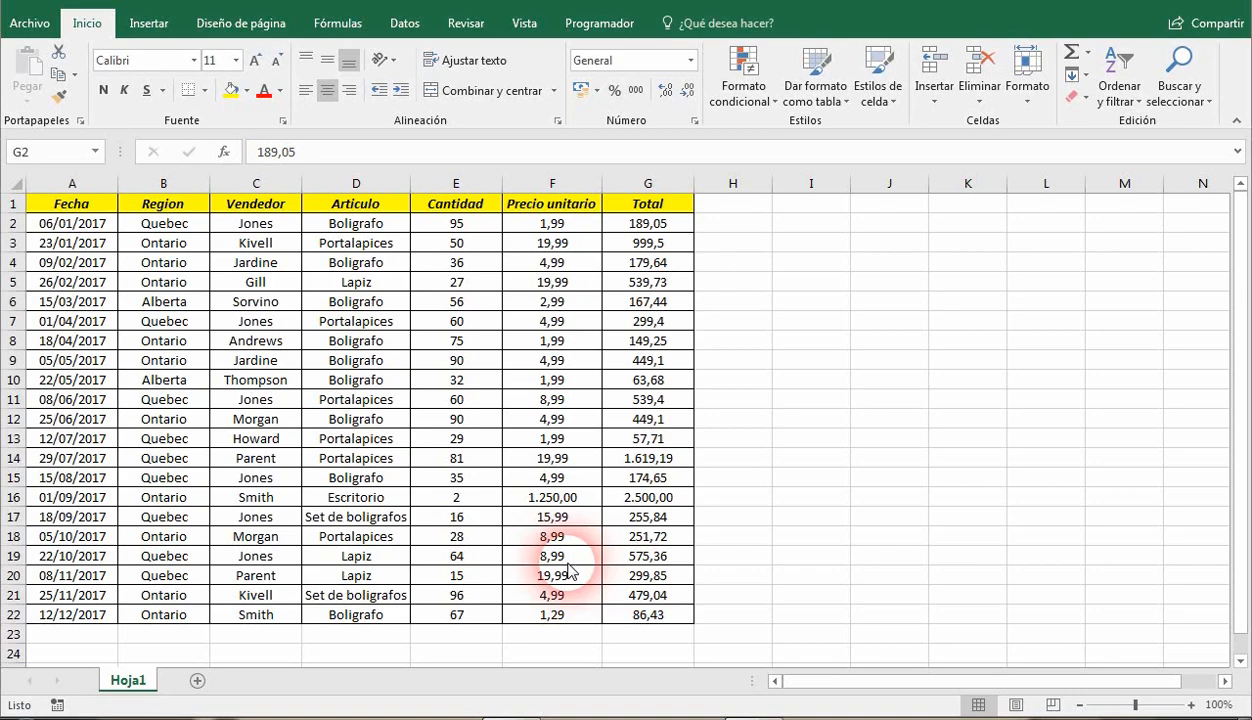
pyautogui.click(648, 224)
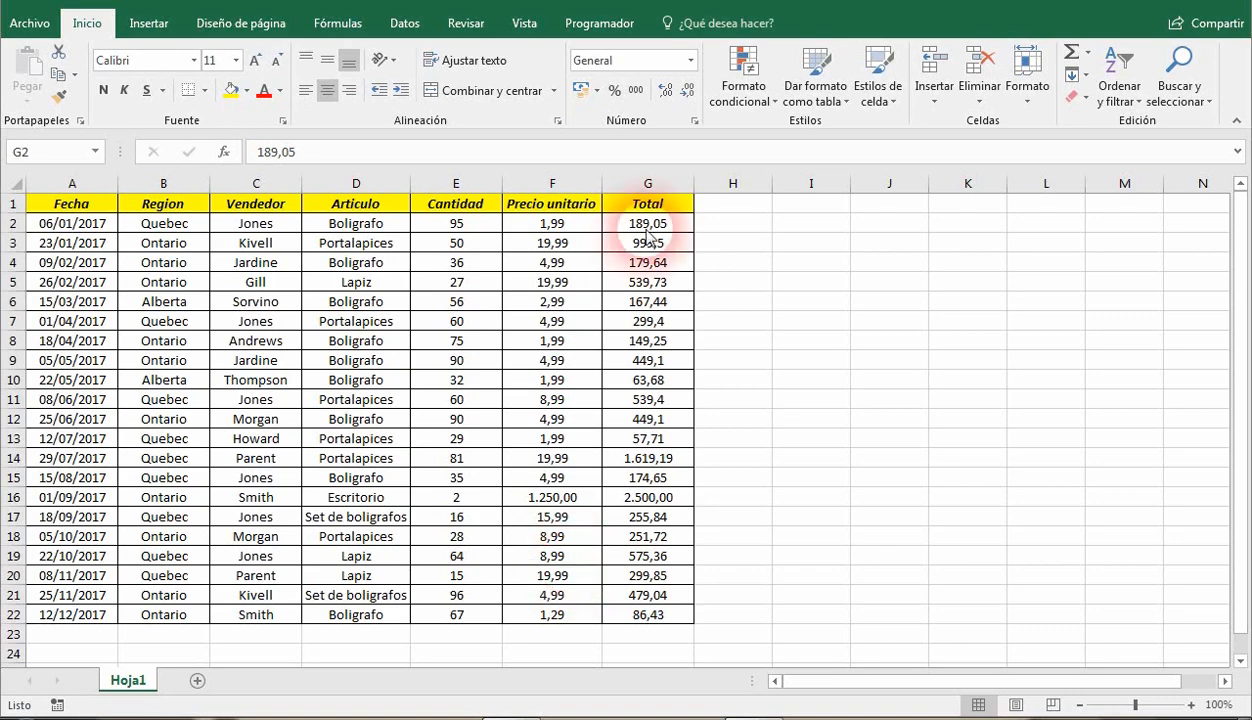
pyautogui.click(399, 27)
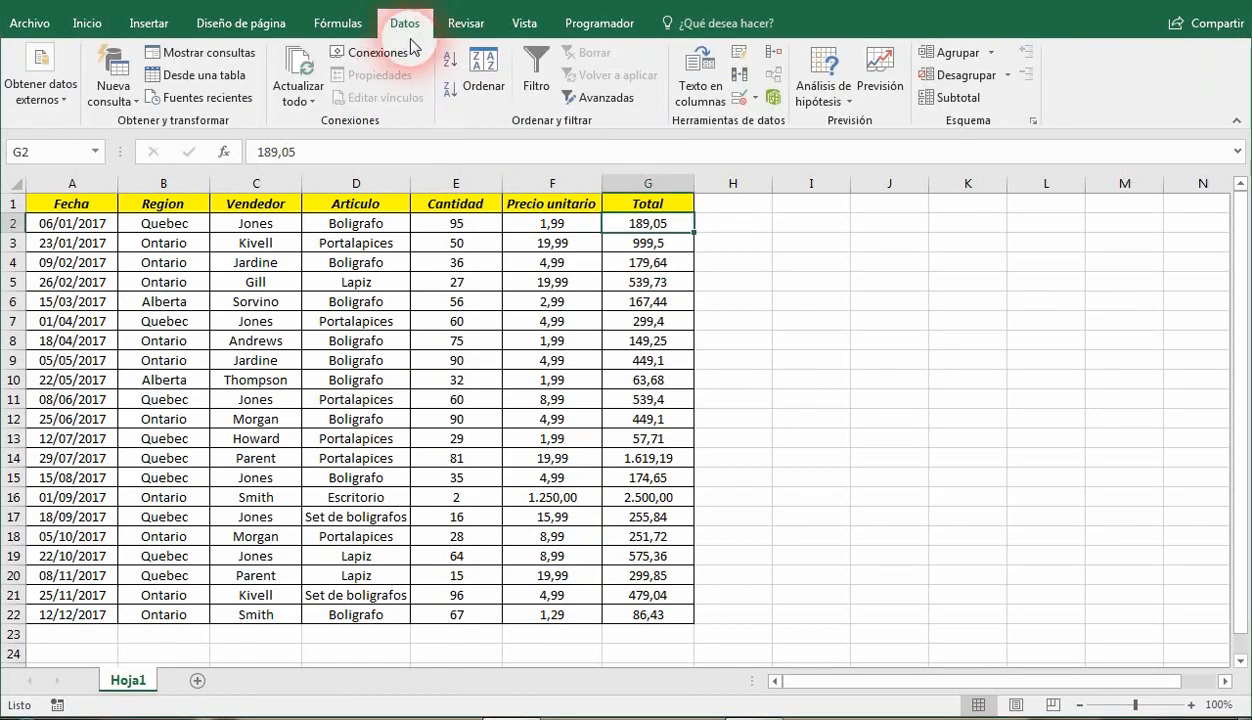
pyautogui.click(966, 103)
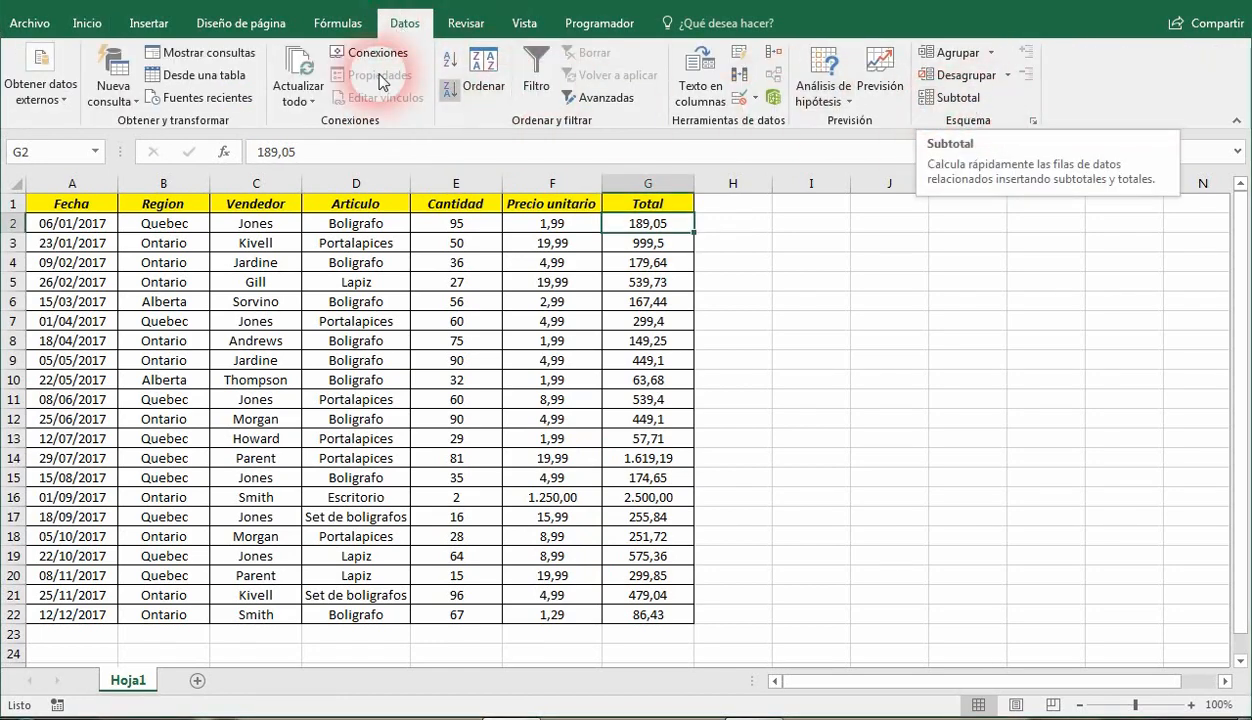
pyautogui.click(87, 24)
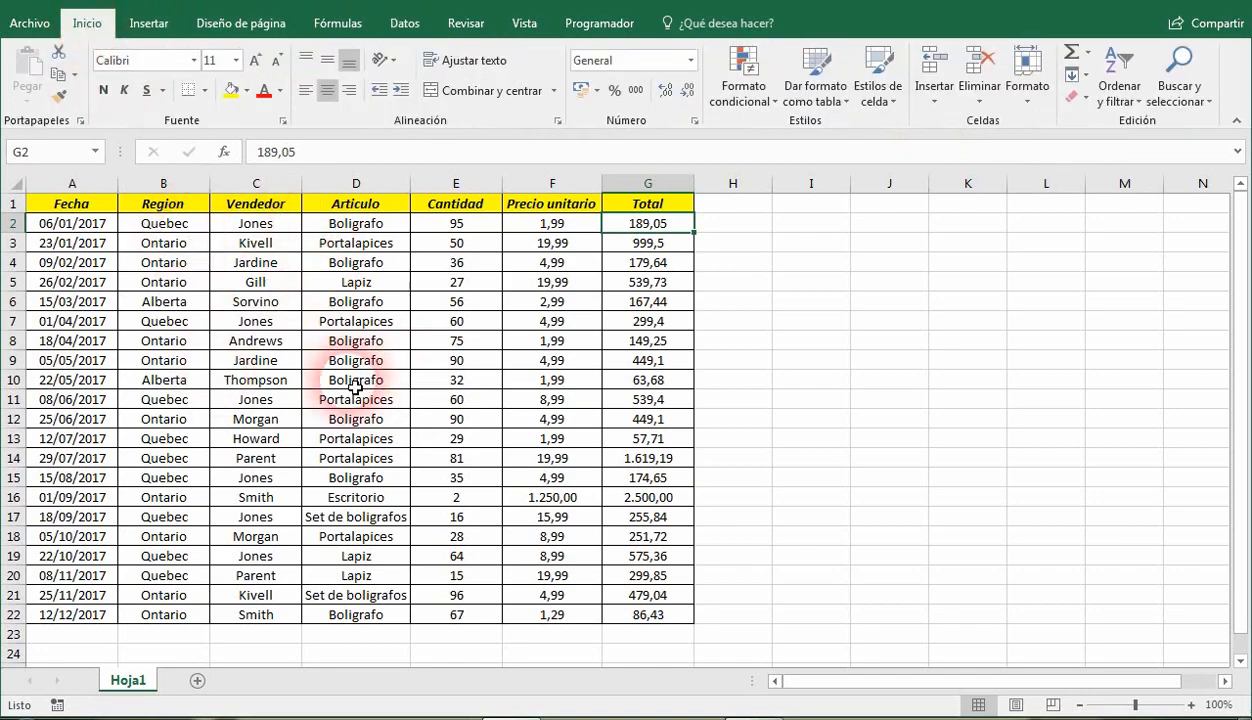
# Create a pivot table from Hoja1!$A$1:$G$22 on a new worksheet and move that sheet after Hoja1.
pyautogui.click(148, 24)
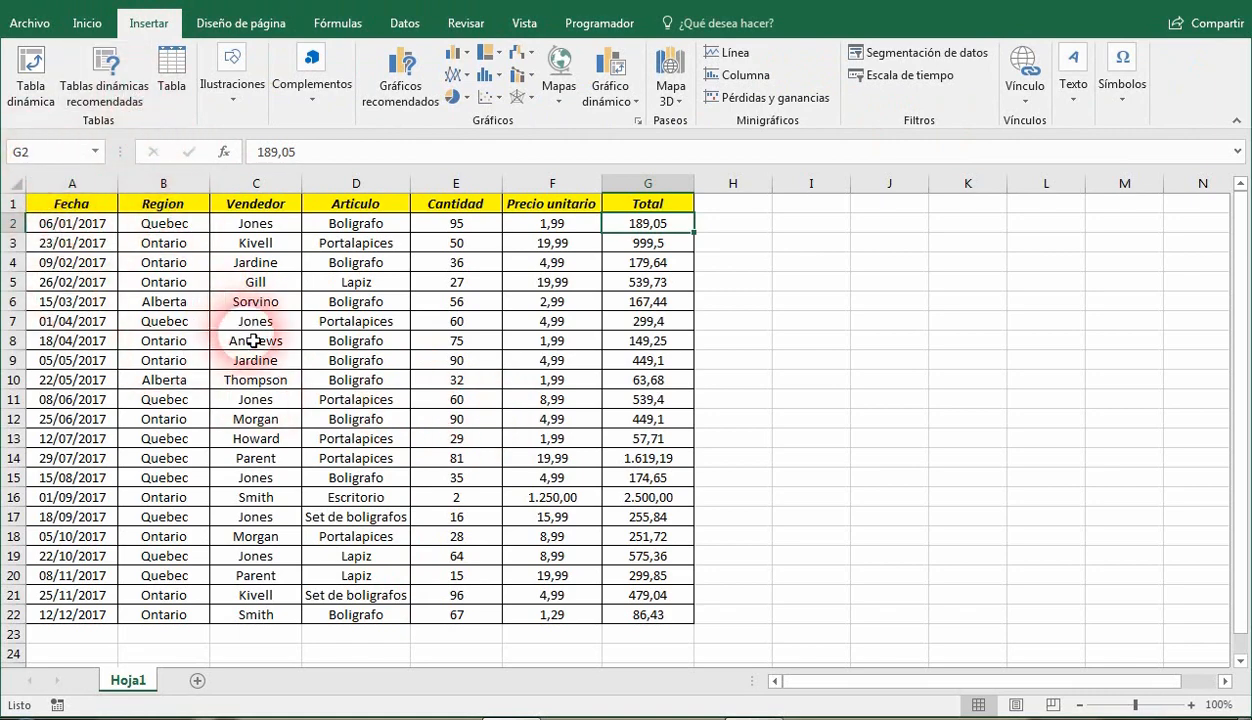
pyautogui.click(558, 360)
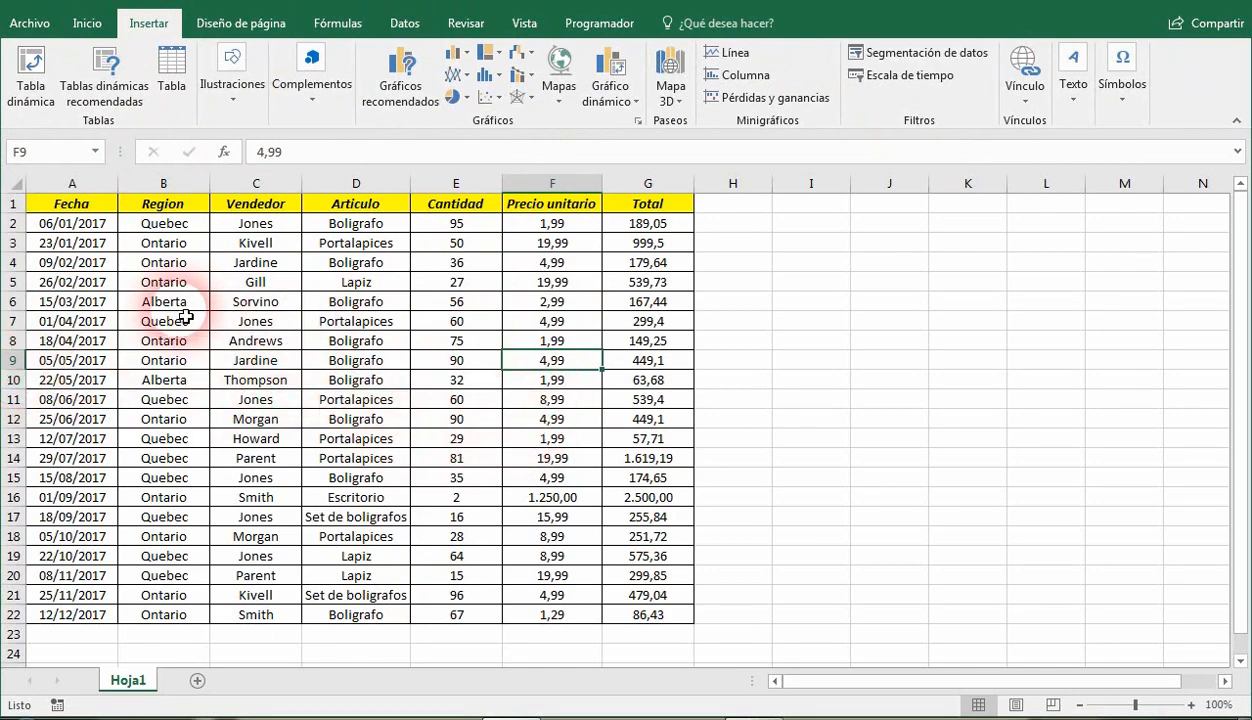
pyautogui.click(885, 437)
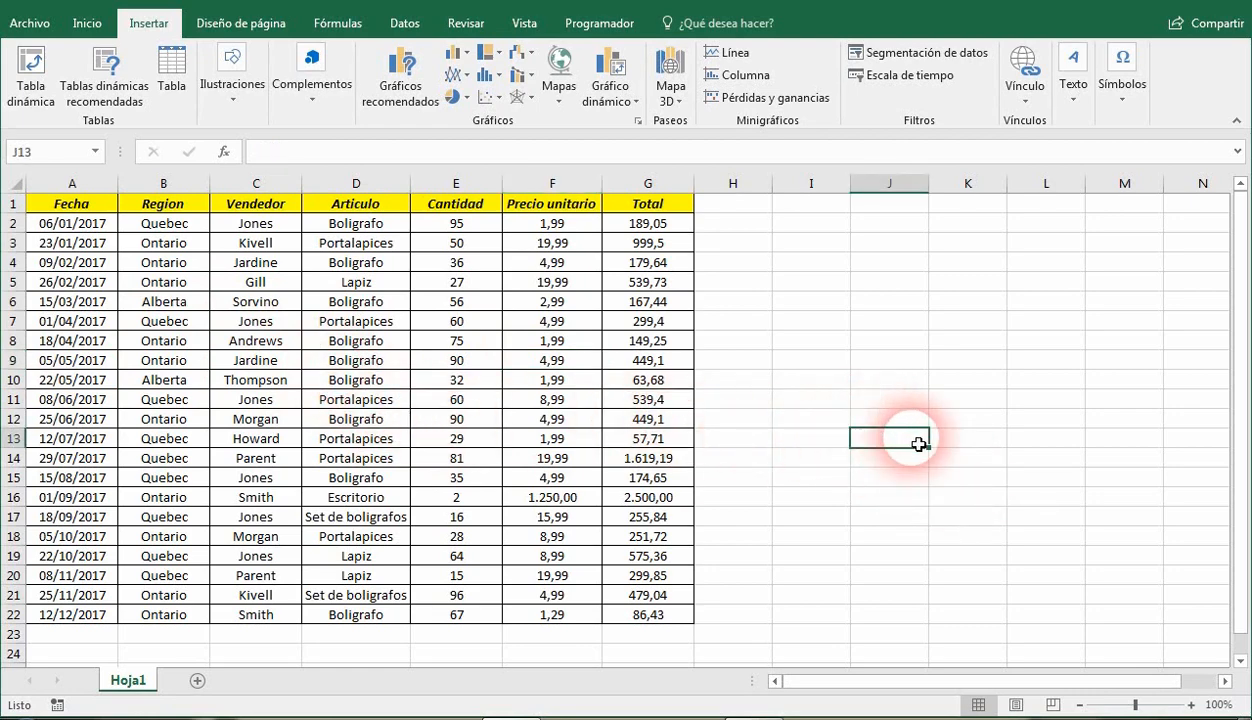
pyautogui.click(338, 420)
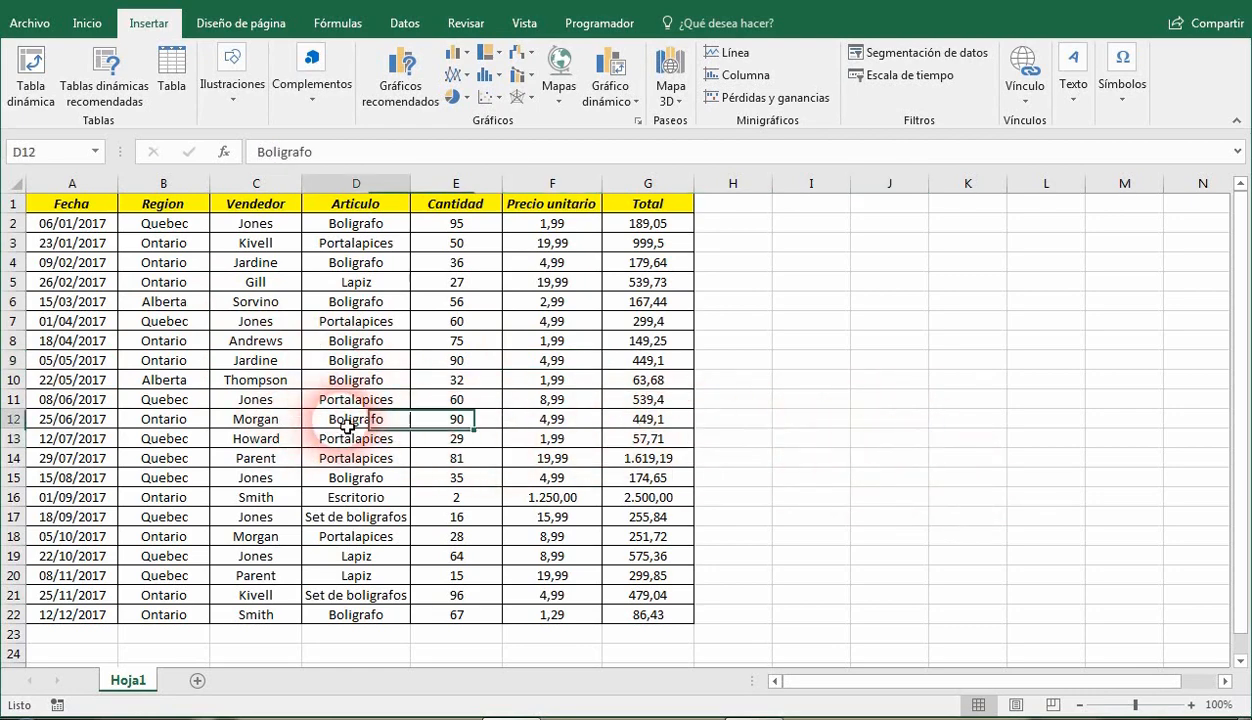
pyautogui.click(37, 100)
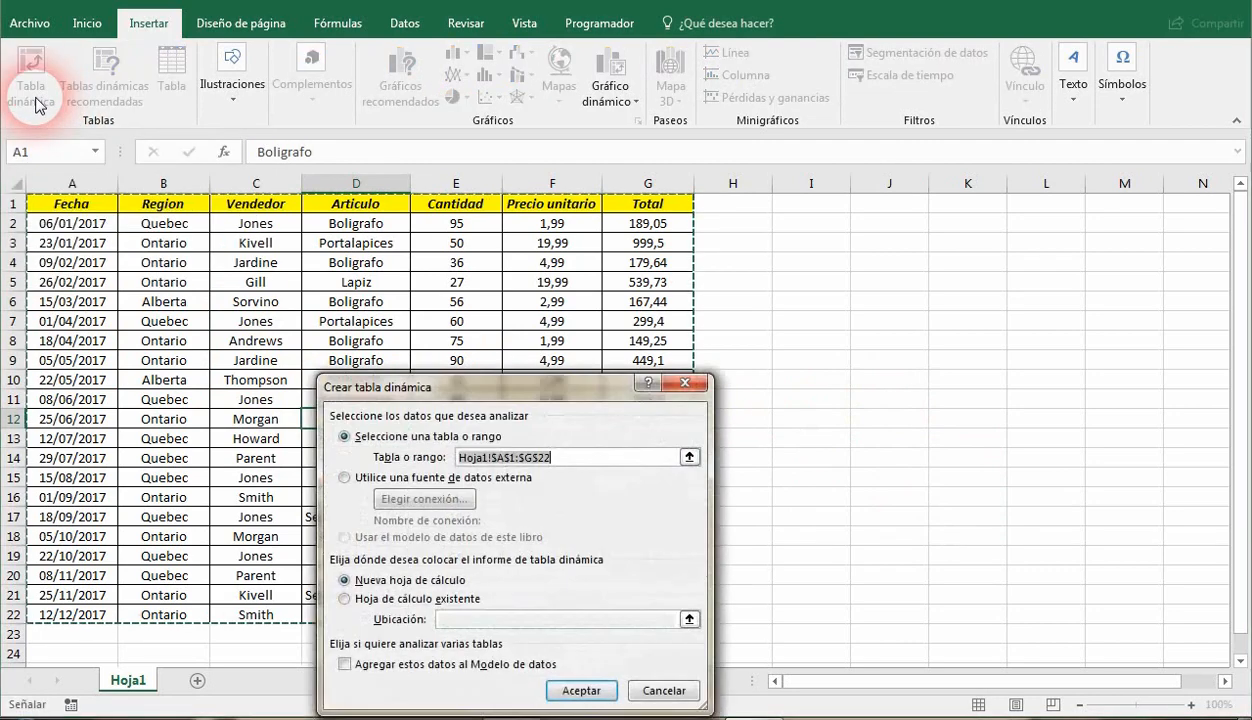
pyautogui.moveTo(467, 372); pyautogui.dragTo(786, 255)
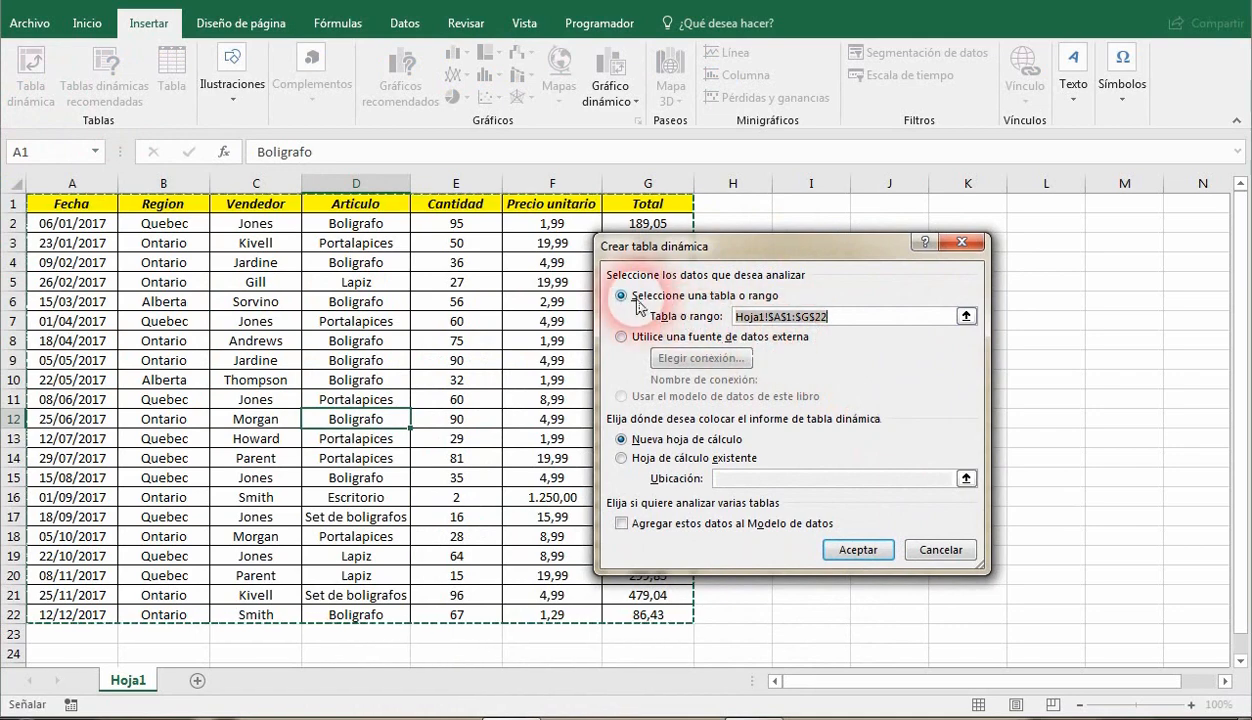
pyautogui.moveTo(637, 246); pyautogui.dragTo(408, 246)
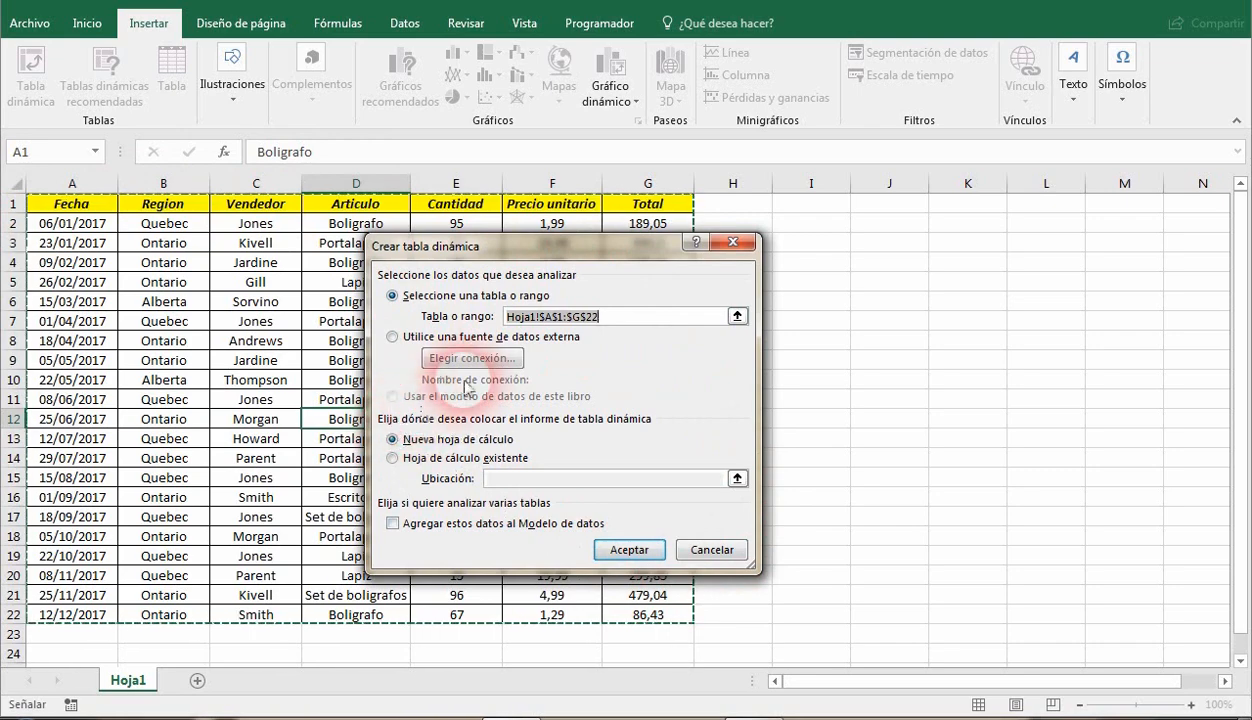
pyautogui.click(418, 340)
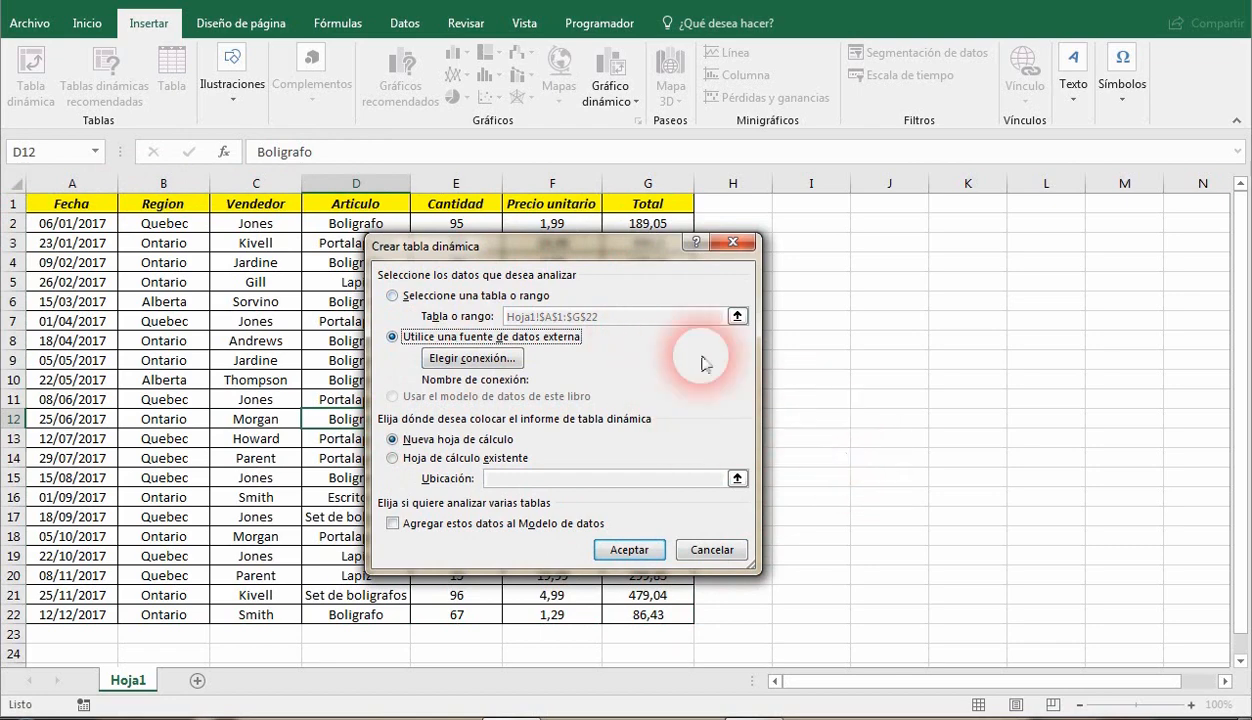
pyautogui.click(445, 298)
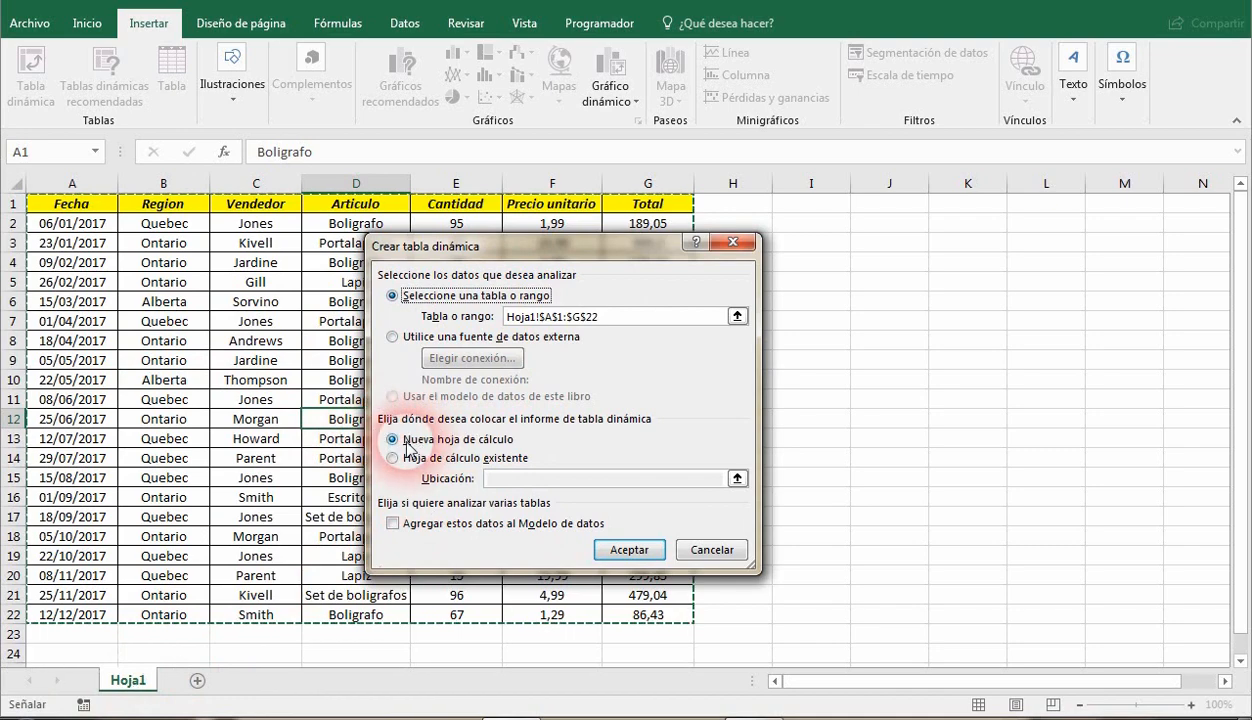
pyautogui.click(629, 550)
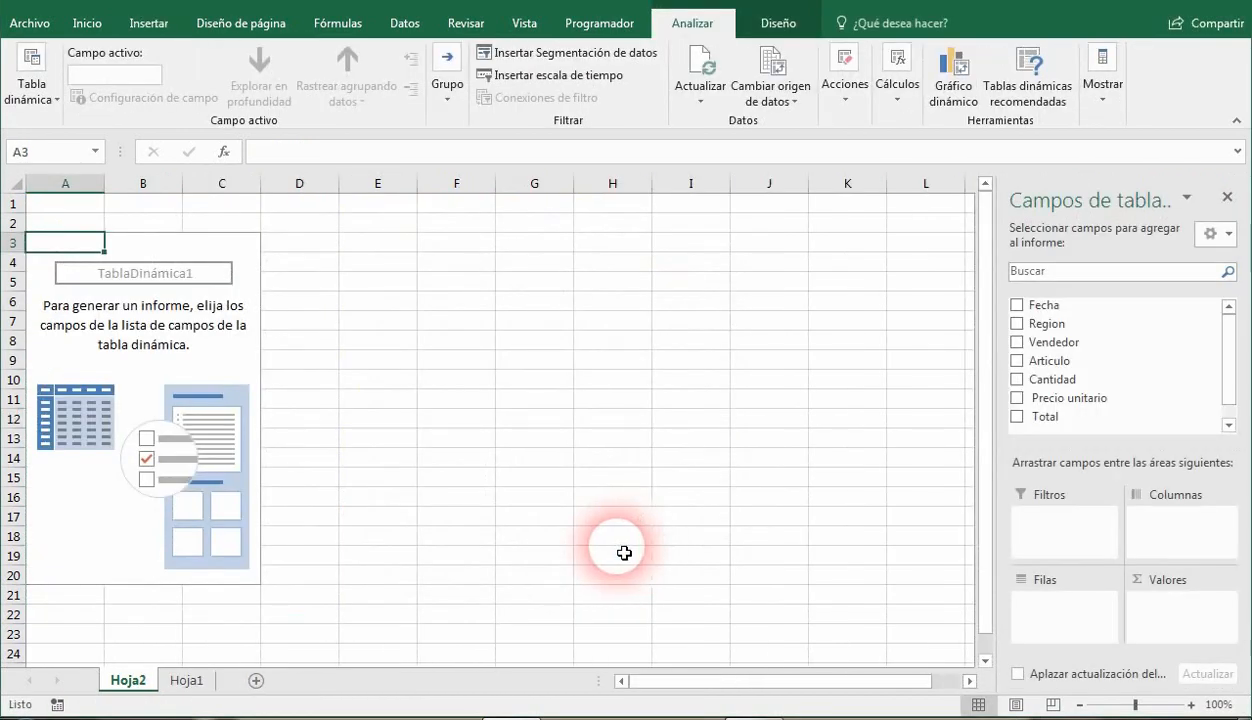
pyautogui.moveTo(101, 670)
pyautogui.mouseDown()
pyautogui.moveTo(126, 690)
pyautogui.moveTo(230, 690)
pyautogui.moveTo(145, 692)
pyautogui.moveTo(182, 692)
pyautogui.mouseUp()
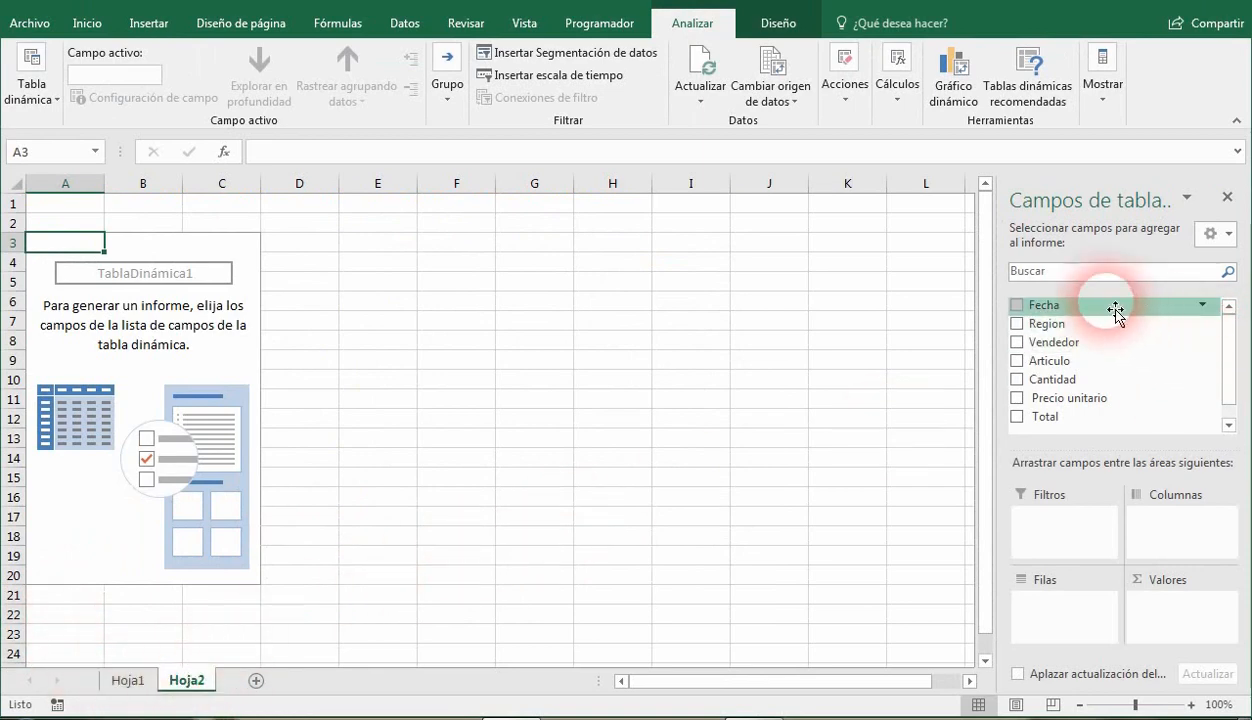
# Hide the pivot table field list and display it again.
pyautogui.click(1227, 199)
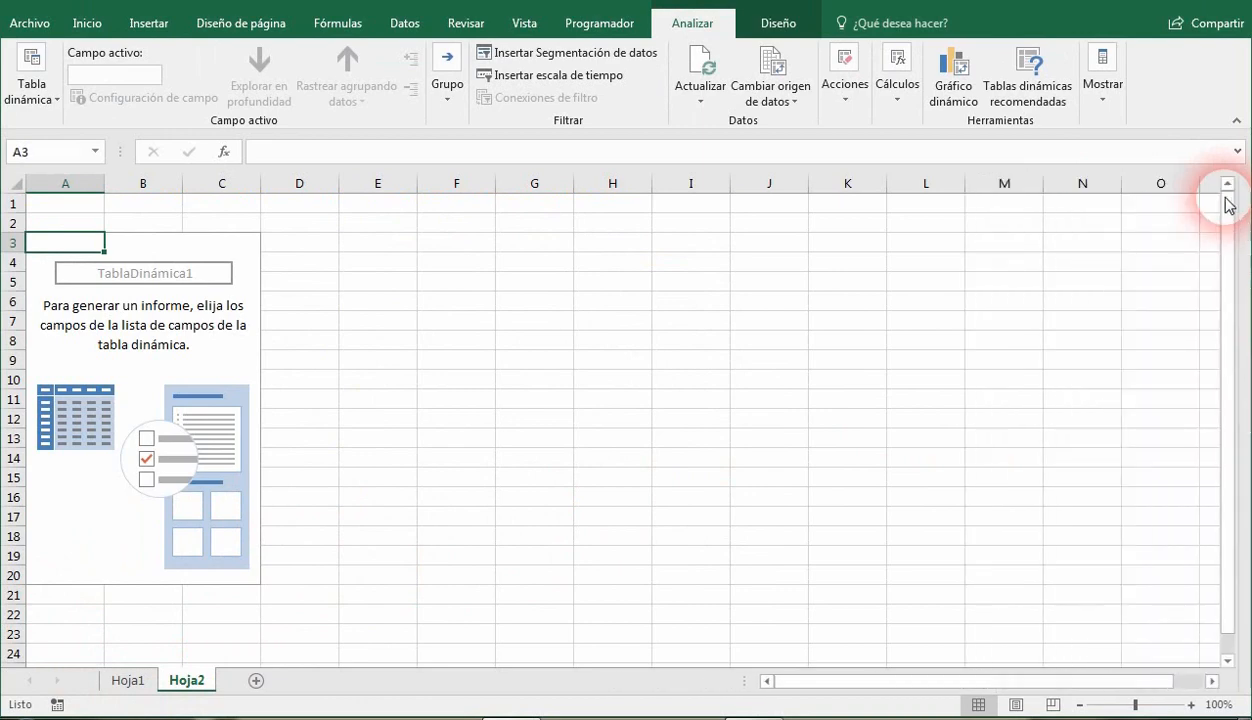
pyautogui.click(1095, 108)
pyautogui.click(1097, 165)
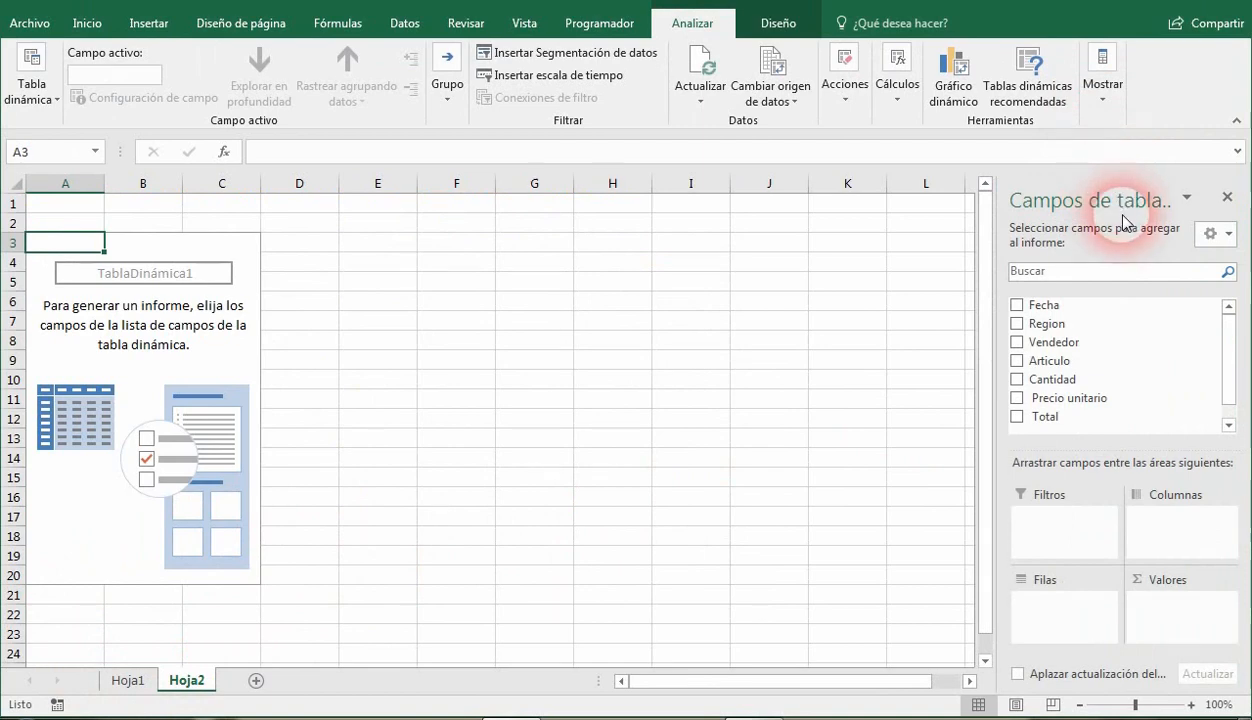
pyautogui.click(779, 24)
pyautogui.click(690, 23)
pyautogui.click(765, 24)
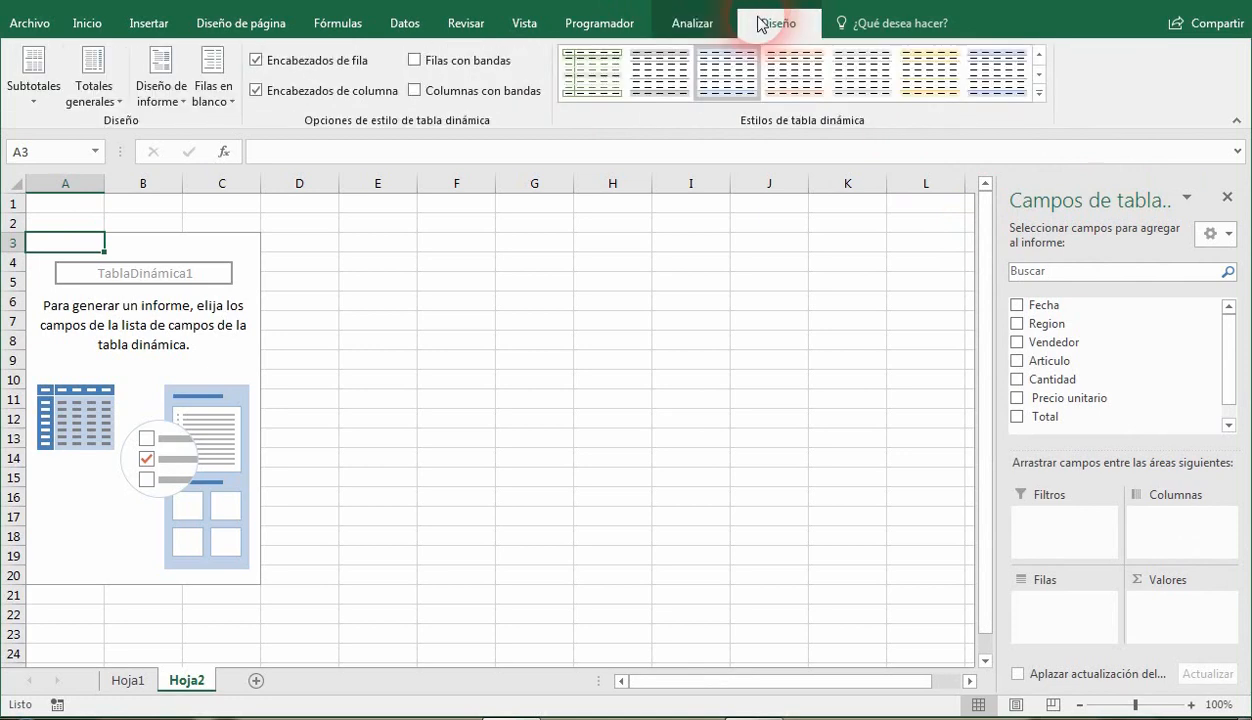
pyautogui.click(716, 22)
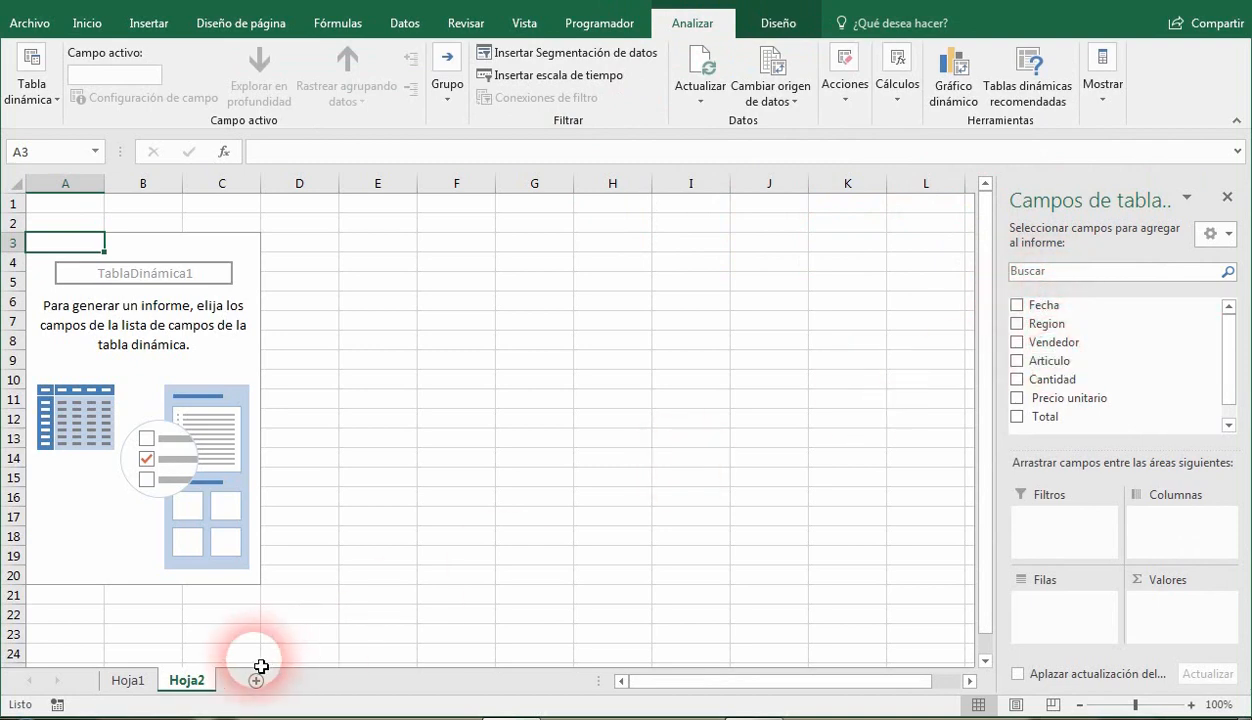
# Compare the pivot fields with the source columns in Hoja1, then try Region as row labels and remove it.
pyautogui.click(130, 682)
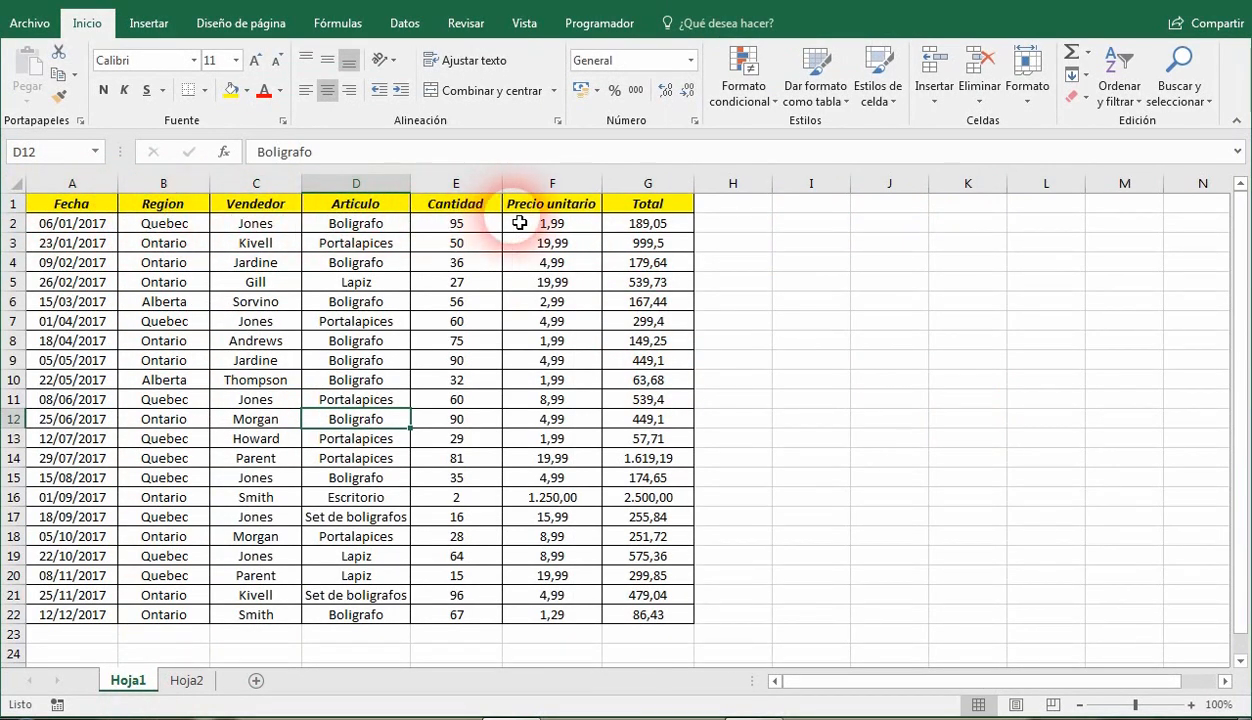
pyautogui.click(180, 686)
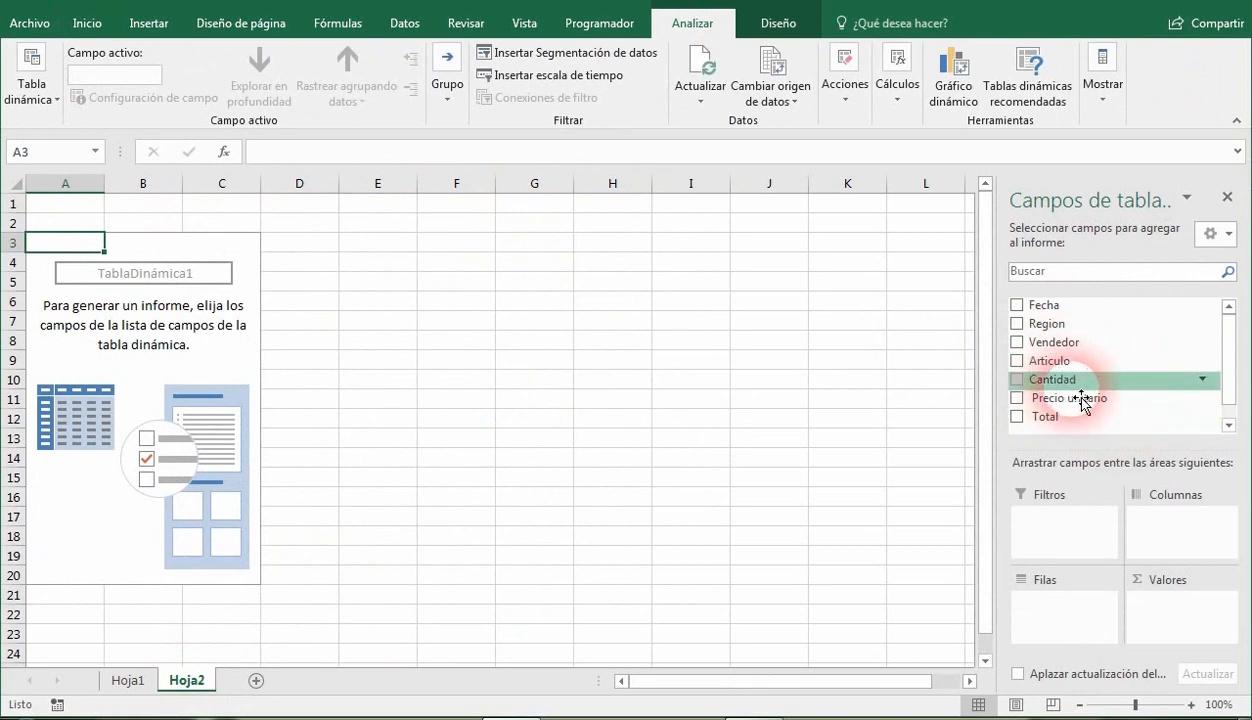
pyautogui.click(1017, 328)
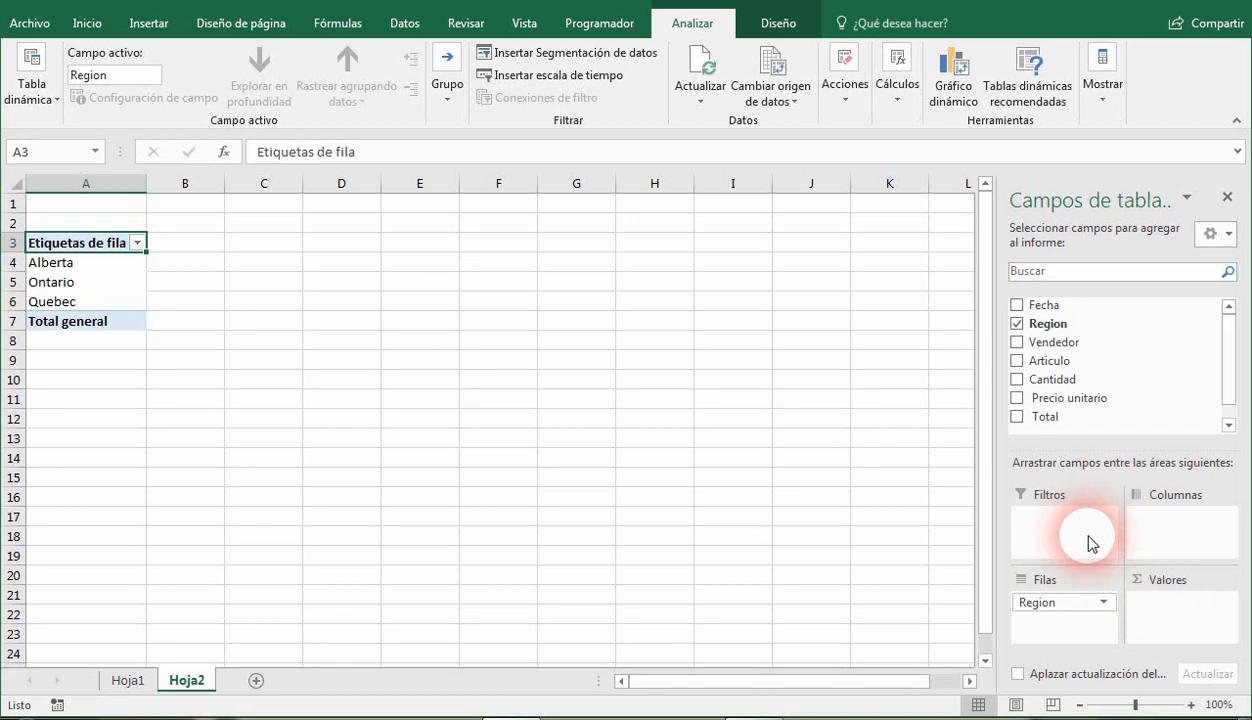
pyautogui.click(1017, 324)
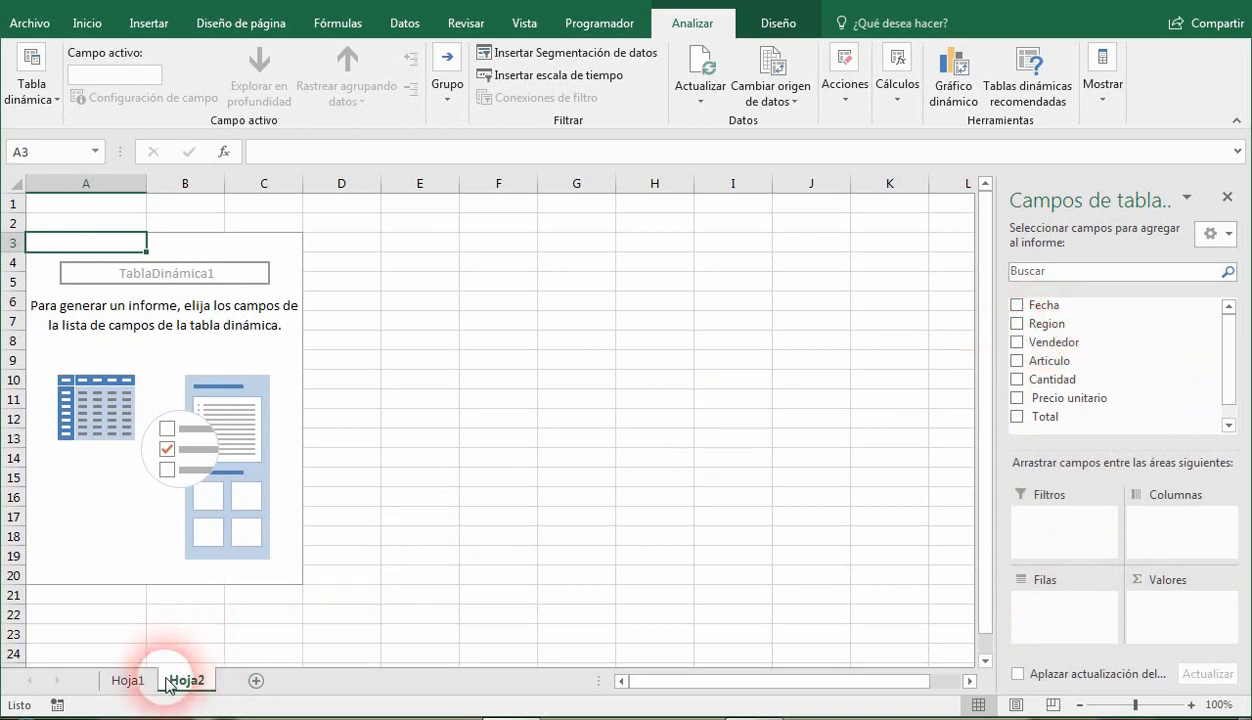
# Review the source columns in Hoja1 and try Region, Vendedor and Articulo one at a time as row labels, removing each.
pyautogui.click(128, 680)
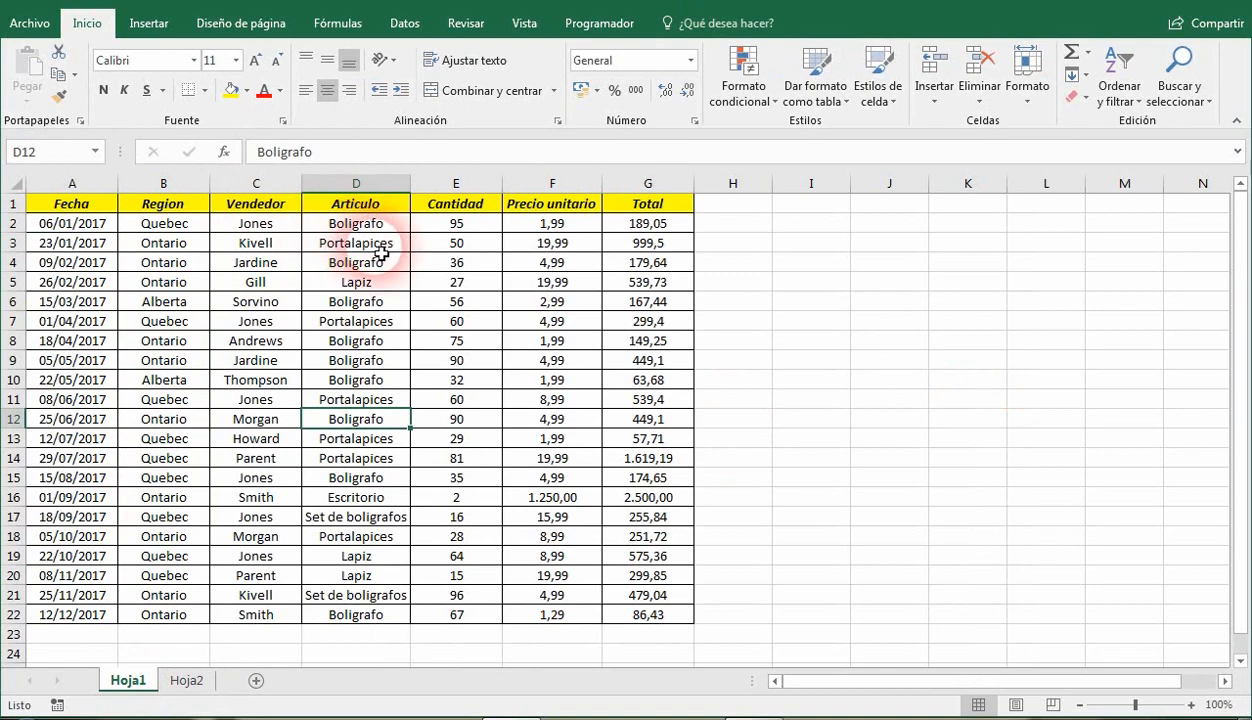
pyautogui.click(188, 681)
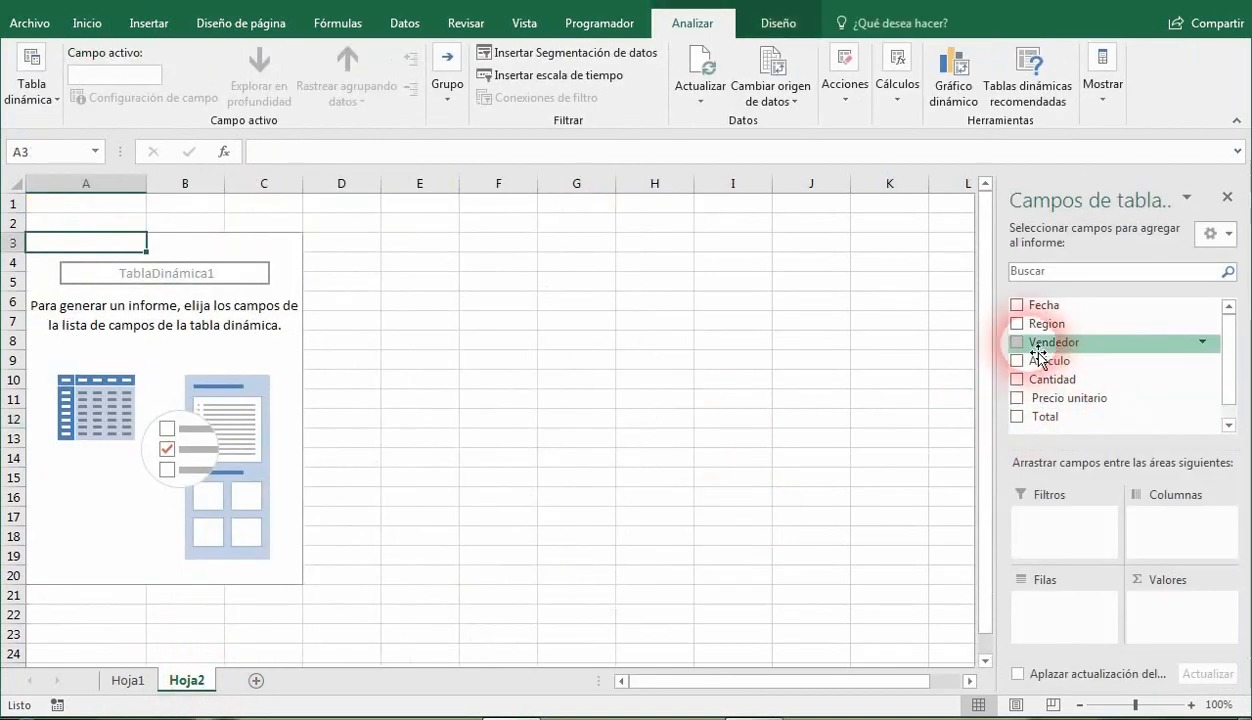
pyautogui.click(1017, 324)
pyautogui.click(1017, 326)
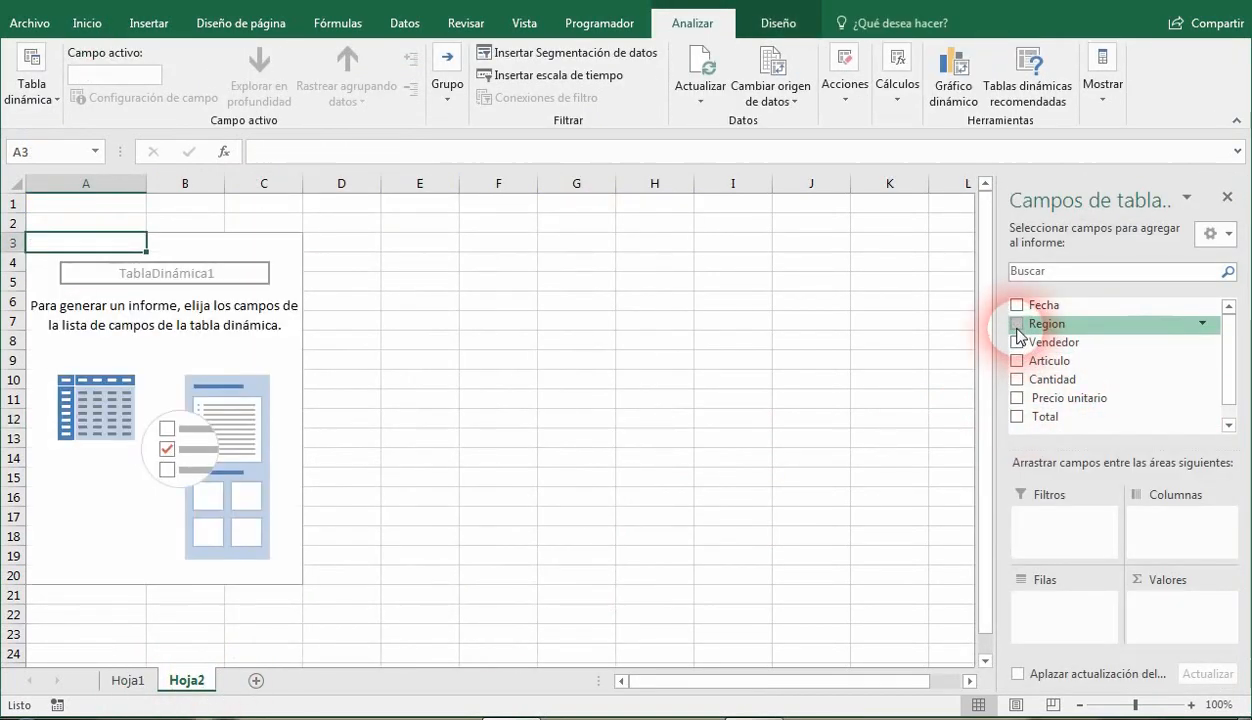
pyautogui.click(1017, 342)
pyautogui.click(1019, 344)
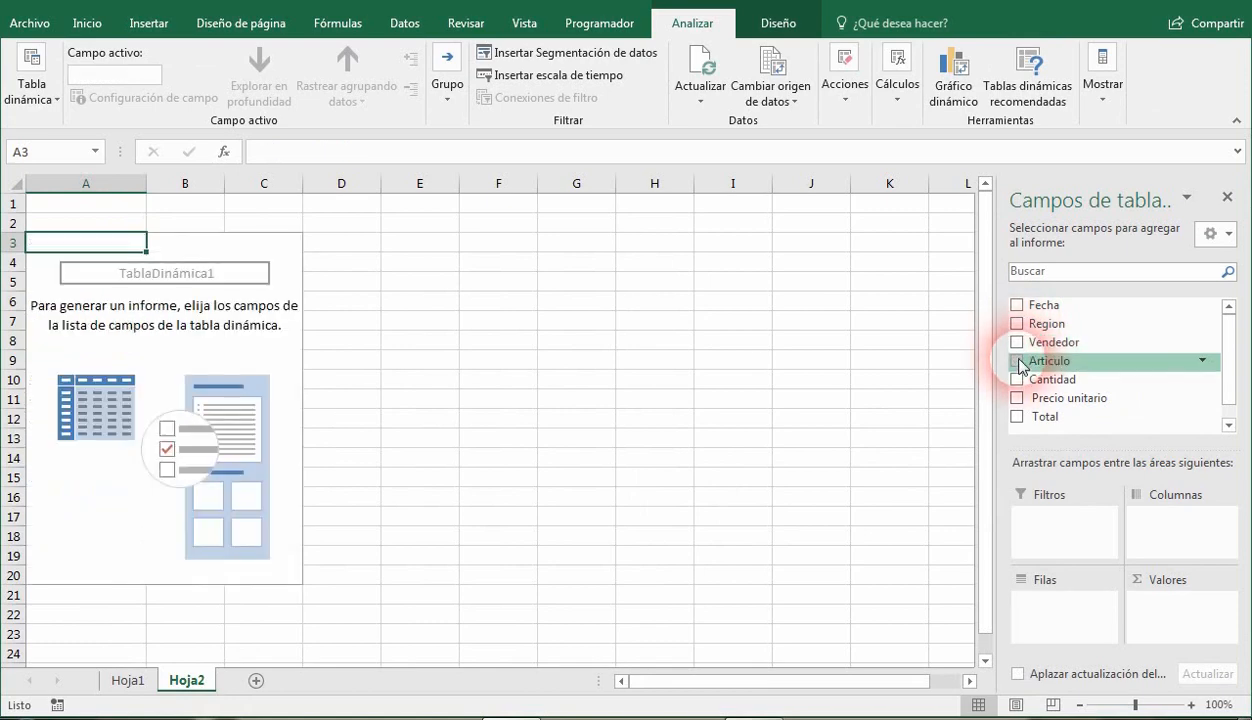
pyautogui.click(1017, 361)
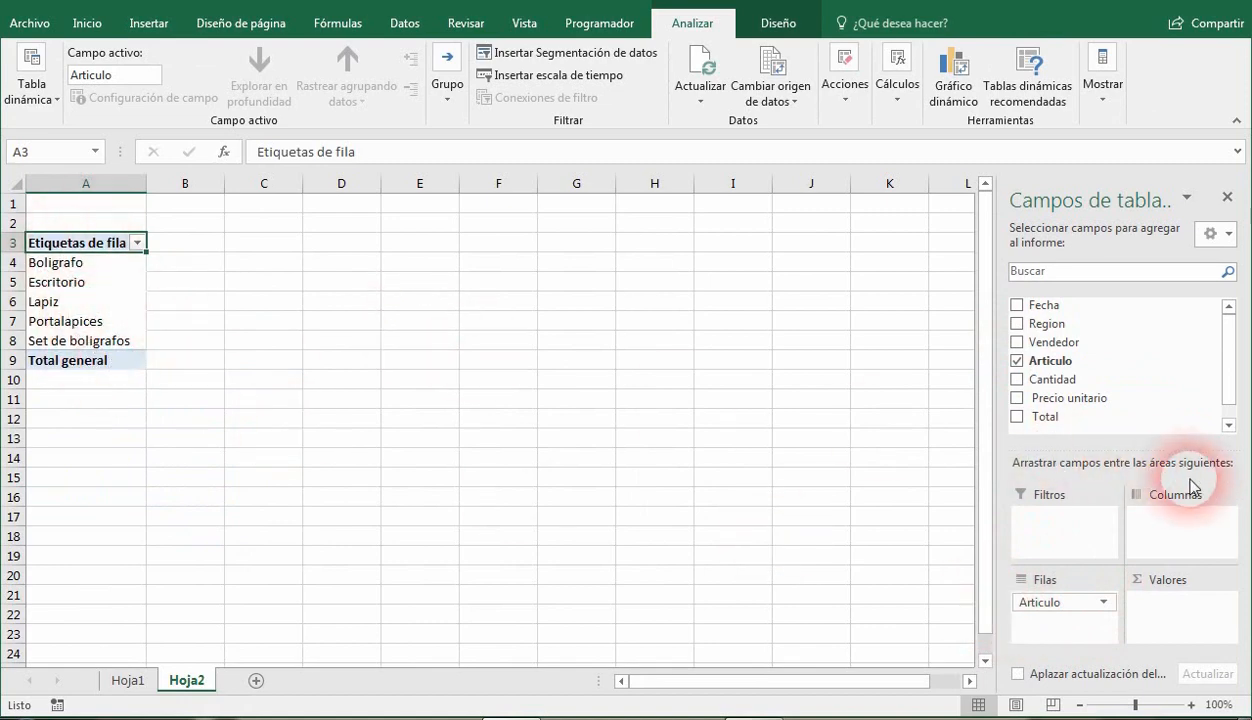
pyautogui.click(1017, 362)
# Review the numeric columns in Hoja1 and try Cantidad, Precio unitario and Total one at a time as summed values, removing each.
pyautogui.click(125, 680)
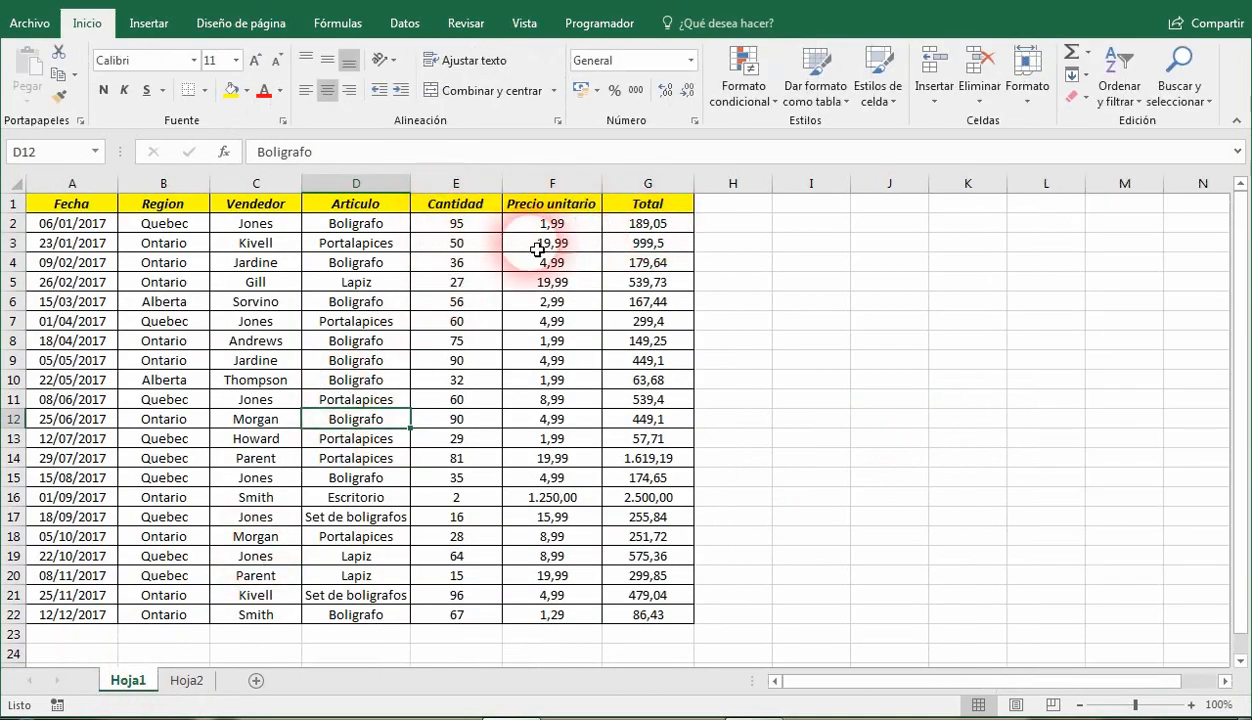
pyautogui.click(186, 680)
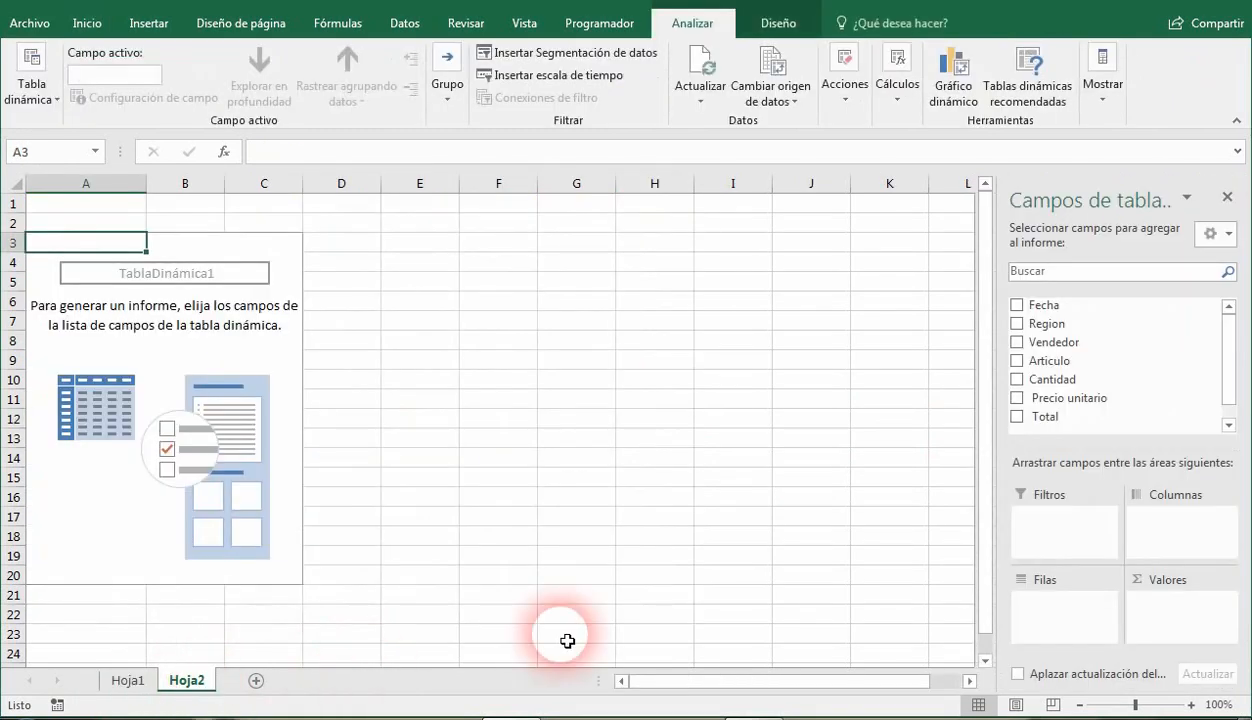
pyautogui.click(1018, 384)
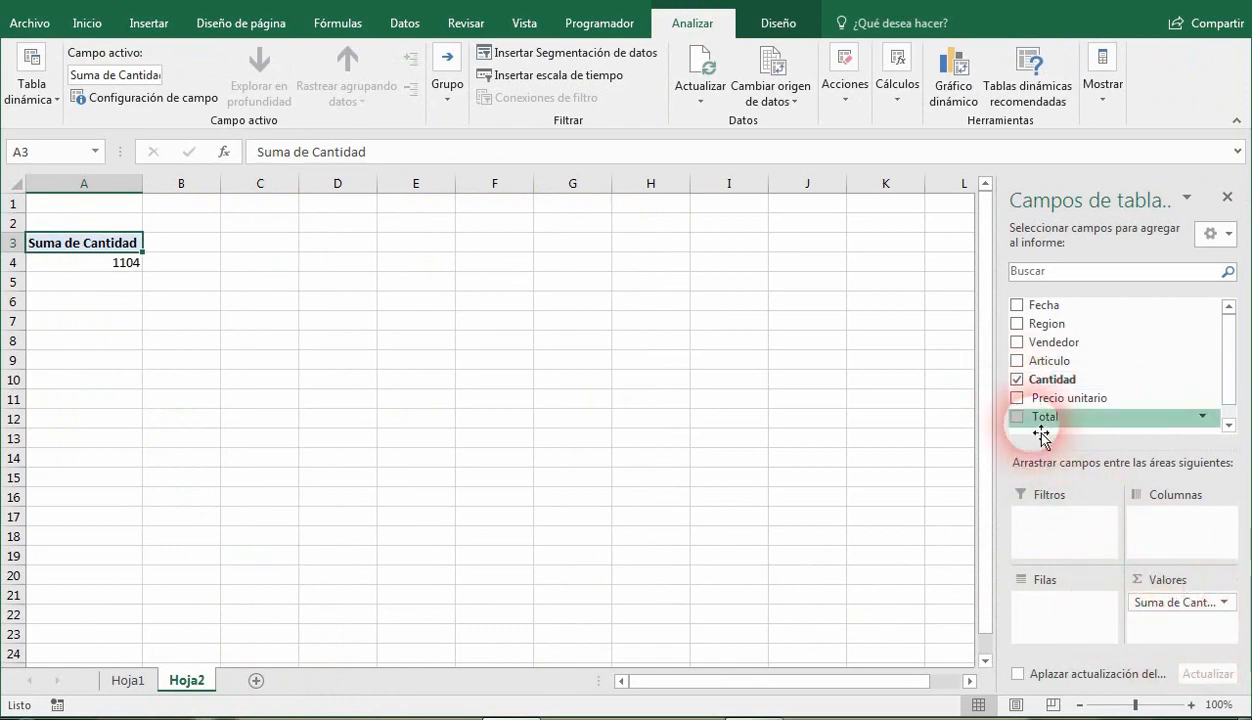
pyautogui.click(1017, 380)
pyautogui.click(1017, 399)
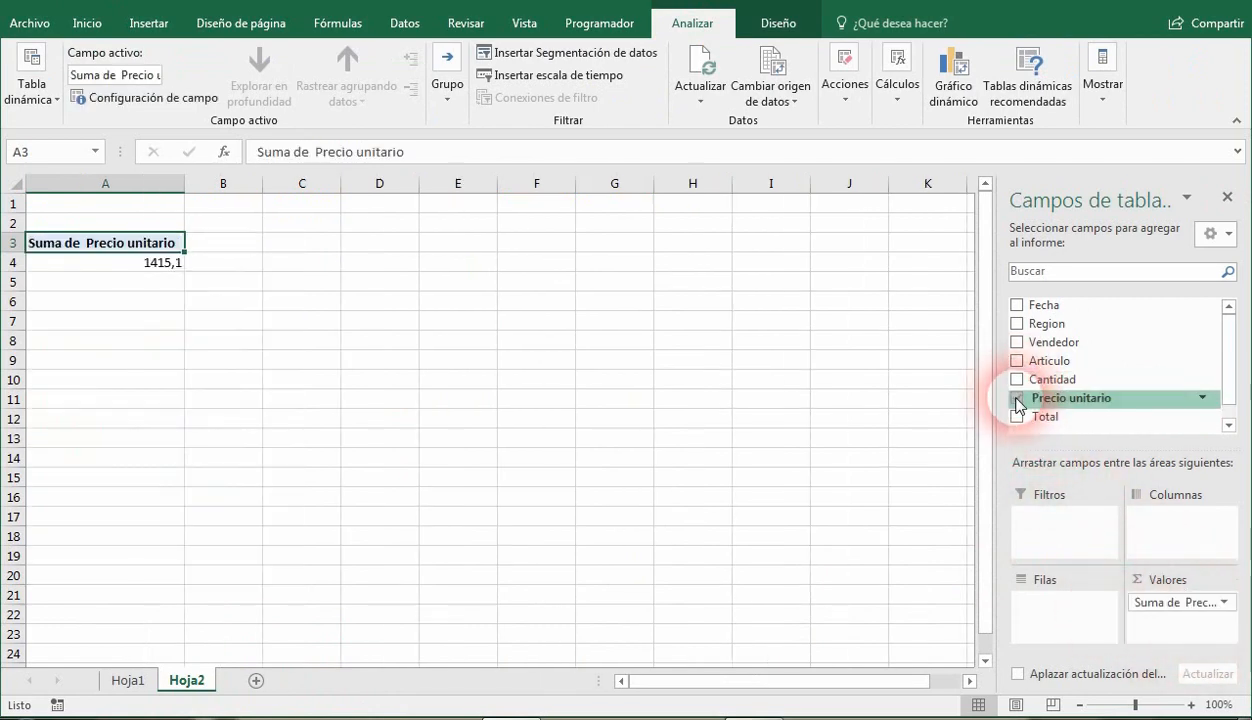
pyautogui.click(1017, 399)
pyautogui.click(1018, 417)
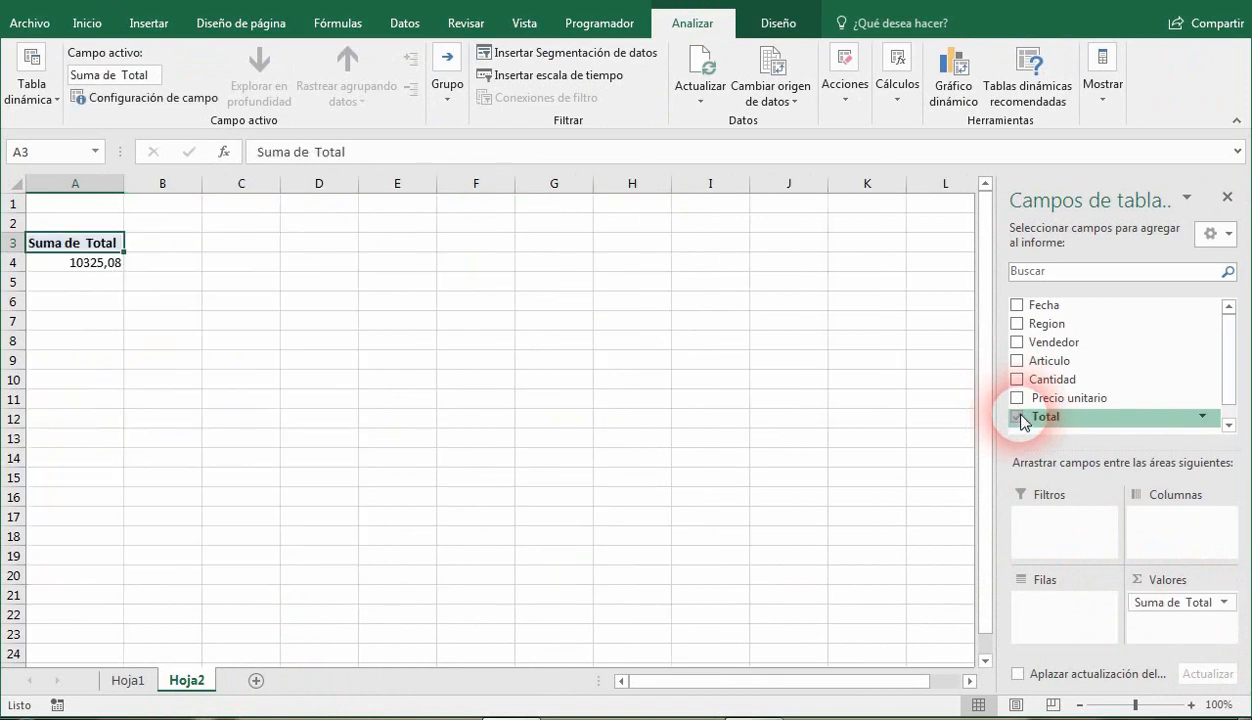
pyautogui.click(1017, 417)
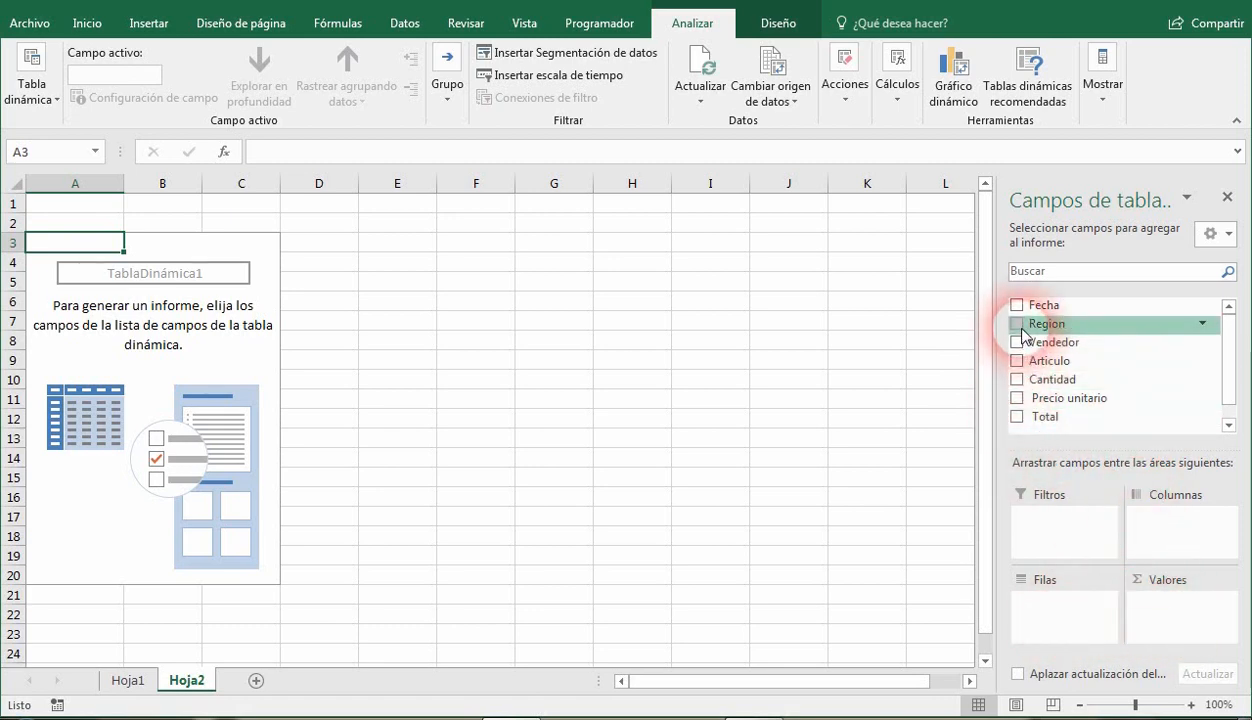
# Place the Region field in the rows area of the pivot table.
pyautogui.moveTo(1022, 335); pyautogui.dragTo(1065, 612)
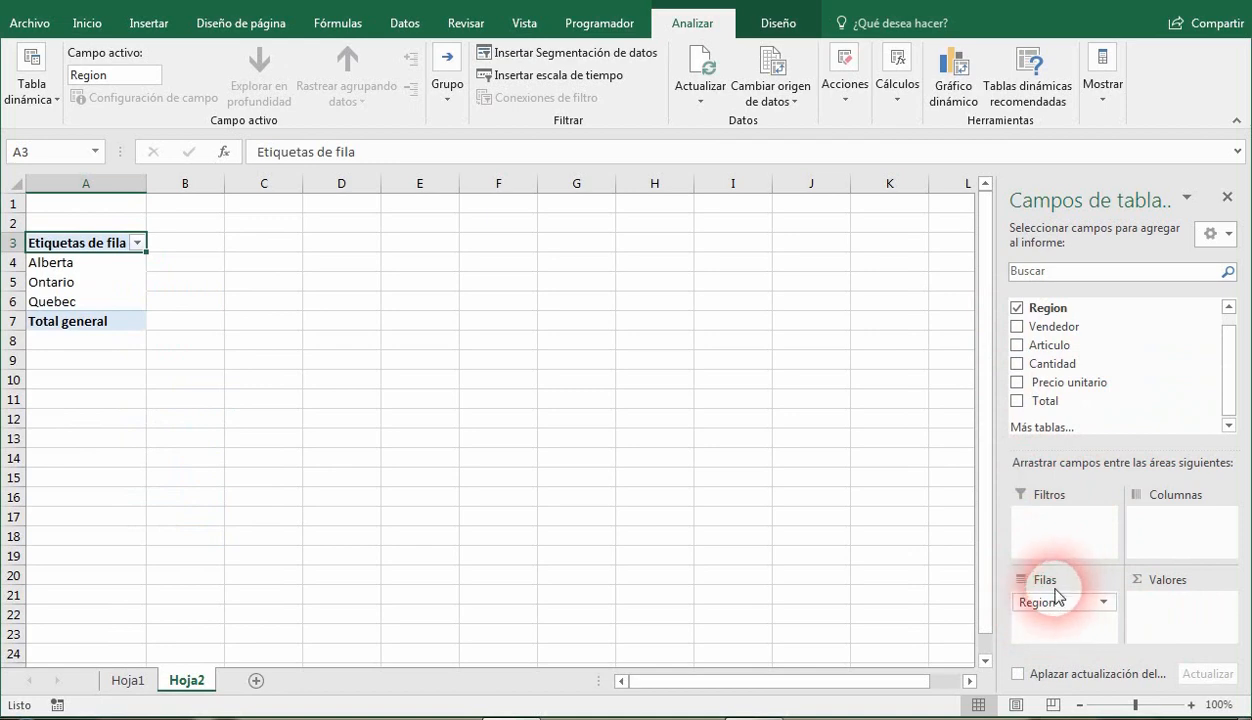
# Try Vendedor as column labels, move it to the rows below Region, and add Total as summed values.
pyautogui.moveTo(1058, 595); pyautogui.dragTo(1177, 531)
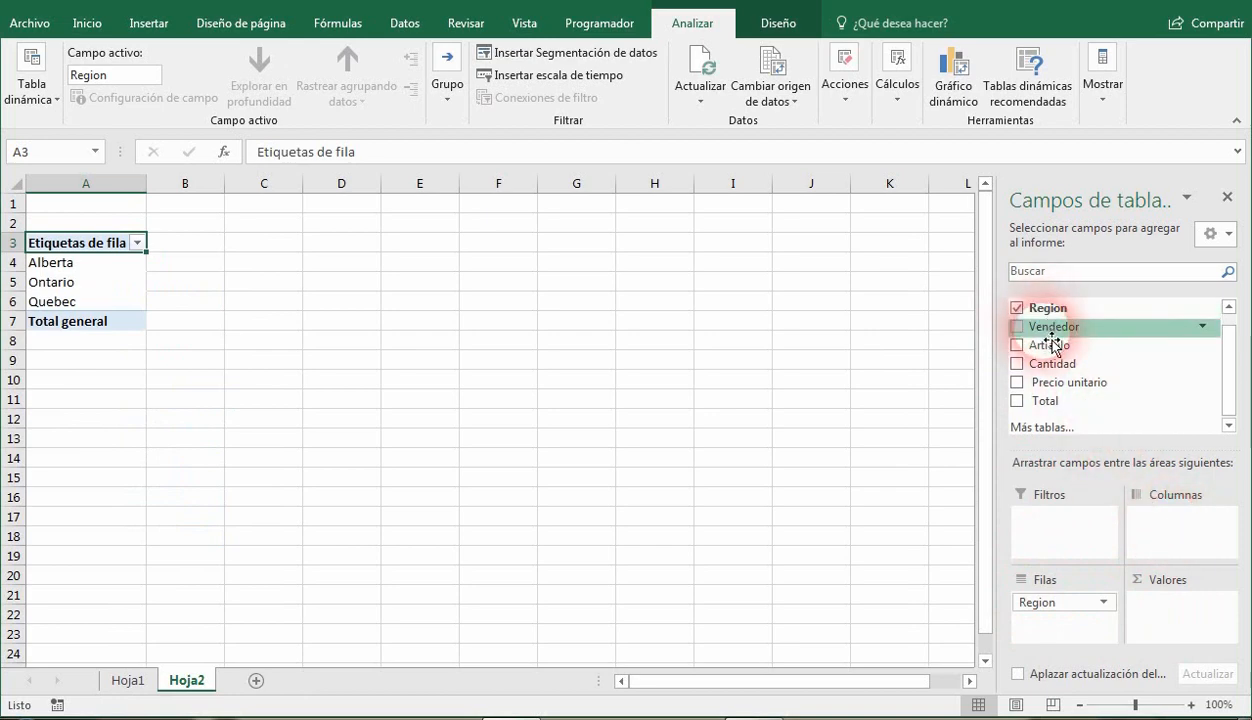
pyautogui.moveTo(1050, 333); pyautogui.dragTo(1175, 532)
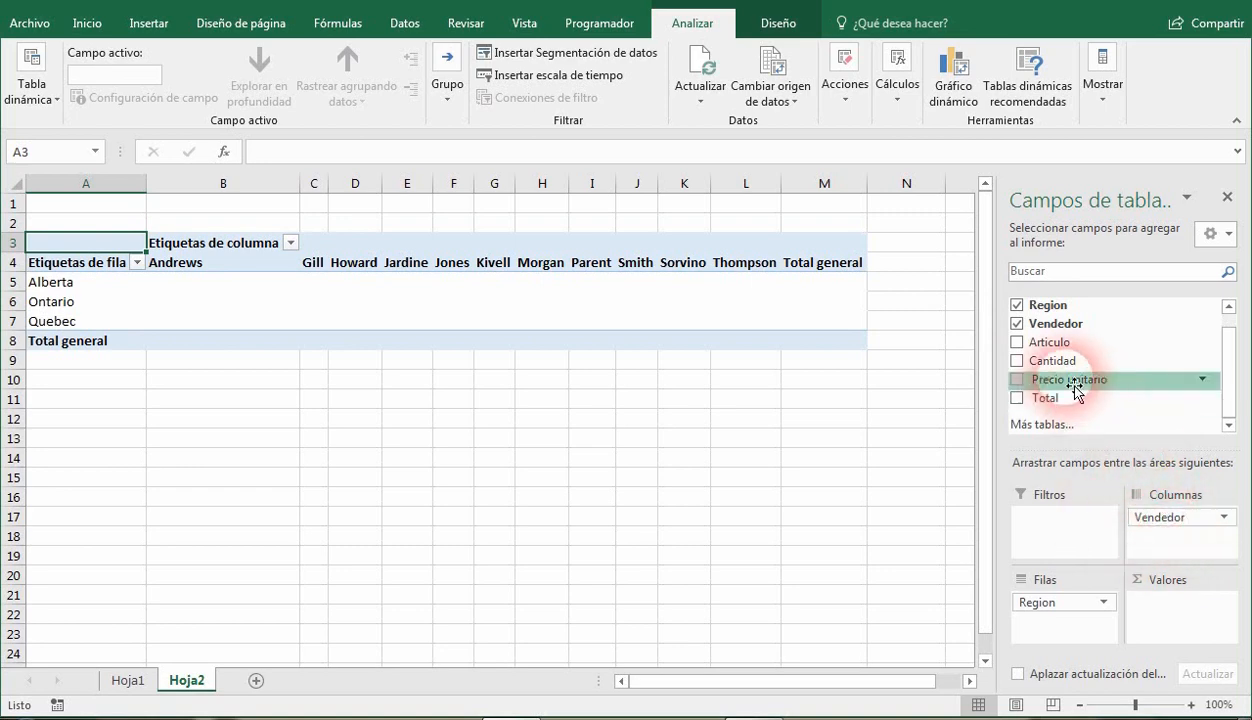
pyautogui.moveTo(1125, 520); pyautogui.dragTo(1090, 625)
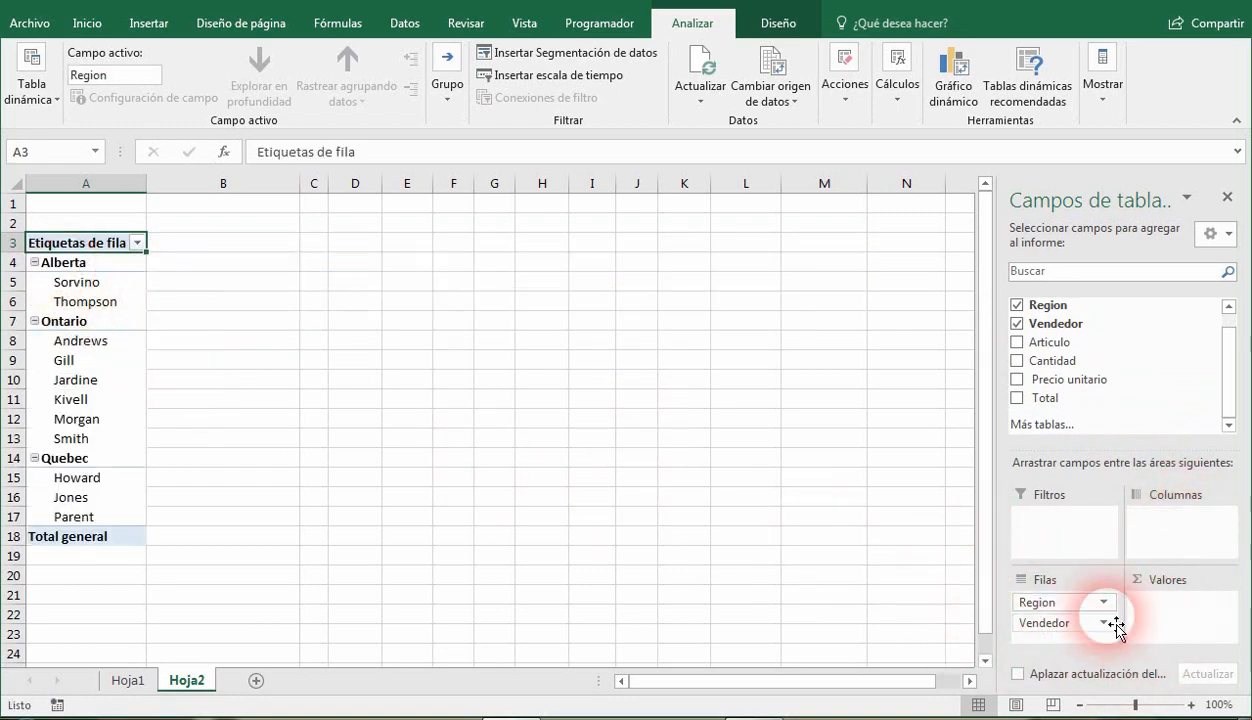
pyautogui.click(1018, 400)
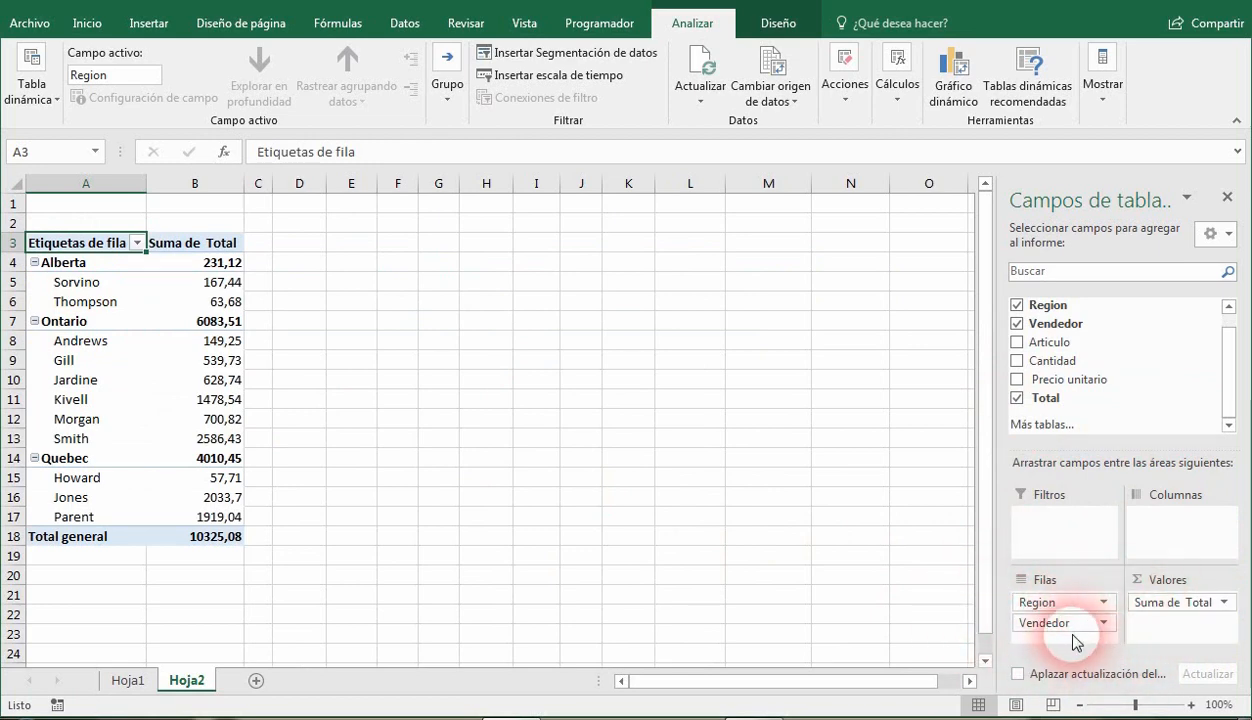
# Remove Vendedor, Total and Region from the pivot table to empty the layout.
pyautogui.moveTo(1075, 633); pyautogui.dragTo(930, 626)
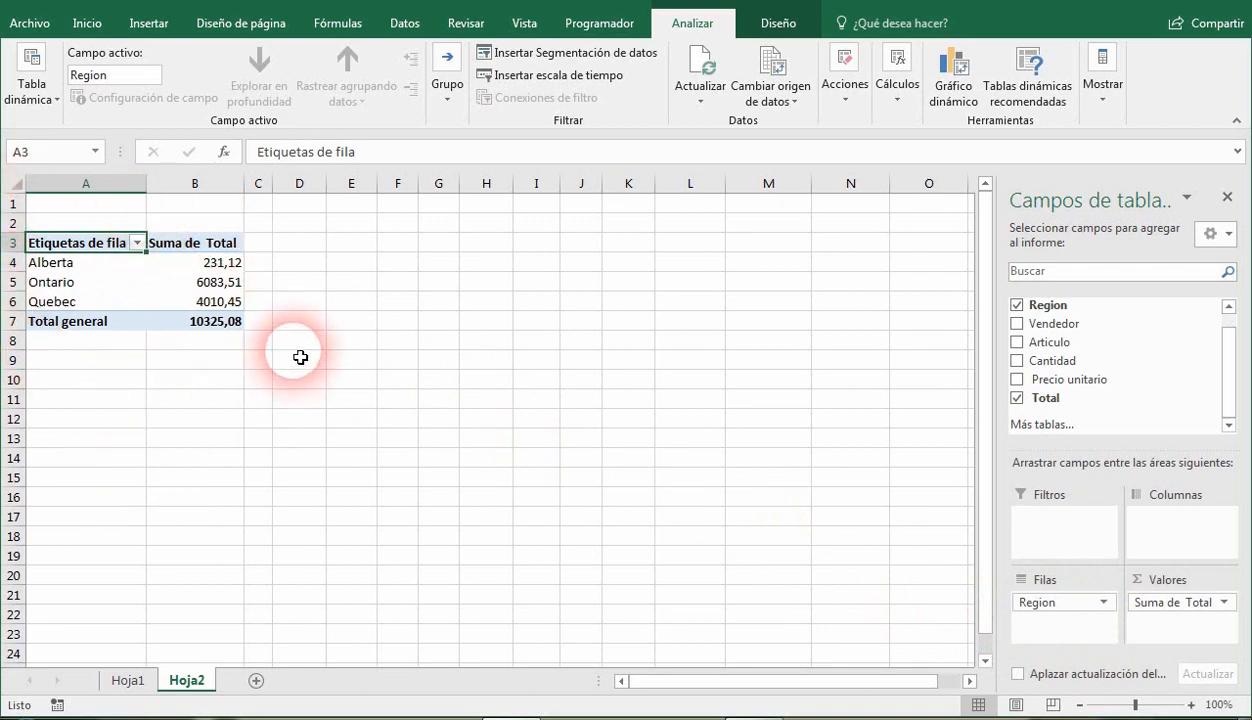
pyautogui.click(1017, 399)
pyautogui.click(1017, 305)
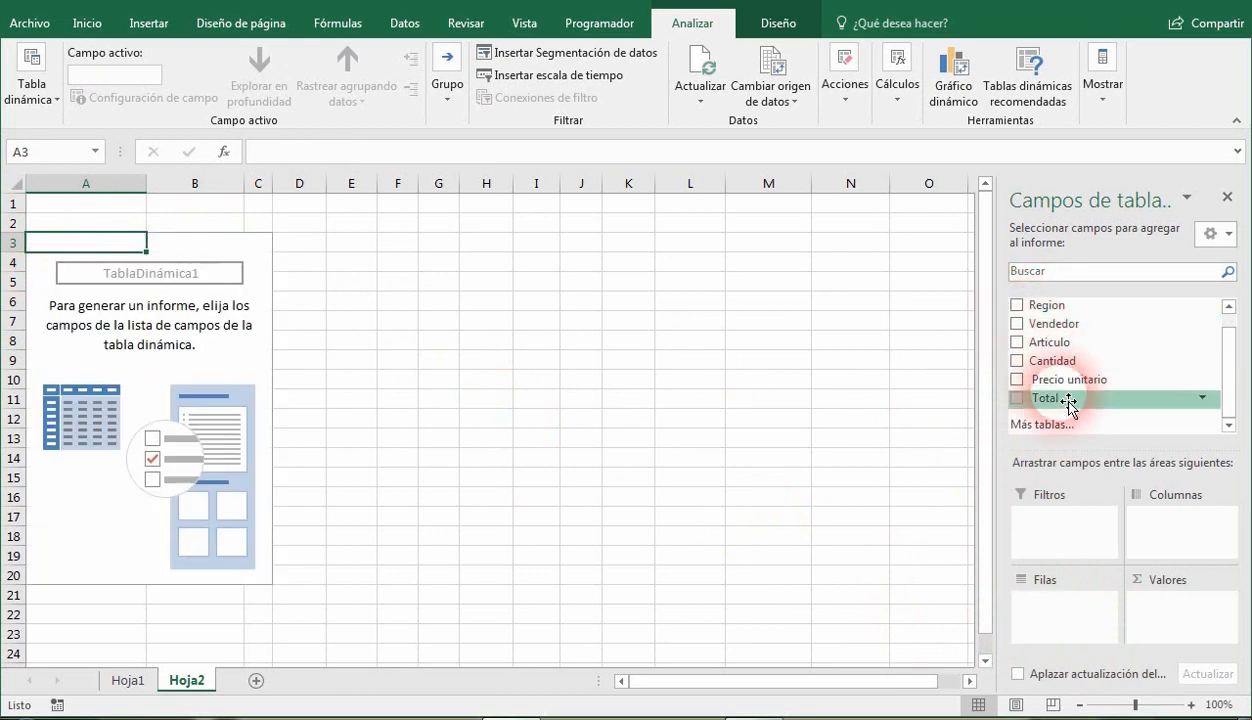
# Build the pivot table with Region and Vendedor as row labels and Total as summed values.
pyautogui.click(1017, 305)
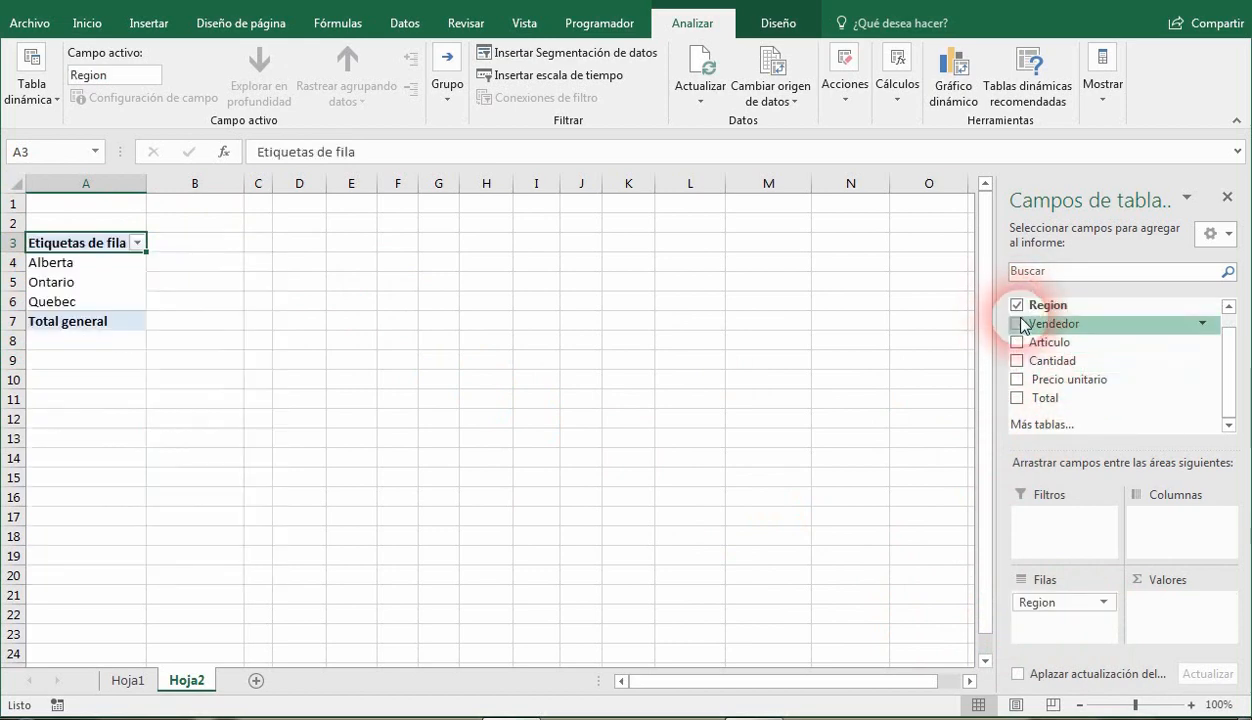
pyautogui.click(1017, 398)
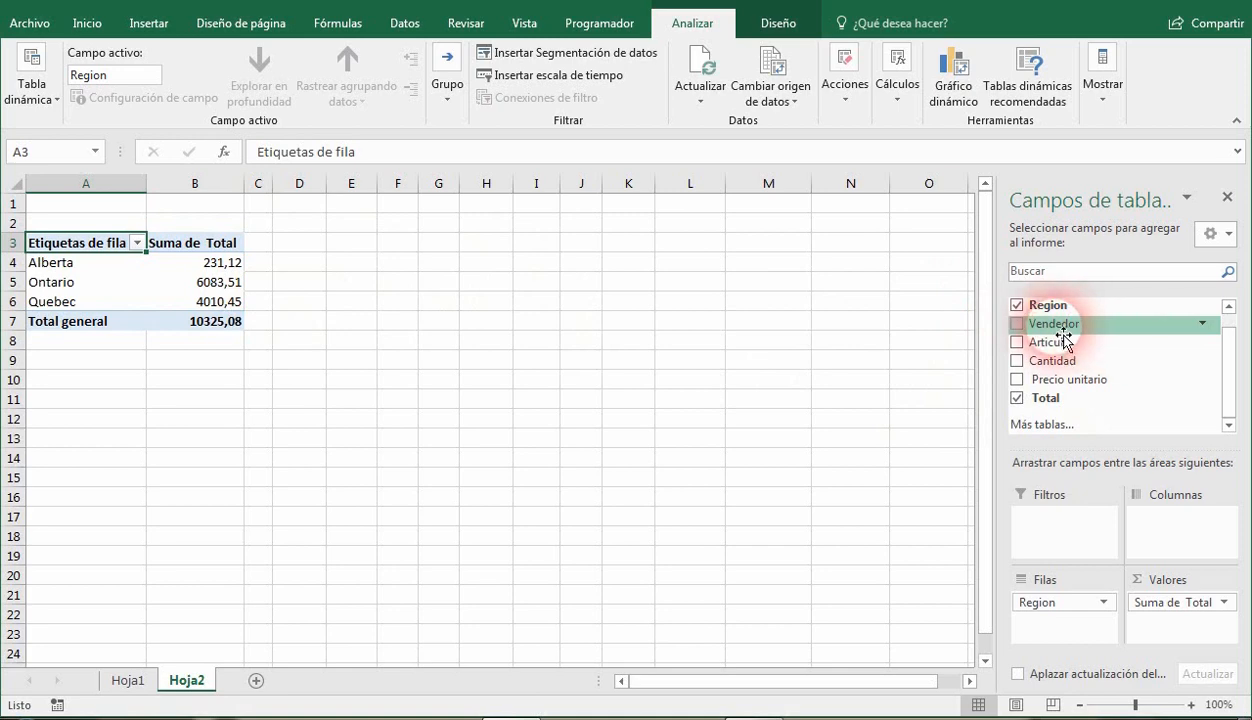
pyautogui.moveTo(1063, 340); pyautogui.dragTo(1088, 628)
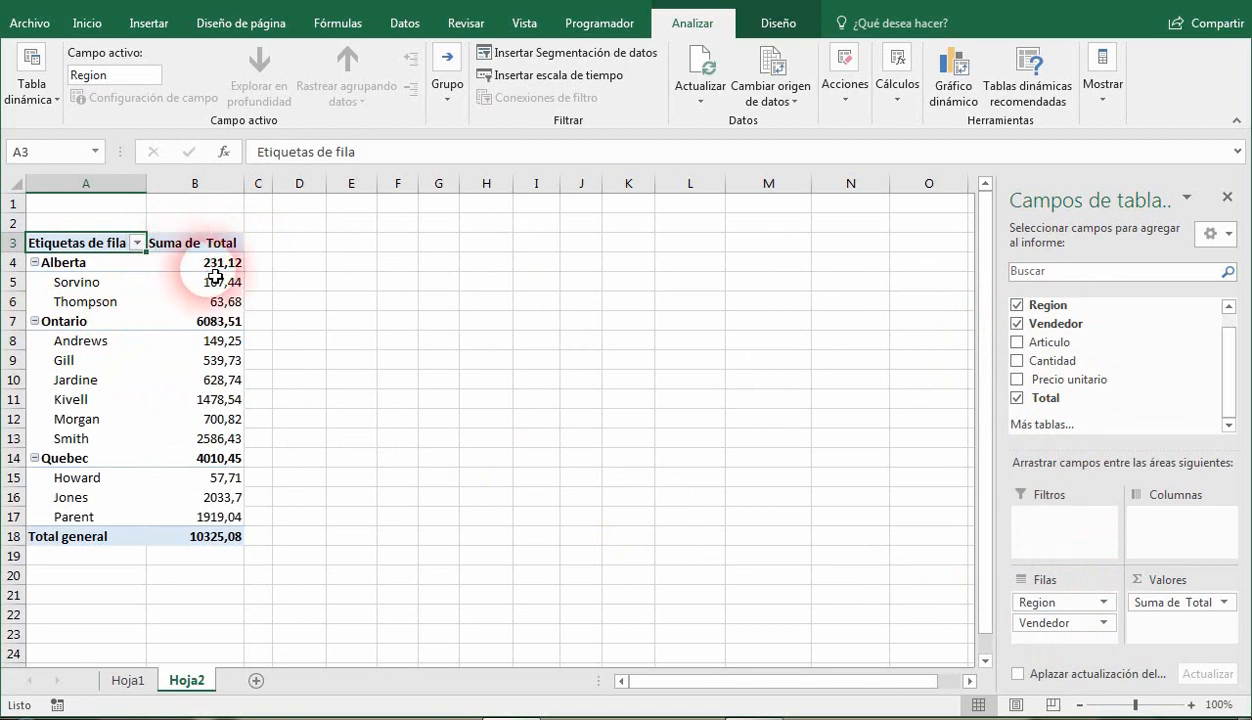
# Try Vendedor as column labels, then return it to the rows area below Region.
pyautogui.moveTo(233, 271)
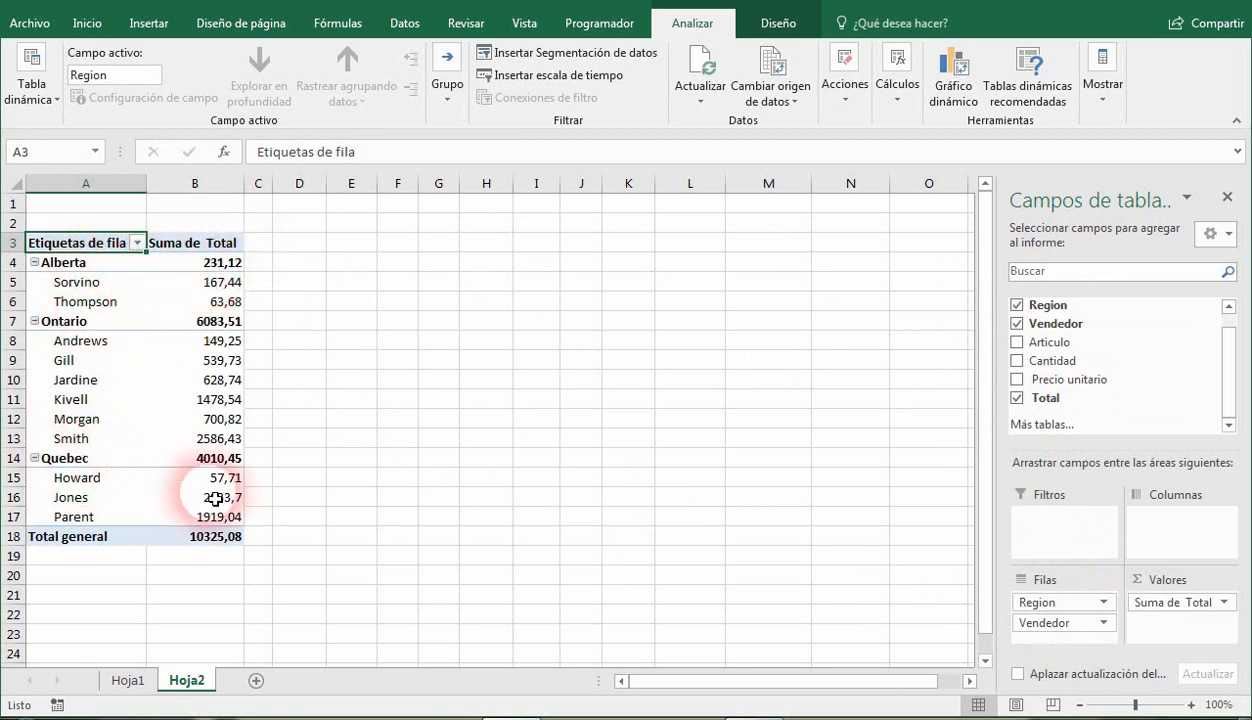
pyautogui.moveTo(1046, 636); pyautogui.dragTo(1172, 530)
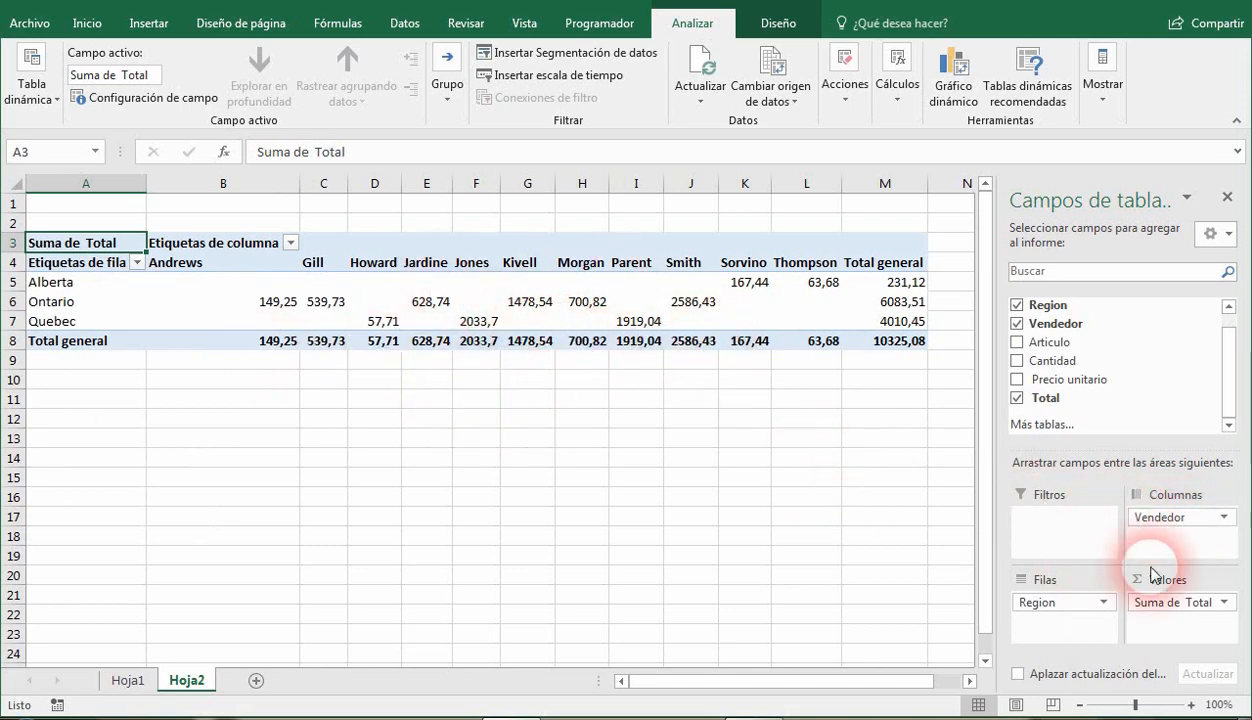
pyautogui.moveTo(1178, 518); pyautogui.dragTo(1030, 636)
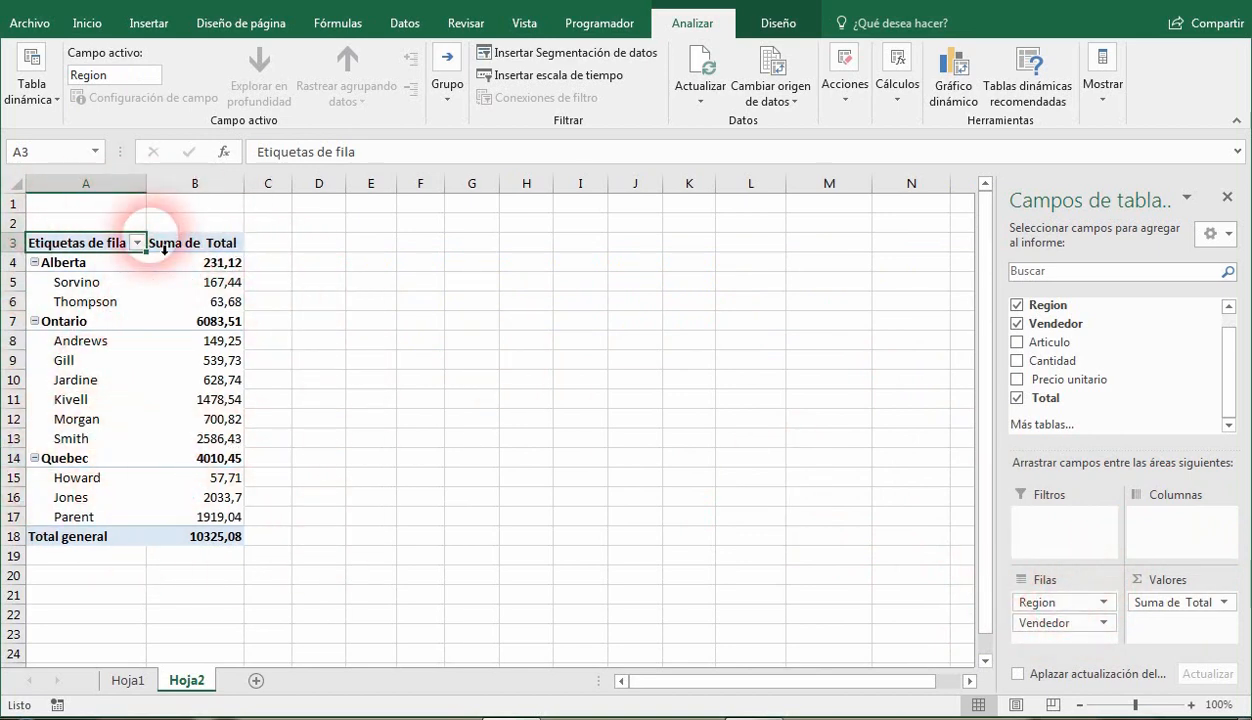
# Try the compact, outline and tabular report layouts one after another, then return to the compact format.
pyautogui.click(780, 24)
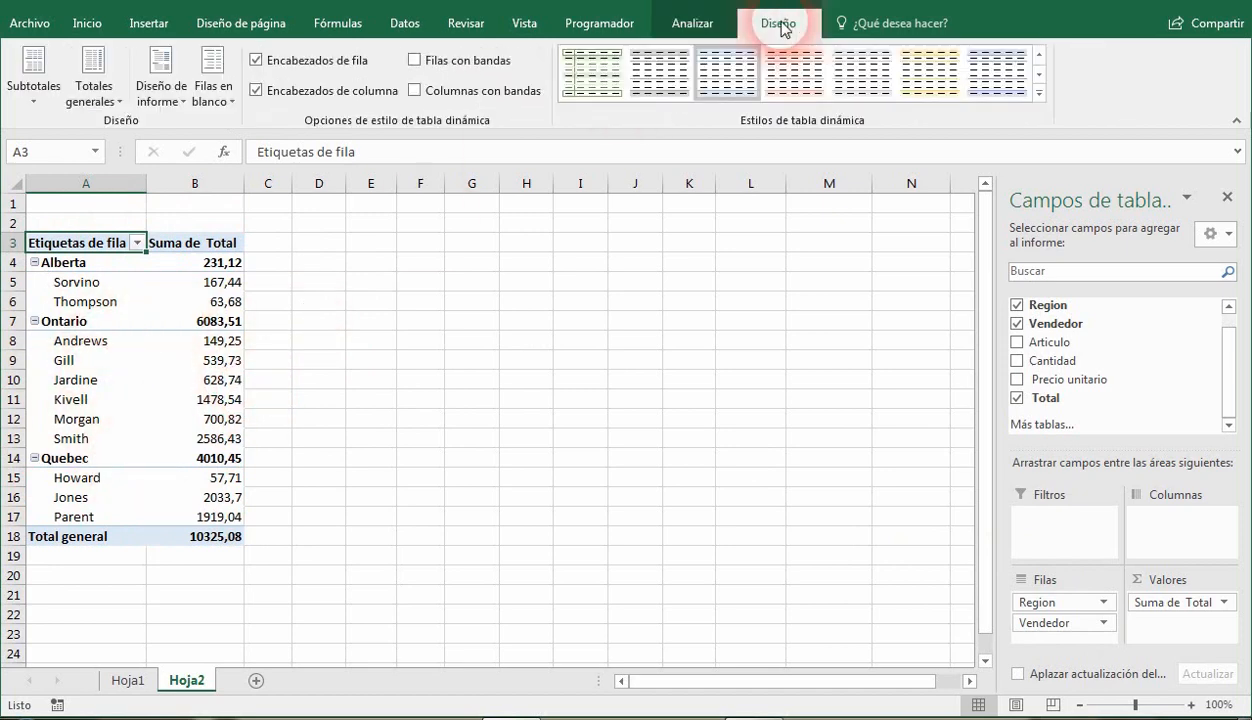
pyautogui.click(158, 101)
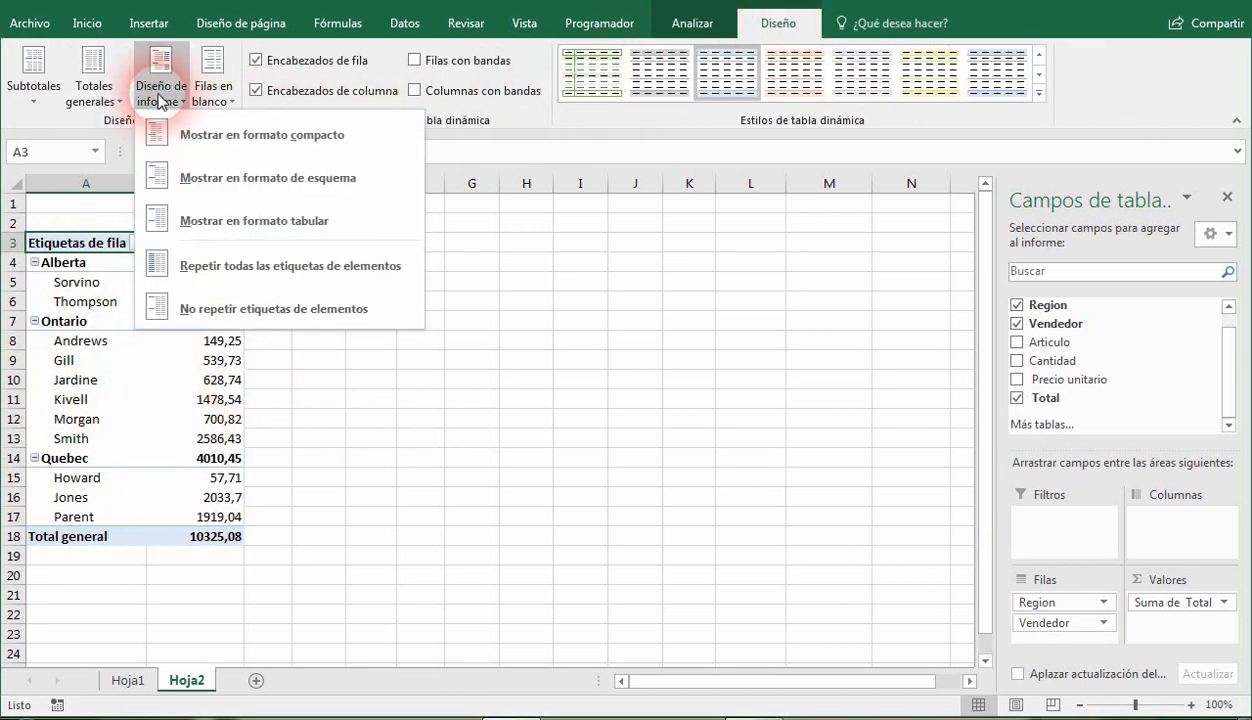
pyautogui.click(305, 138)
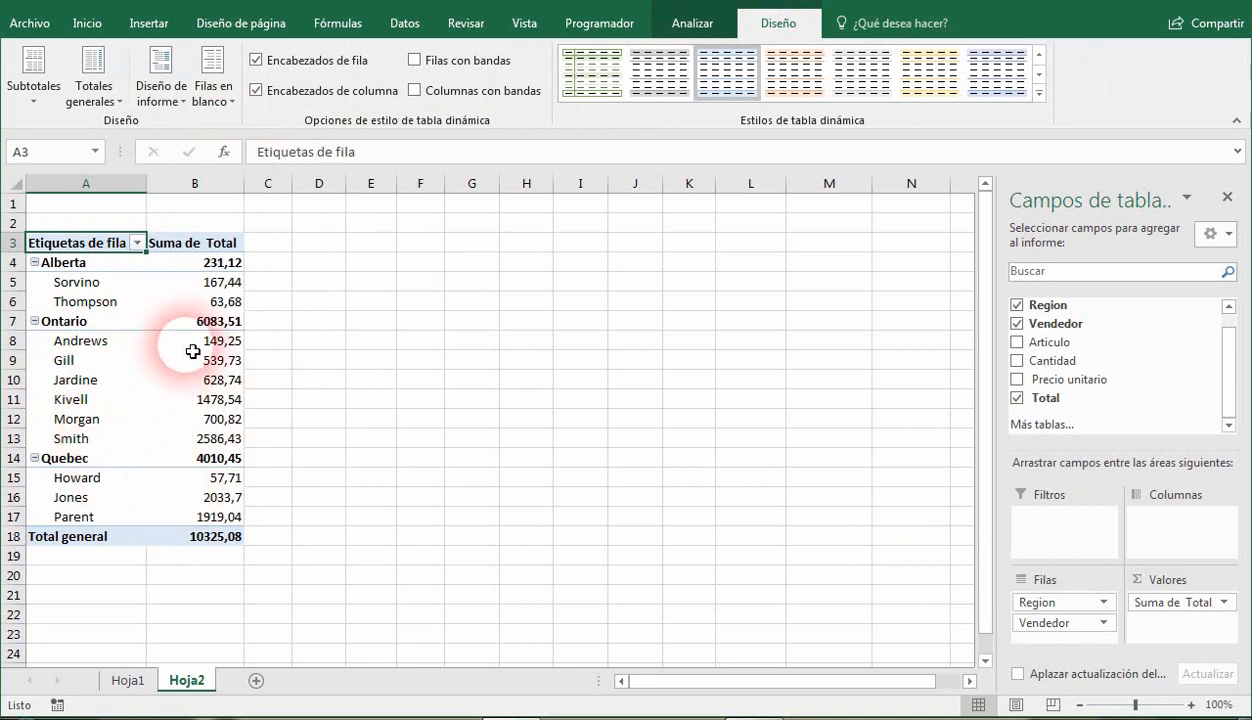
pyautogui.click(160, 88)
pyautogui.click(296, 178)
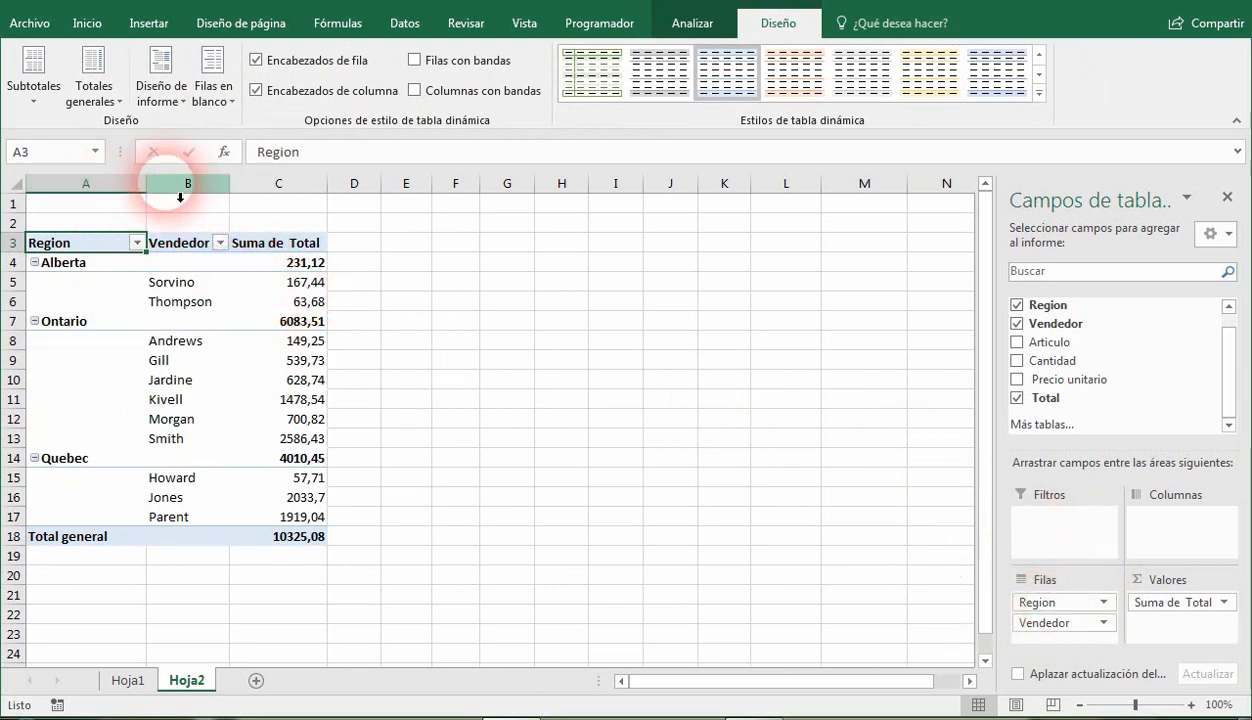
pyautogui.click(161, 95)
pyautogui.click(208, 216)
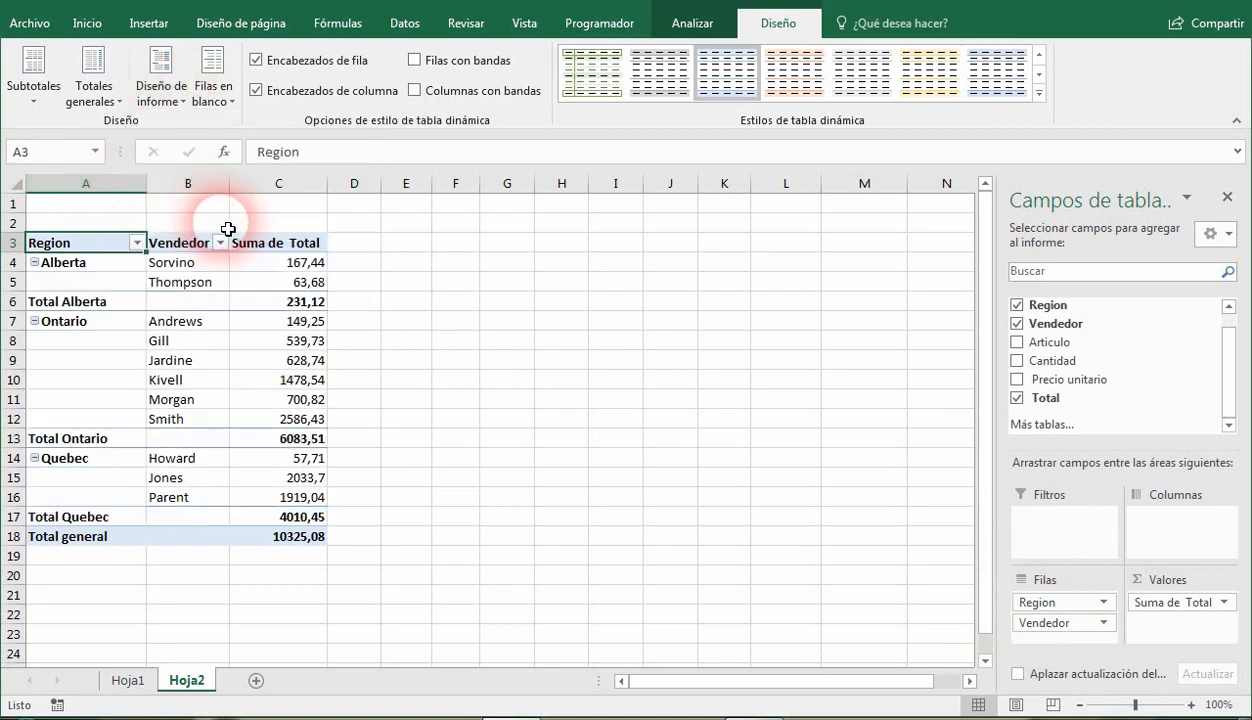
pyautogui.click(161, 95)
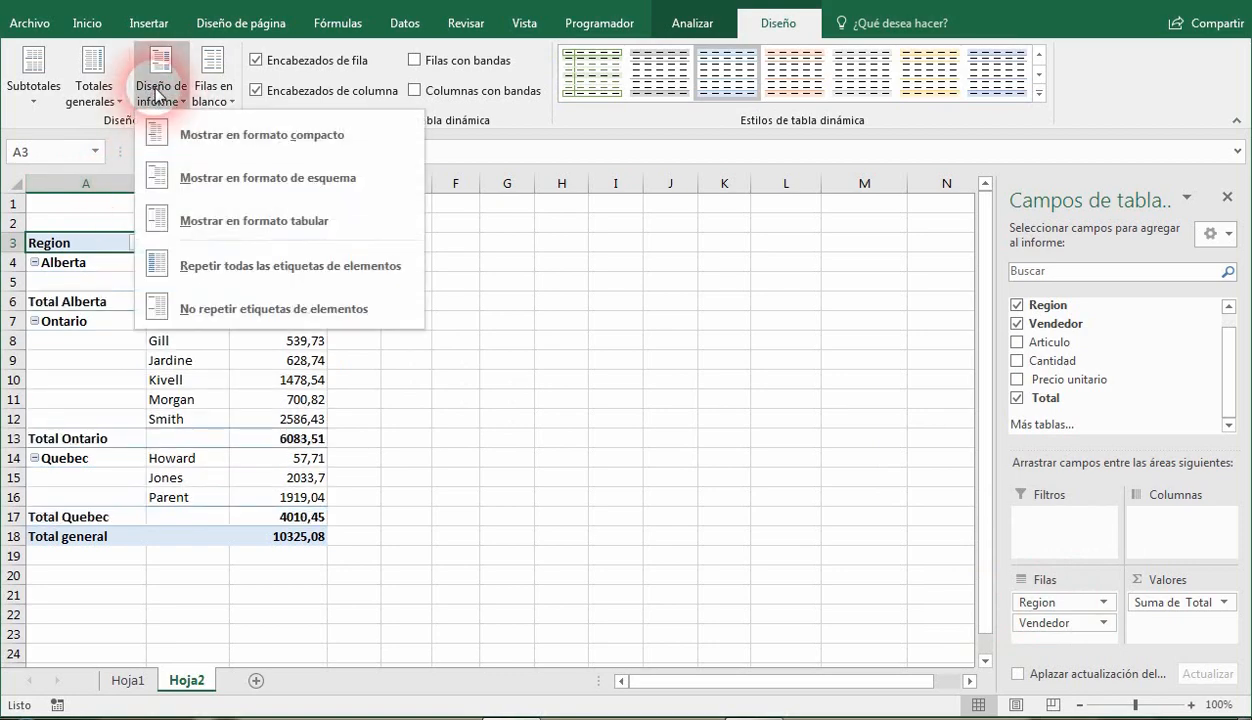
pyautogui.click(180, 137)
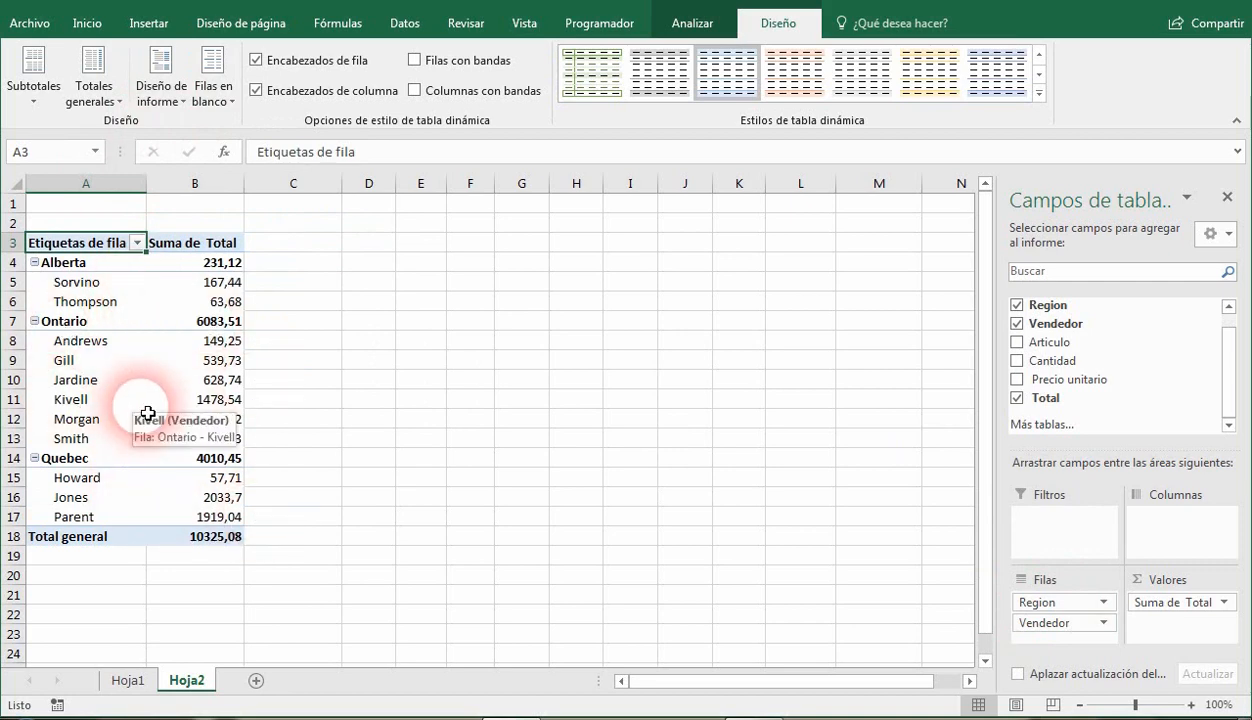
# Set the pivot table's report layout to outline format (Mostrar en formato de esquema).
pyautogui.click(161, 95)
pyautogui.click(259, 180)
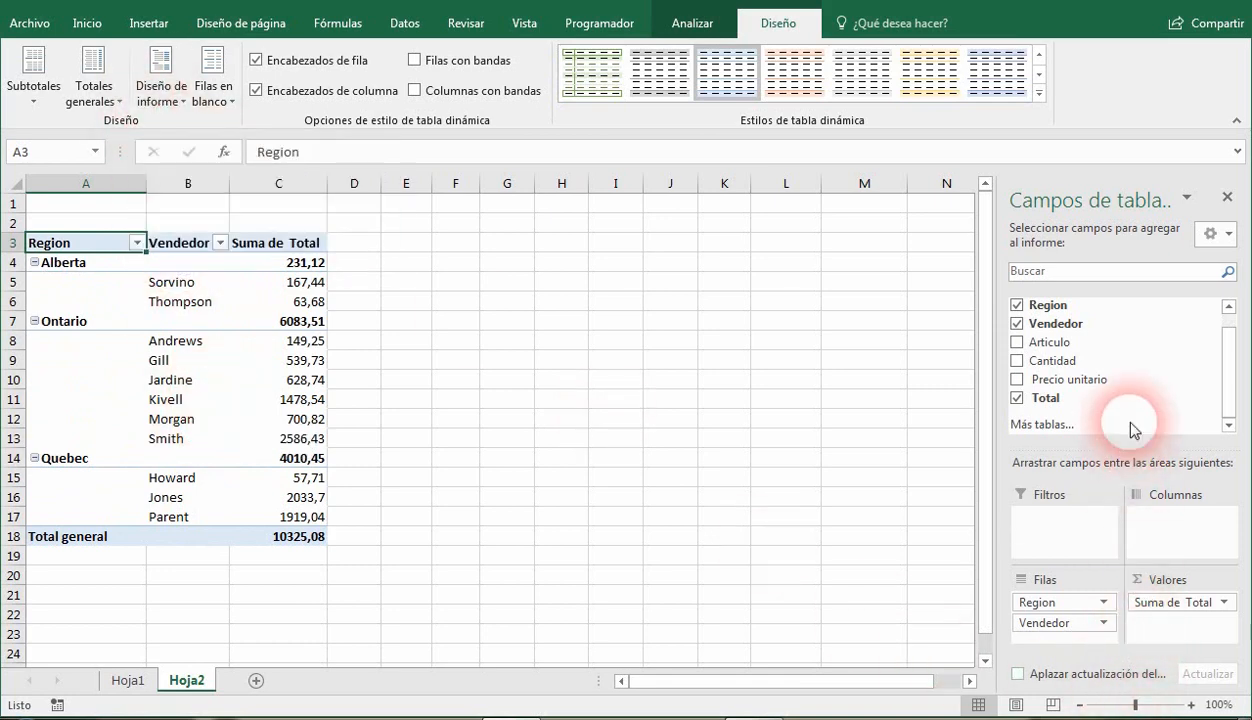
# Examine the pivot table's name setting and its available options without changing them.
pyautogui.click(665, 38)
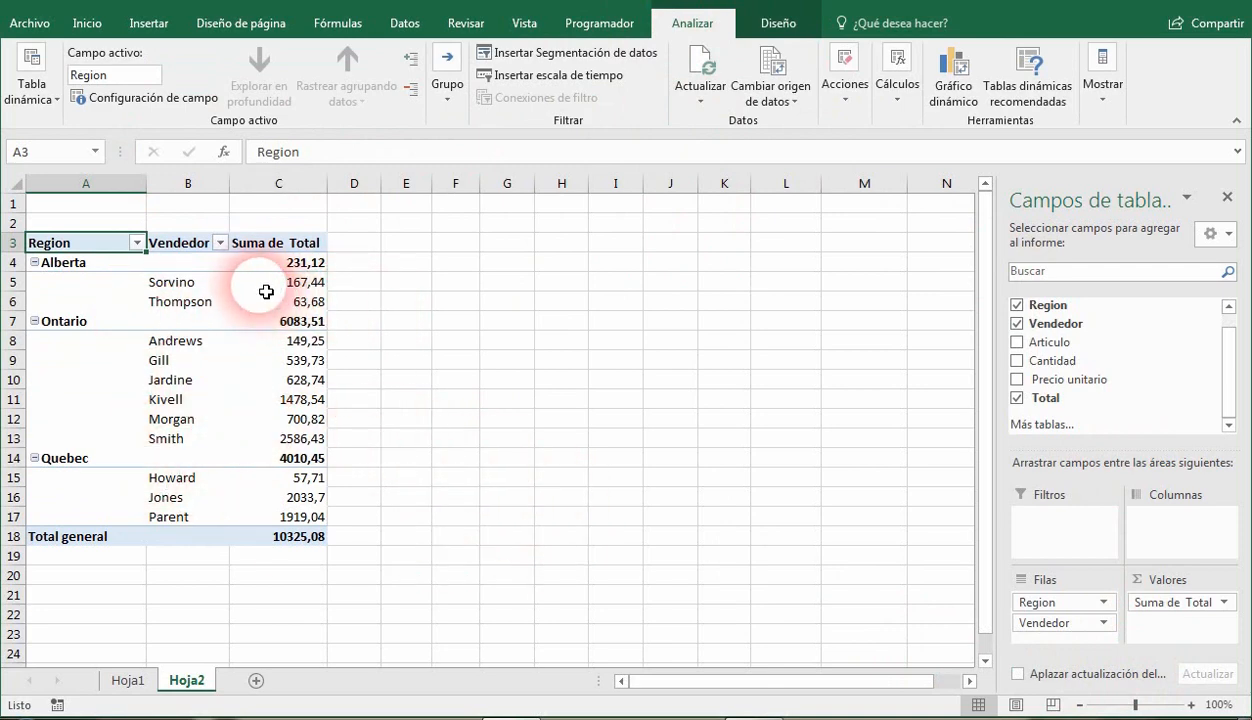
pyautogui.click(40, 101)
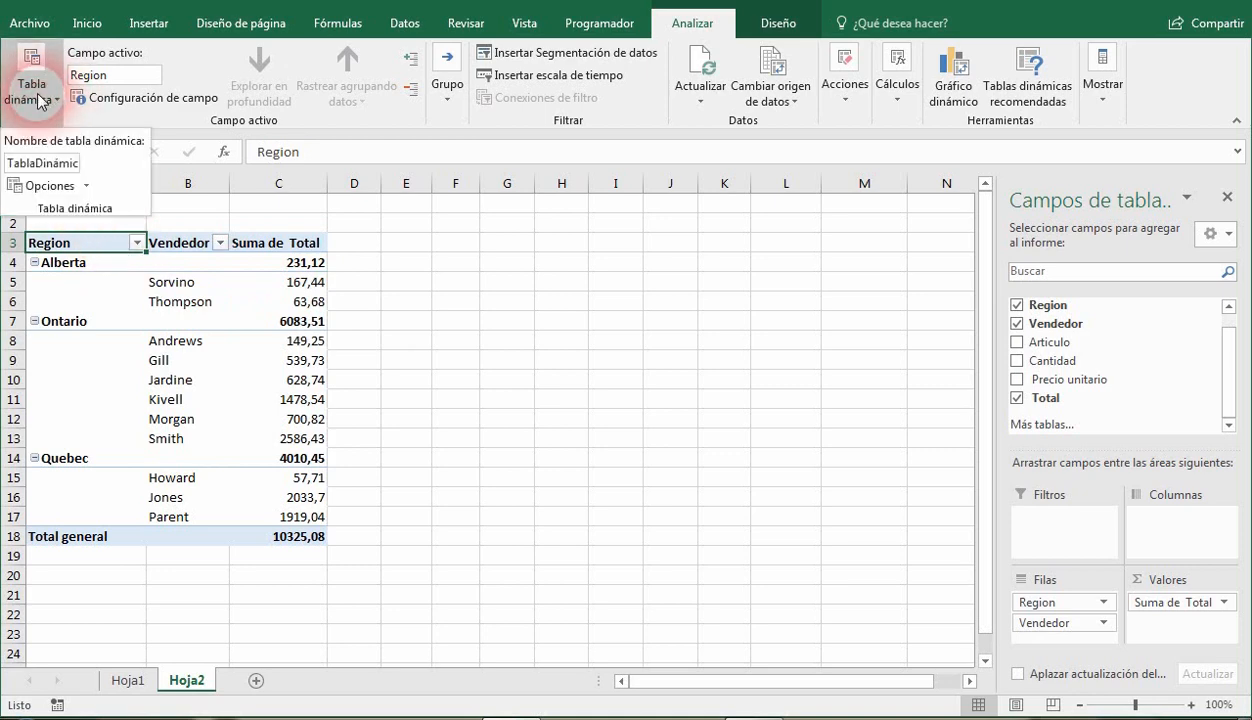
pyautogui.click(46, 163)
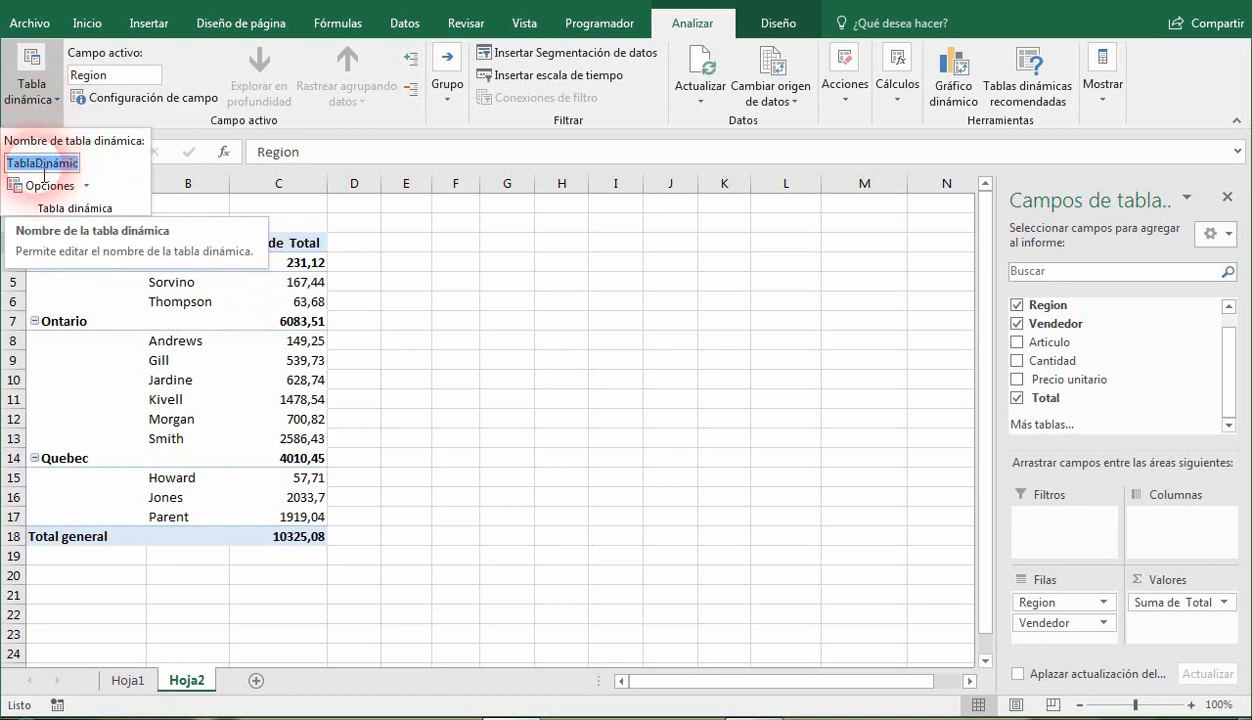
pyautogui.click(62, 187)
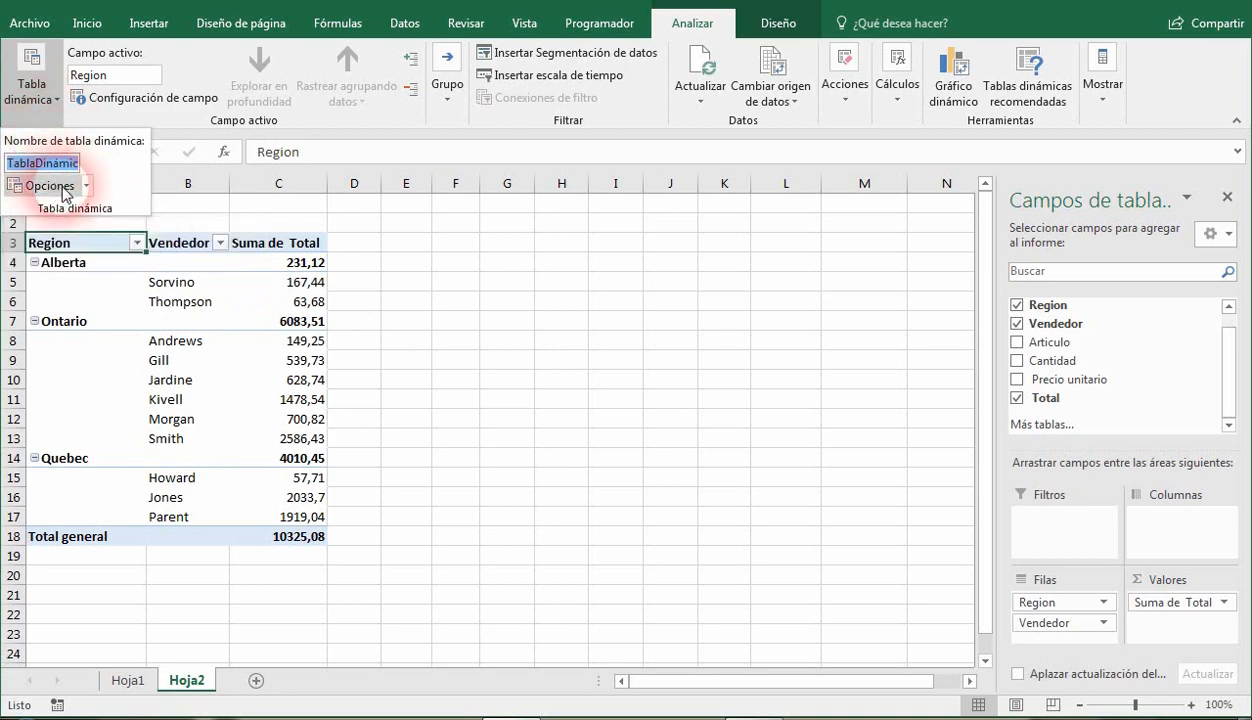
pyautogui.click(87, 187)
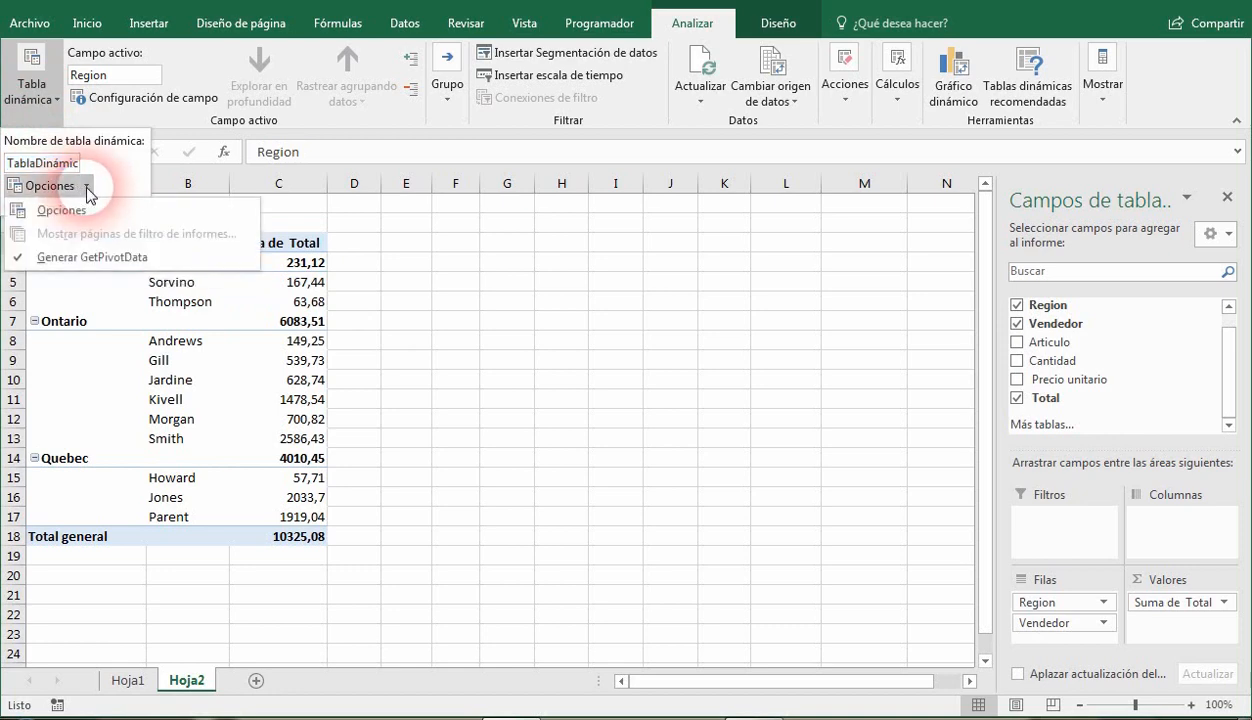
pyautogui.click(86, 186)
pyautogui.click(403, 108)
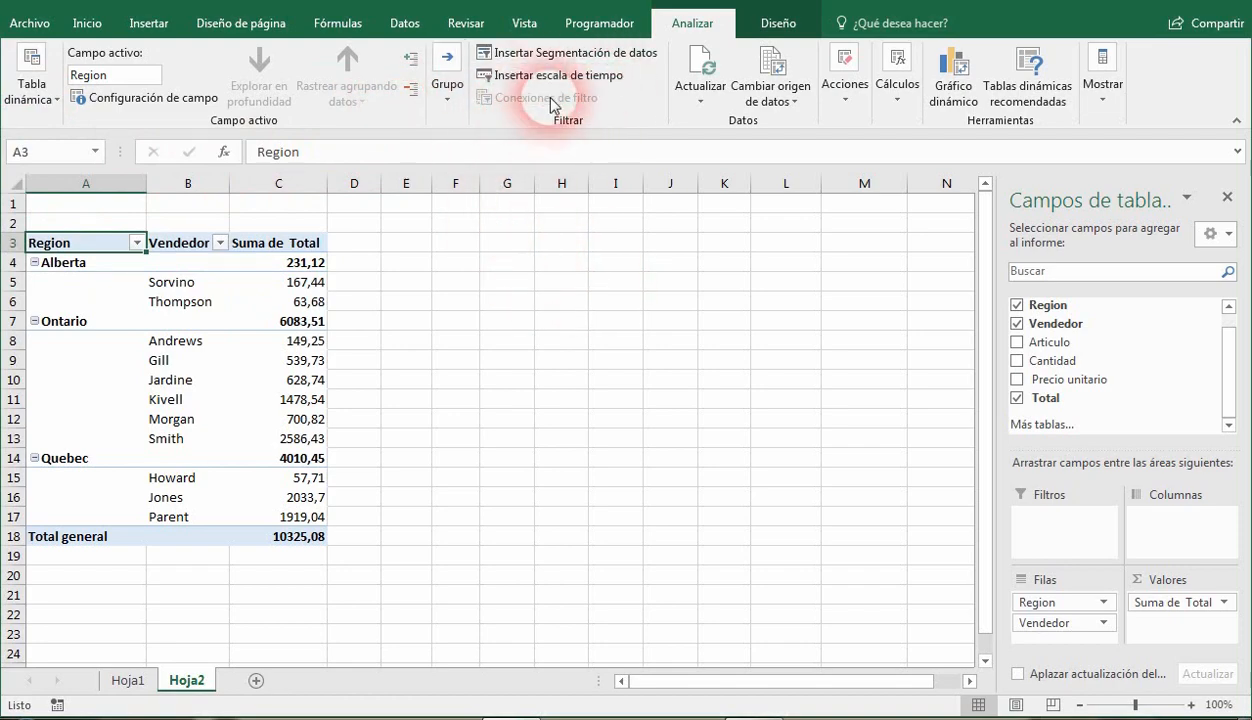
# Insert a slicer for the Articulo field and place it just beside the pivot table, level with its header row.
pyautogui.click(567, 56)
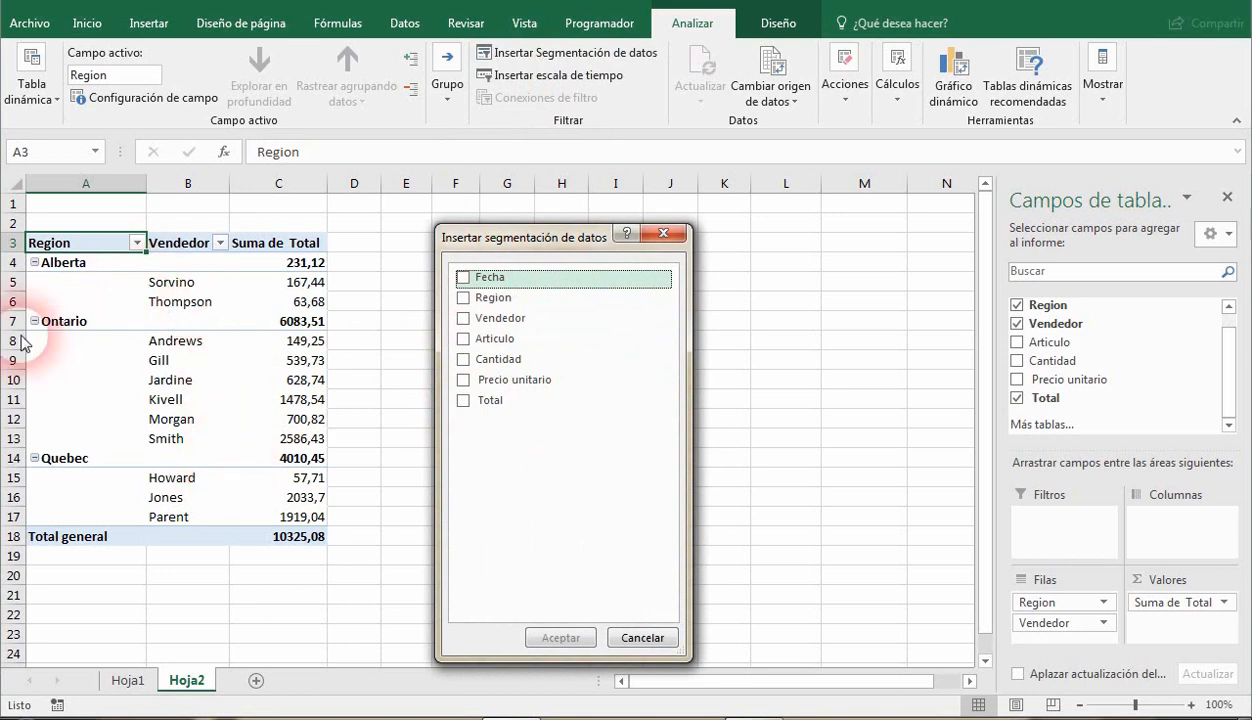
pyautogui.click(464, 341)
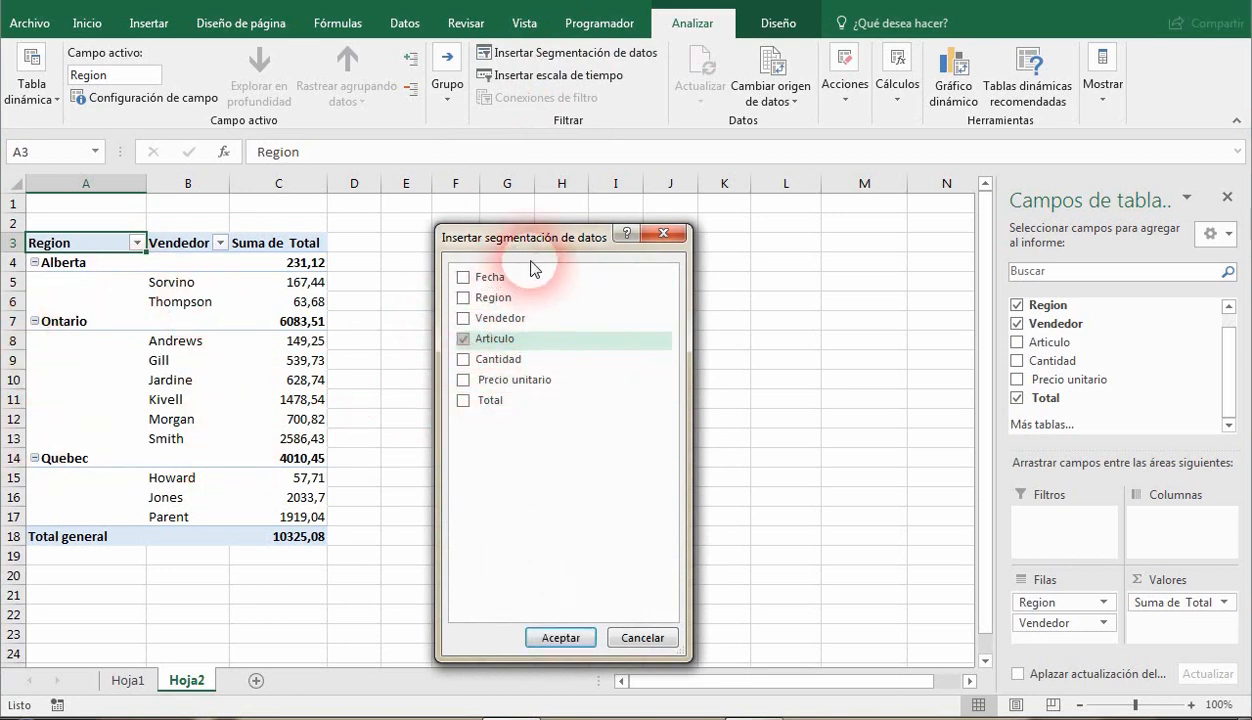
pyautogui.click(561, 637)
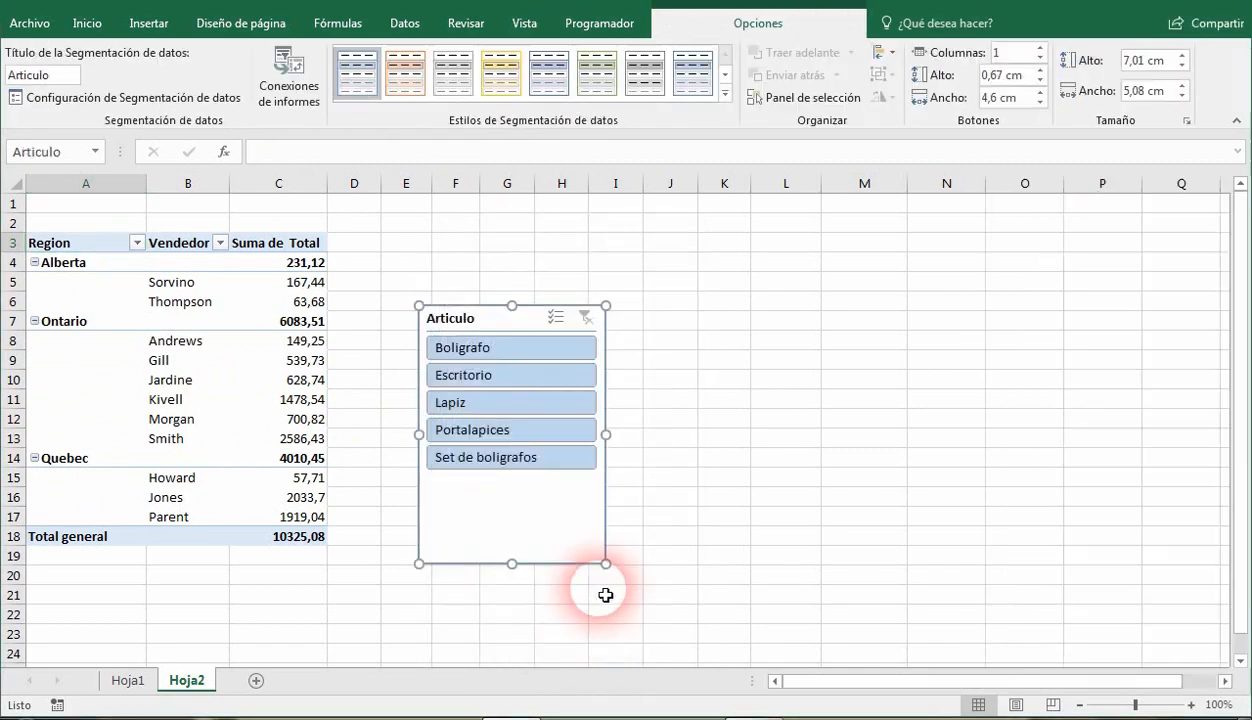
pyautogui.moveTo(486, 322); pyautogui.dragTo(537, 251)
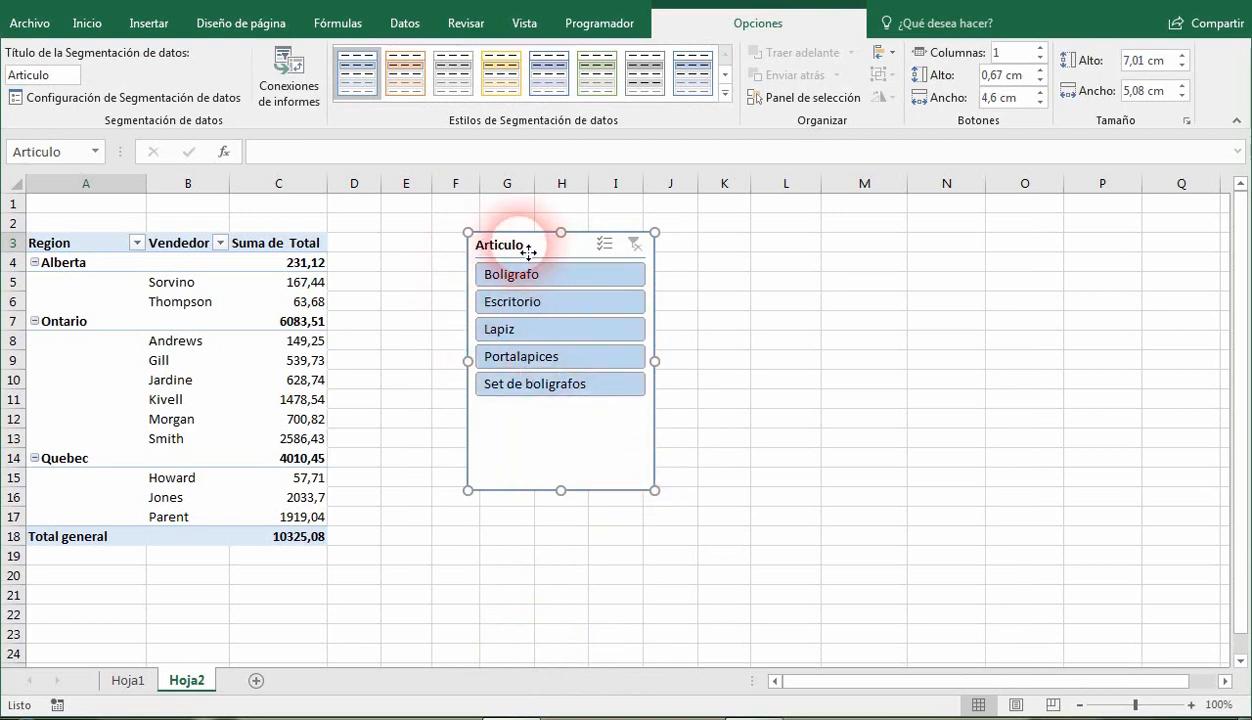
pyautogui.moveTo(528, 252); pyautogui.dragTo(439, 246)
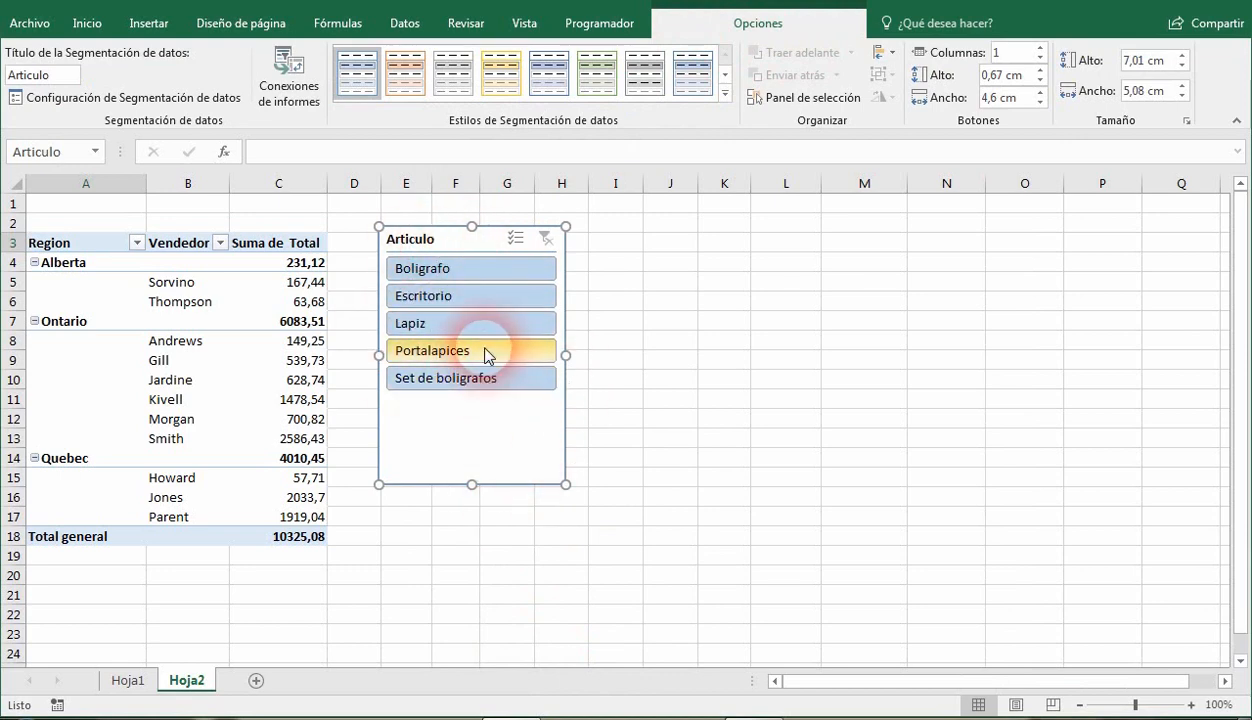
# Try filtering by Boligrafo, Escritorio, Lapiz, Portalapices and Set de boligrafos in turn with the Articulo slicer, then clear the filter.
pyautogui.click(440, 276)
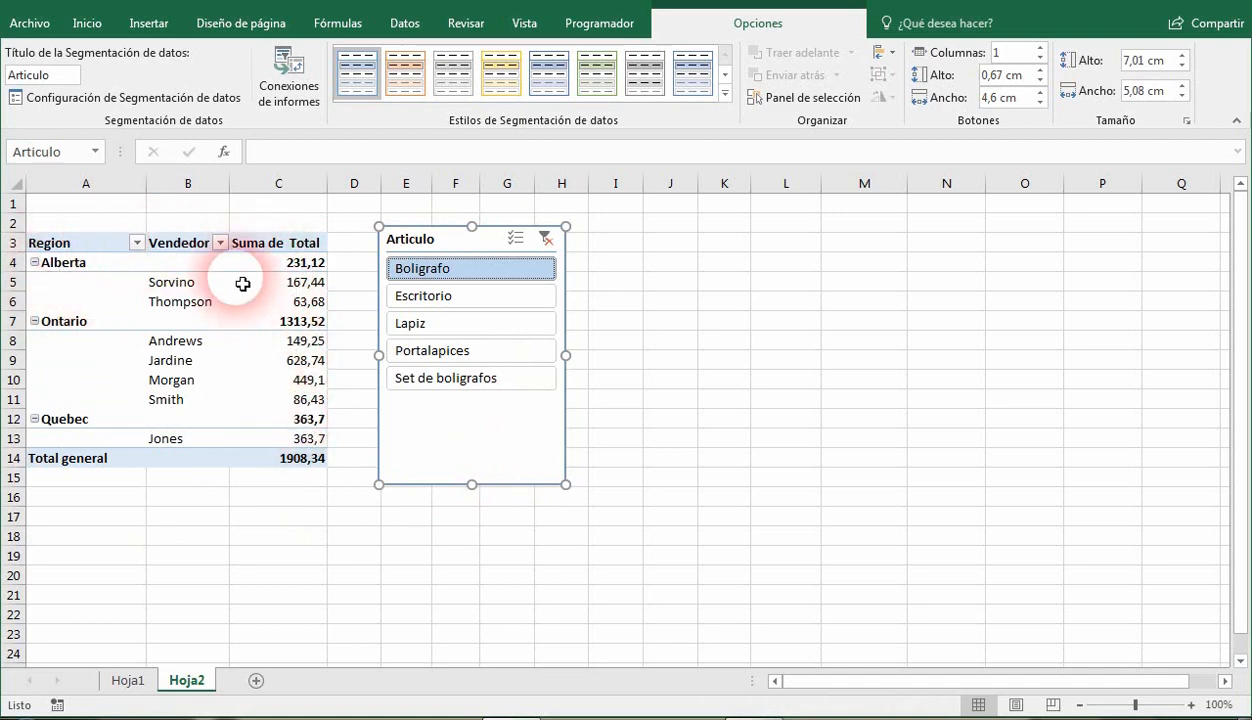
pyautogui.click(446, 289)
pyautogui.click(450, 316)
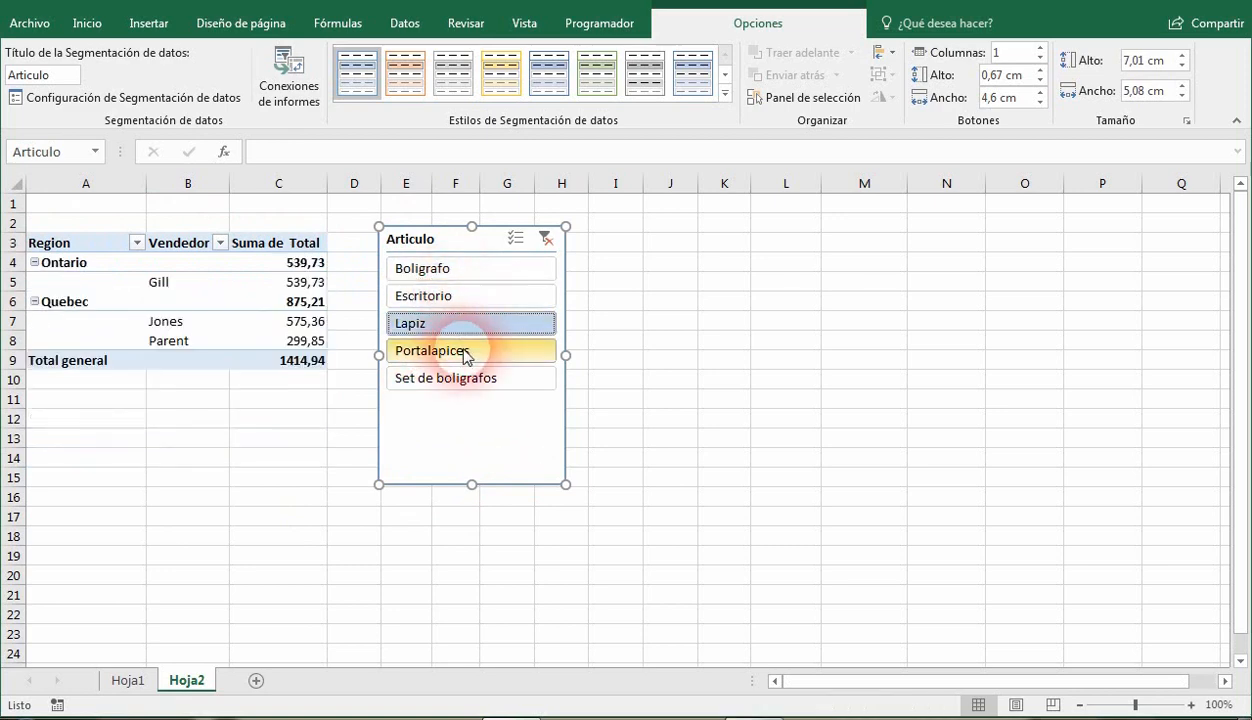
pyautogui.click(465, 354)
pyautogui.click(470, 381)
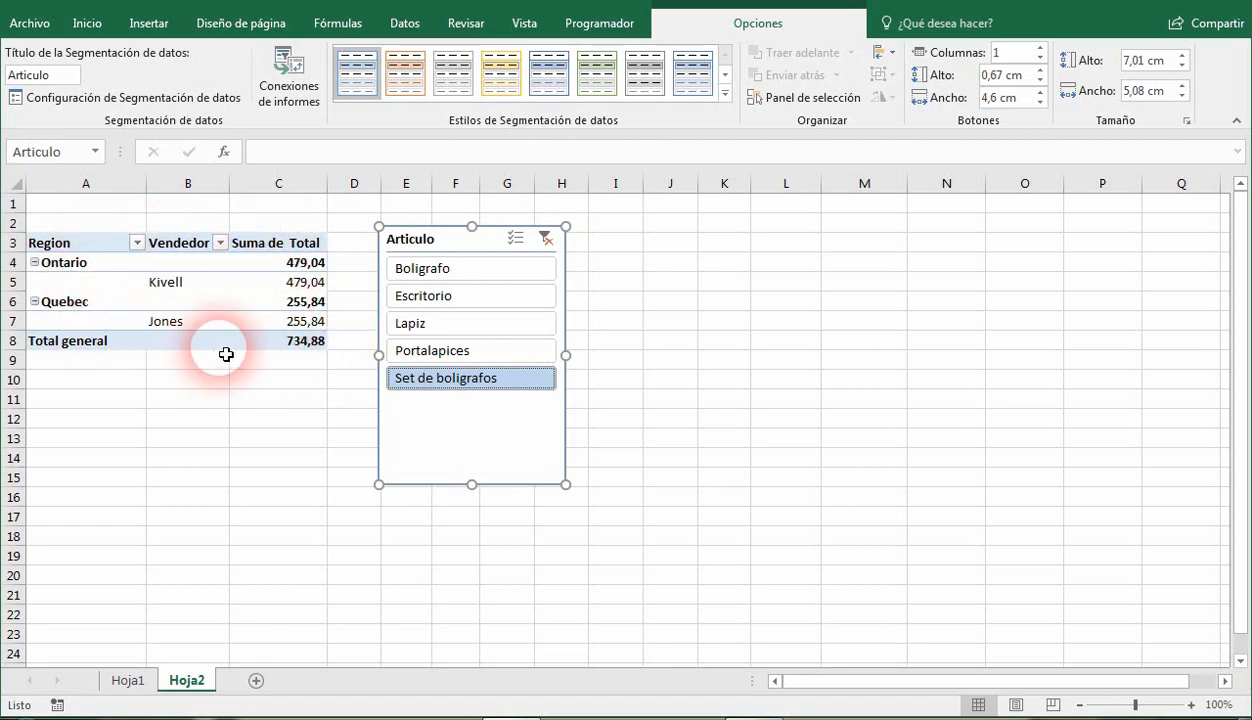
pyautogui.click(546, 240)
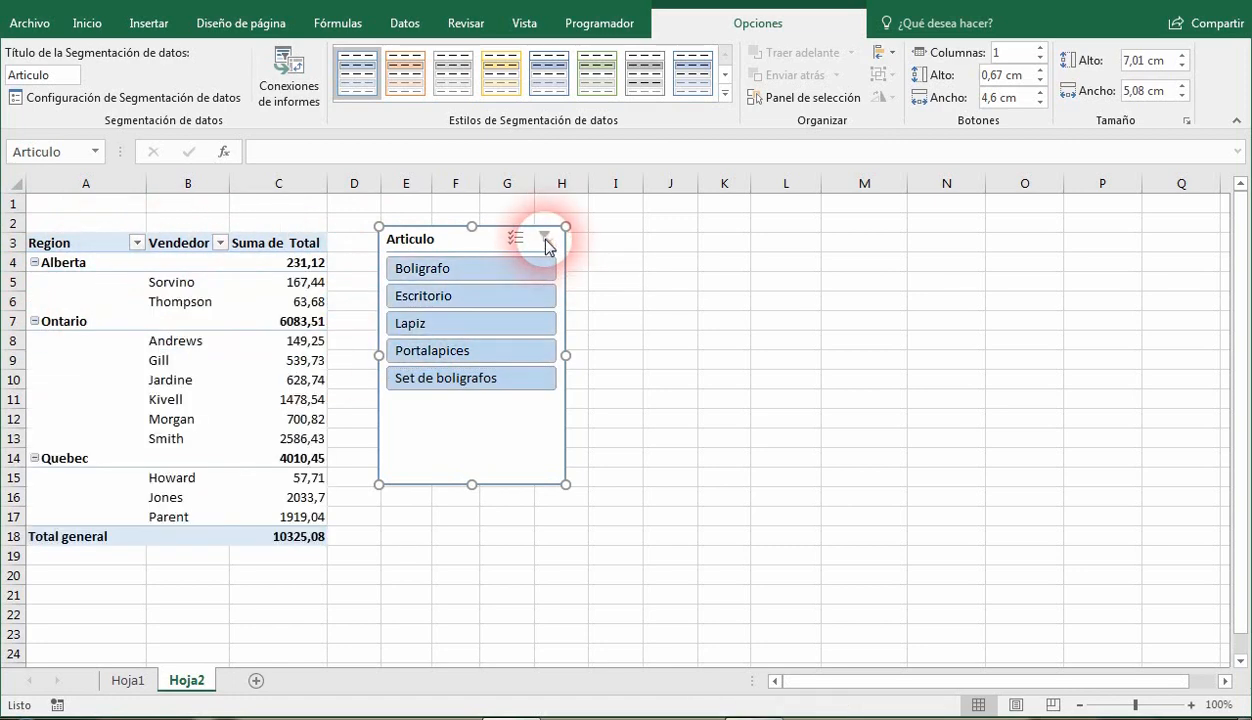
# Move the Articulo slicer slightly closer to the pivot table.
pyautogui.click(271, 280)
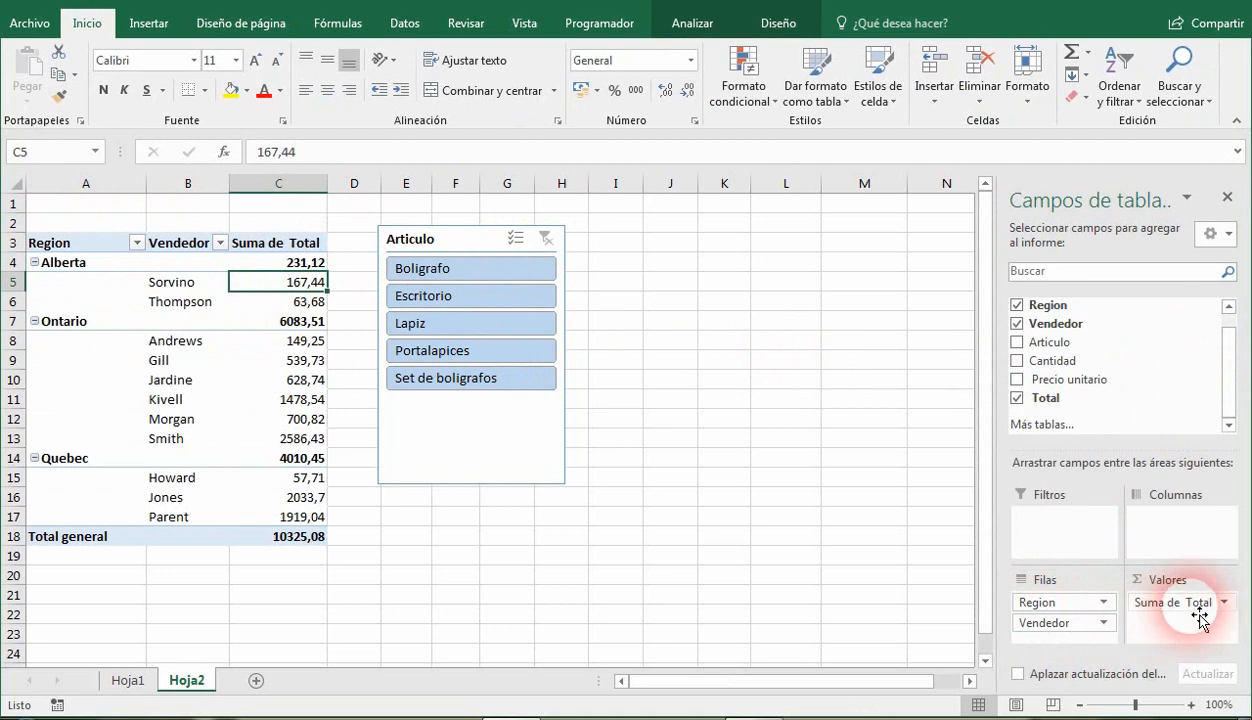
pyautogui.moveTo(1200, 620); pyautogui.dragTo(451, 251)
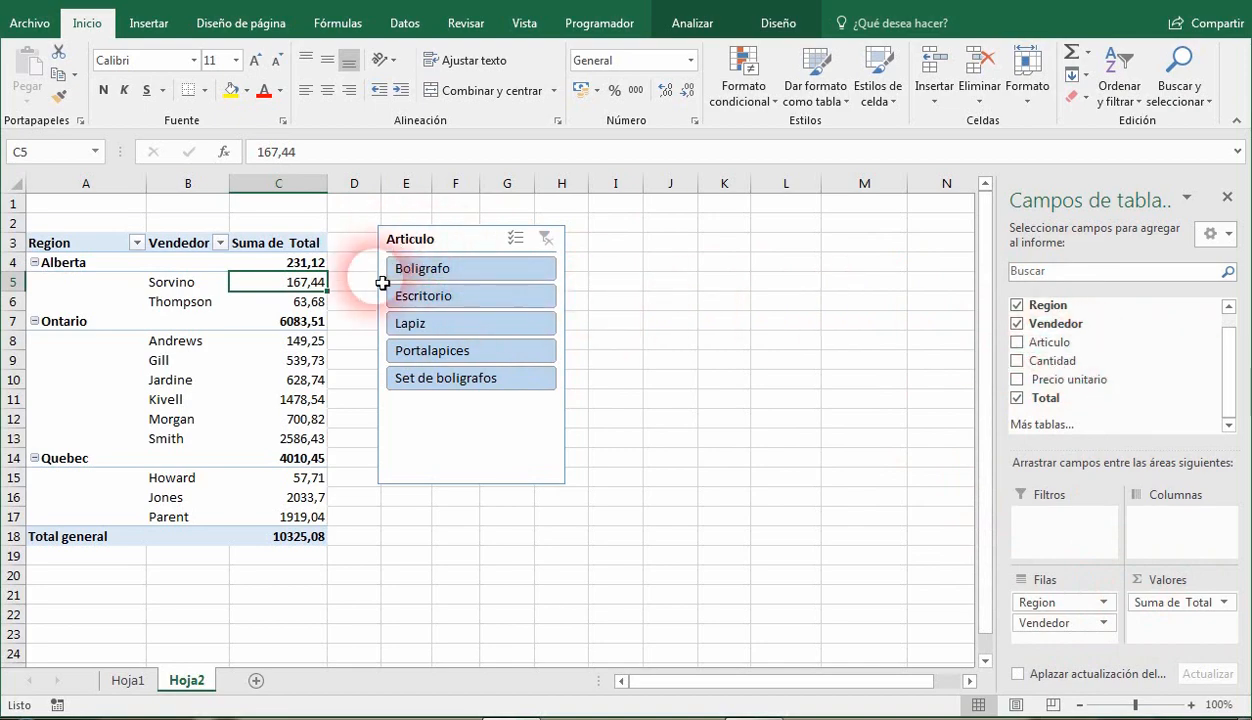
pyautogui.moveTo(463, 242); pyautogui.dragTo(450, 240)
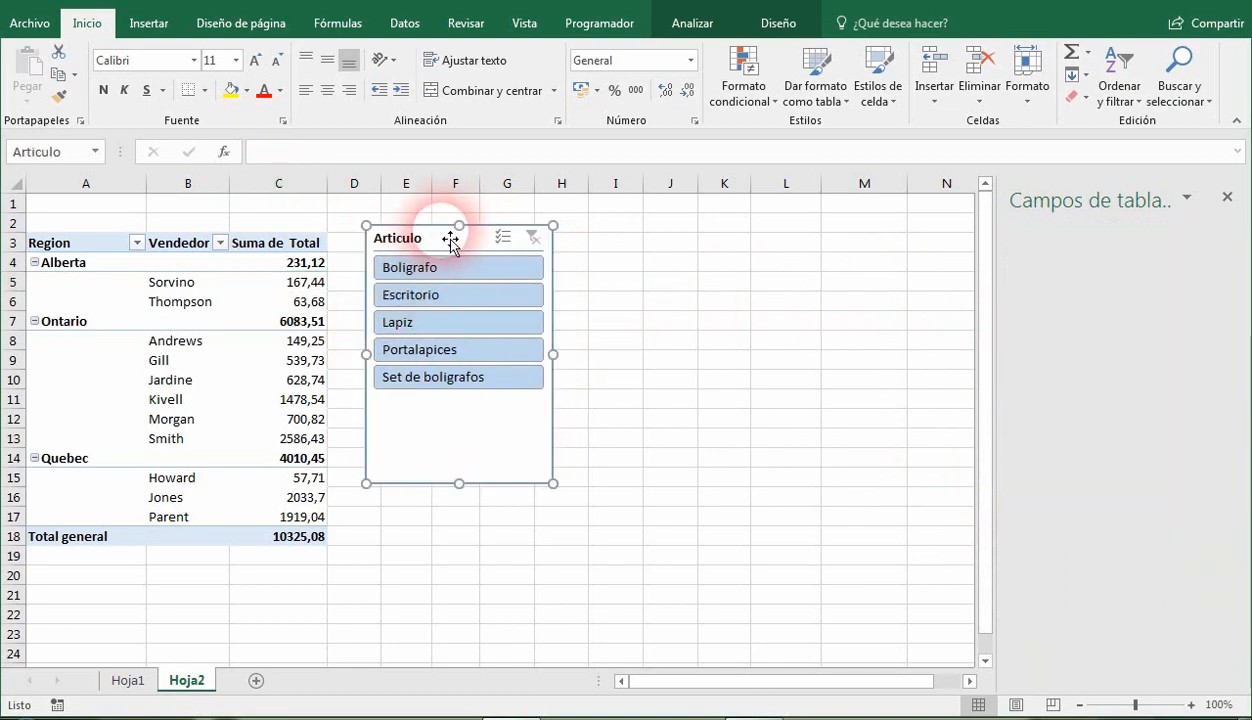
# Try adding a slicer for the Fecha field beside the Articulo slicer, then remove it.
pyautogui.click(285, 289)
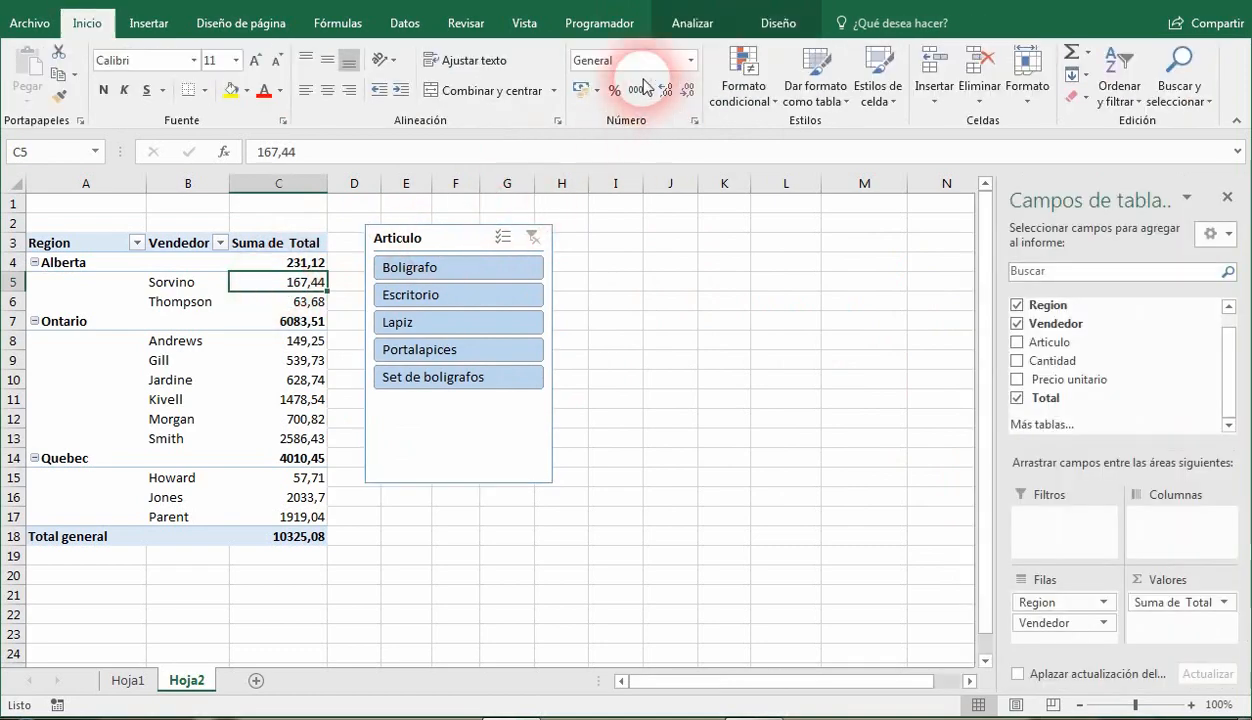
pyautogui.click(692, 22)
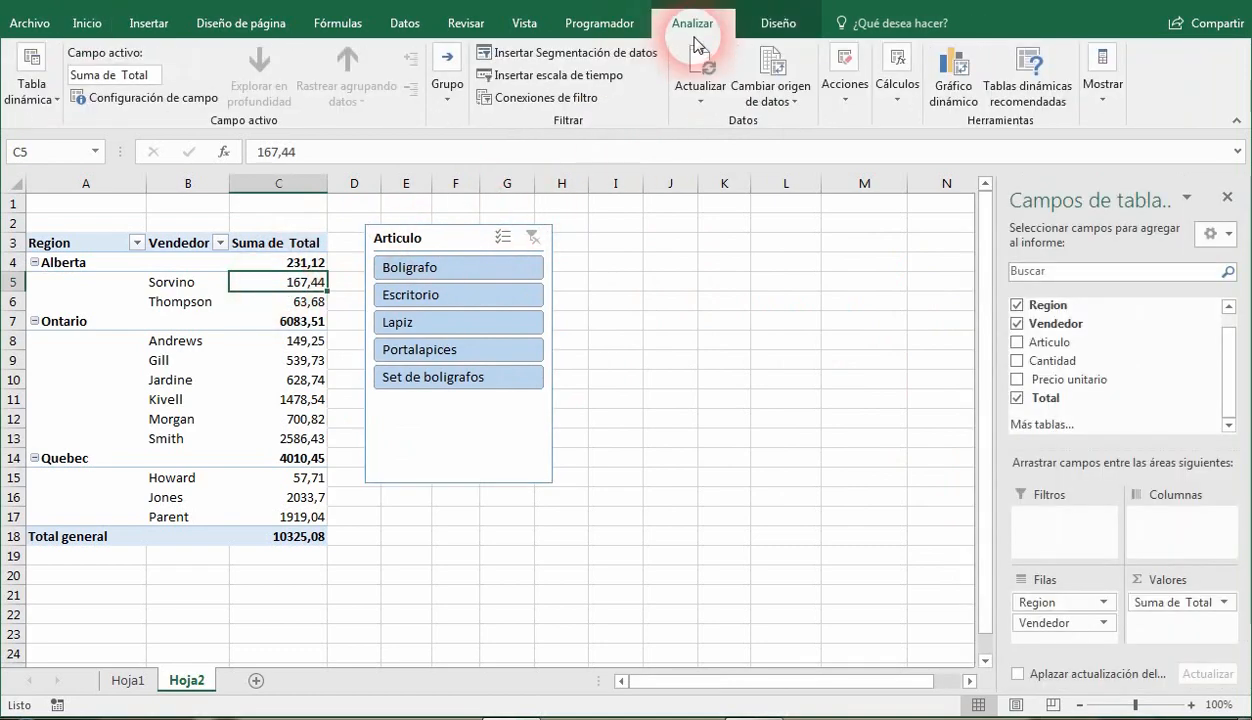
pyautogui.click(560, 52)
pyautogui.moveTo(527, 244); pyautogui.dragTo(715, 215)
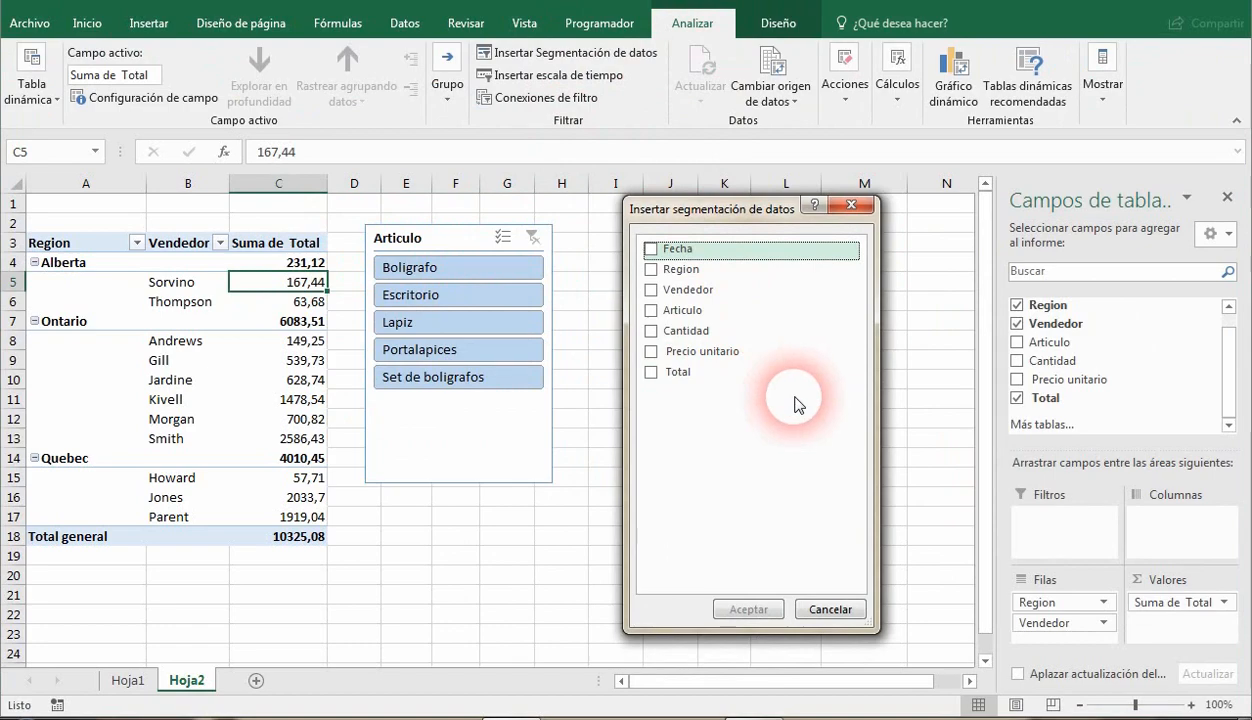
pyautogui.click(652, 249)
pyautogui.click(748, 609)
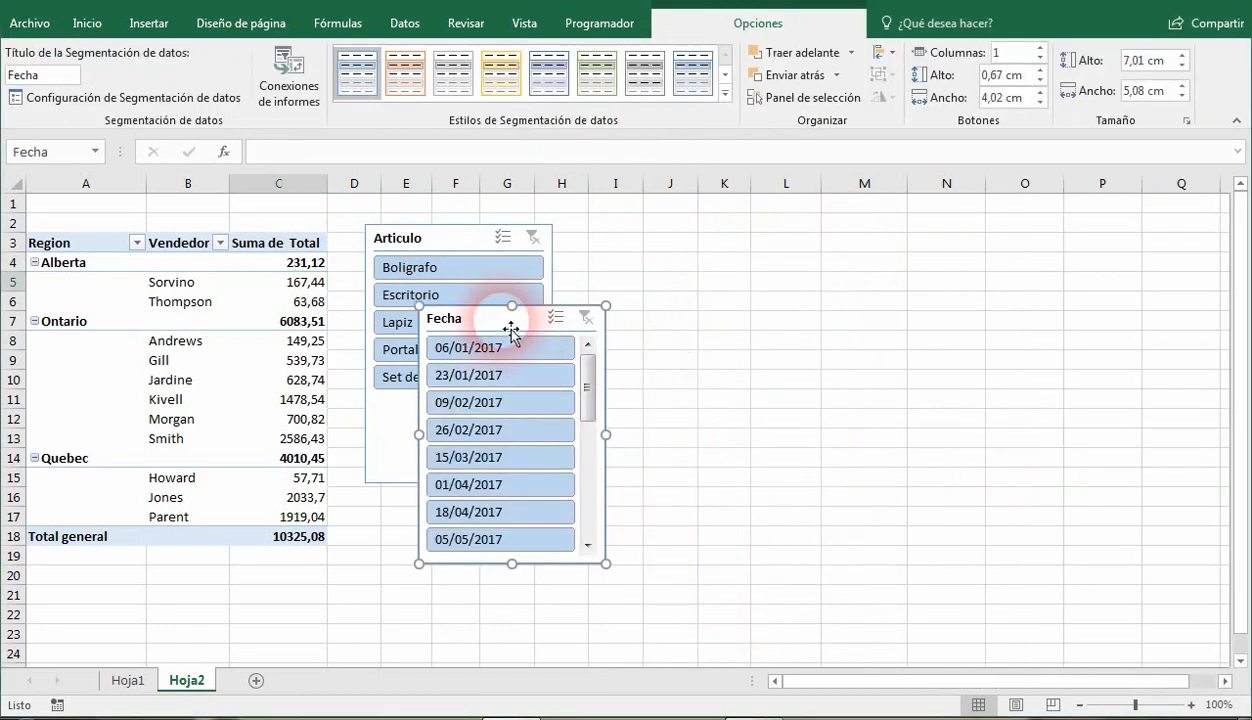
pyautogui.moveTo(510, 330); pyautogui.dragTo(684, 248)
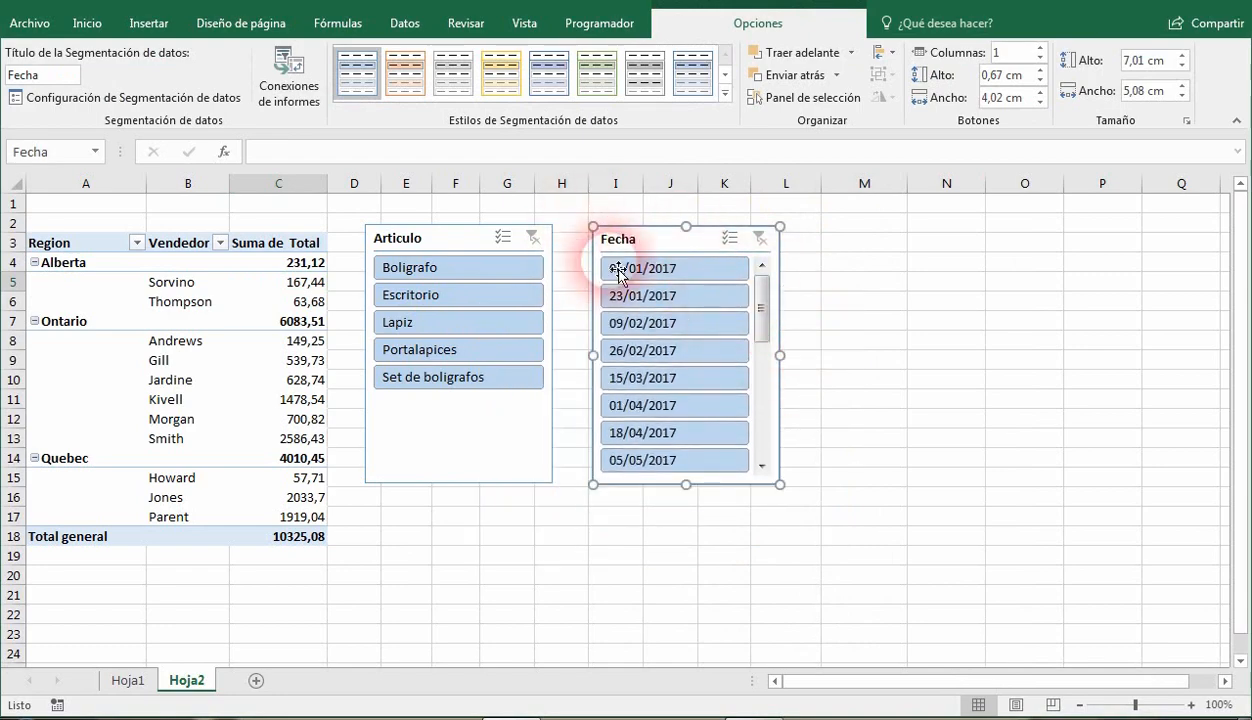
pyautogui.rightClick(677, 245)
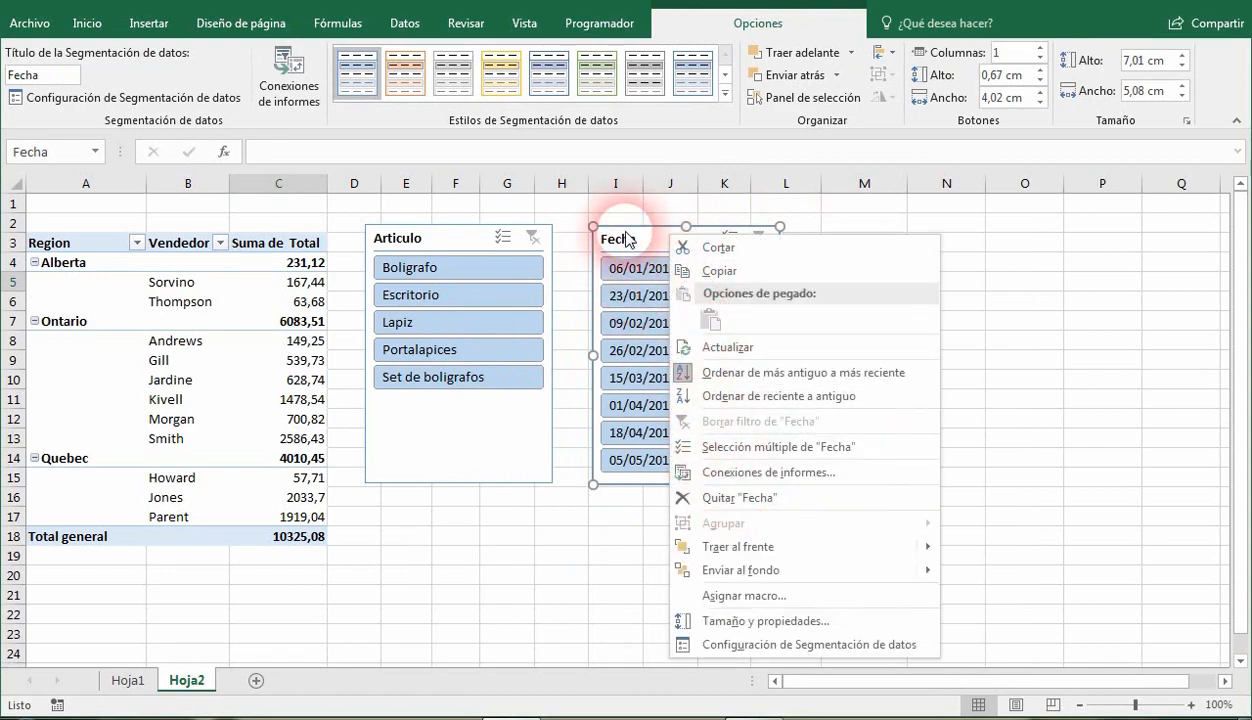
pyautogui.click(732, 497)
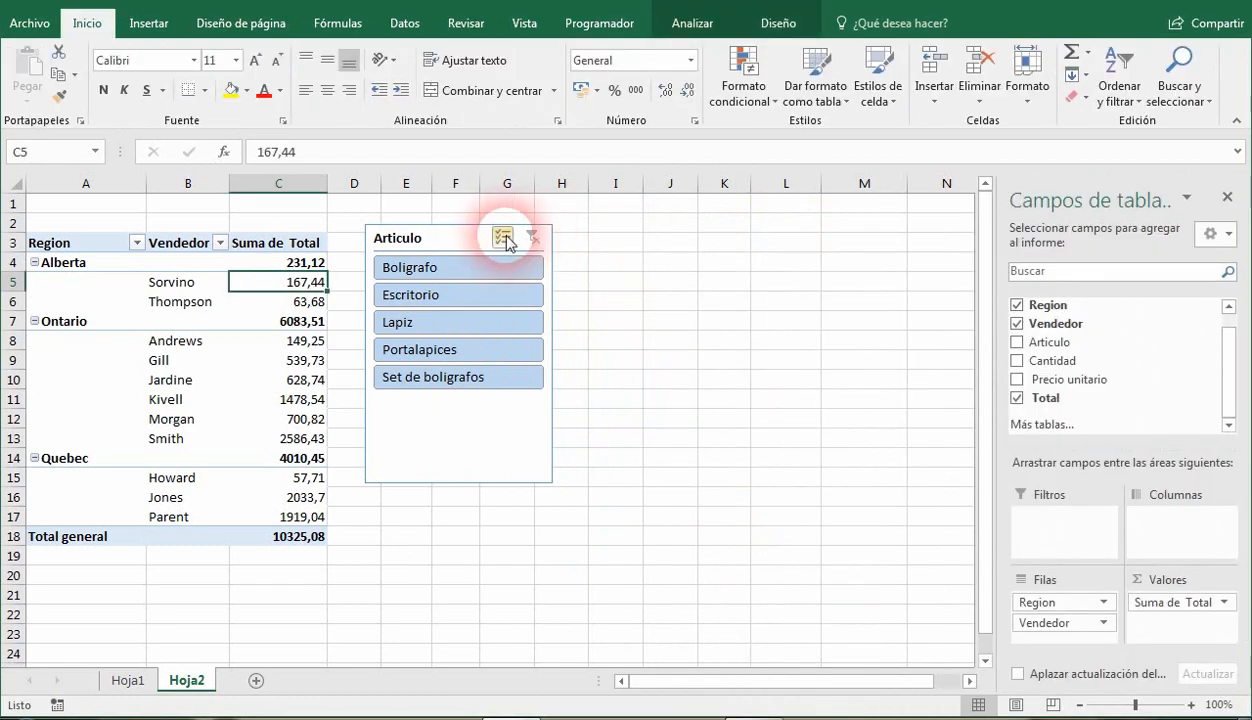
# Check the Fecha field in the pivot table's field list and its date column in Hoja1, then return to Hoja2.
pyautogui.click(481, 241)
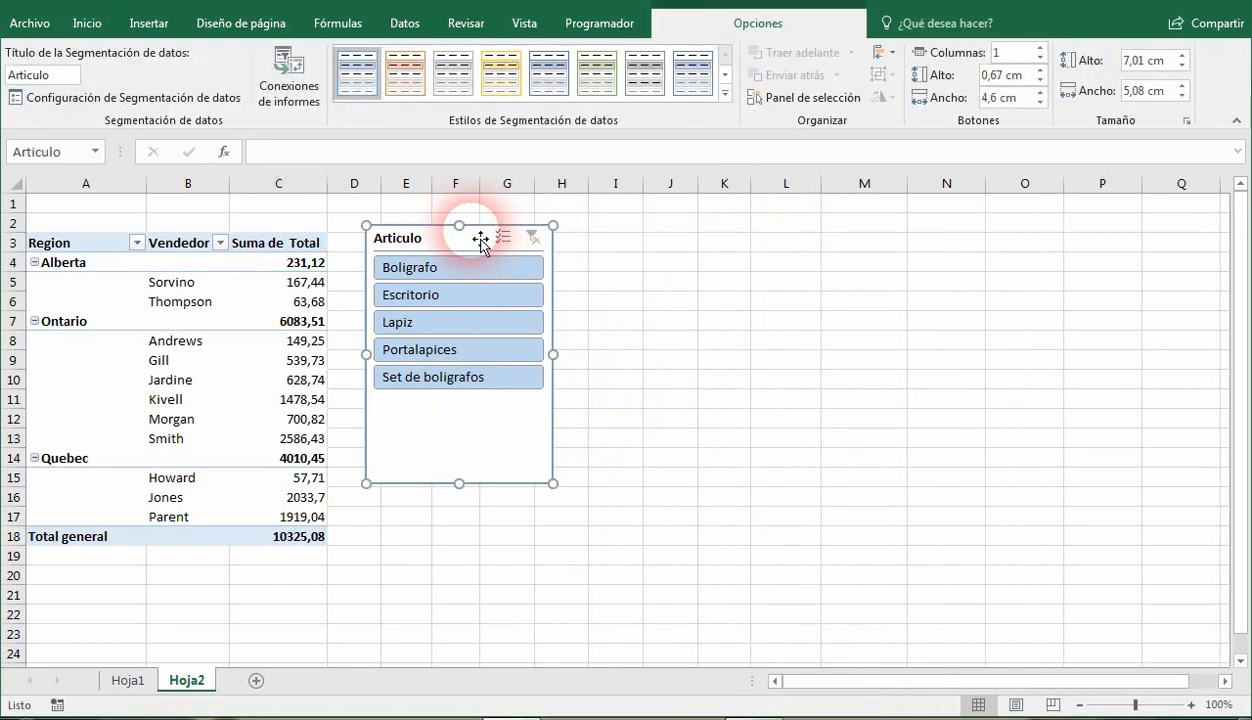
pyautogui.click(305, 281)
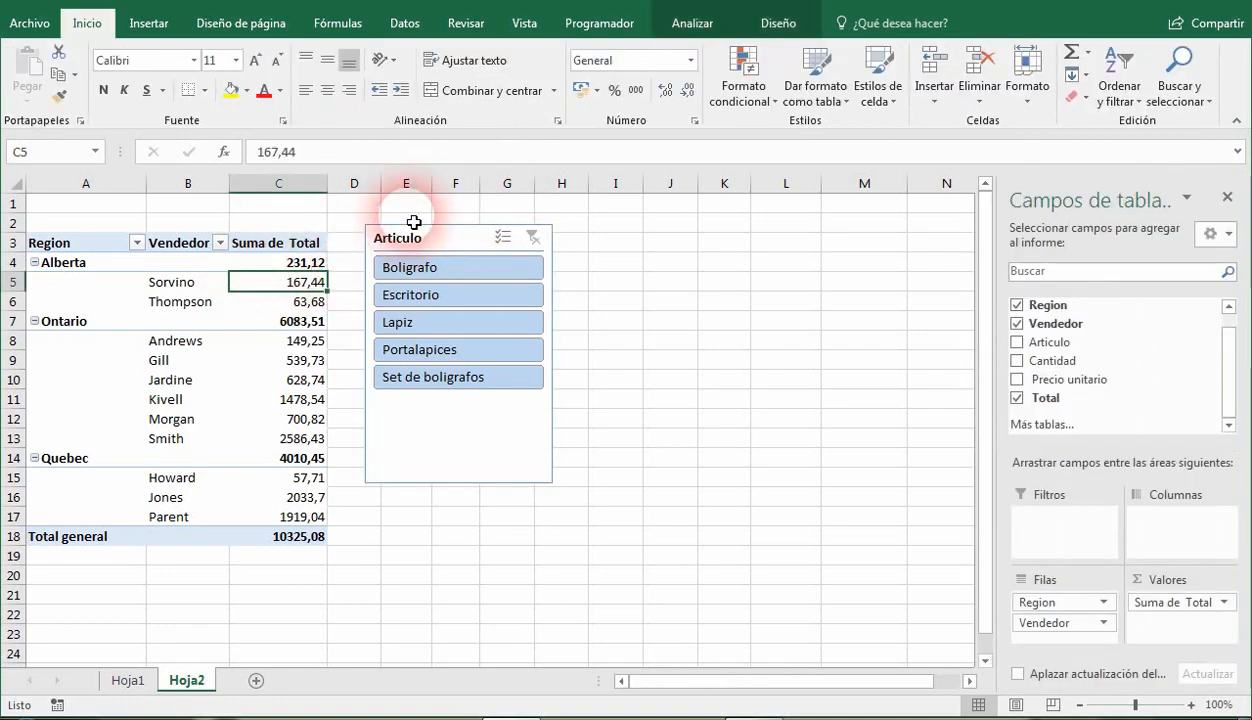
pyautogui.click(708, 36)
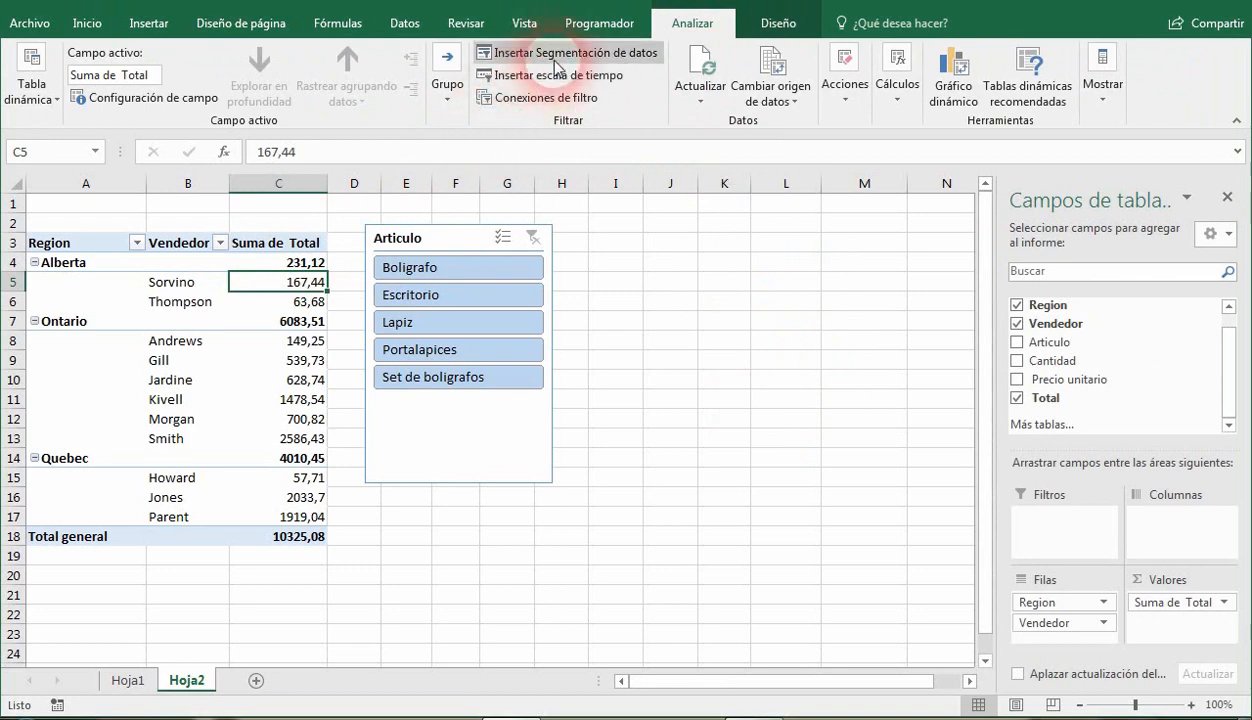
pyautogui.moveTo(1221, 377); pyautogui.dragTo(1221, 346)
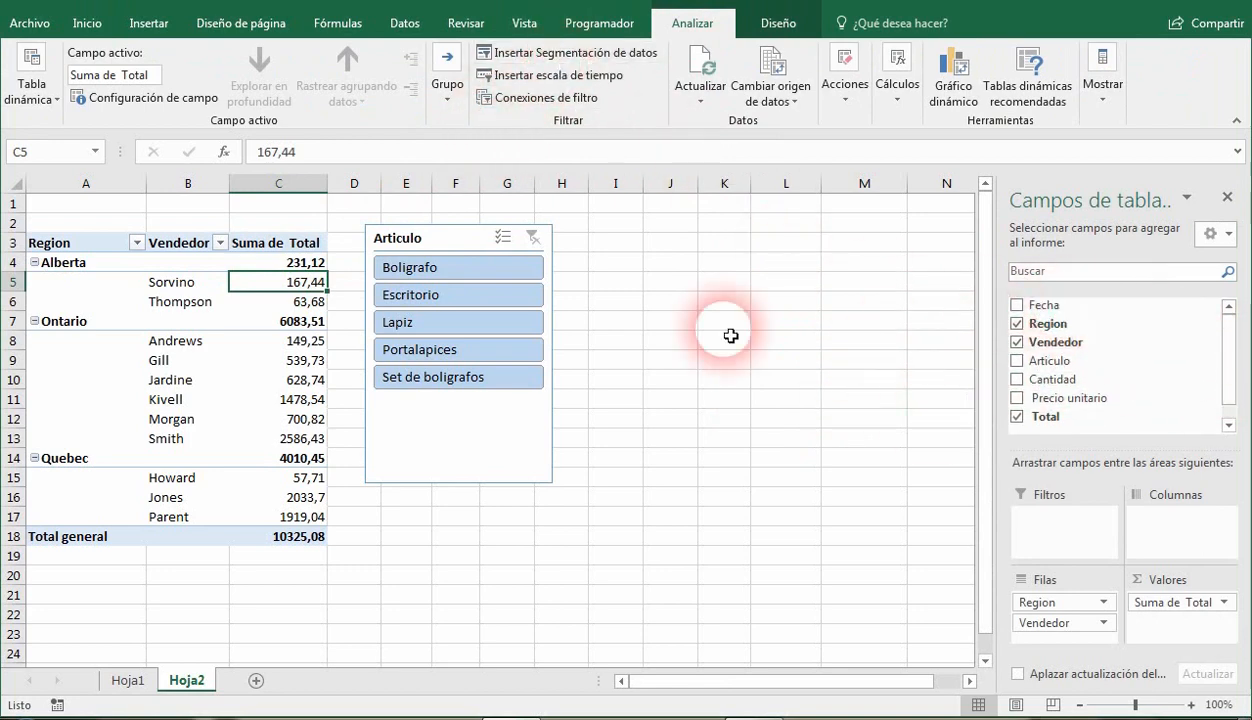
pyautogui.click(127, 680)
pyautogui.moveTo(95, 224); pyautogui.dragTo(84, 495)
pyautogui.click(186, 680)
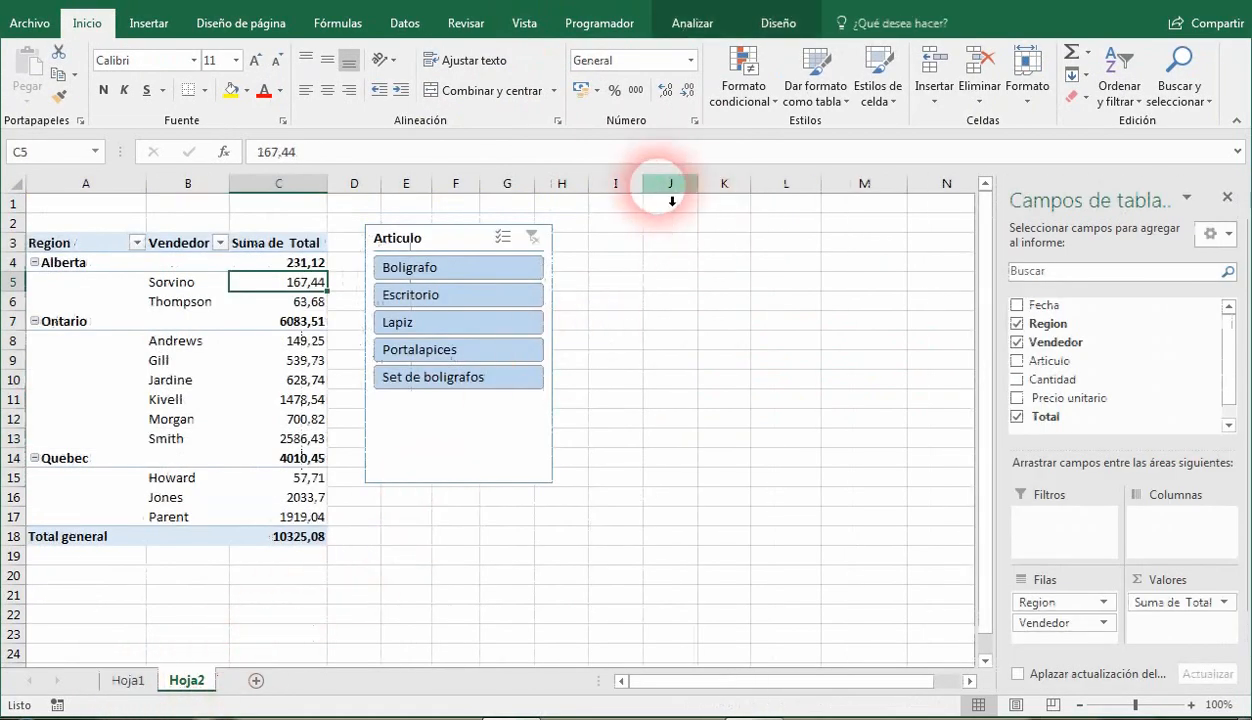
# Insert a timeline for the Fecha field and place it directly below the Articulo slicer.
pyautogui.click(692, 23)
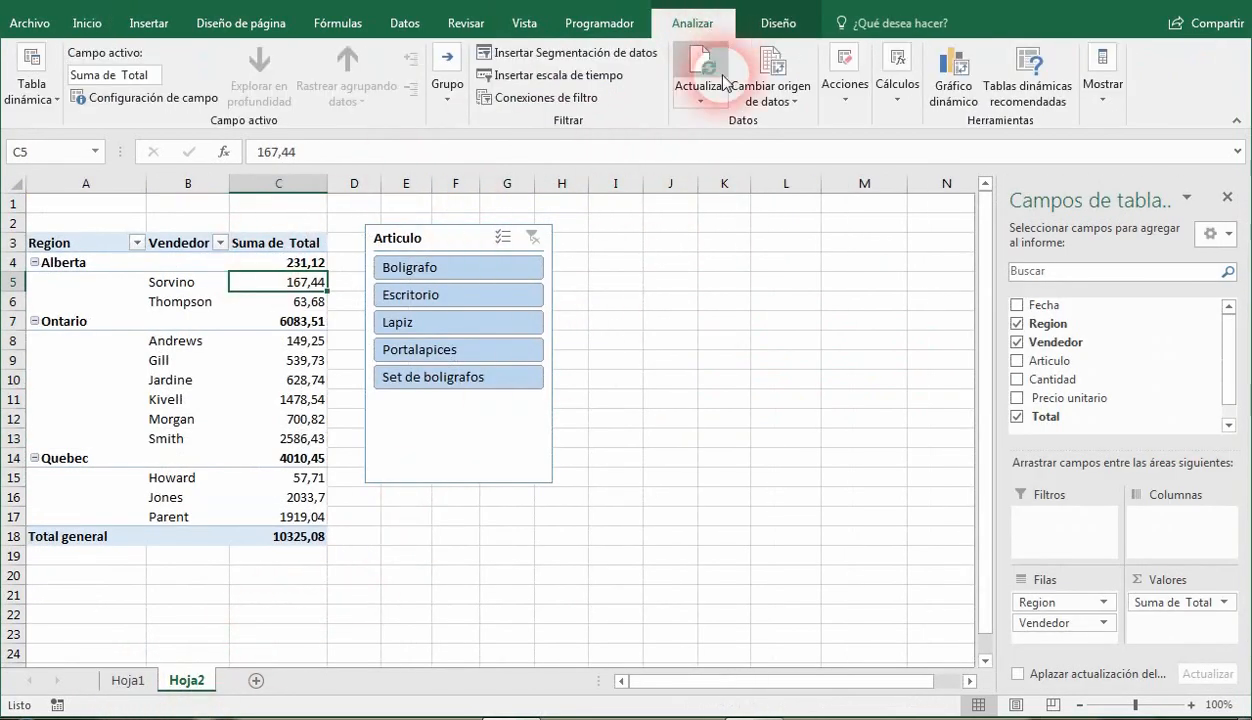
pyautogui.click(582, 78)
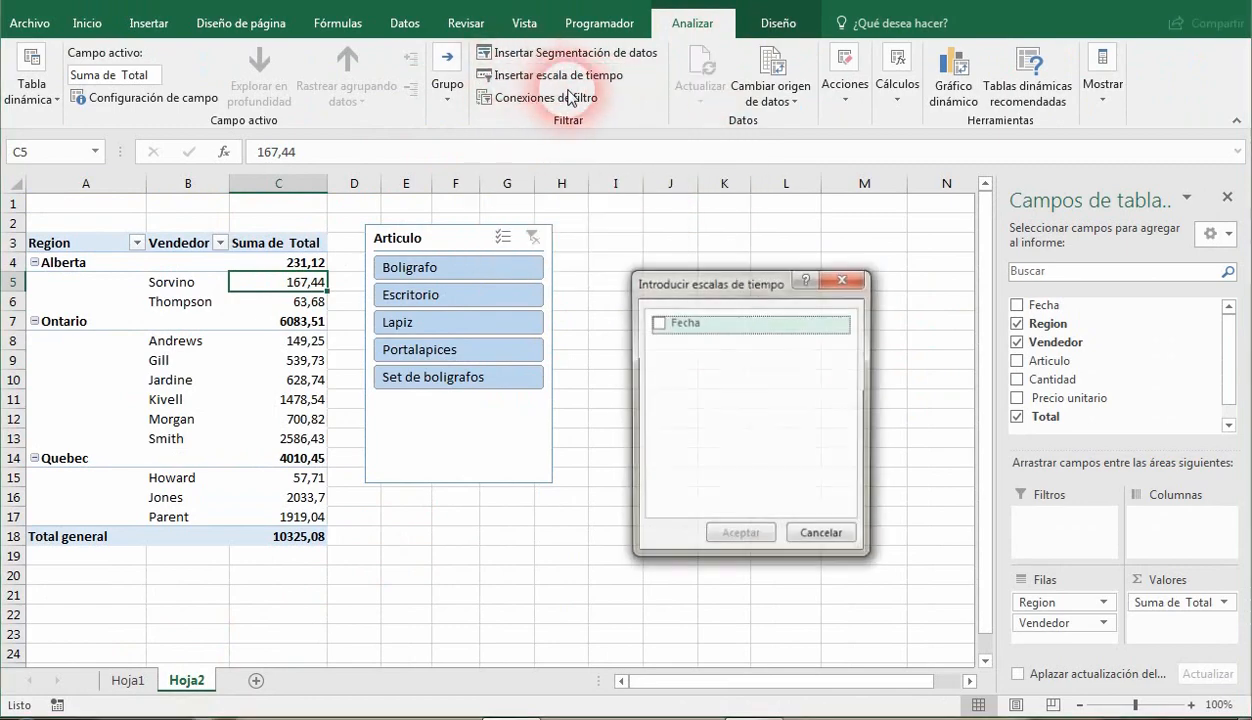
pyautogui.click(658, 323)
pyautogui.click(745, 534)
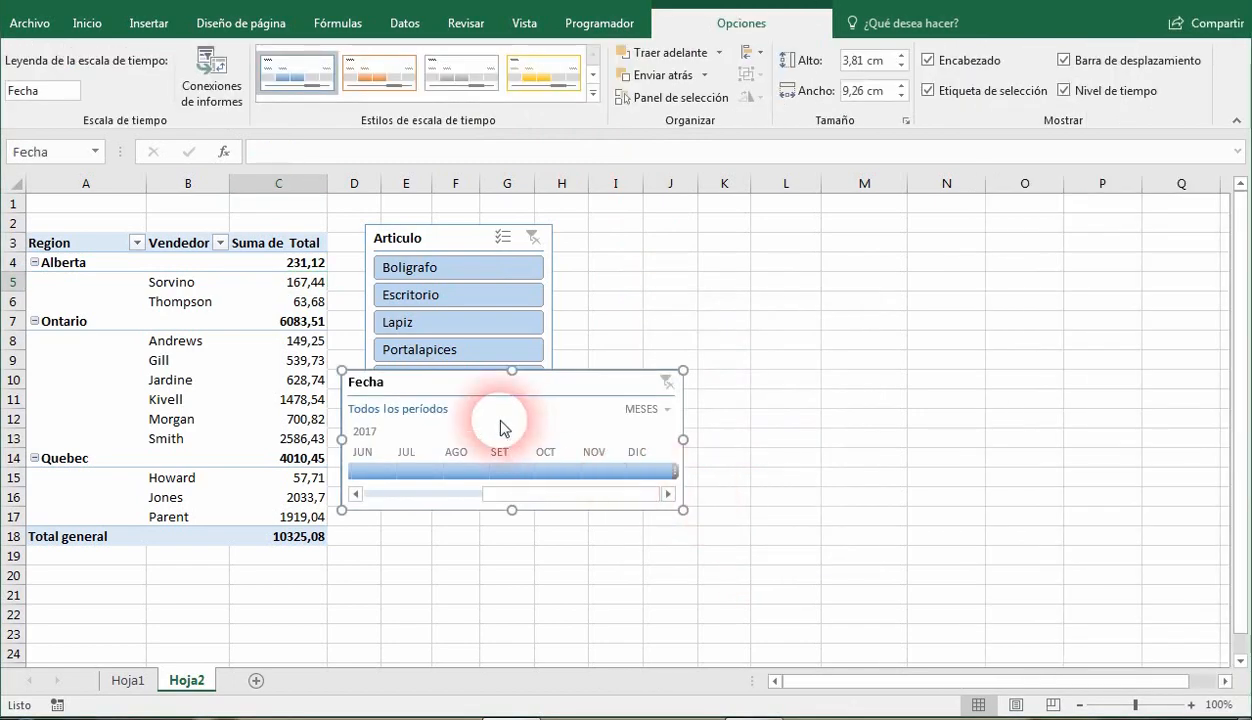
pyautogui.moveTo(475, 395); pyautogui.dragTo(492, 517)
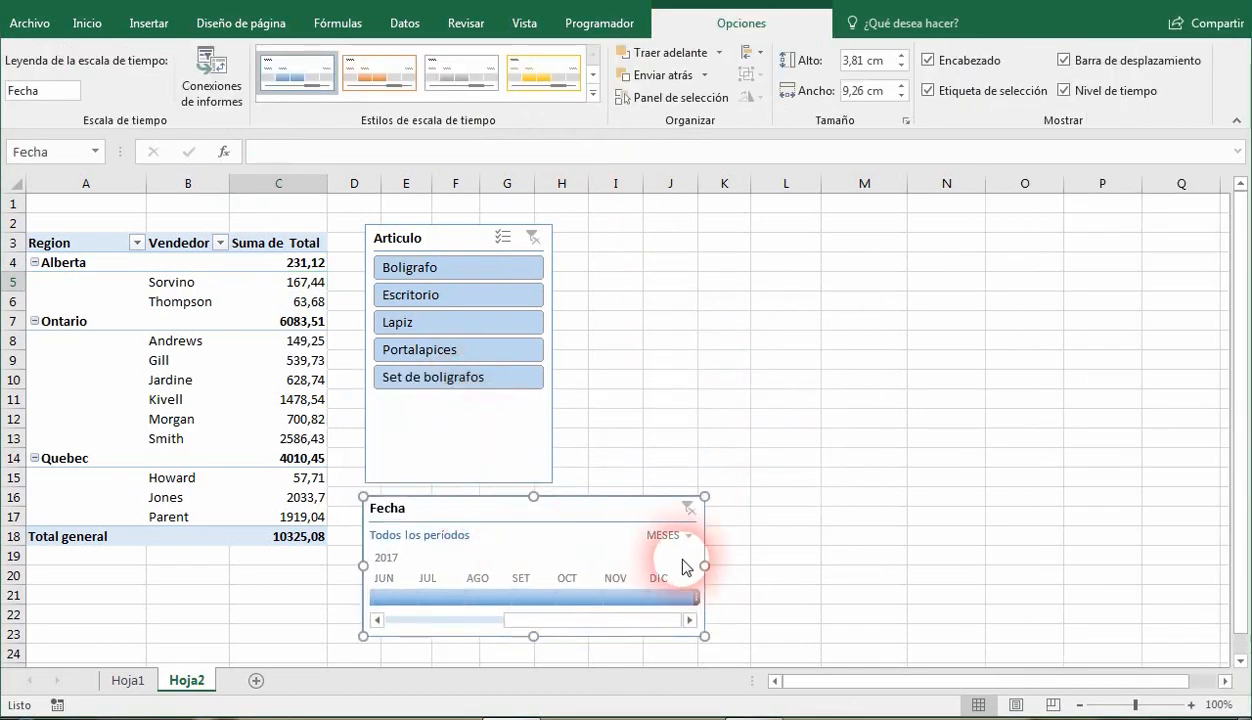
# Widen the Fecha timeline to about 15.5 cm so it spans all months from ENE to DIC.
pyautogui.moveTo(705, 566); pyautogui.dragTo(792, 566)
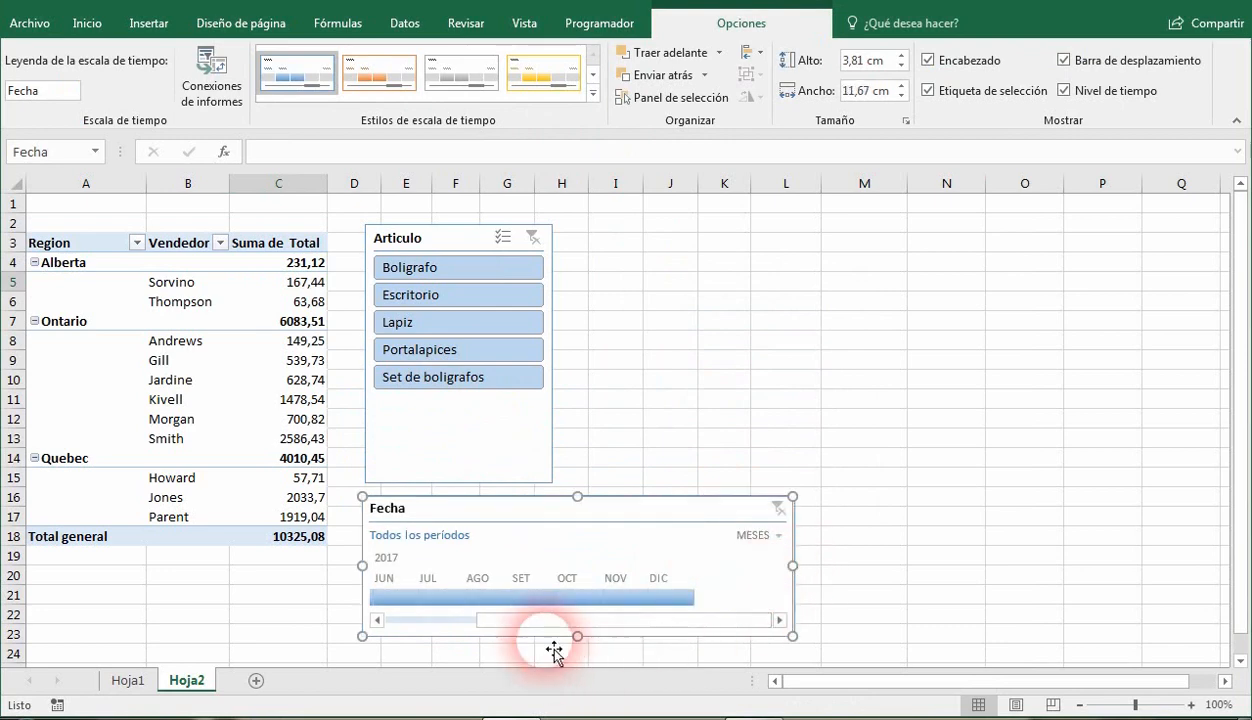
pyautogui.click(377, 621)
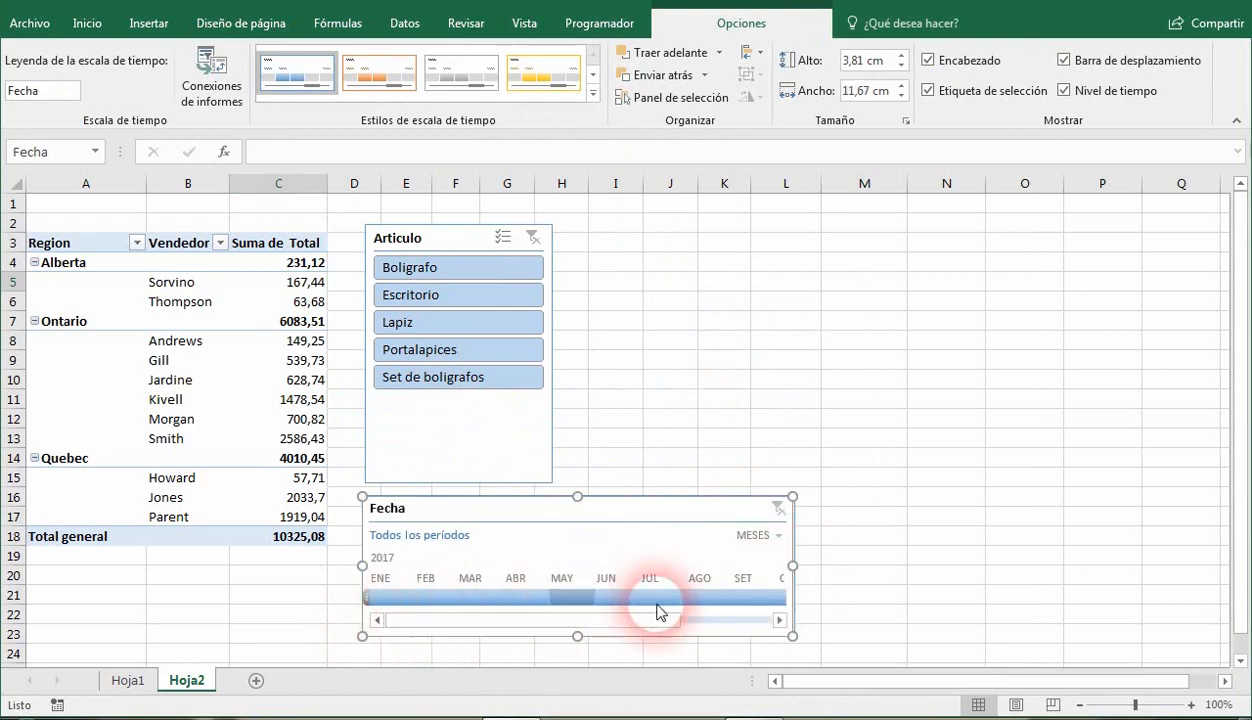
pyautogui.moveTo(792, 566); pyautogui.dragTo(945, 570)
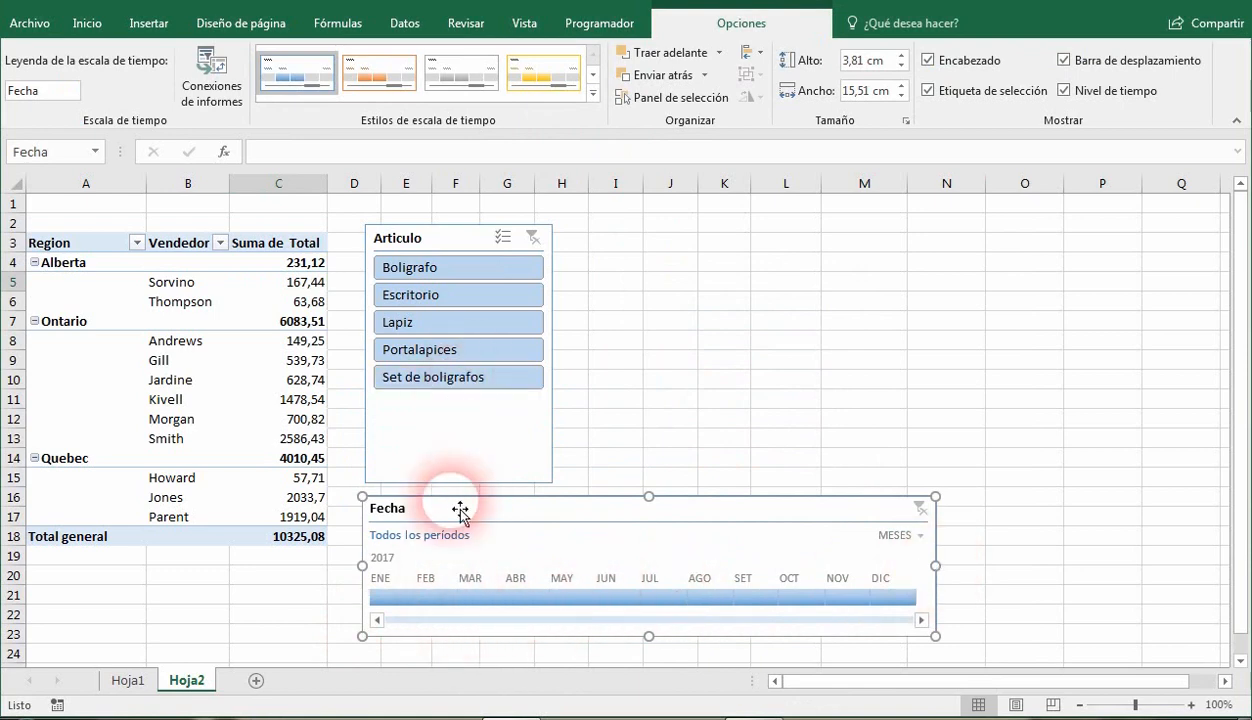
# Filter the pivot table by individual months of 2017 with the Fecha timeline, starting at ENE and ending on SET.
pyautogui.click(395, 598)
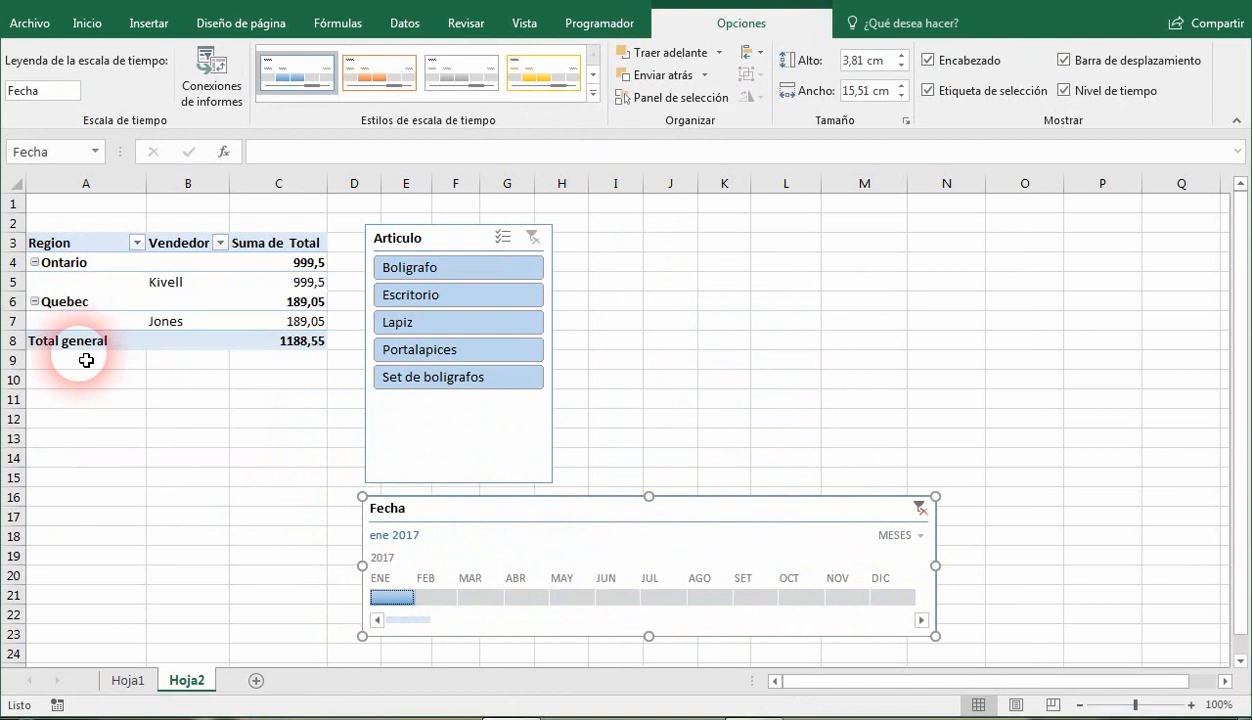
pyautogui.click(433, 597)
pyautogui.click(485, 597)
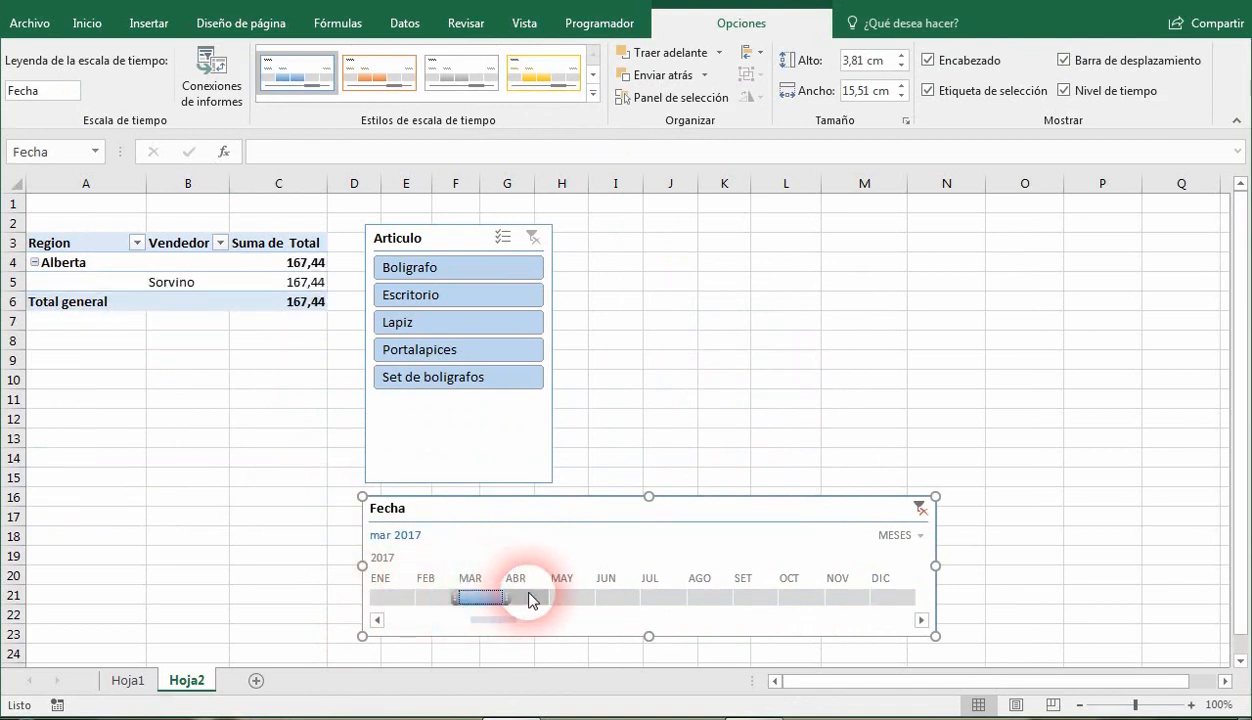
pyautogui.click(570, 598)
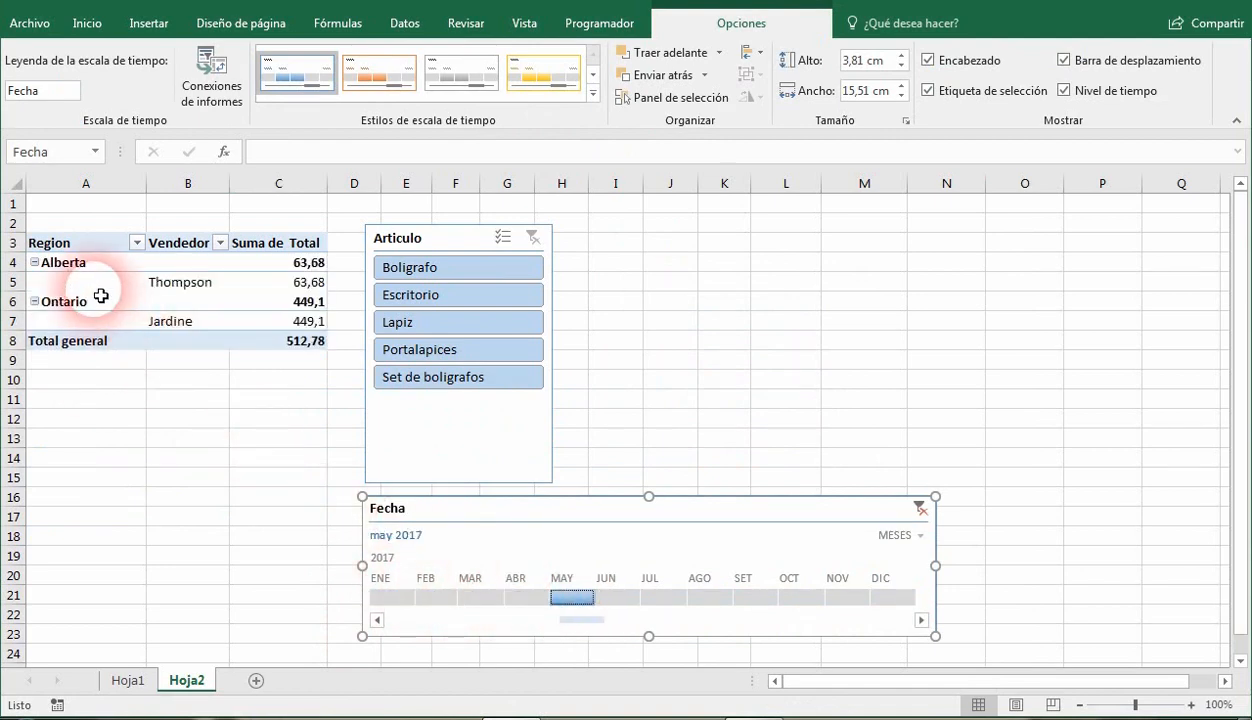
pyautogui.click(612, 598)
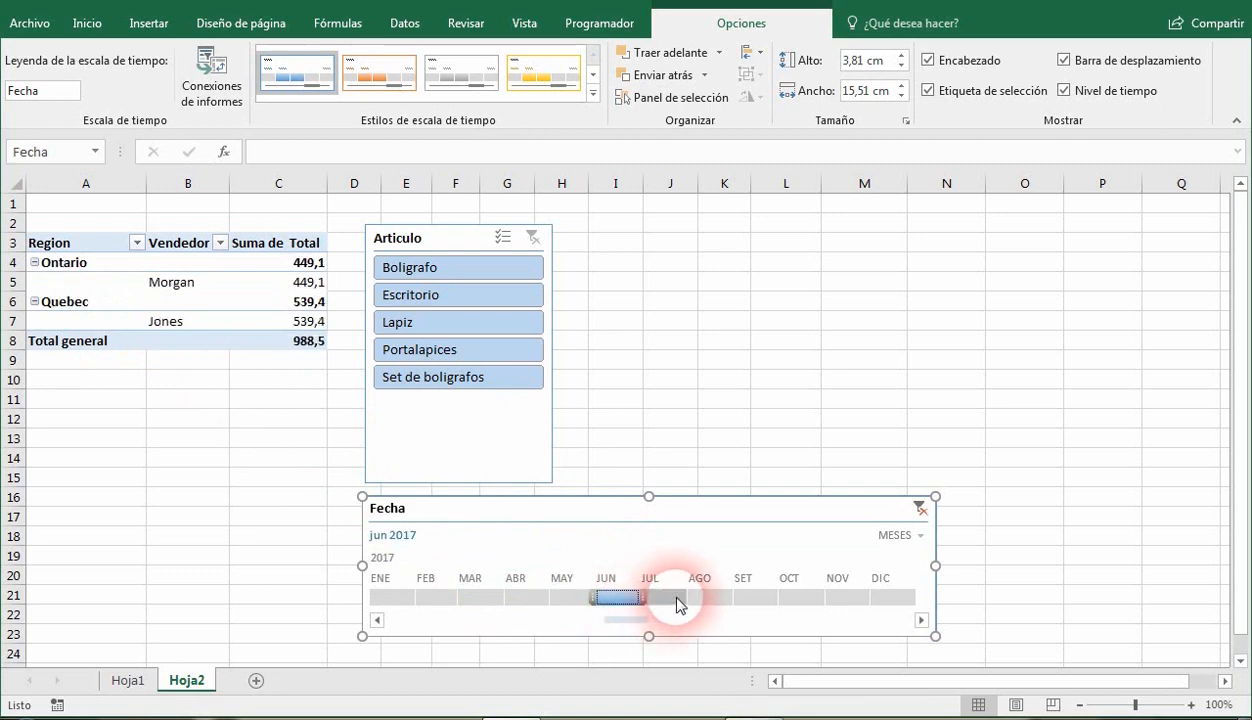
pyautogui.click(679, 598)
pyautogui.click(713, 598)
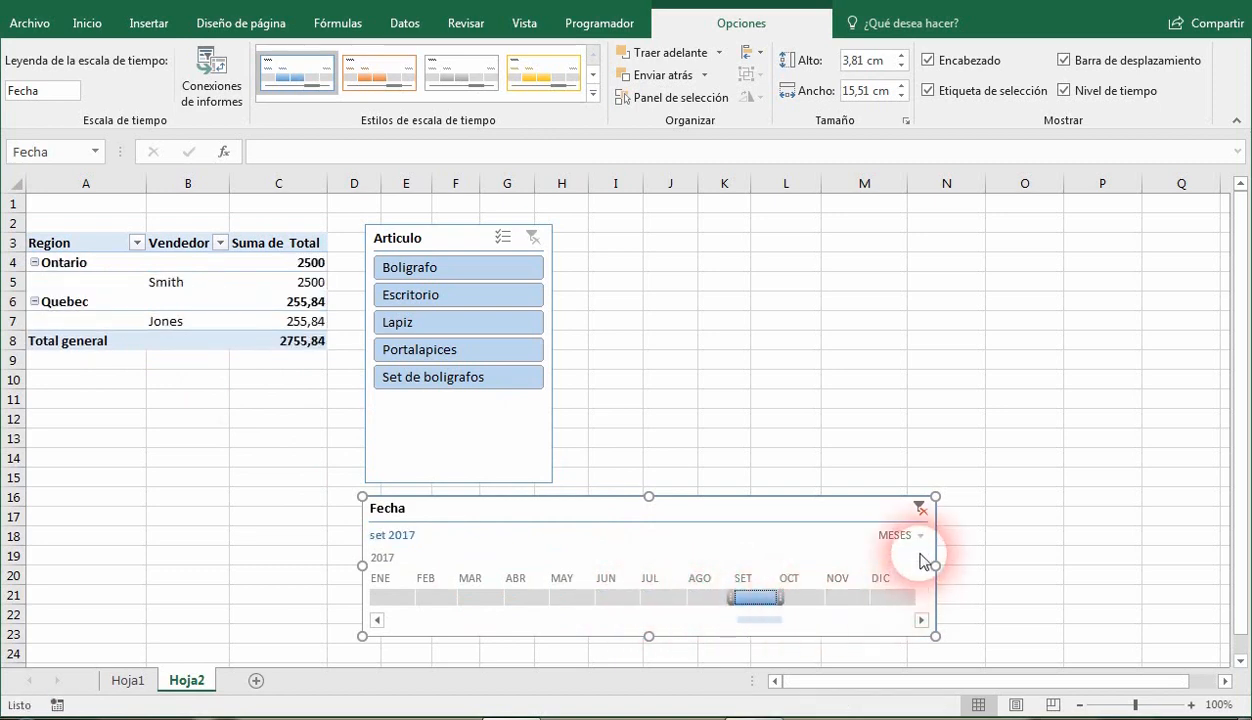
# Try the AÑOS and TRIMESTRES time levels on the Fecha timeline, then return it to MESES.
pyautogui.click(924, 562)
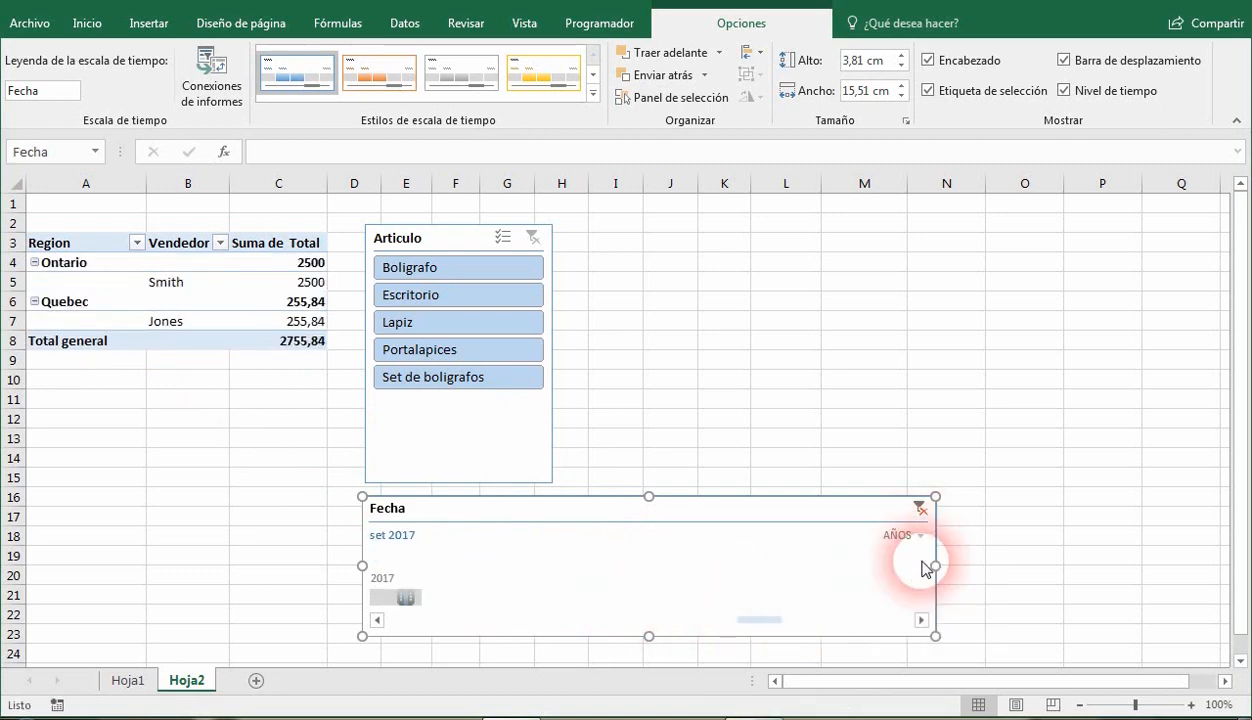
pyautogui.click(420, 599)
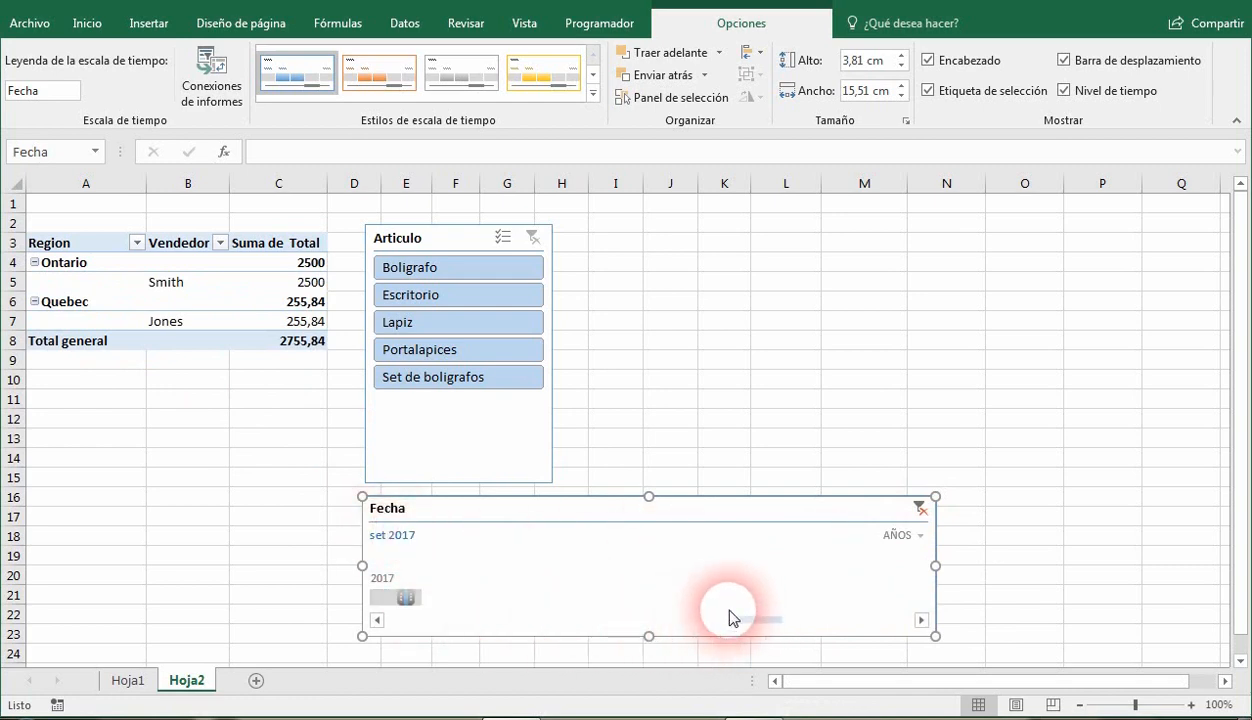
pyautogui.click(903, 535)
pyautogui.click(920, 560)
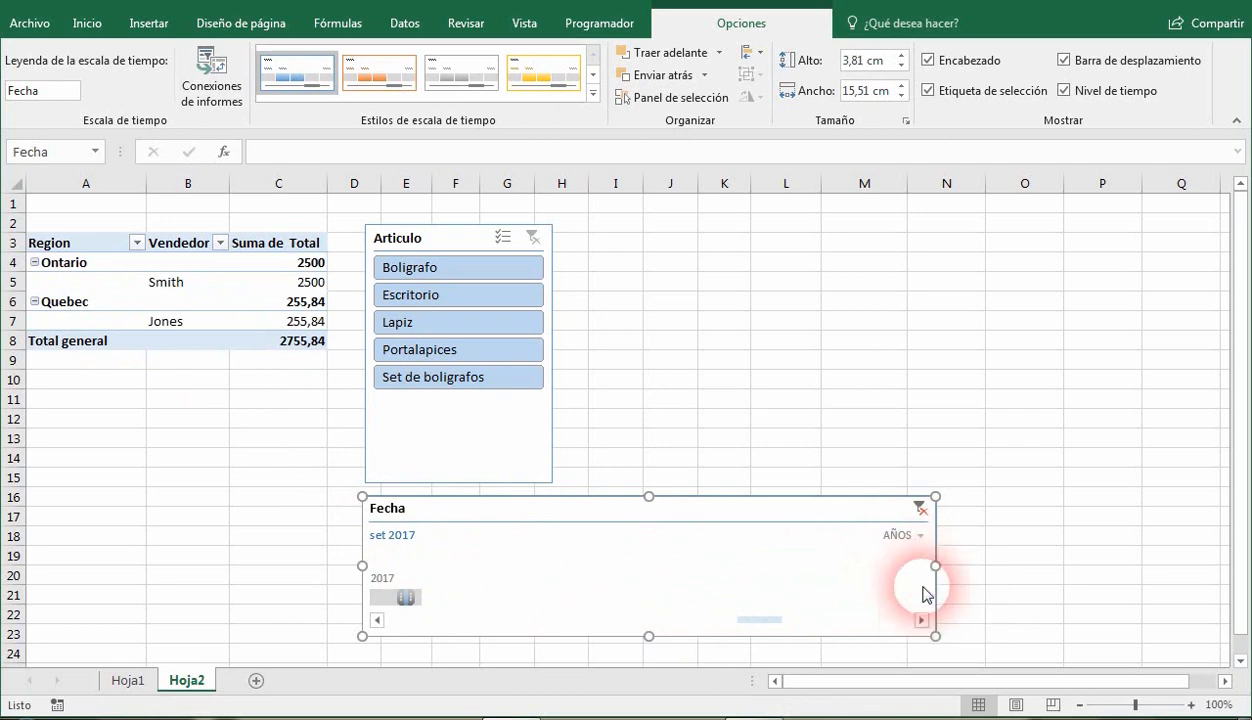
pyautogui.click(915, 537)
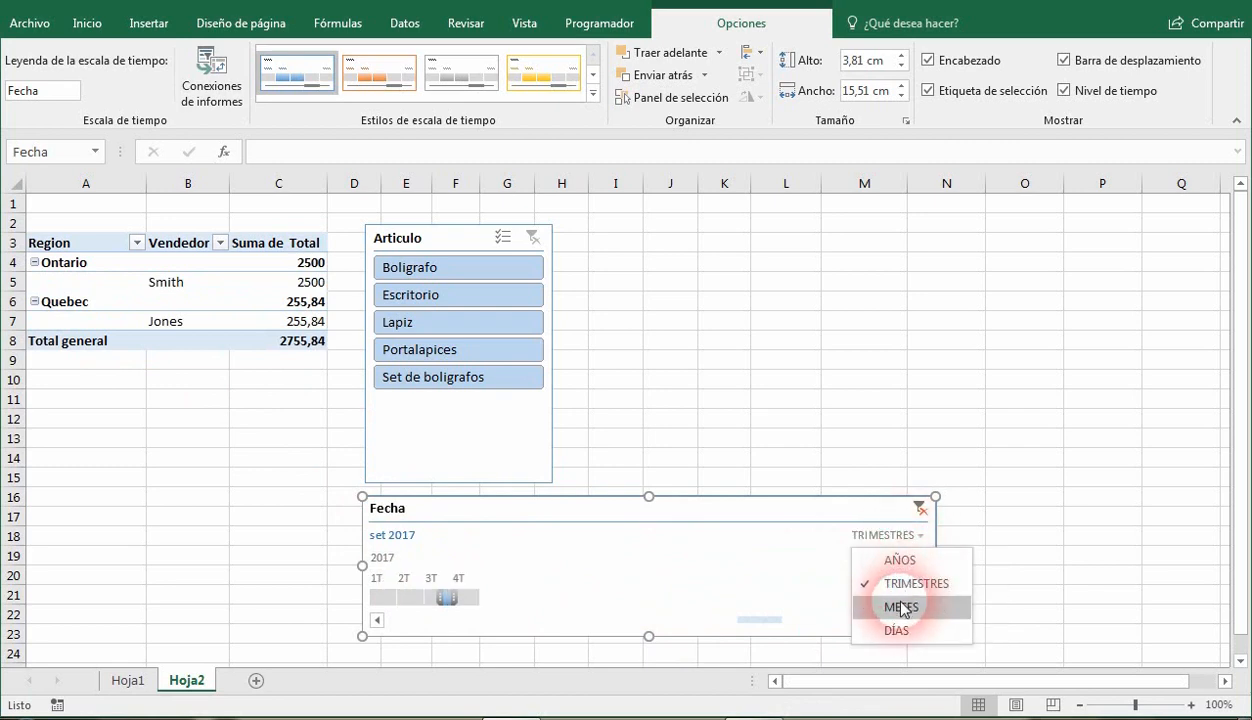
pyautogui.click(902, 604)
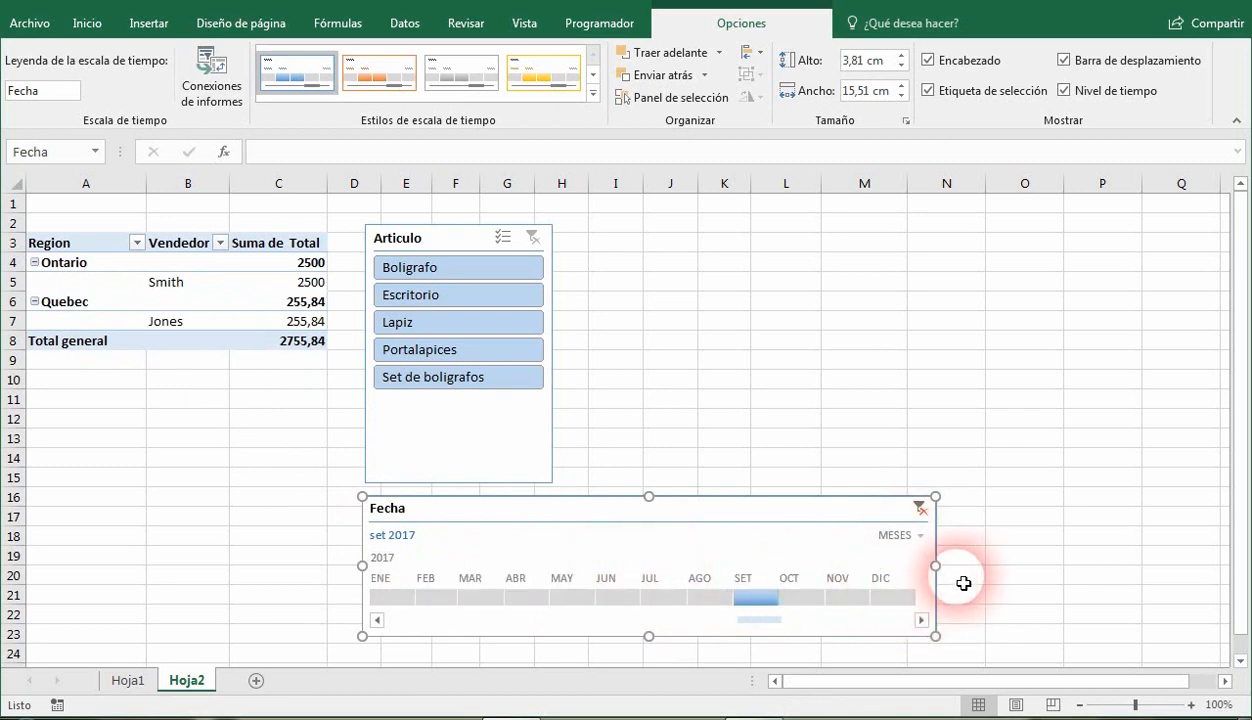
# Widen the Fecha timeline further to about 16.8 cm.
pyautogui.moveTo(950, 572); pyautogui.dragTo(999, 578)
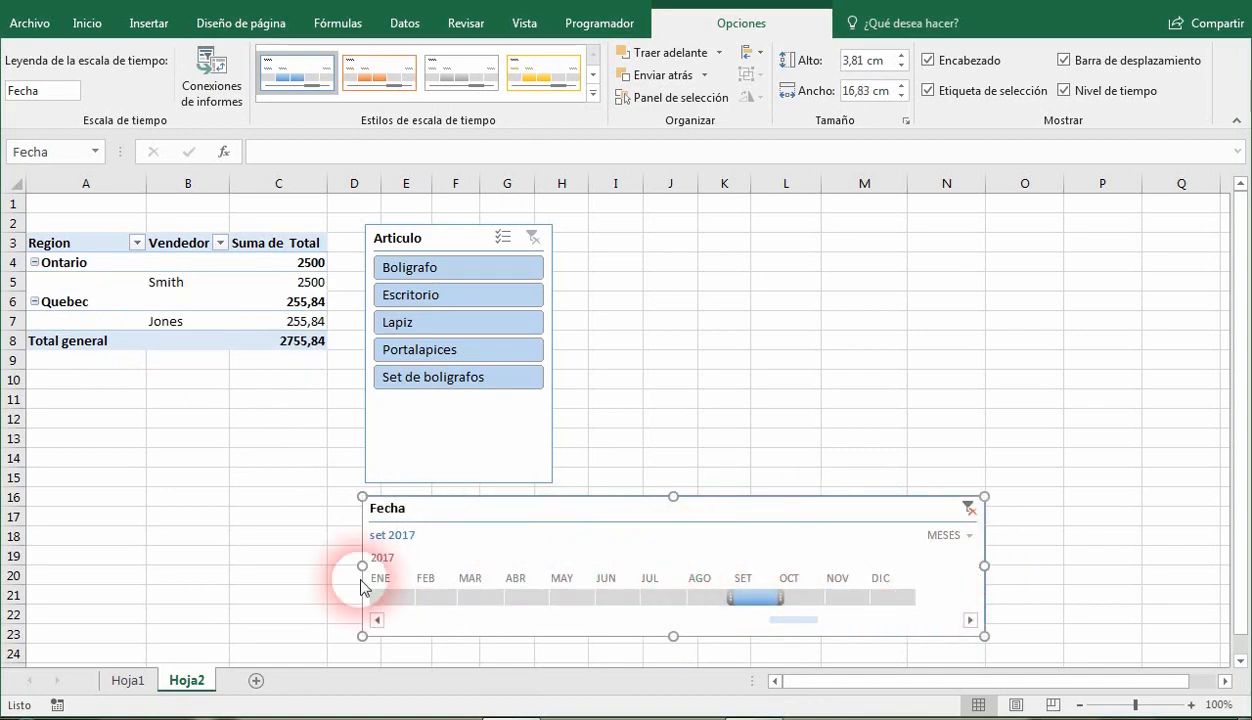
# Review the source dates in the Fecha column of Hoja1, then go back to the pivot table on Hoja2.
pyautogui.click(126, 681)
pyautogui.moveTo(71, 230); pyautogui.dragTo(55, 616)
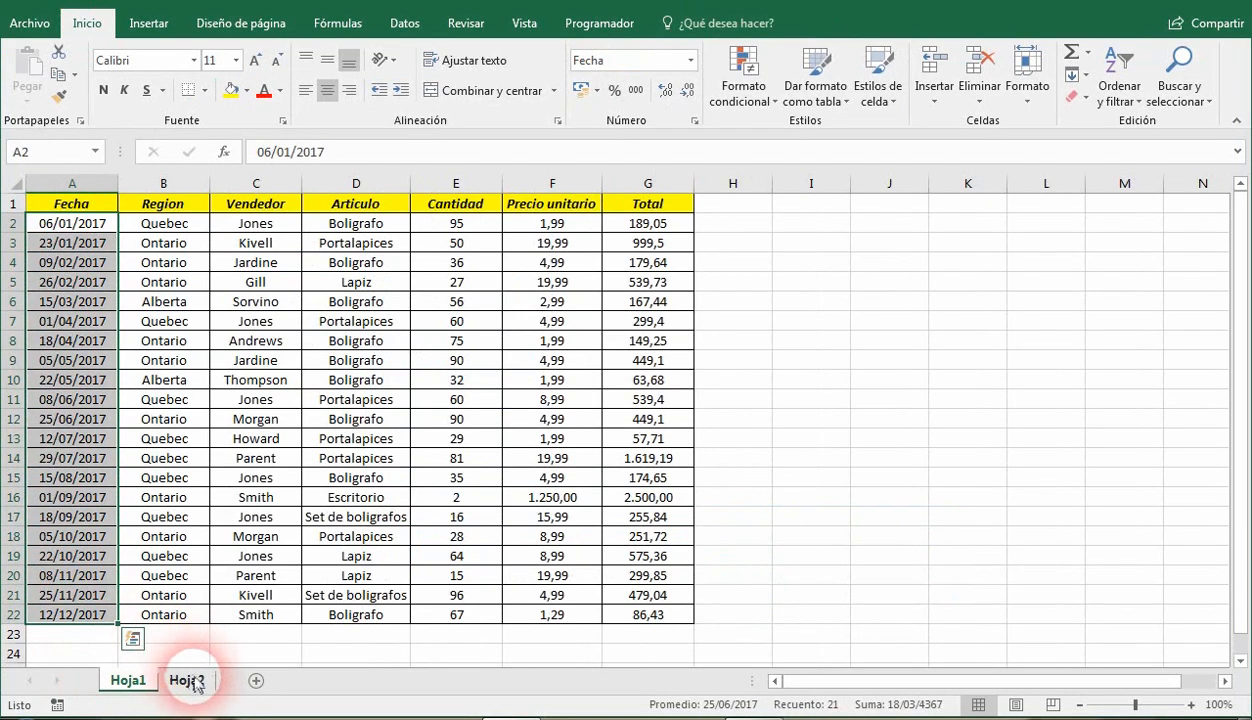
pyautogui.click(188, 680)
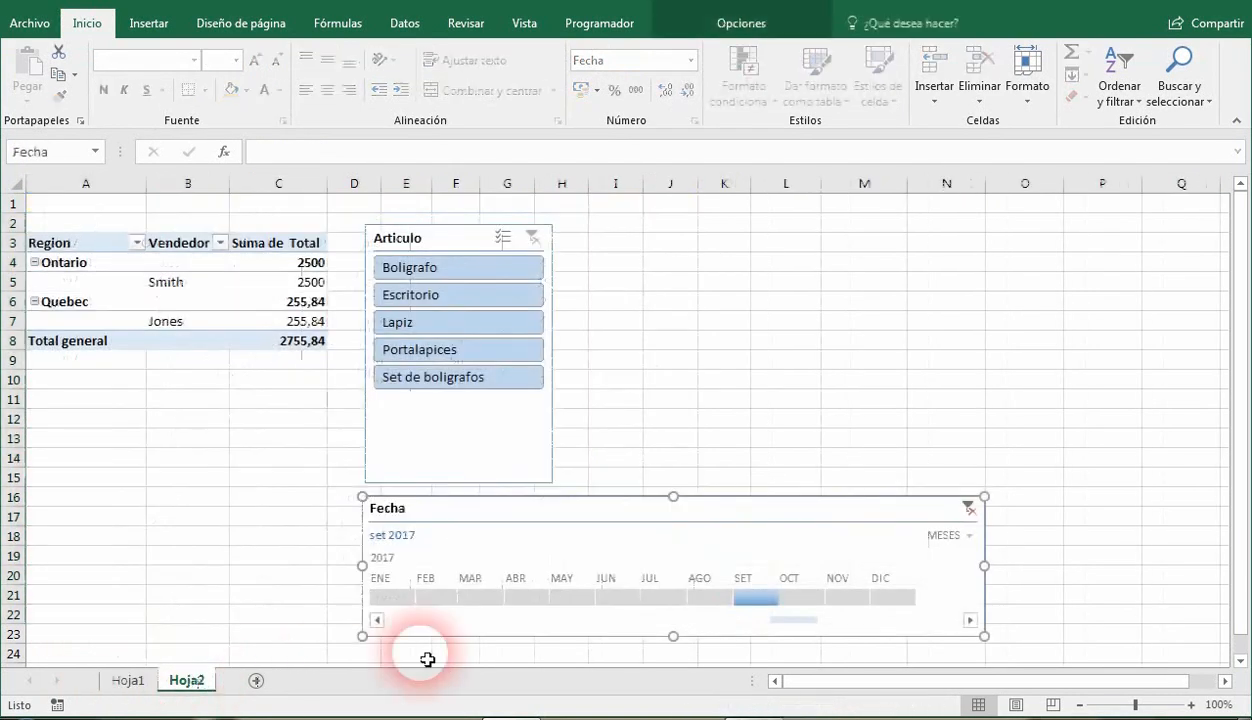
# Clear the Fecha timeline filter to include all periods, and select the first Vendedor's total in the pivot table.
pyautogui.click(960, 537)
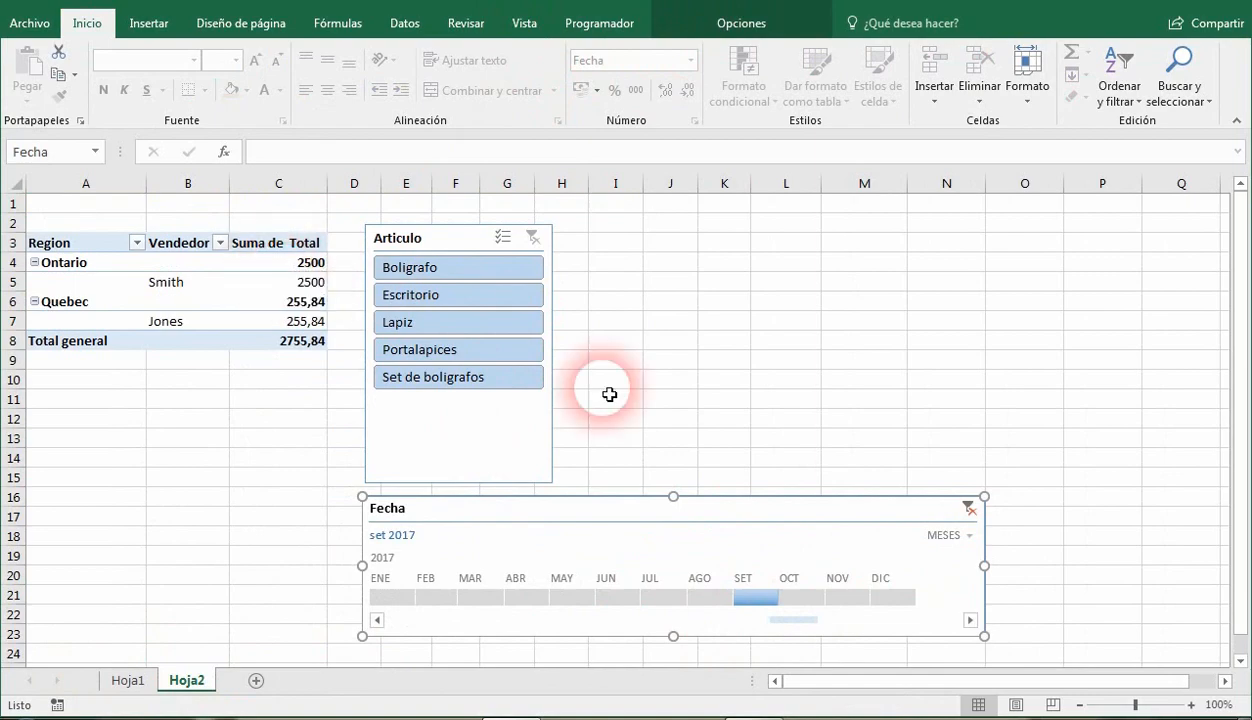
pyautogui.click(968, 508)
pyautogui.click(190, 284)
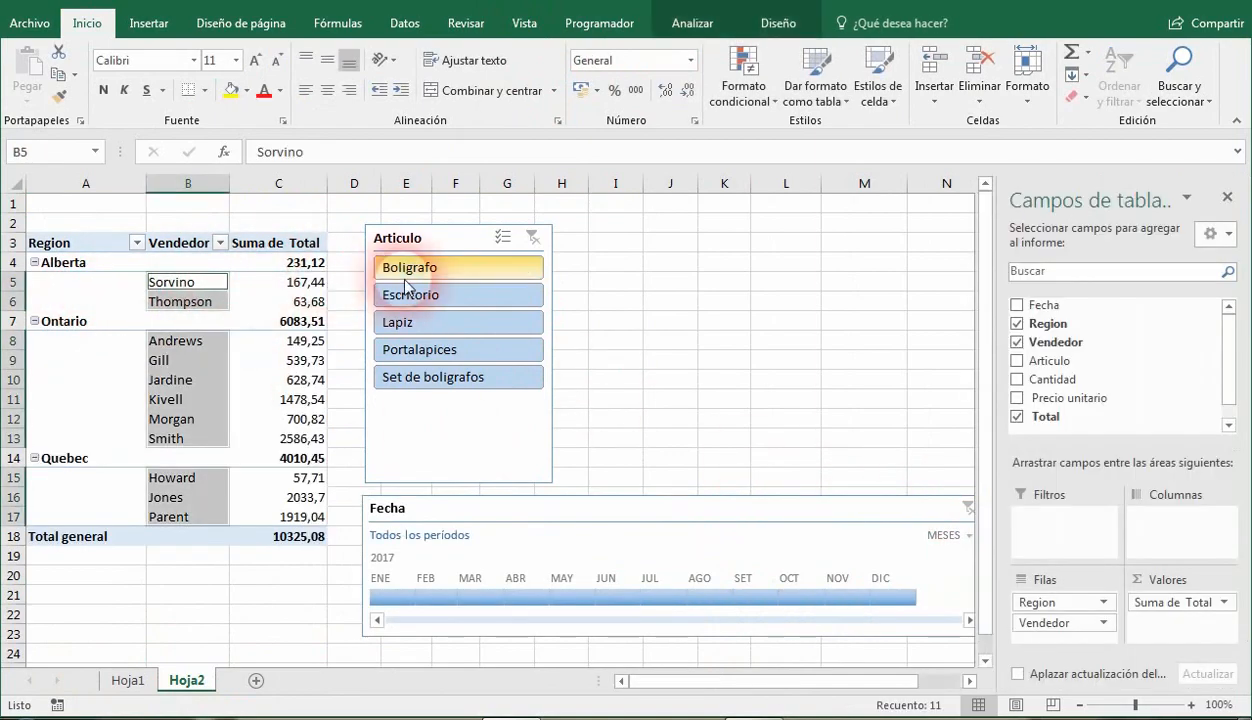
pyautogui.click(285, 282)
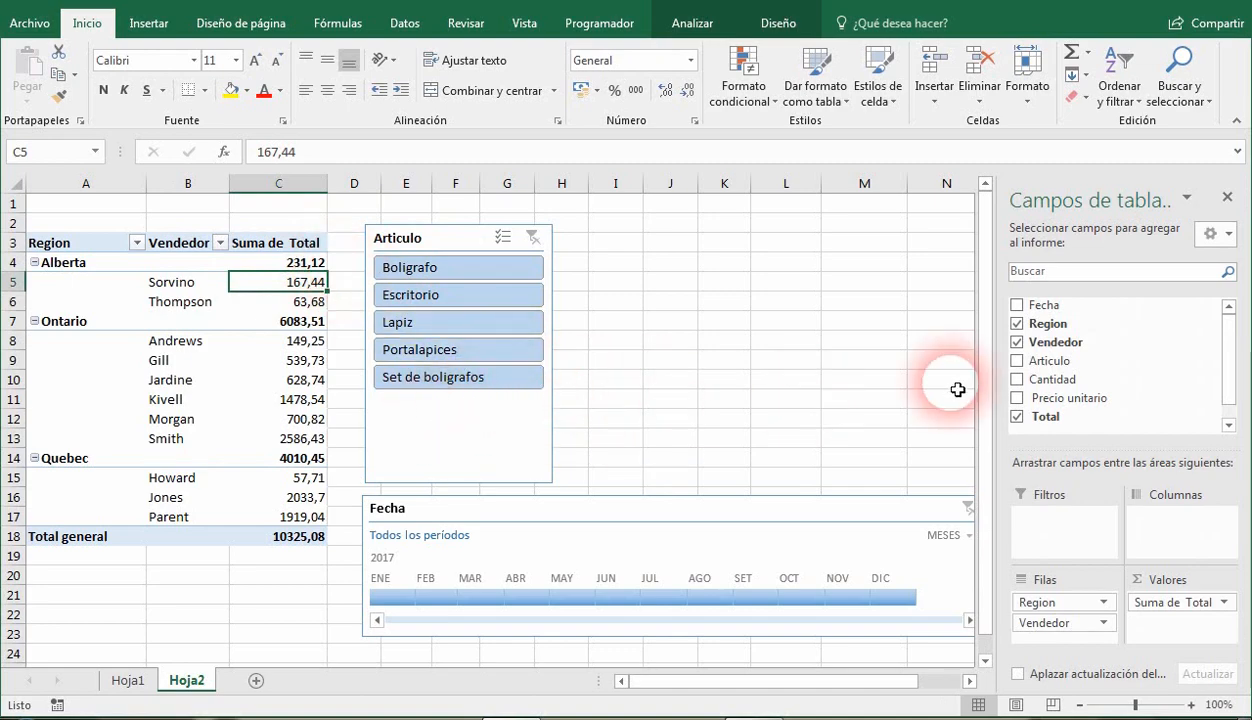
# Remove the Articulo slicer and the Fecha timeline from Hoja2.
pyautogui.rightClick(457, 245)
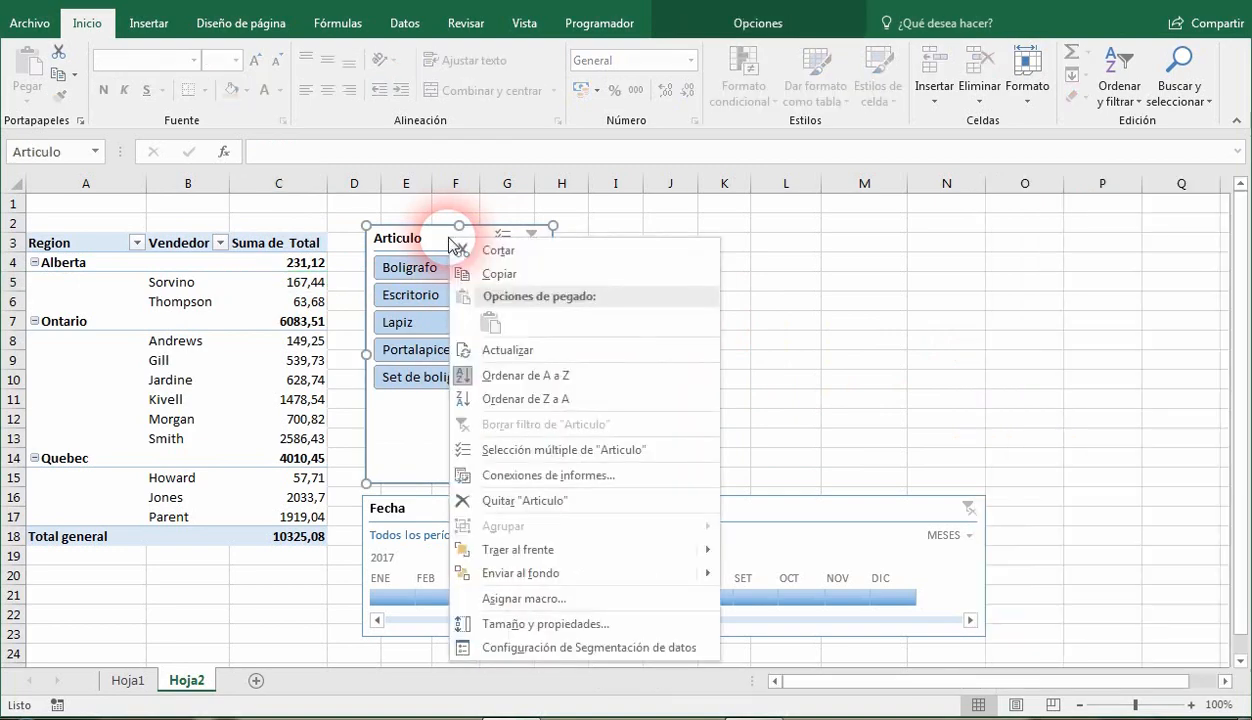
pyautogui.click(548, 505)
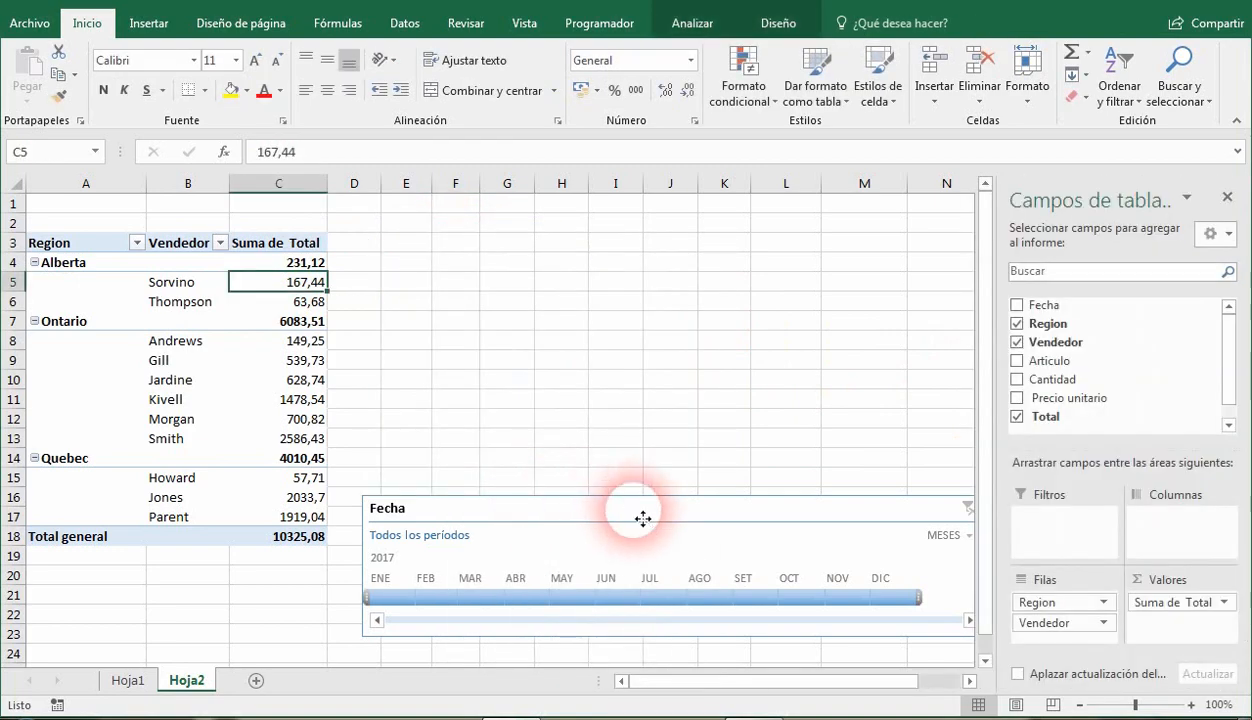
pyautogui.rightClick(638, 516)
pyautogui.click(727, 375)
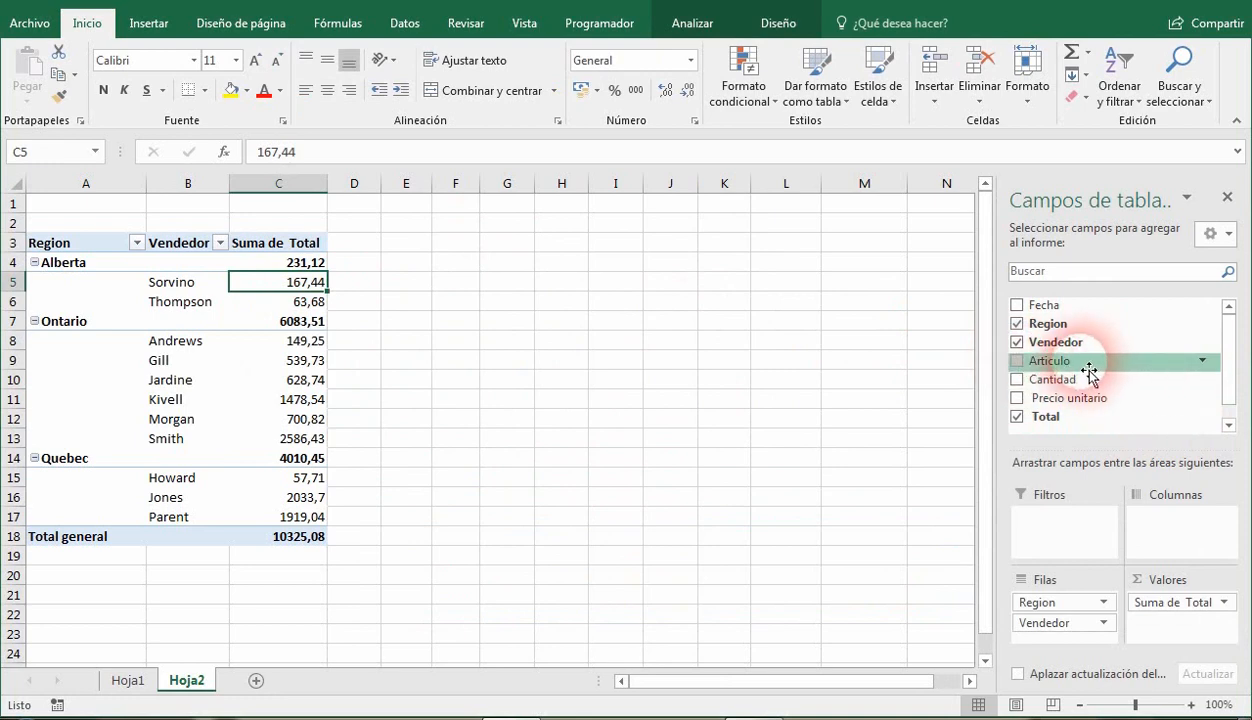
# Place Articulo and Cantidad in the pivot table's report filter area, and take Cantidad back out.
pyautogui.moveTo(1086, 375); pyautogui.dragTo(1094, 530)
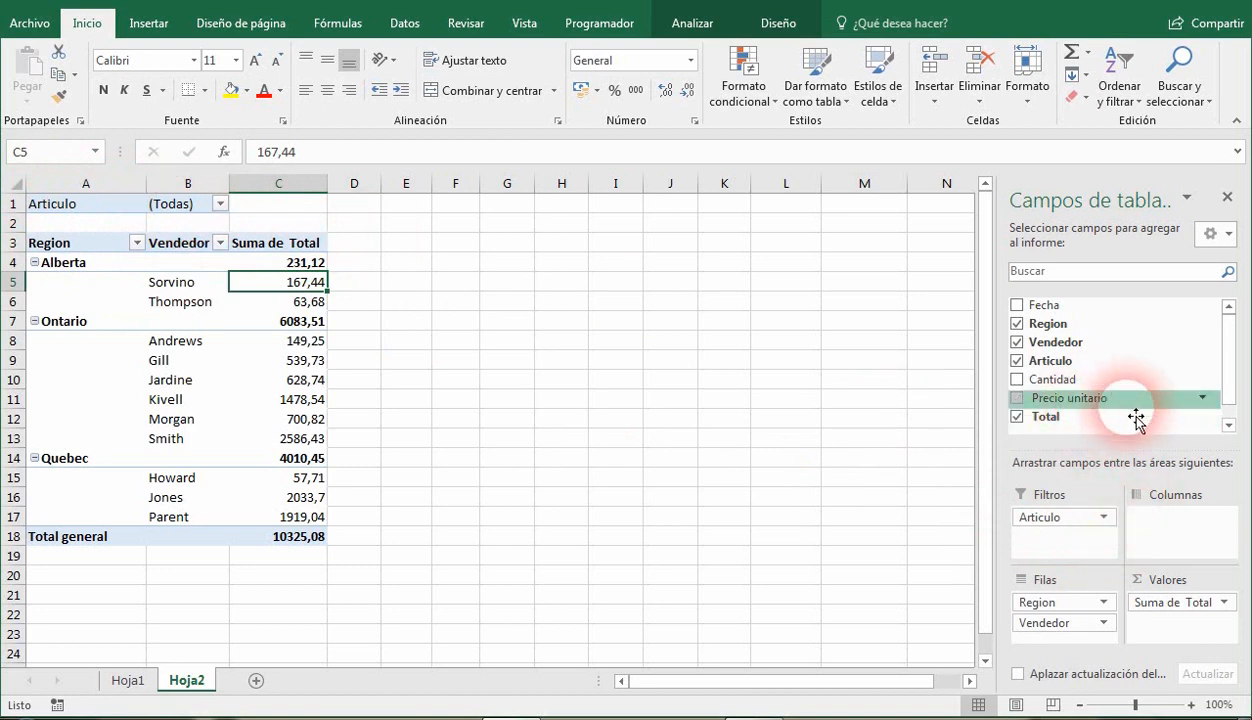
pyautogui.moveTo(1072, 390); pyautogui.dragTo(1065, 537)
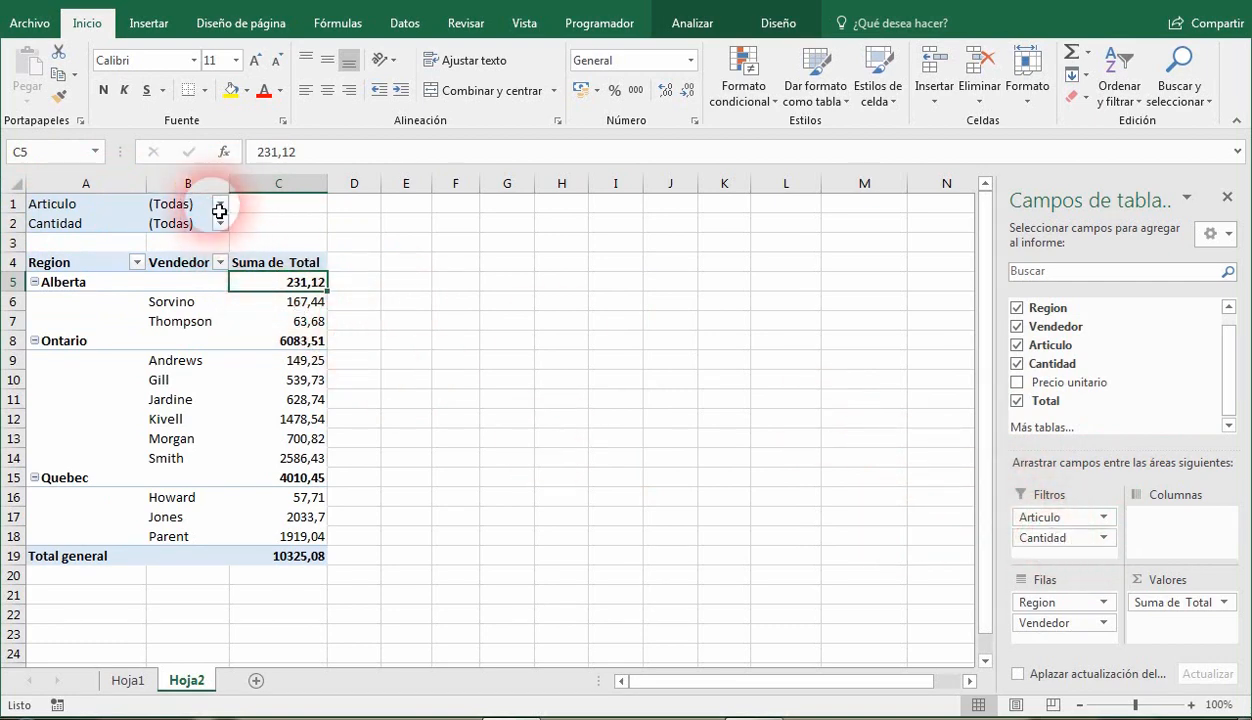
pyautogui.moveTo(1068, 545); pyautogui.dragTo(1010, 540)
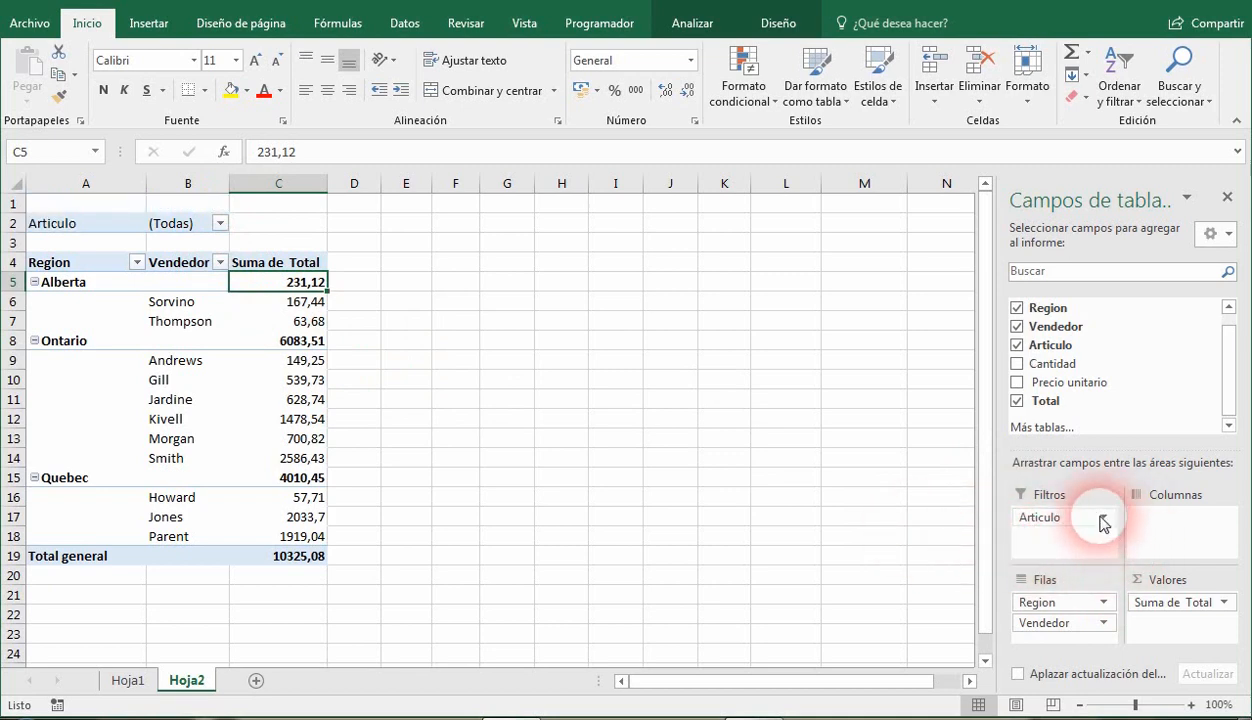
# Filter the pivot table to Boligrafo with the Articulo report filter.
pyautogui.click(219, 224)
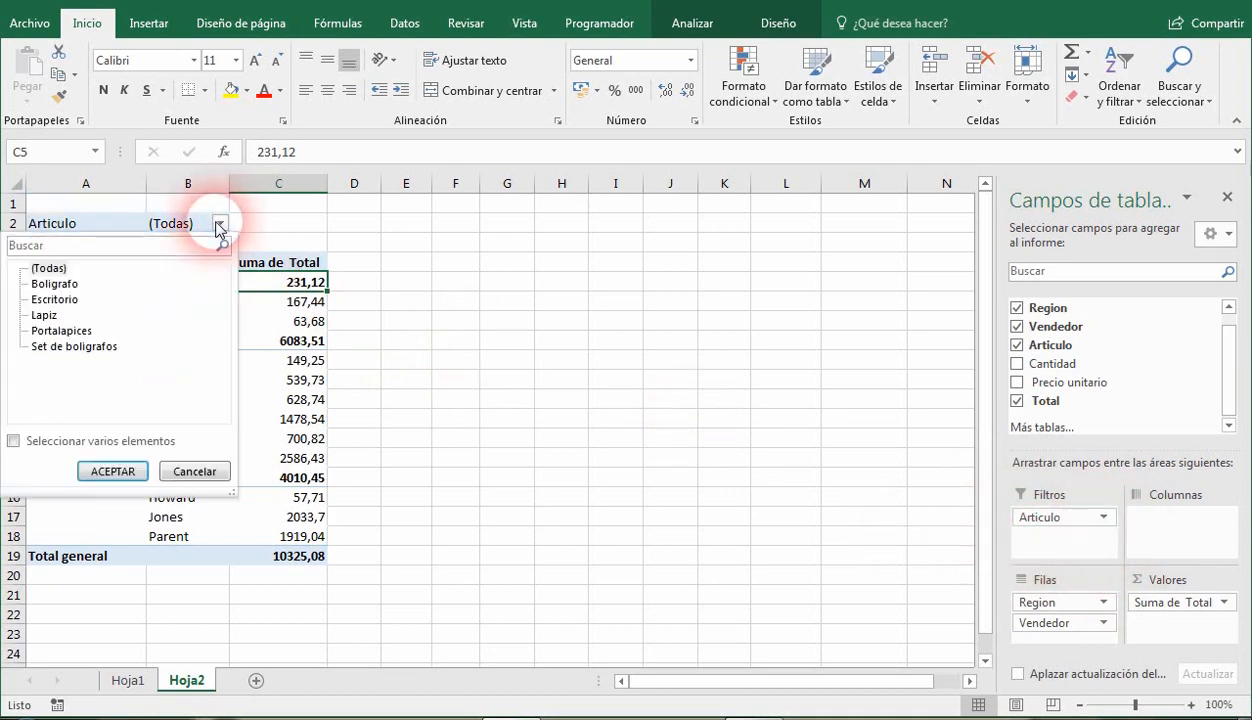
pyautogui.click(50, 284)
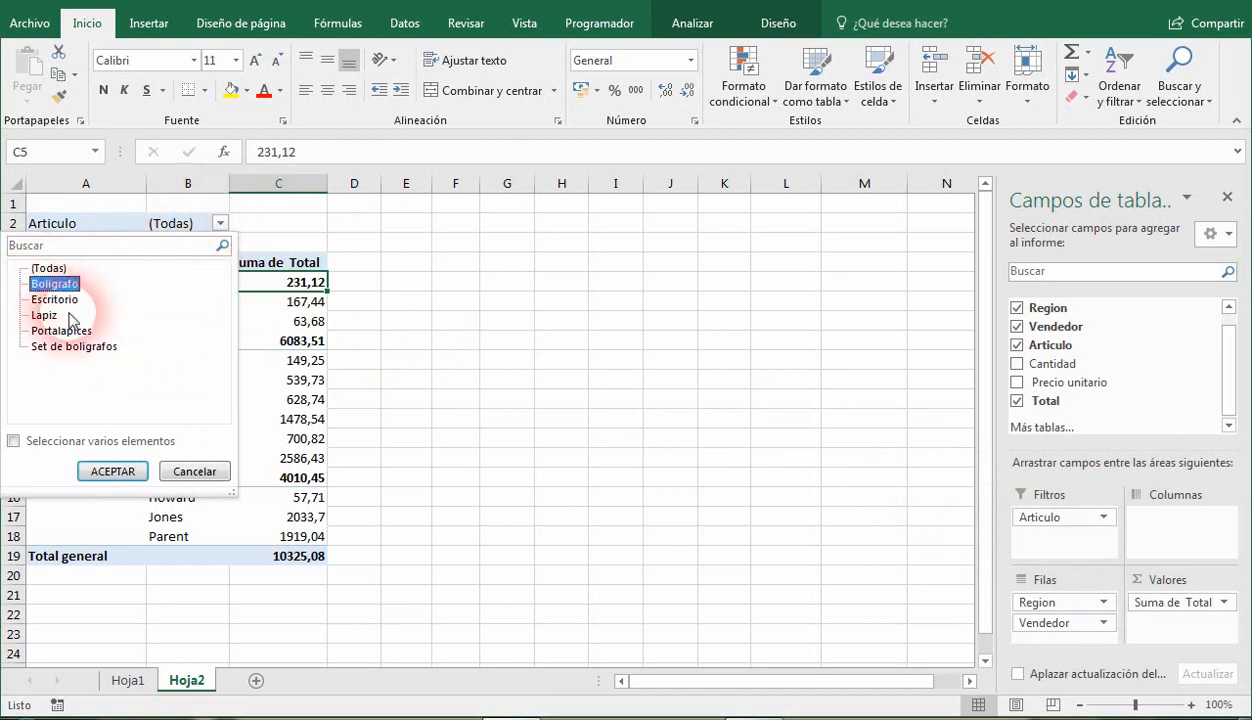
pyautogui.click(112, 471)
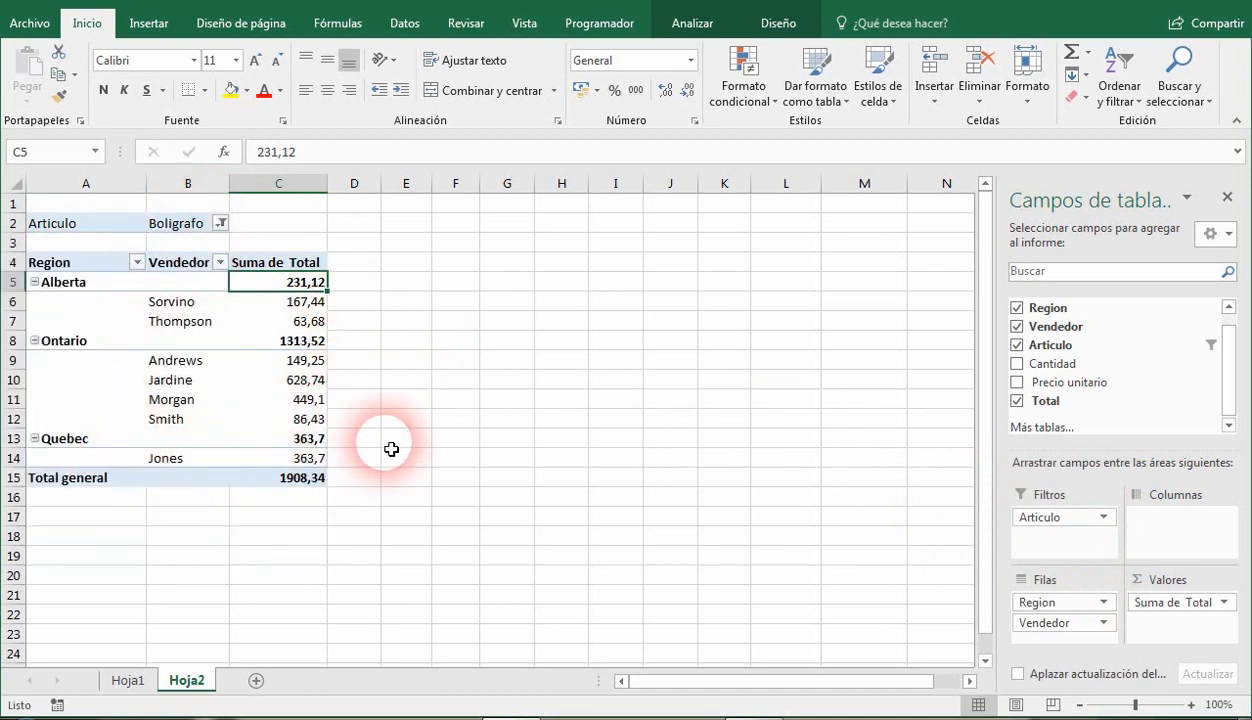
# Reset the Articulo report filter to (Todas) and remove Articulo from the report filter area.
pyautogui.click(220, 223)
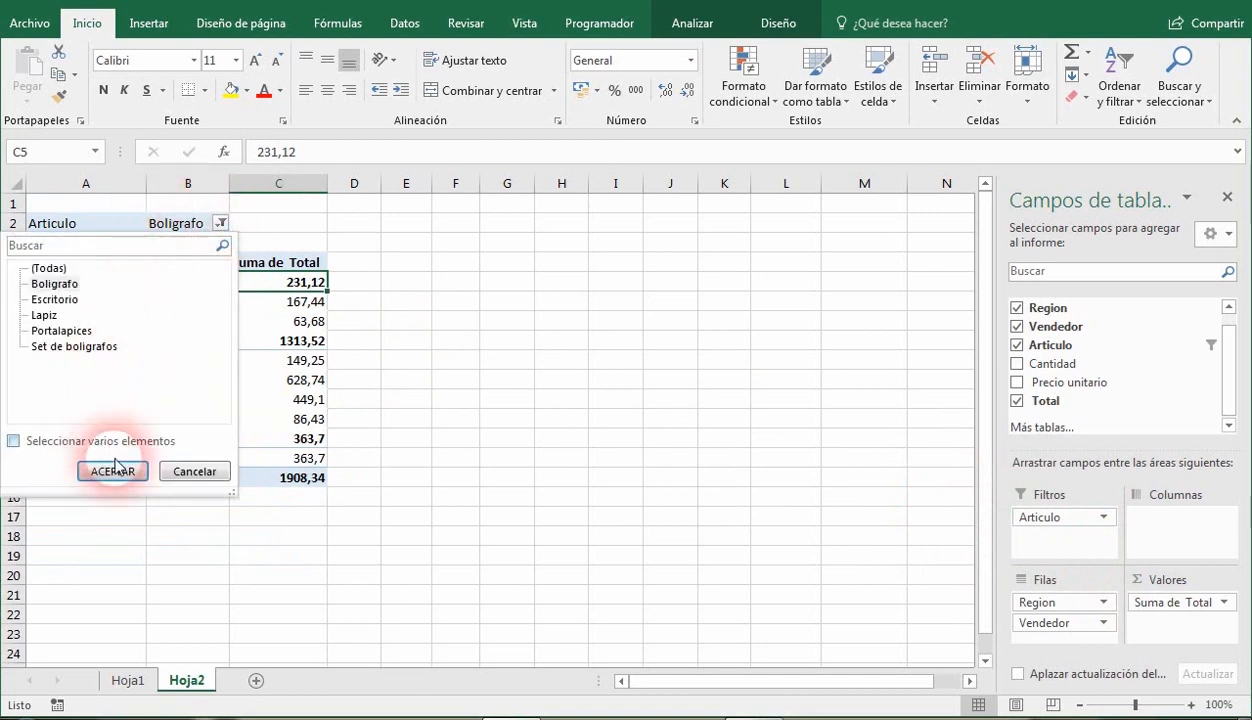
pyautogui.click(46, 268)
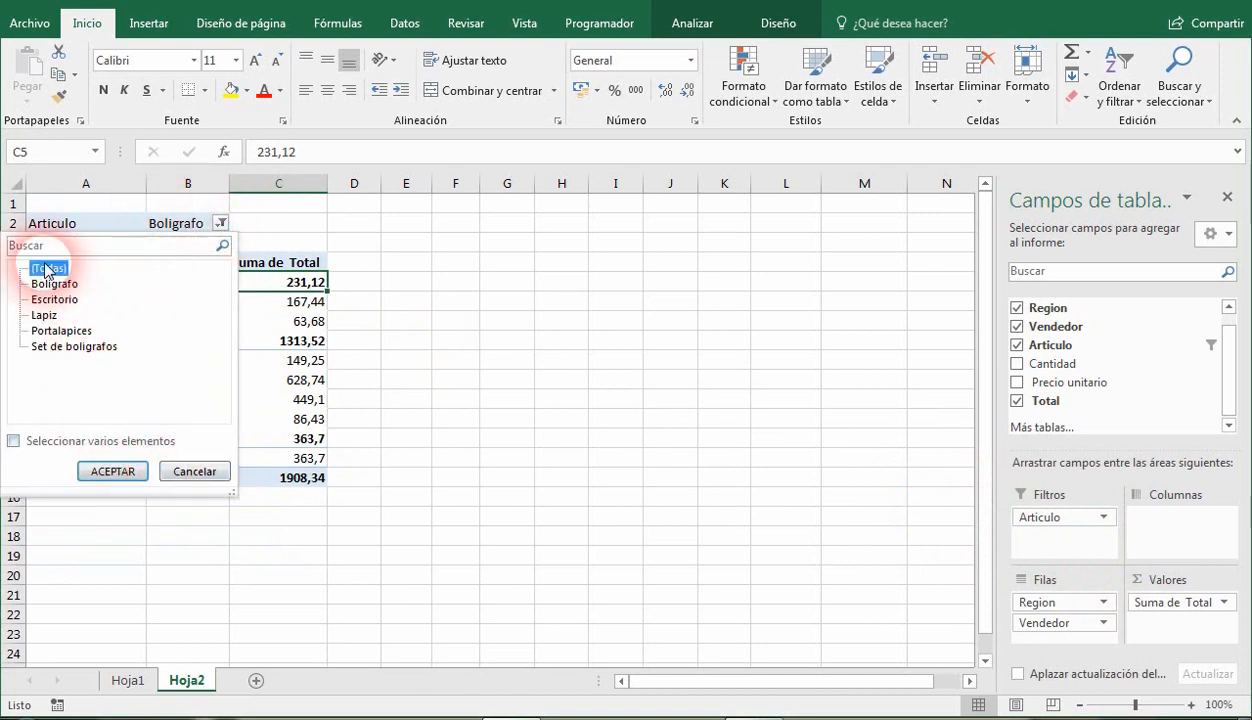
pyautogui.click(112, 472)
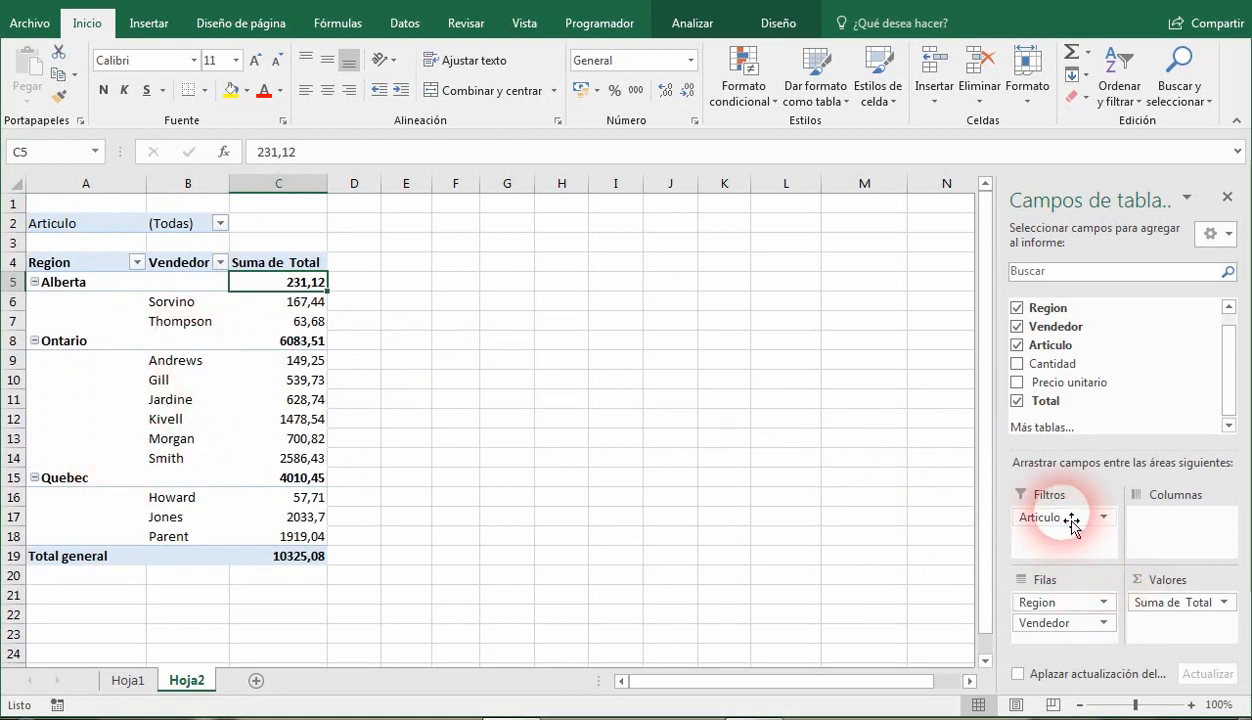
pyautogui.moveTo(1070, 518); pyautogui.dragTo(872, 518)
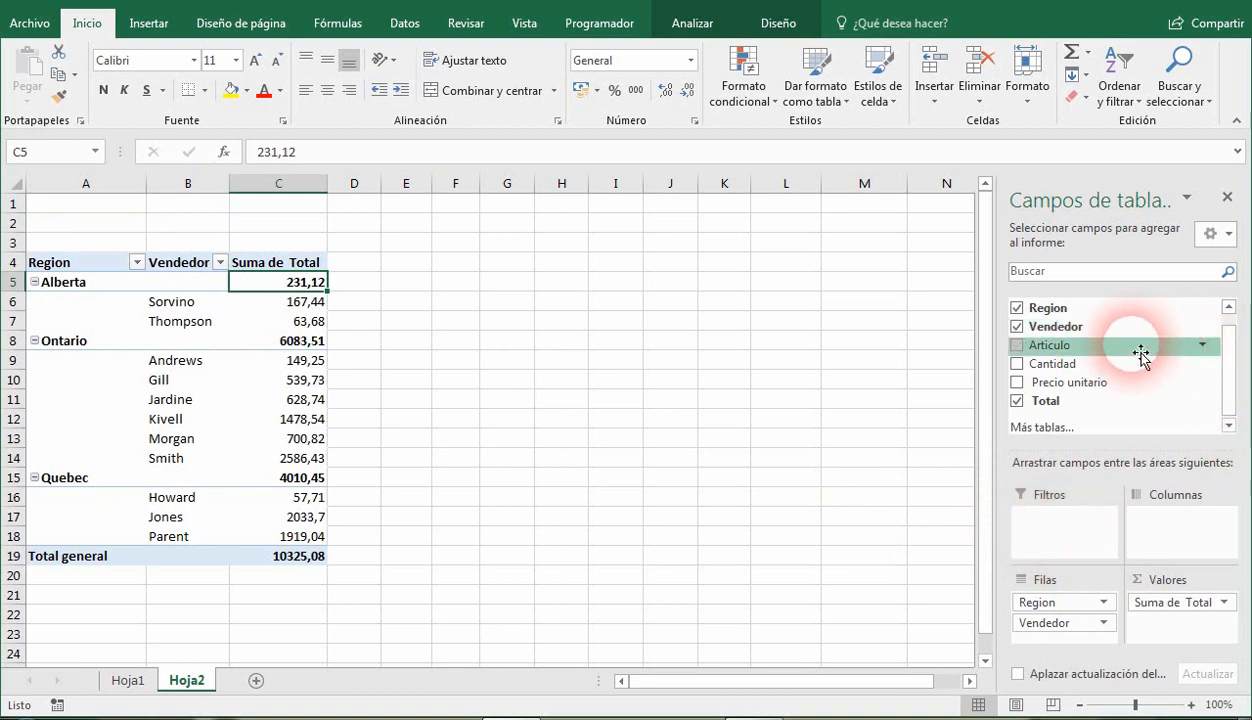
# Set the filter of the unplaced Articulo field in the field list so that only Lapiz is selected.
pyautogui.click(1204, 348)
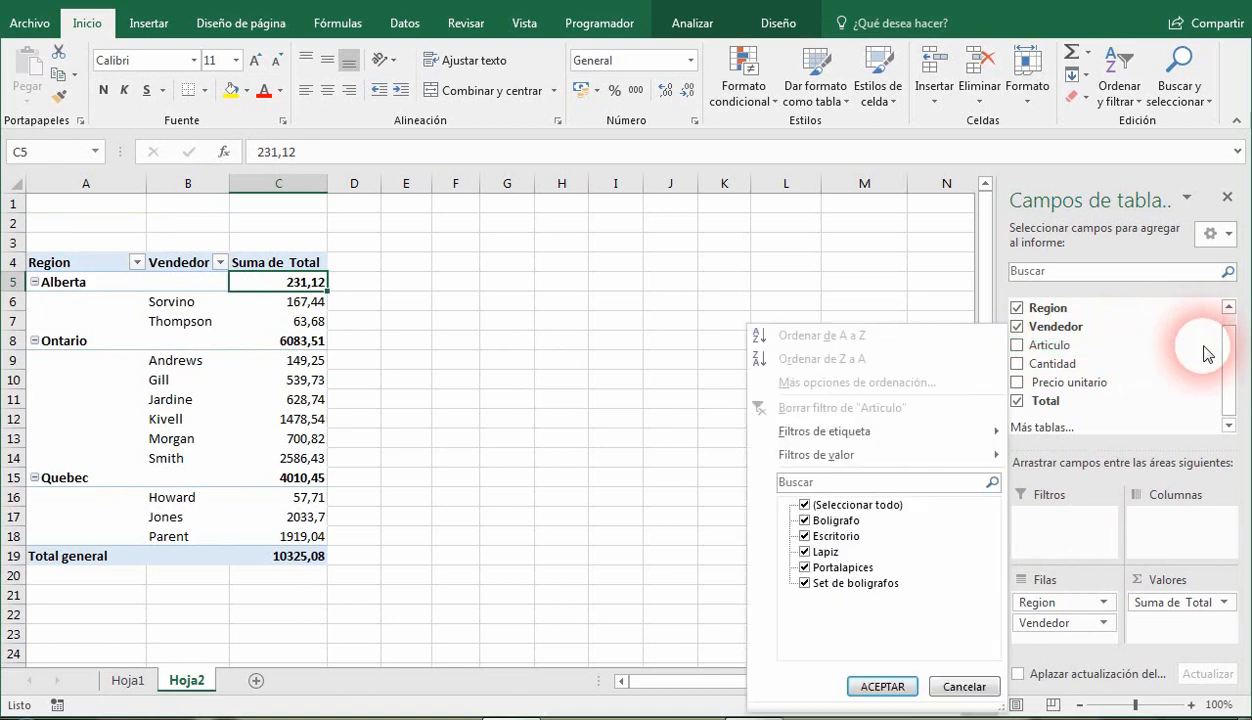
pyautogui.click(805, 508)
pyautogui.click(805, 551)
pyautogui.click(868, 686)
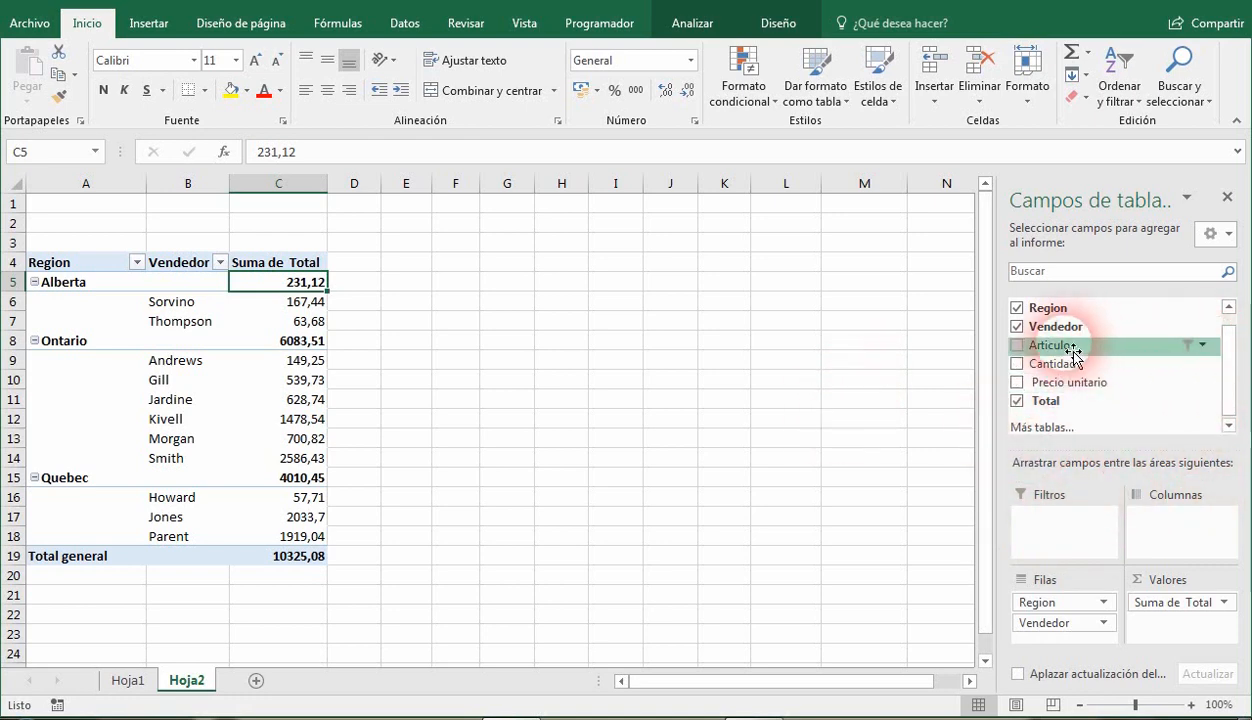
# Check the Articulo field's filter and the sort and filter options for the source data on Hoja1, and return to Hoja2.
pyautogui.click(1202, 345)
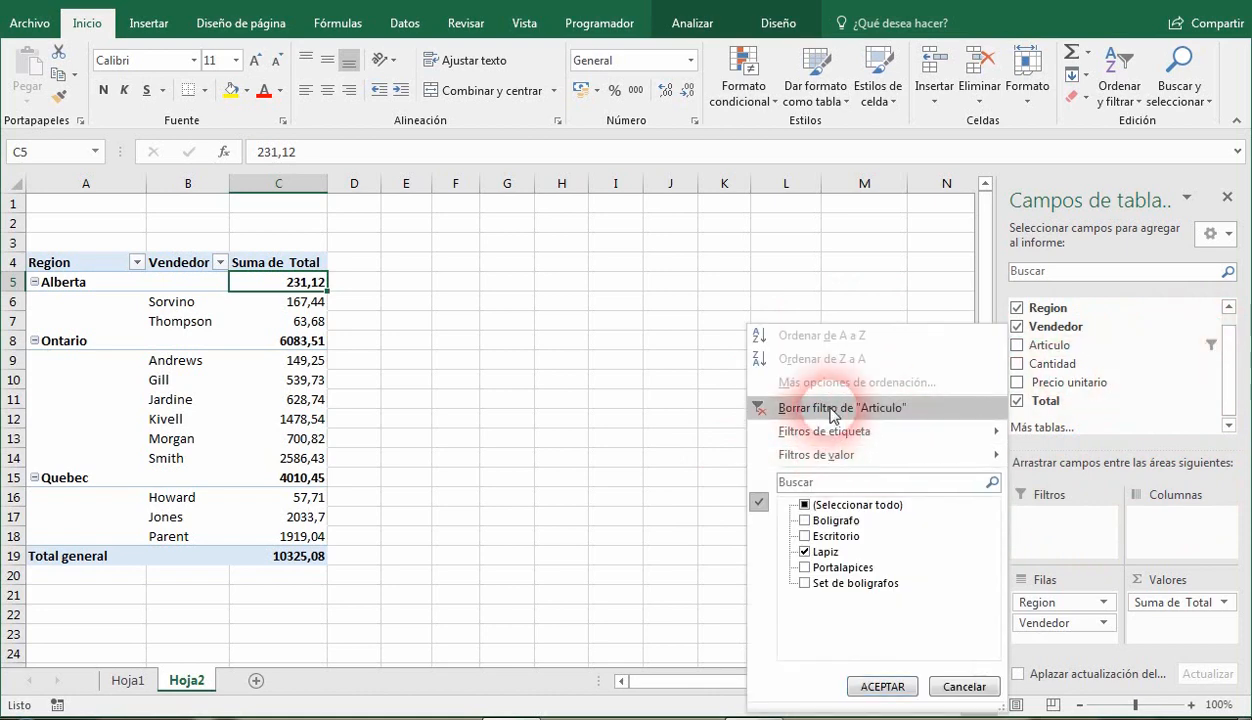
pyautogui.click(128, 683)
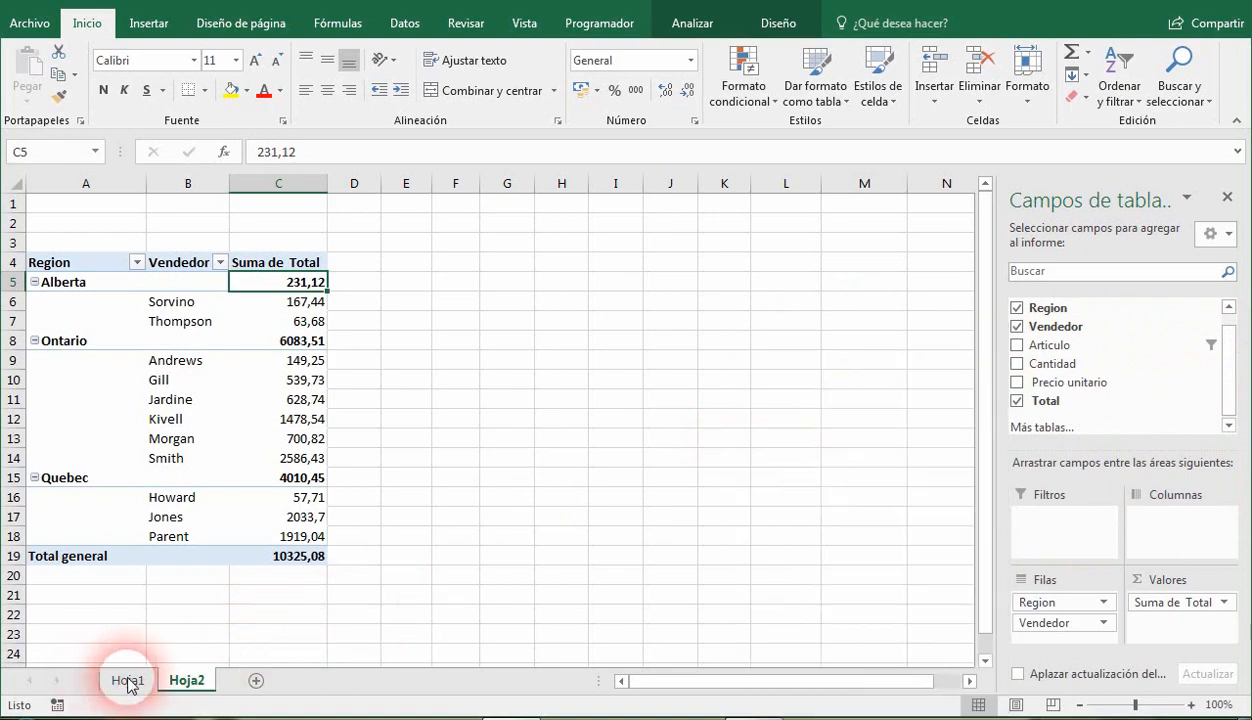
pyautogui.click(390, 360)
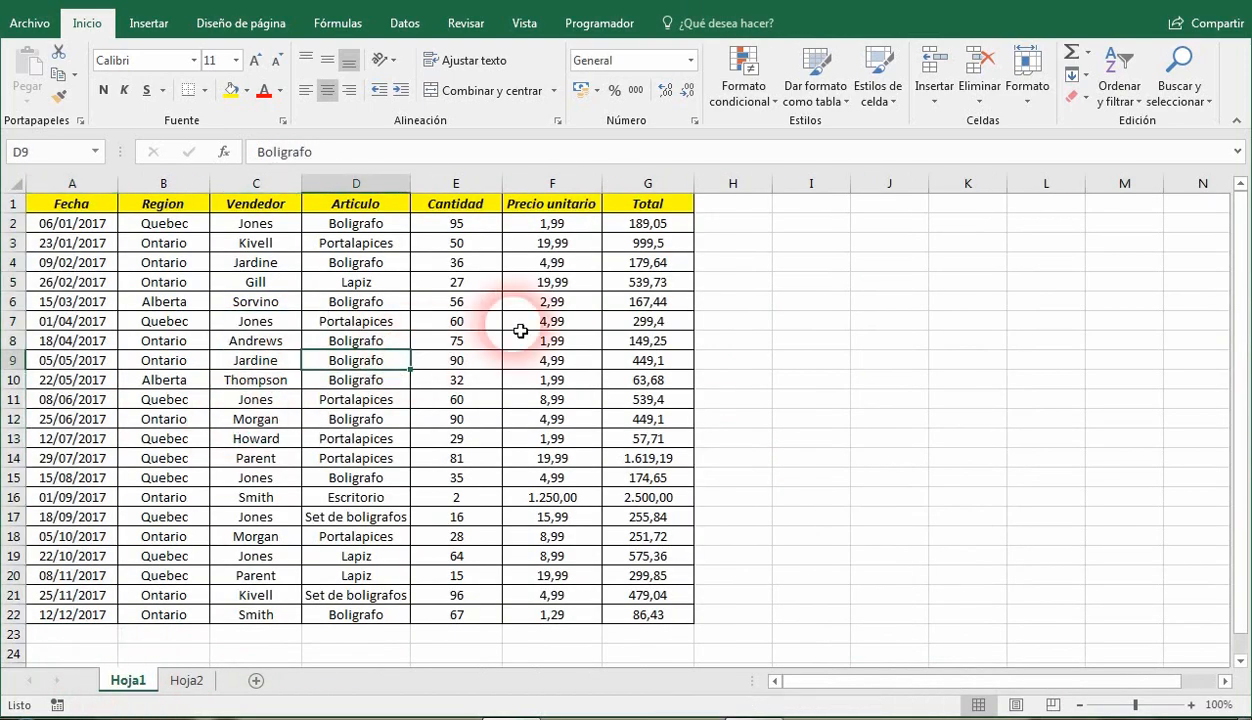
pyautogui.click(1128, 95)
pyautogui.press('Escape')
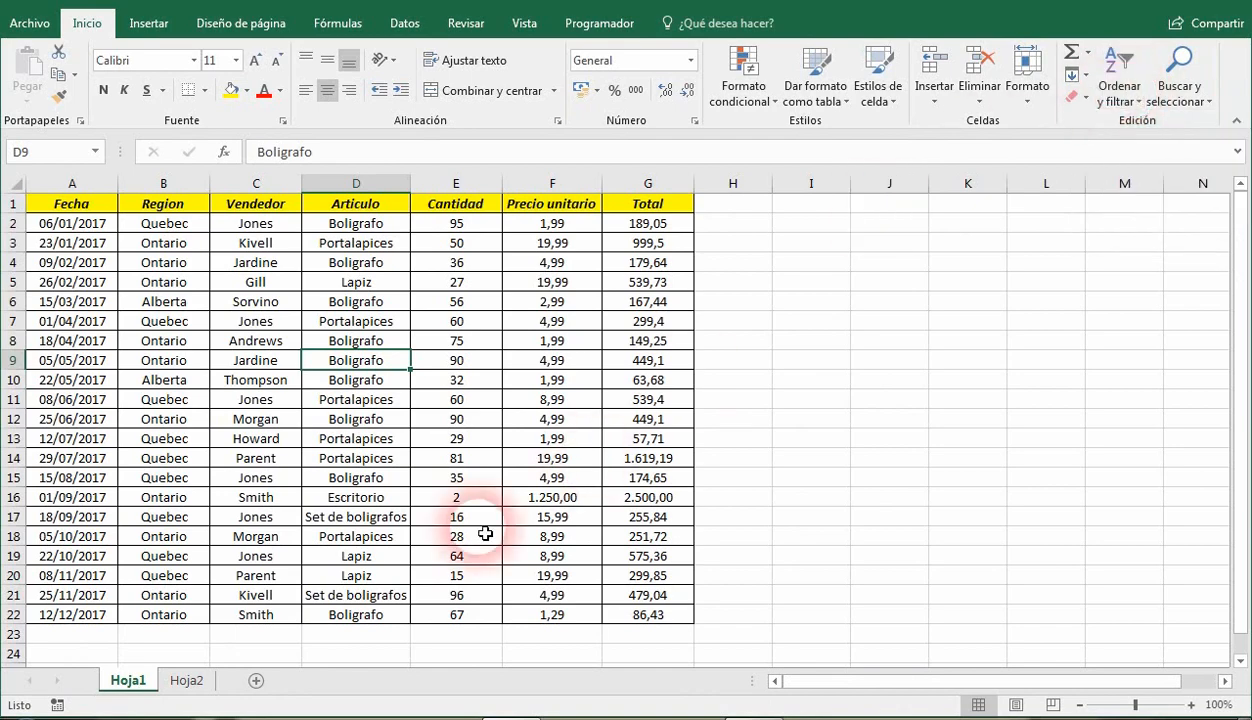
pyautogui.click(186, 682)
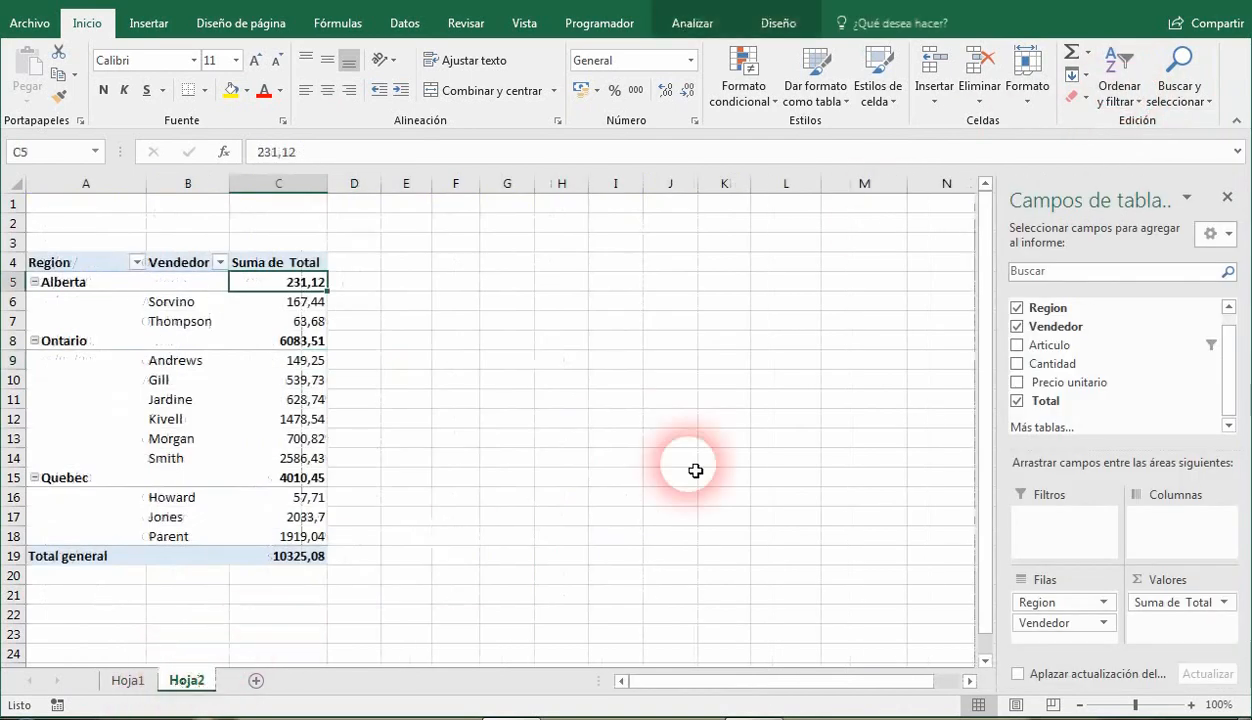
# Clear the Lapiz filter from the Articulo field in the pivot table's field list.
pyautogui.click(1203, 345)
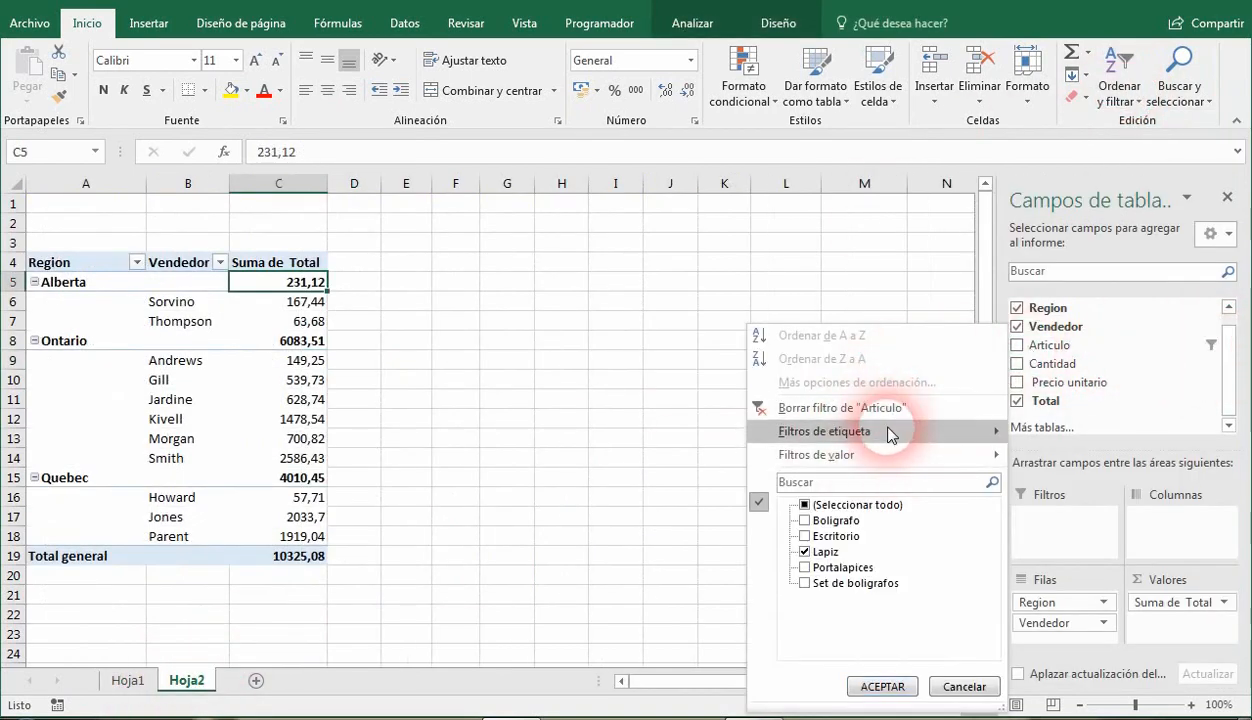
pyautogui.moveTo(885, 441)
pyautogui.moveTo(855, 462)
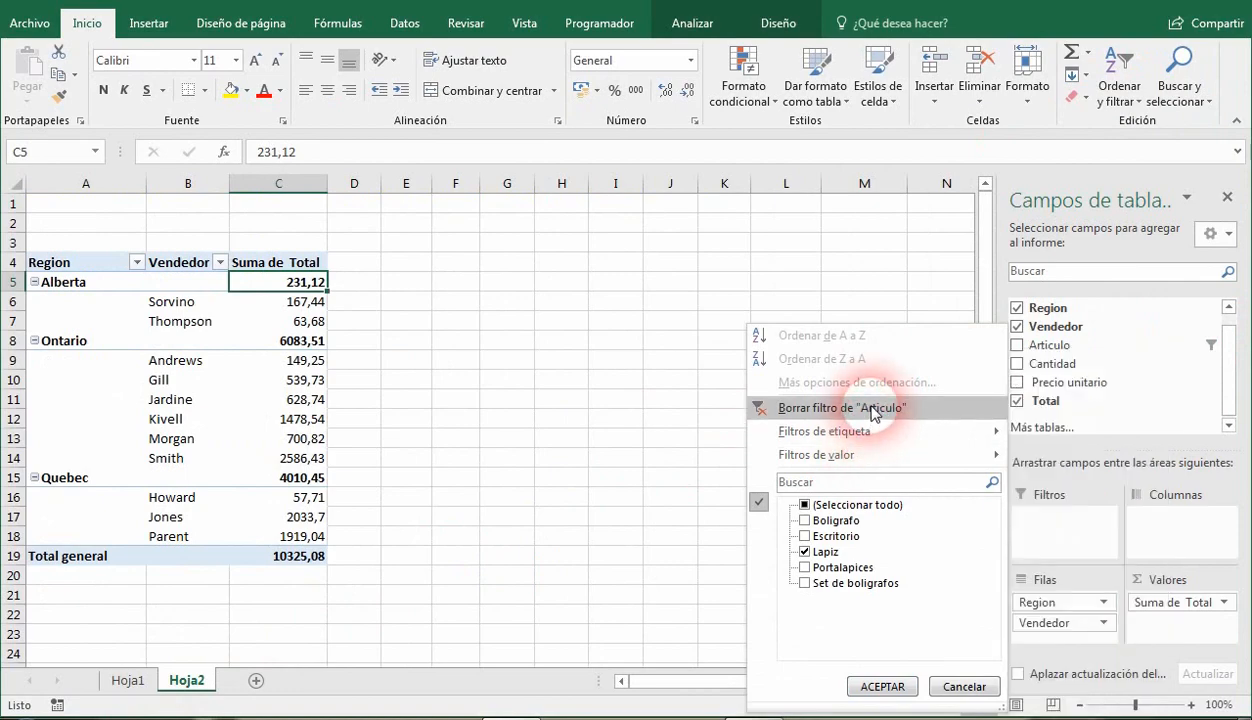
pyautogui.click(872, 409)
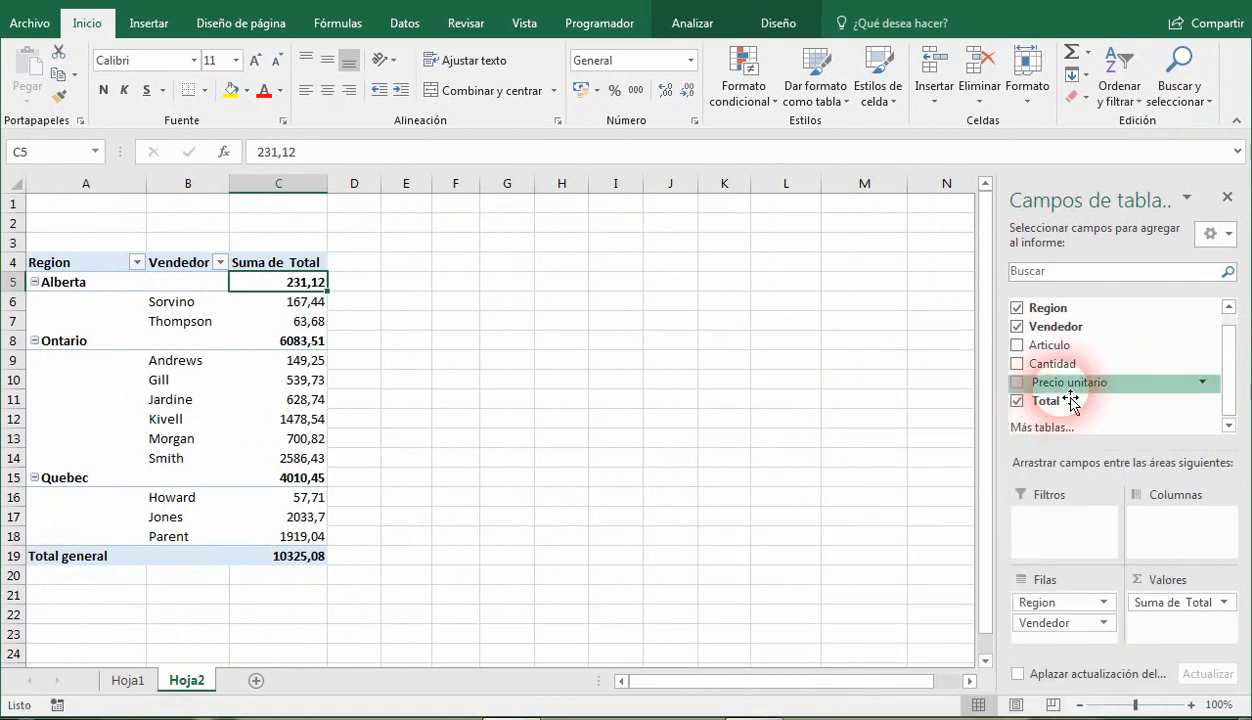
# Examine the label, value and date filter options offered for the Precio unitario, Region and Fecha fields.
pyautogui.click(1205, 384)
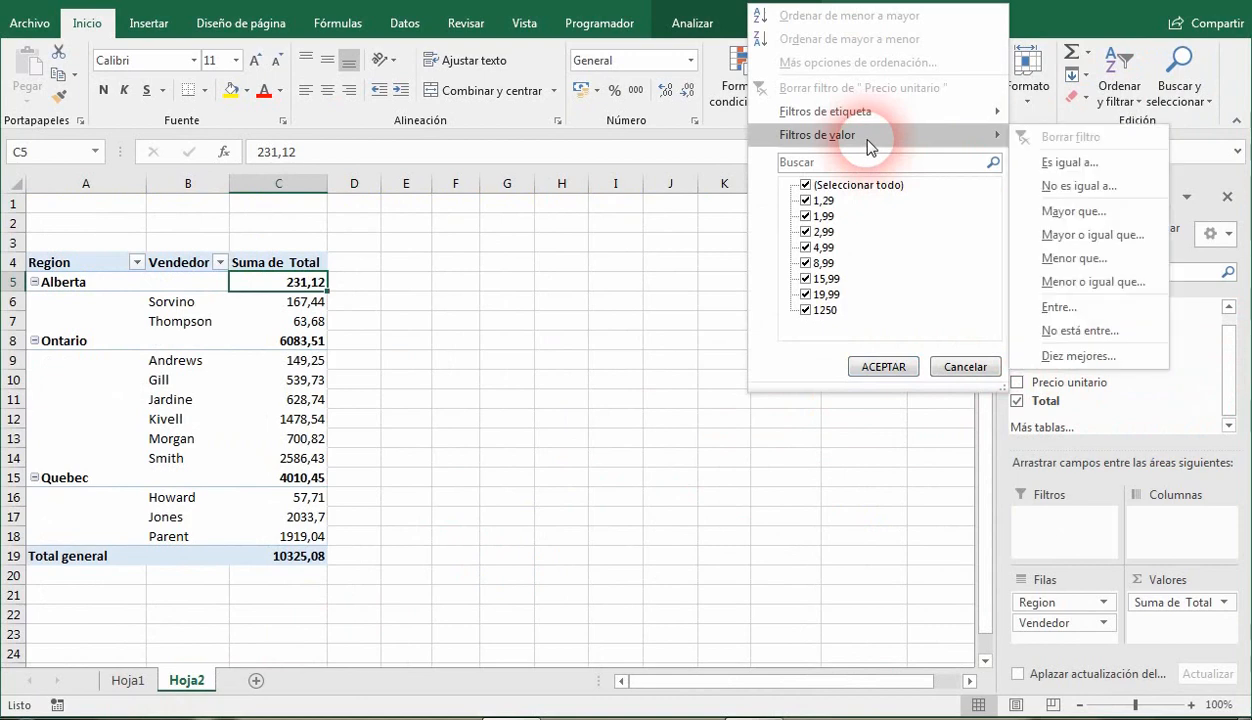
pyautogui.click(1163, 376)
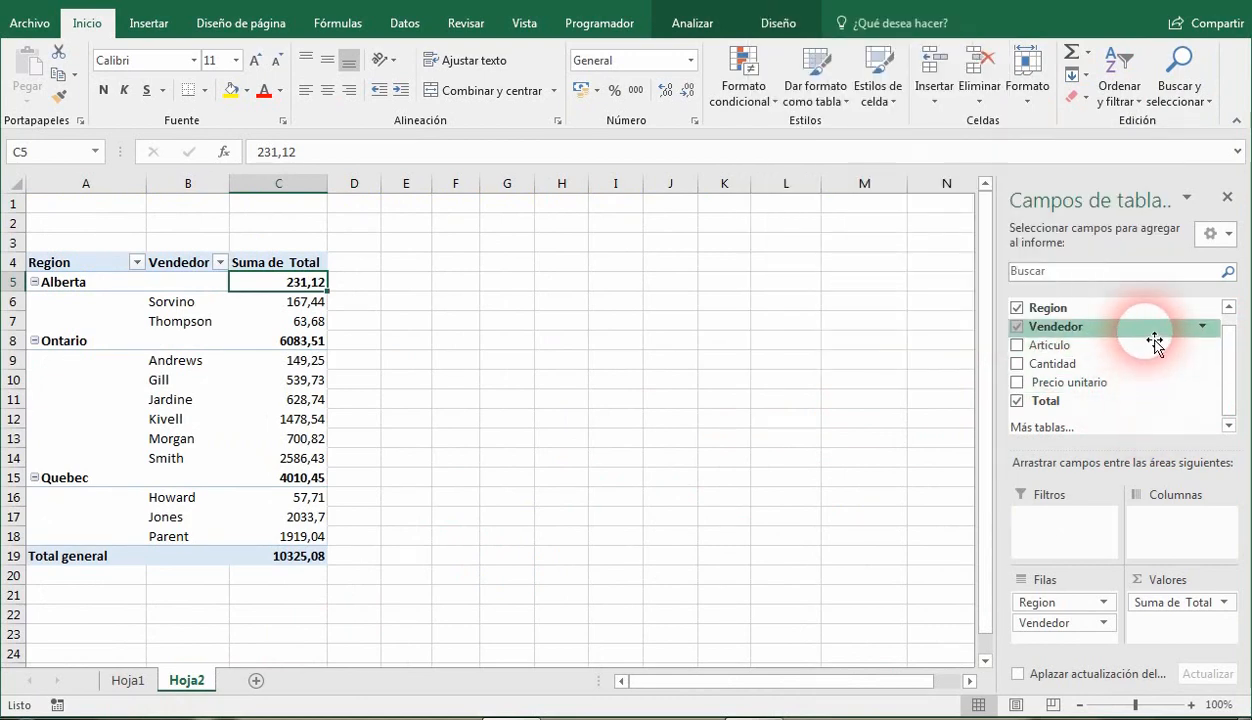
pyautogui.moveTo(1229, 363); pyautogui.dragTo(1229, 349)
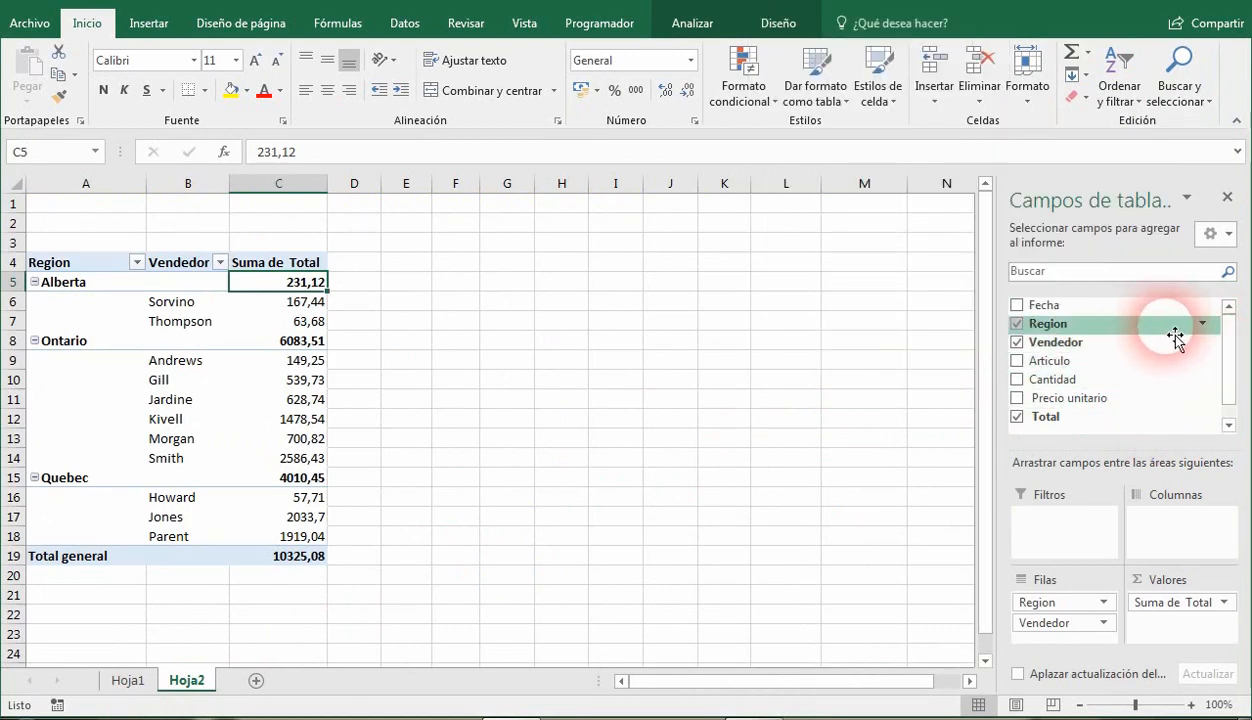
pyautogui.click(1202, 324)
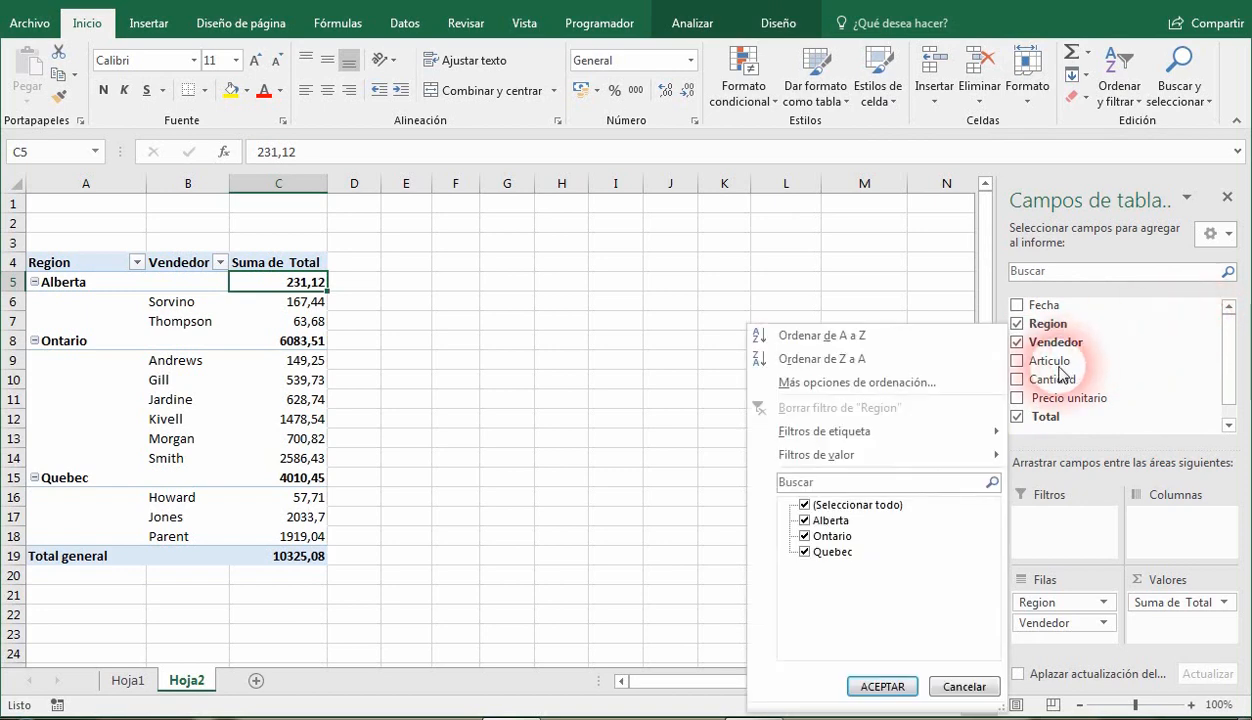
pyautogui.moveTo(920, 462)
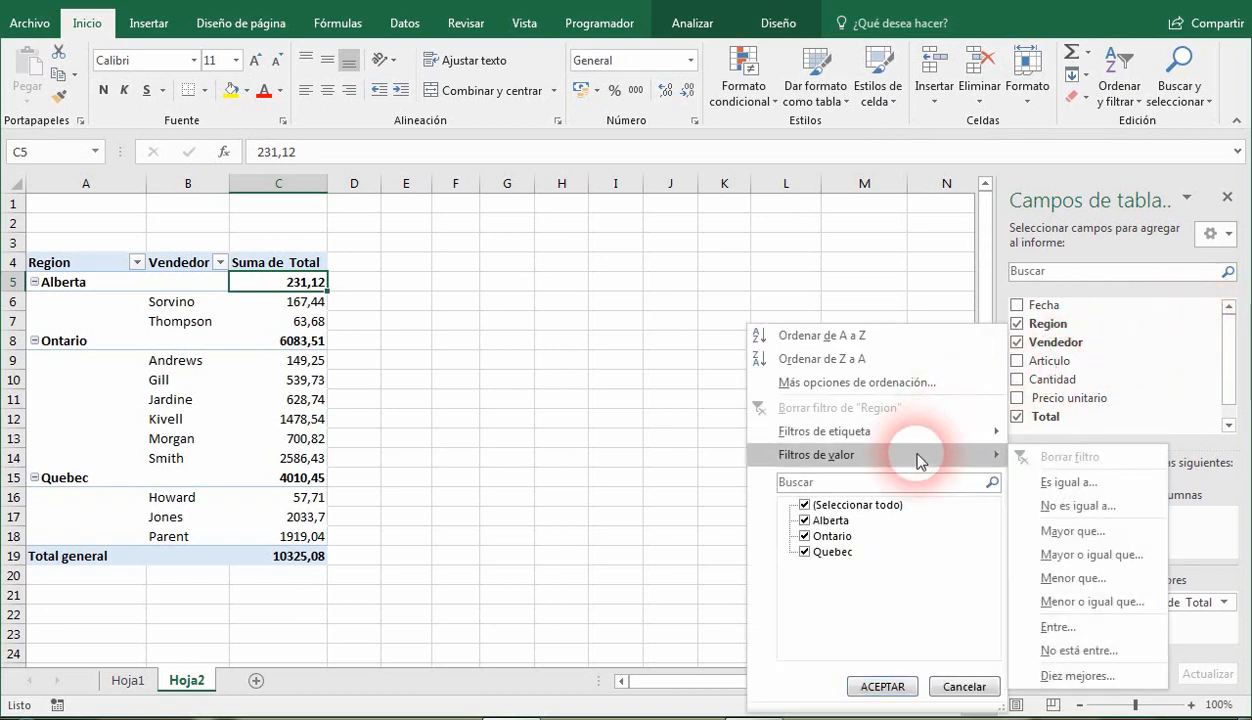
pyautogui.moveTo(928, 431)
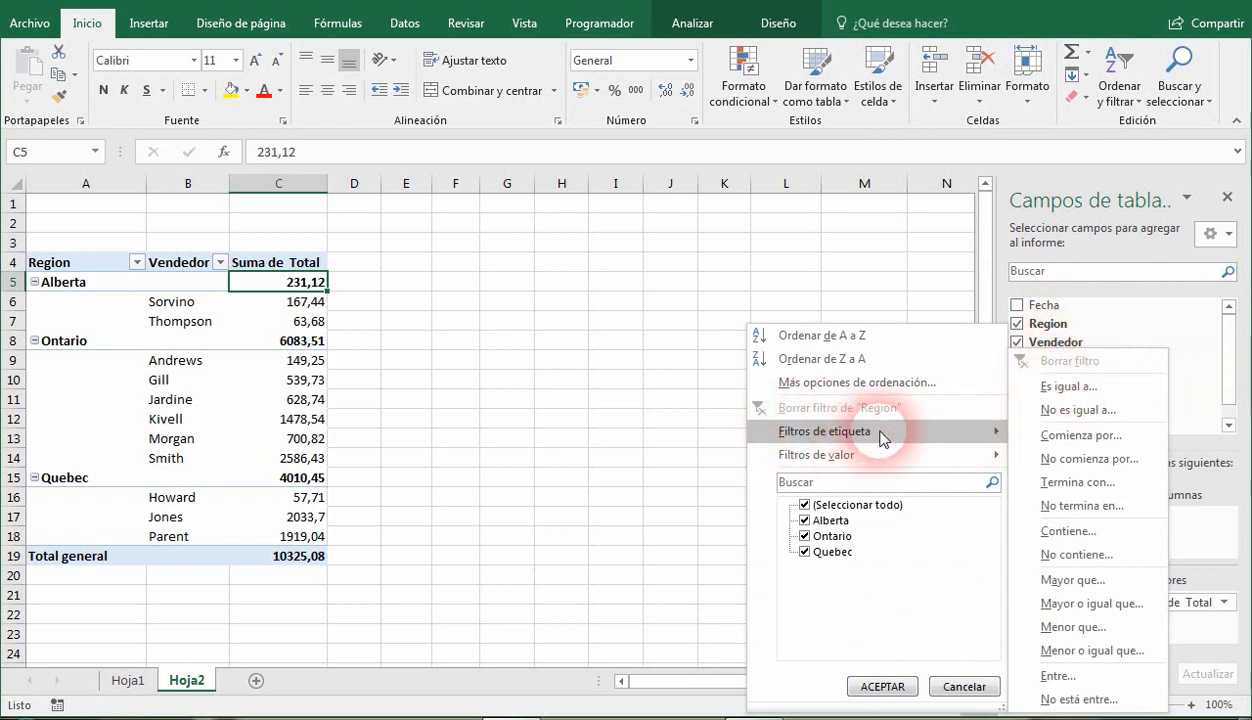
pyautogui.click(1232, 350)
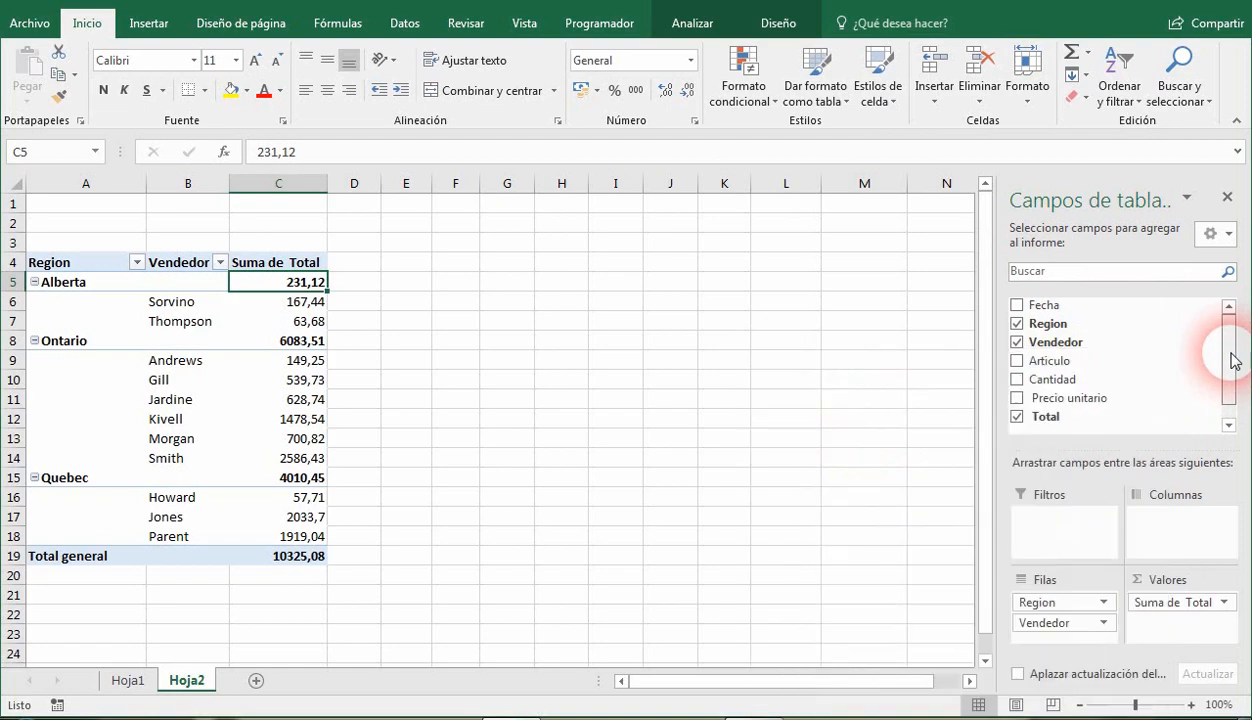
pyautogui.click(1202, 306)
pyautogui.moveTo(884, 430)
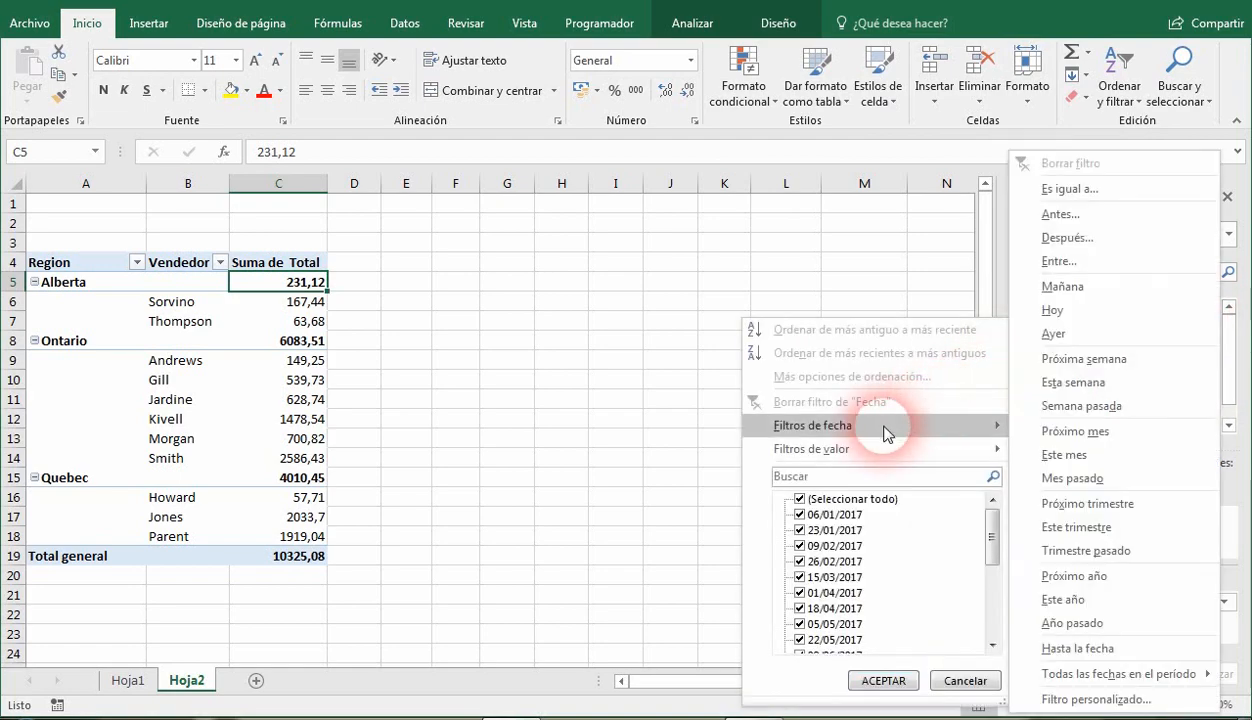
pyautogui.click(882, 279)
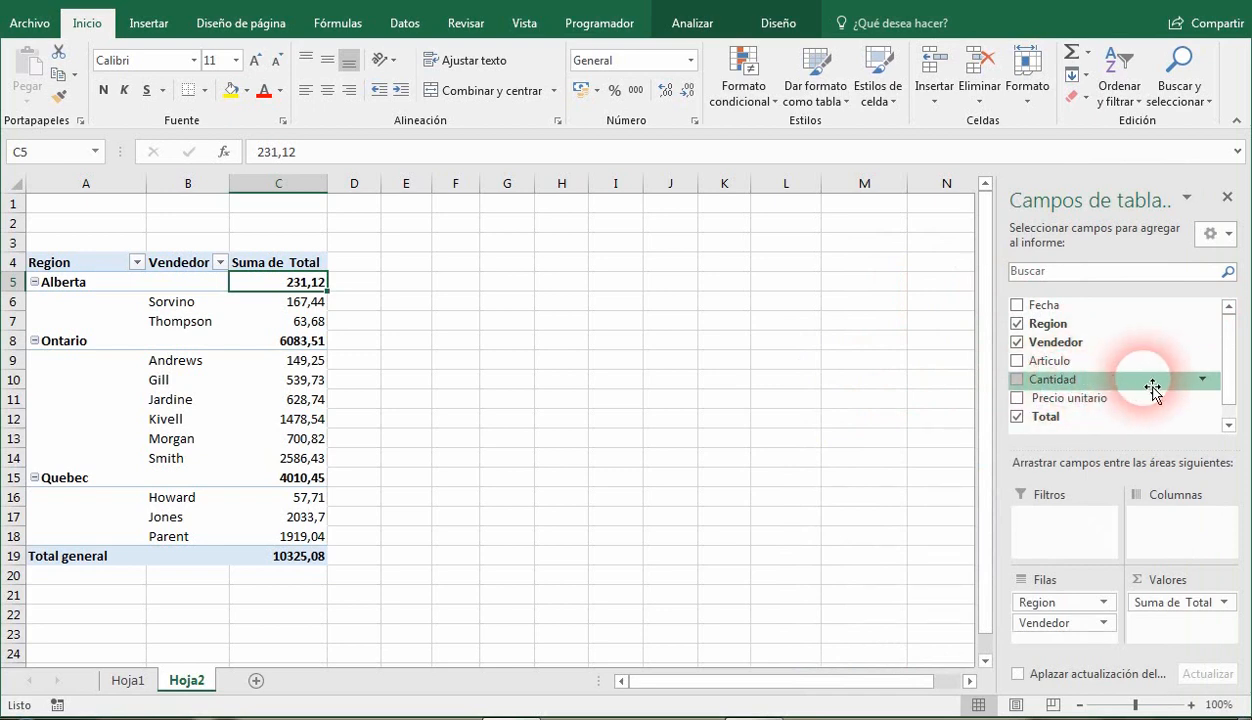
# Examine the label and value filter options offered for the Cantidad and Total fields in the field list.
pyautogui.click(1201, 381)
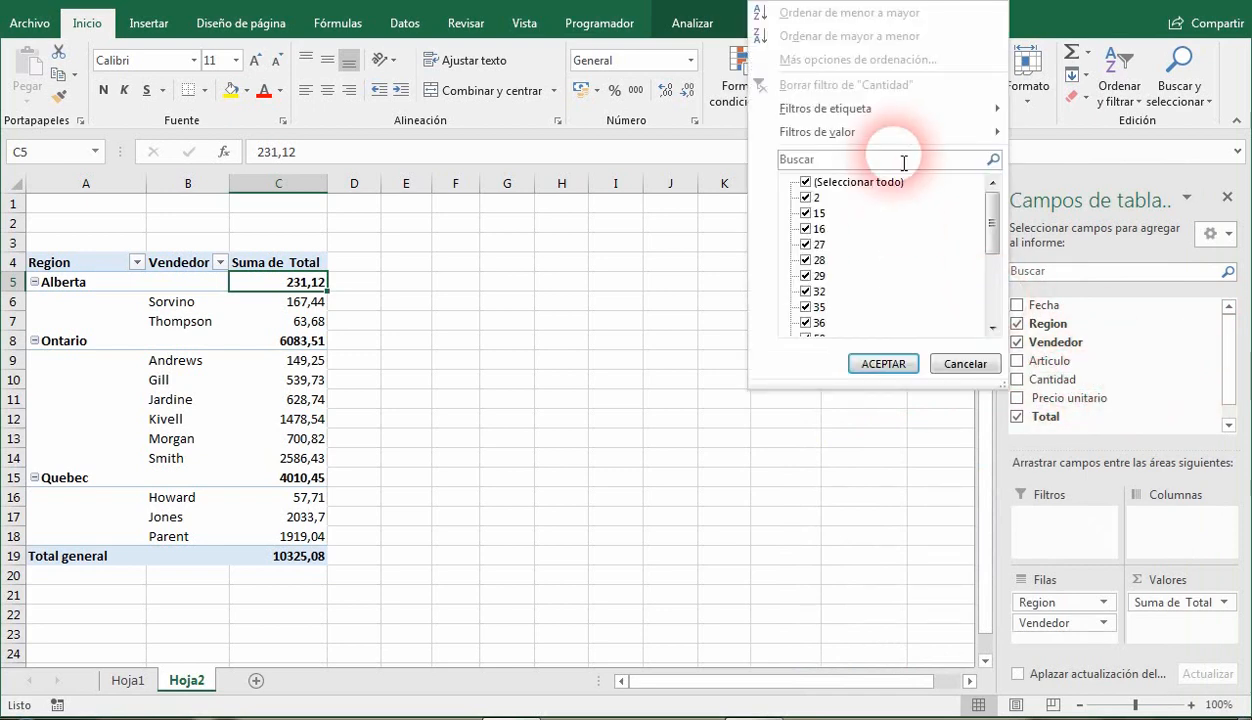
pyautogui.moveTo(910, 112)
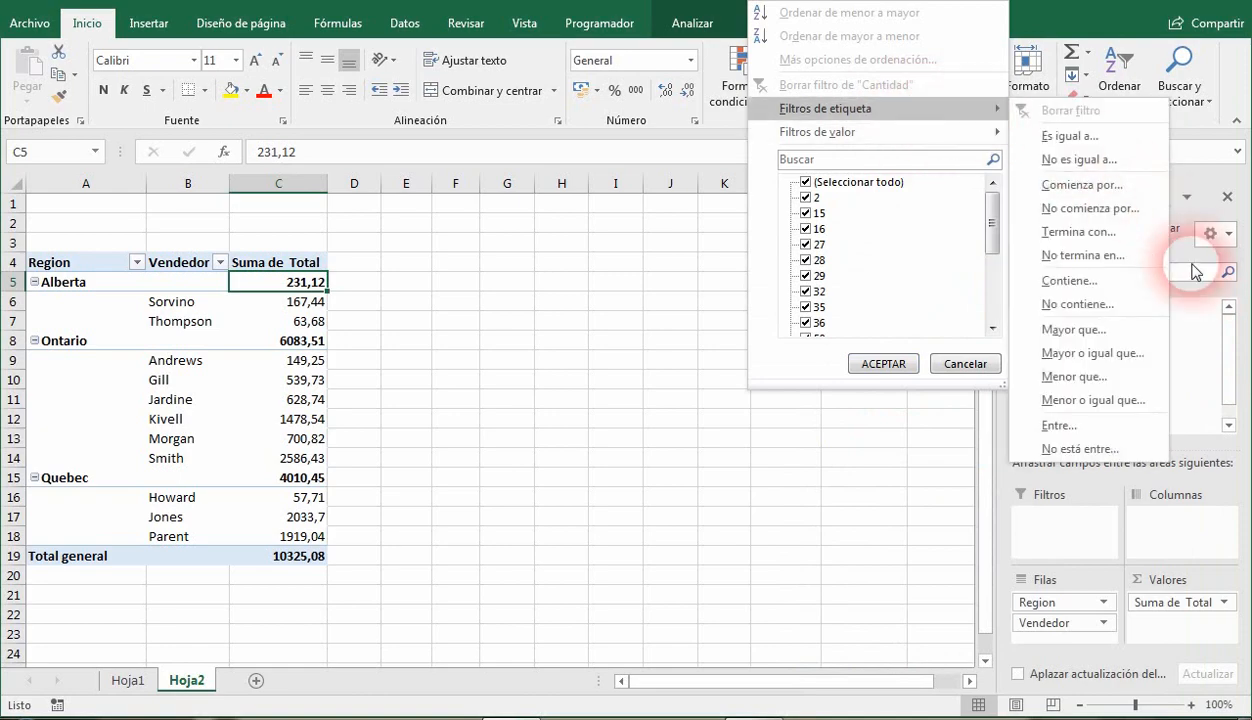
pyautogui.click(1236, 427)
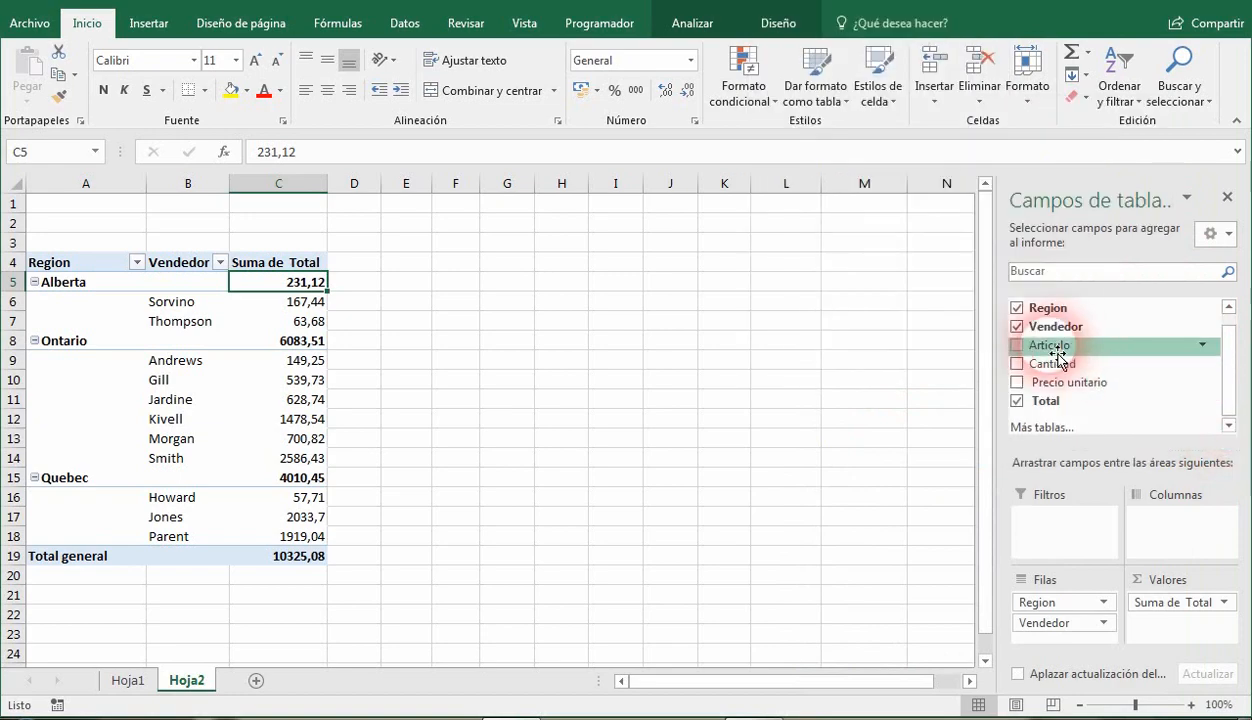
pyautogui.click(1205, 403)
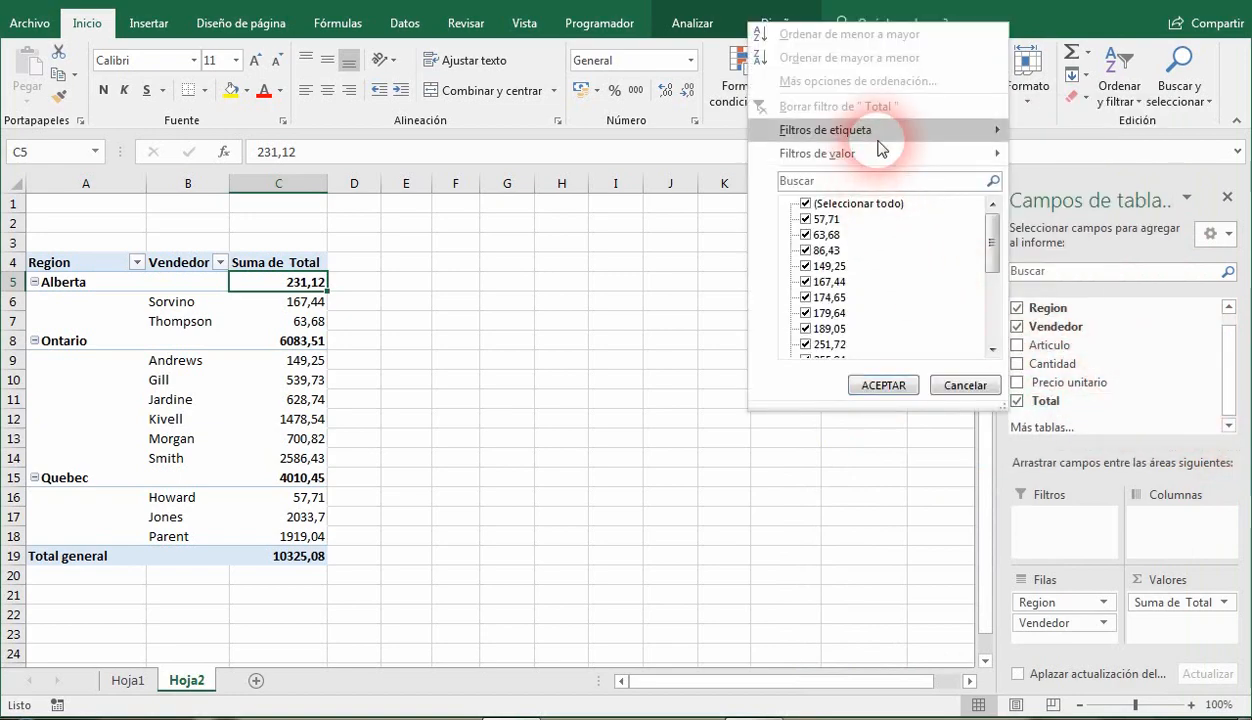
pyautogui.moveTo(888, 158)
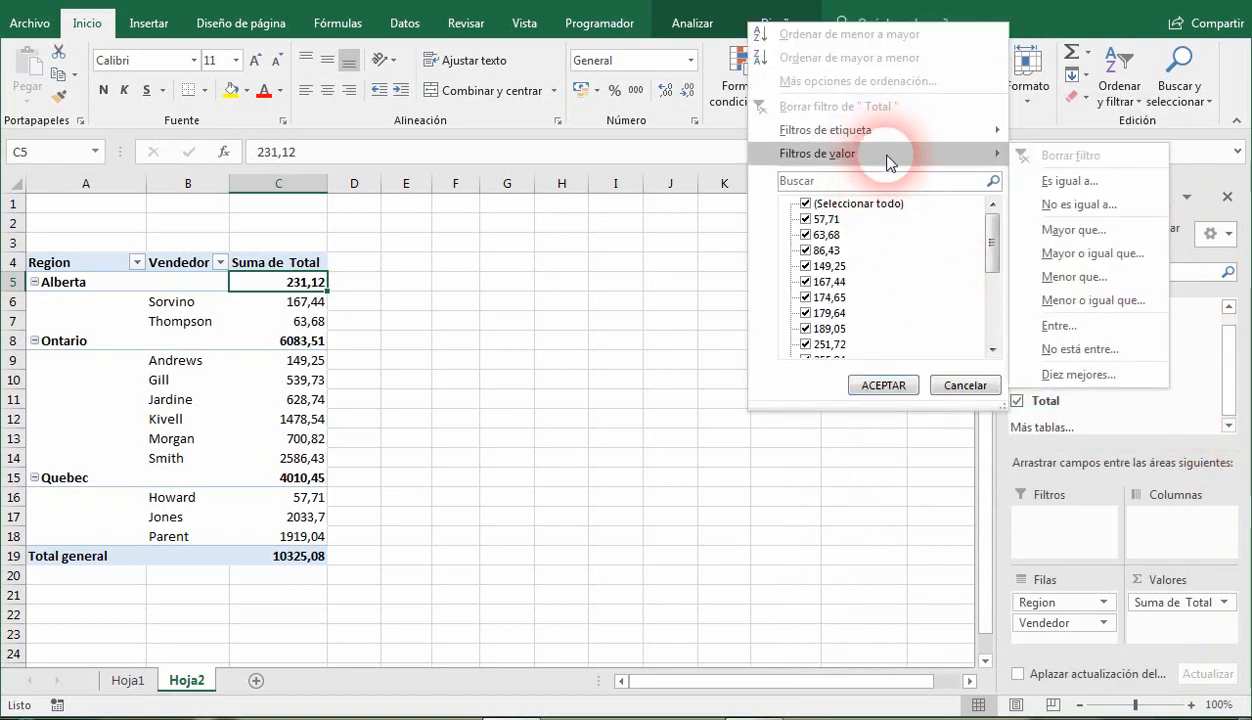
pyautogui.click(965, 385)
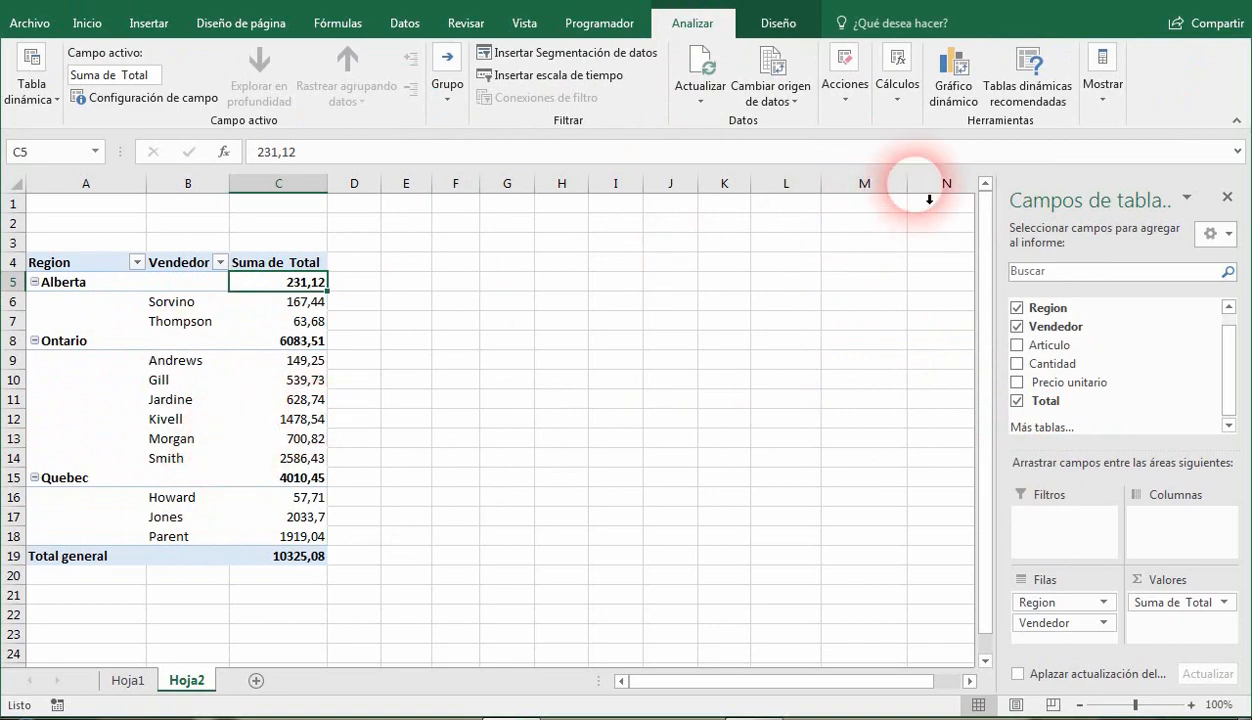
# Insert a clustered column (Columna agrupada) pivot chart based on the pivot table, after previewing the line, pie and bar types.
pyautogui.click(955, 100)
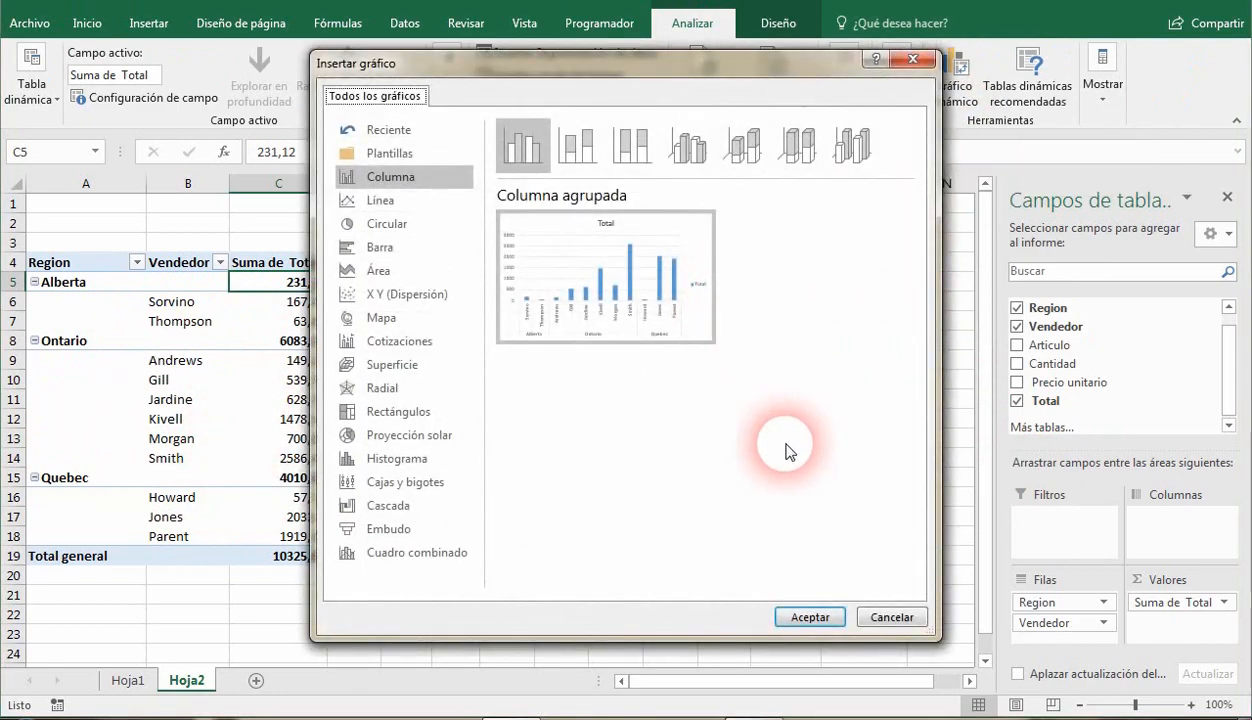
pyautogui.click(410, 201)
pyautogui.click(412, 227)
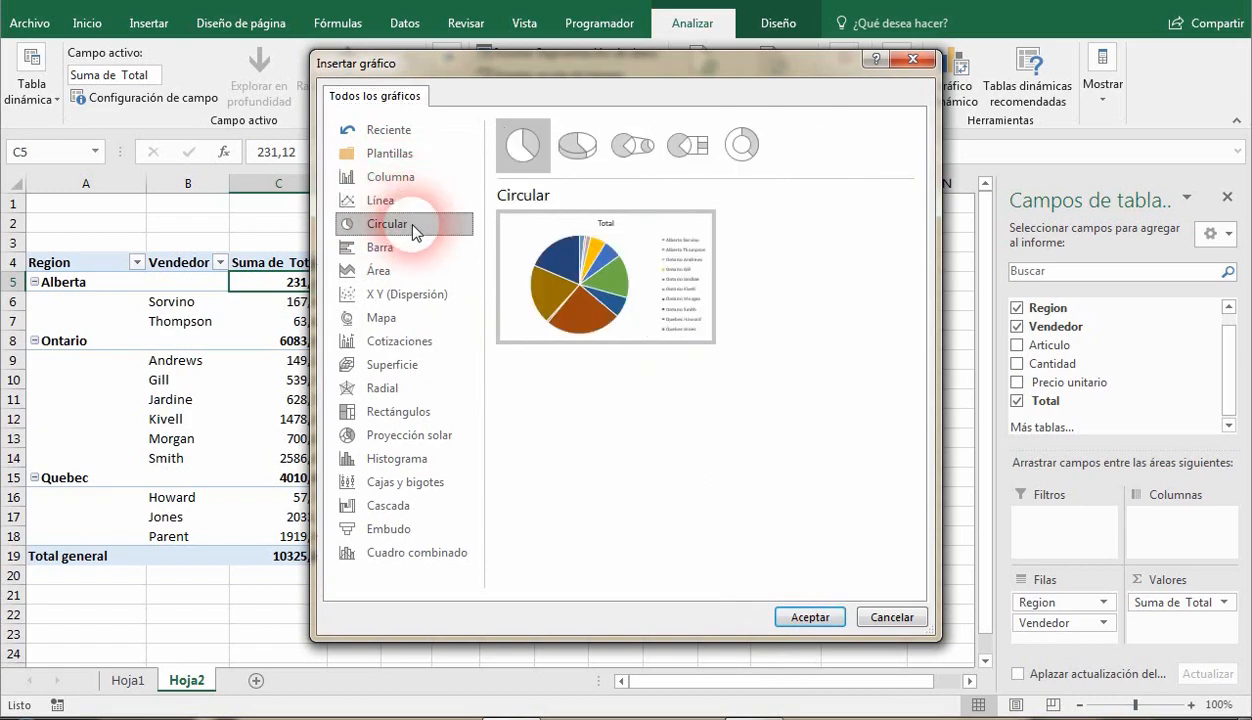
pyautogui.click(416, 250)
pyautogui.click(418, 180)
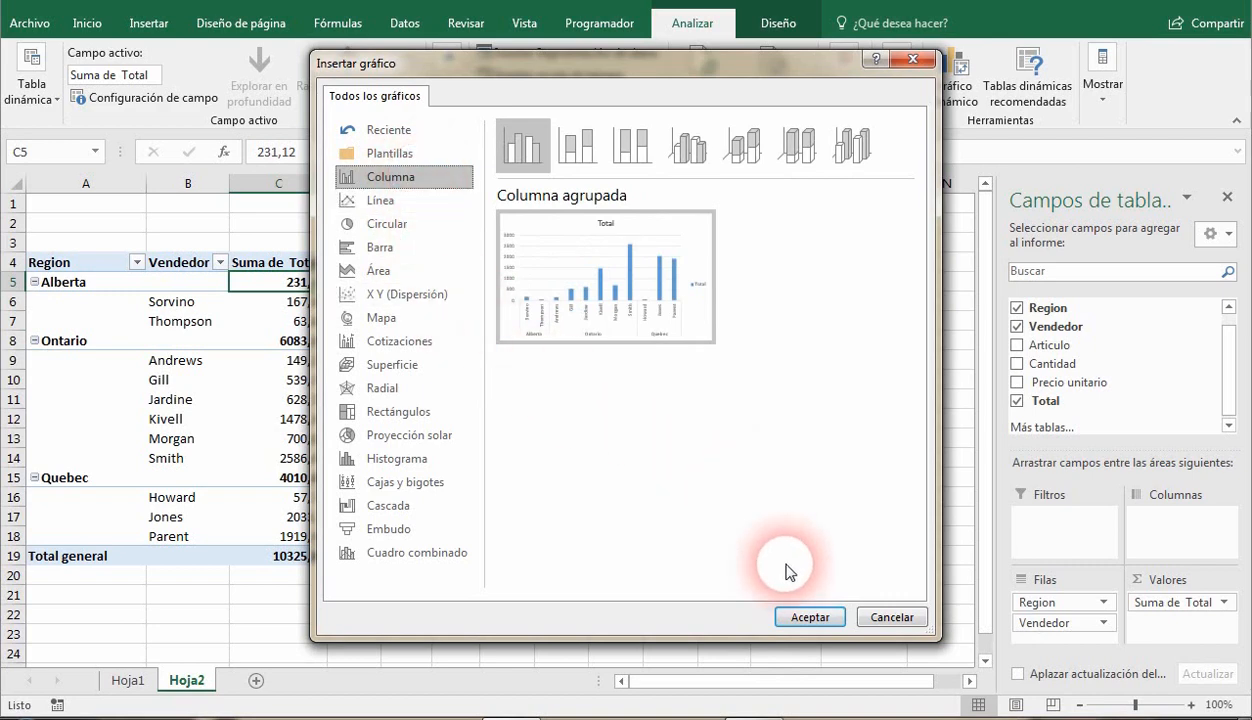
pyautogui.click(797, 614)
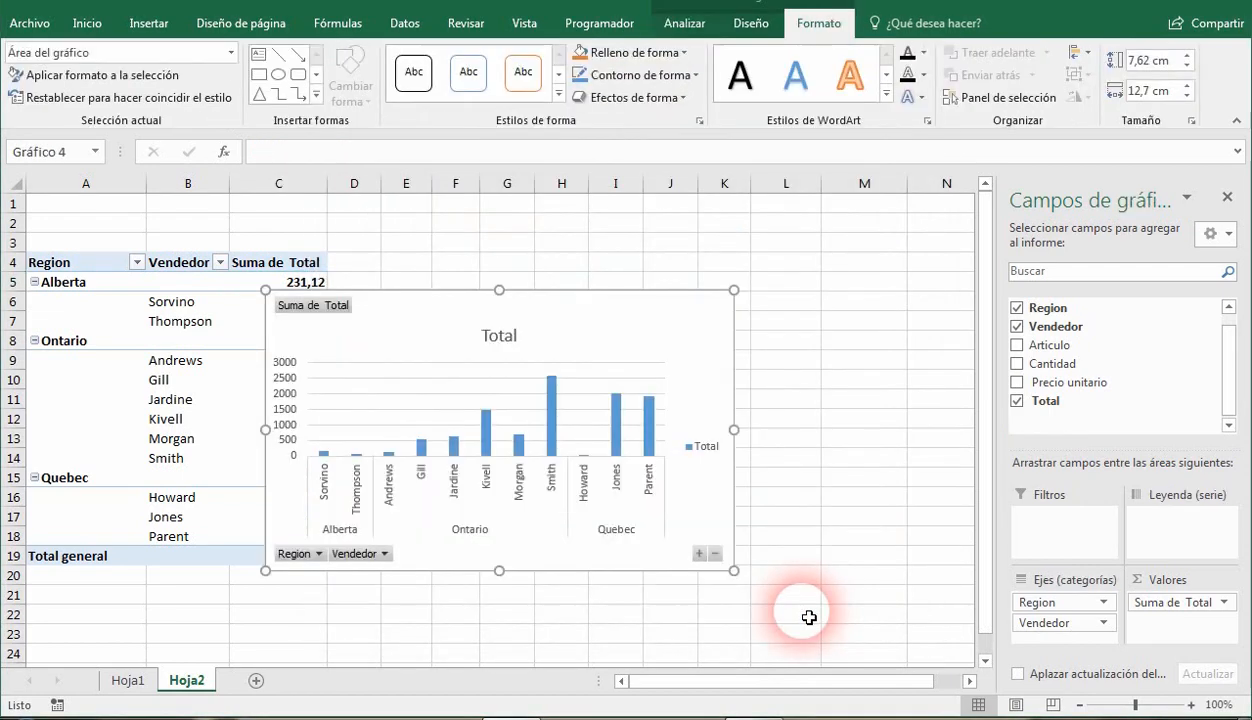
# Remove the Vendedor field from the pivot chart's category axis and place the chart beside the pivot table without covering it.
pyautogui.moveTo(433, 338); pyautogui.dragTo(593, 295)
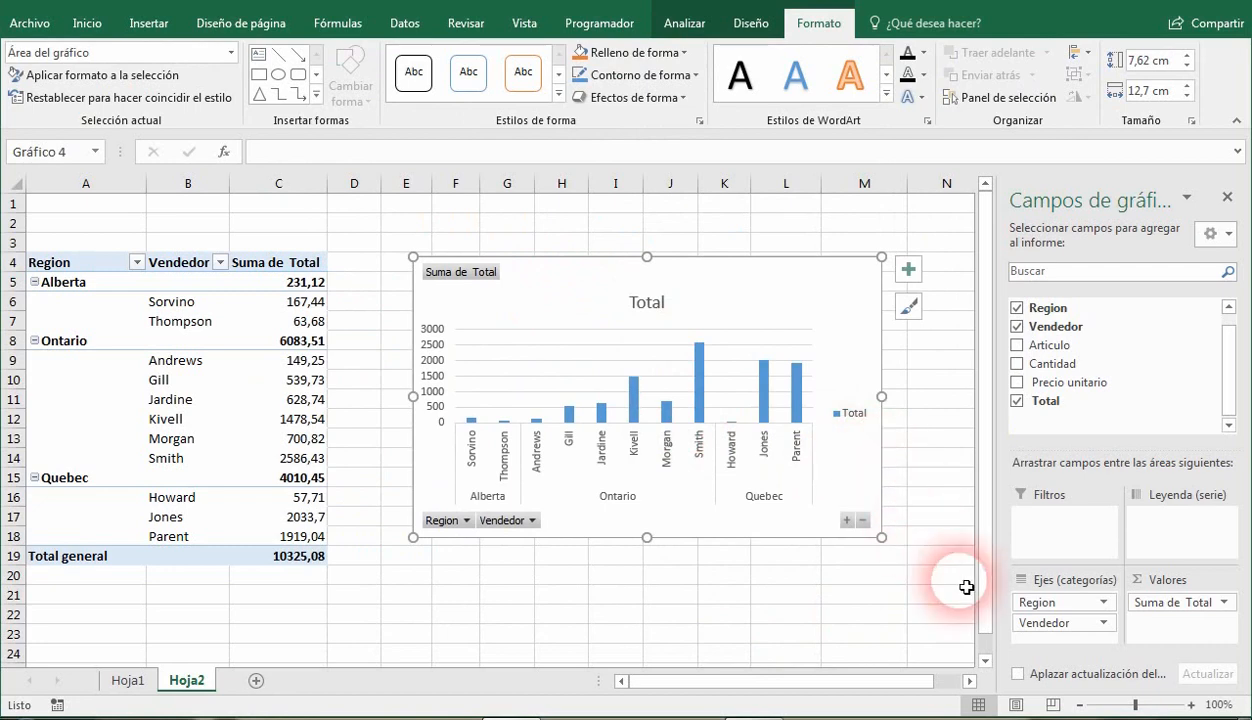
pyautogui.moveTo(1080, 630); pyautogui.dragTo(922, 632)
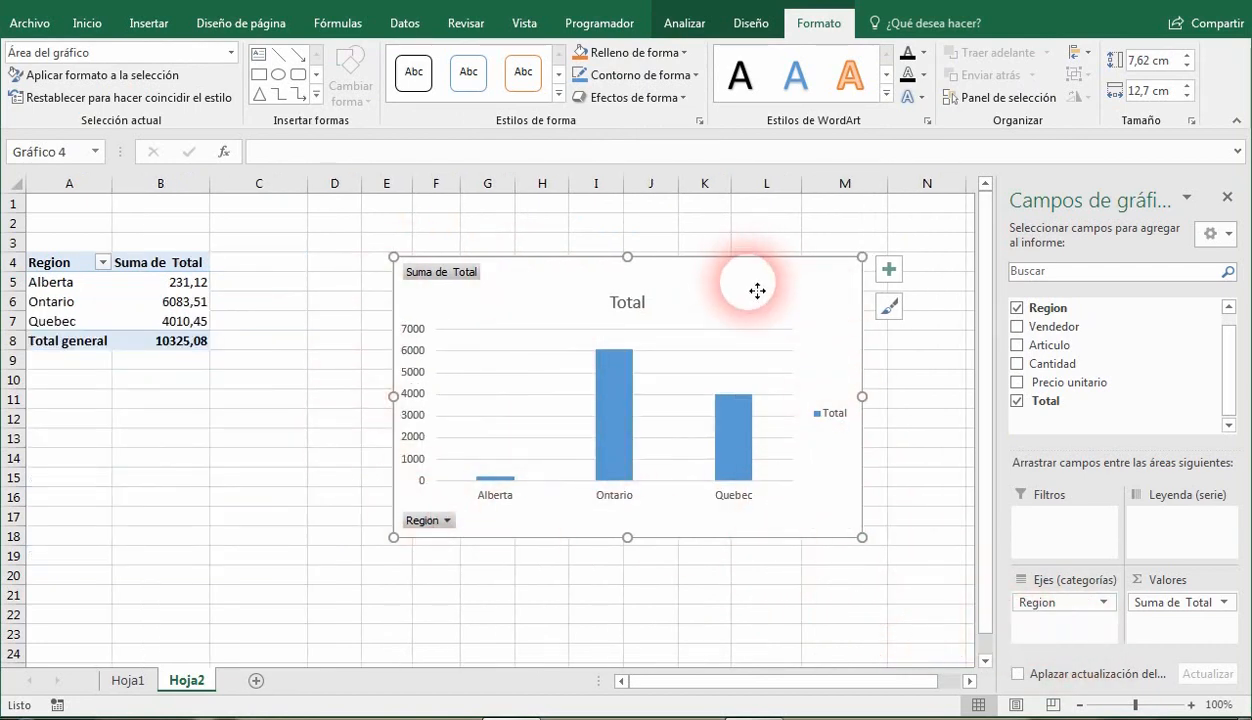
pyautogui.moveTo(757, 290); pyautogui.dragTo(679, 272)
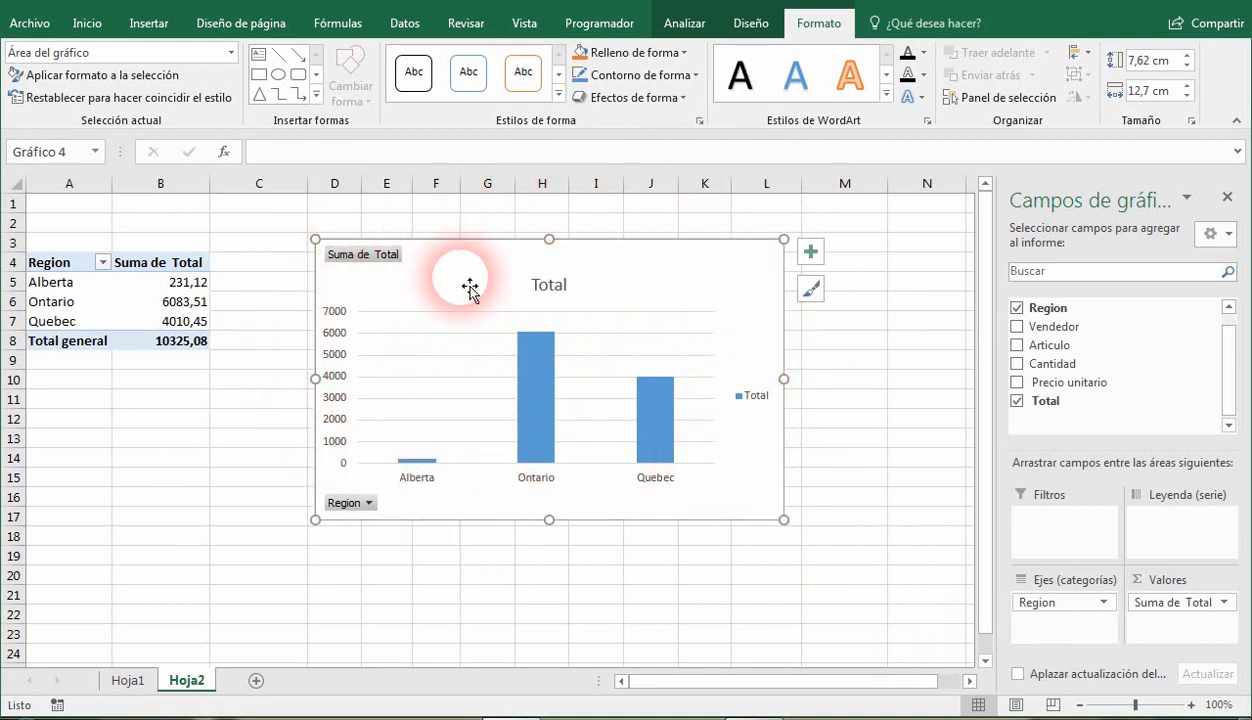
# Apply the dark gradient chart style with blue columns to the pivot chart and shift the chart slightly away from the table.
pyautogui.click(684, 24)
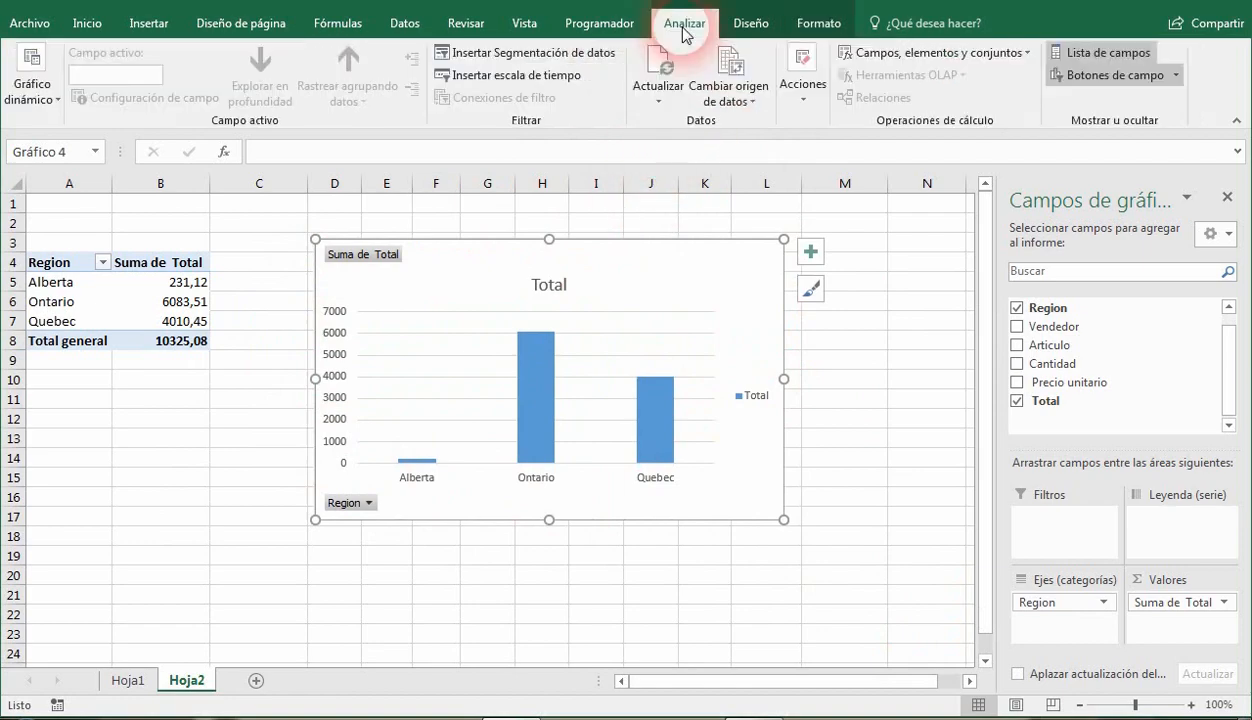
pyautogui.click(750, 24)
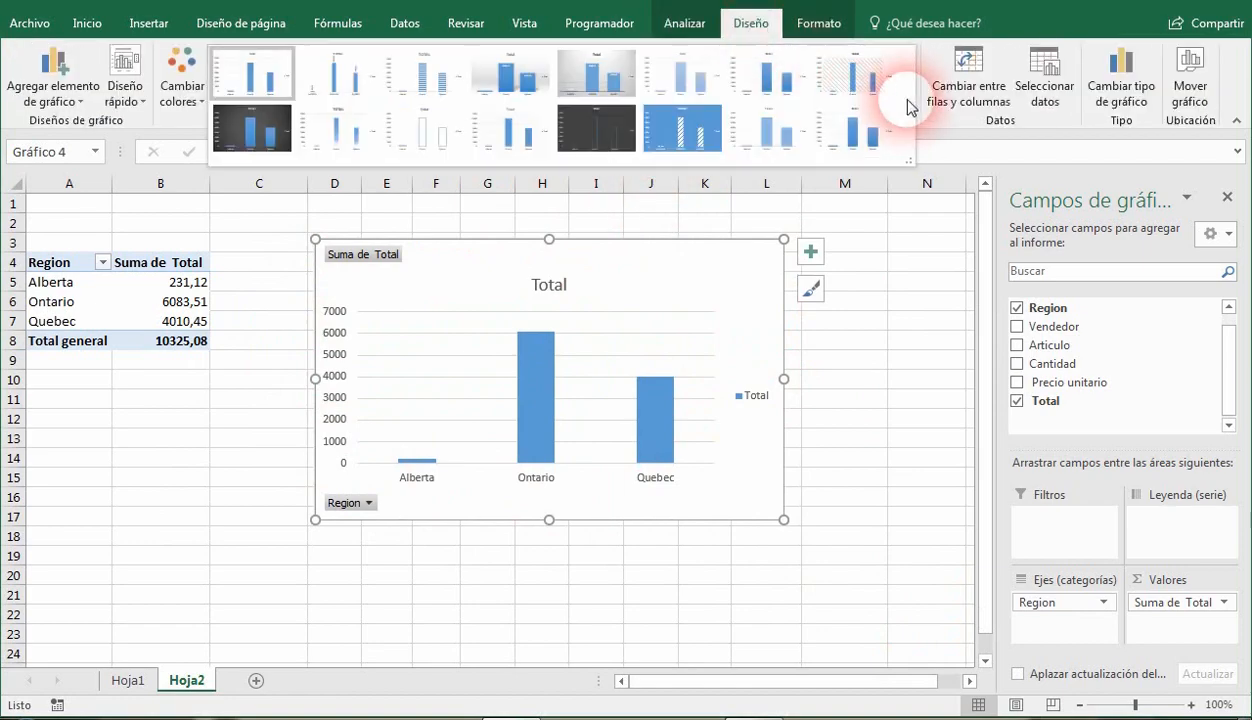
pyautogui.click(904, 92)
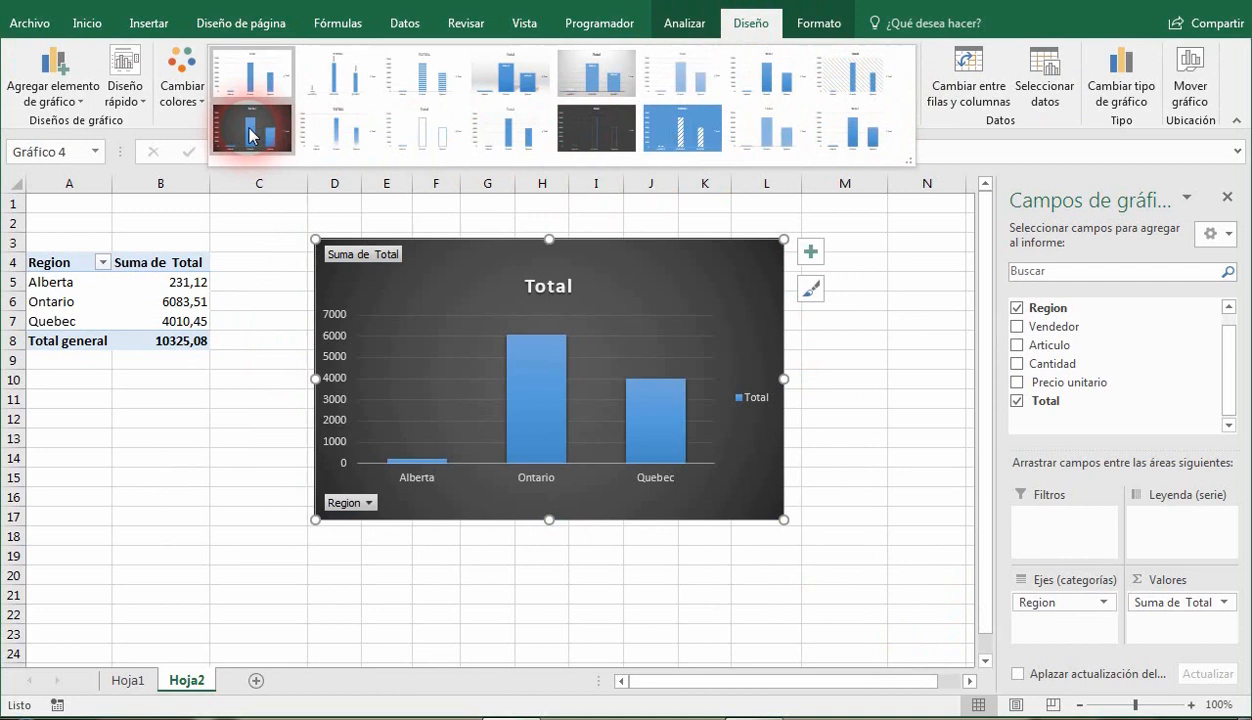
pyautogui.click(250, 136)
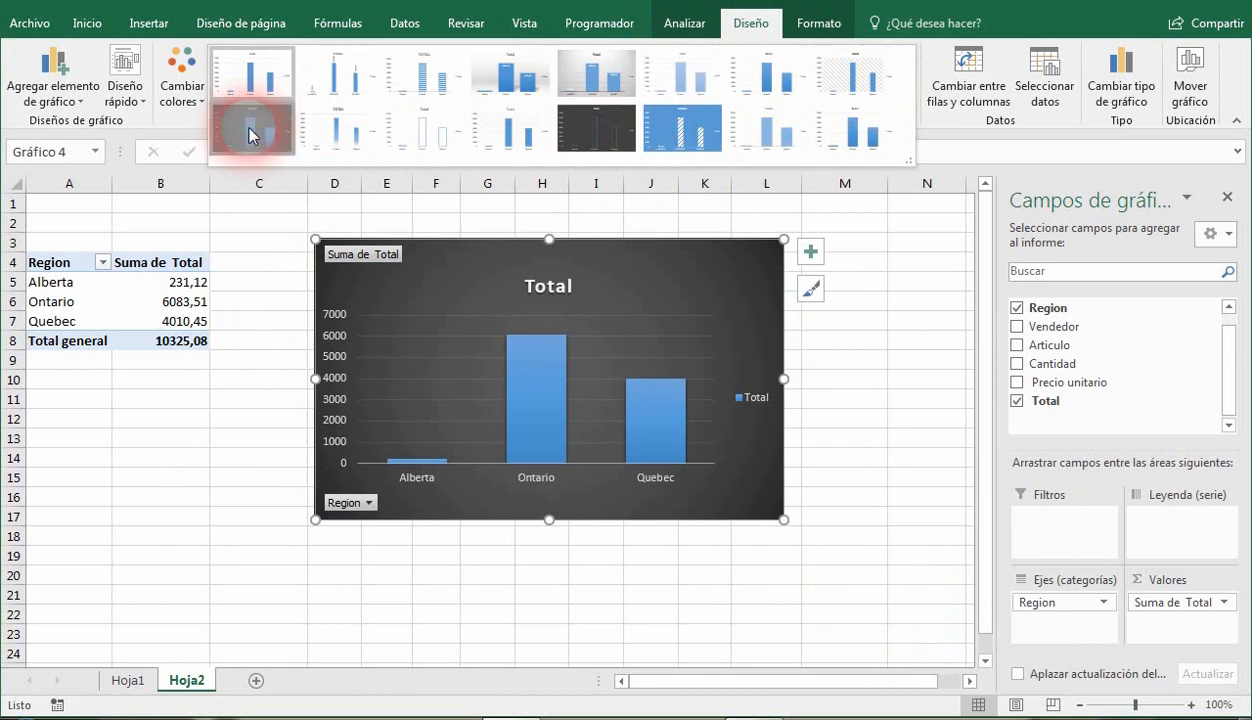
pyautogui.moveTo(701, 286); pyautogui.dragTo(755, 266)
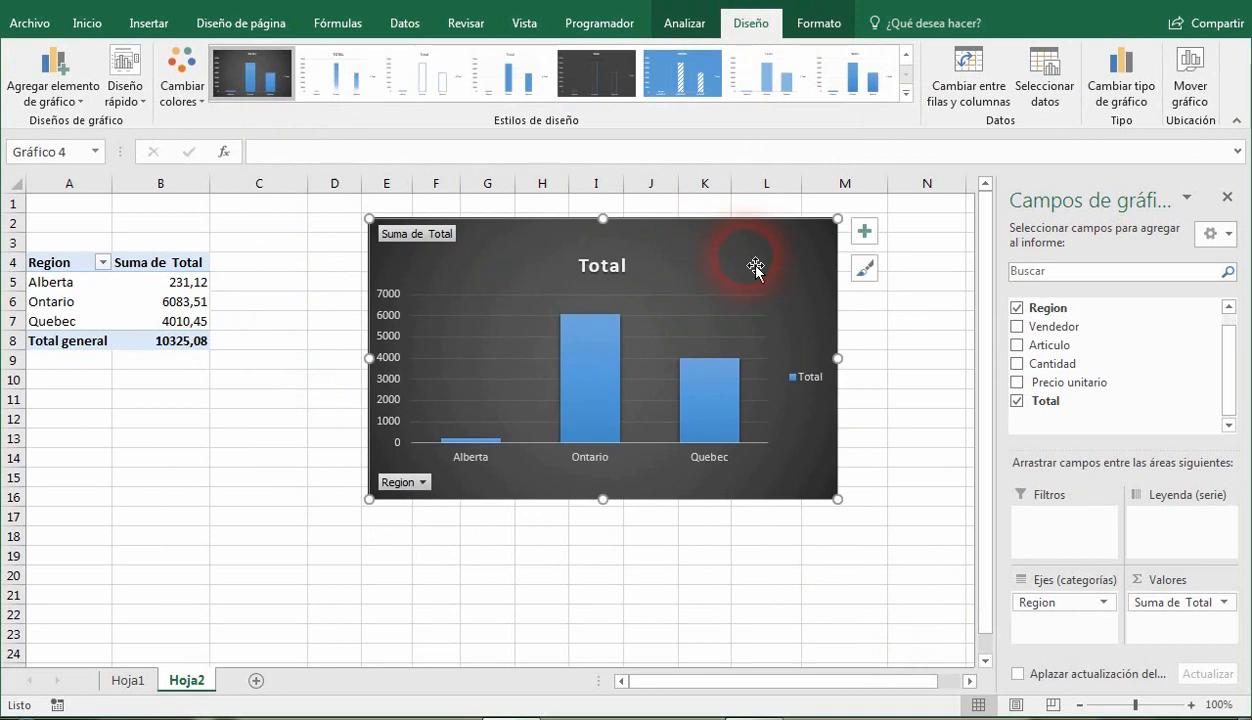
# Apply the medium green pivot table style with a solid green header row to the Region totals table.
pyautogui.click(173, 301)
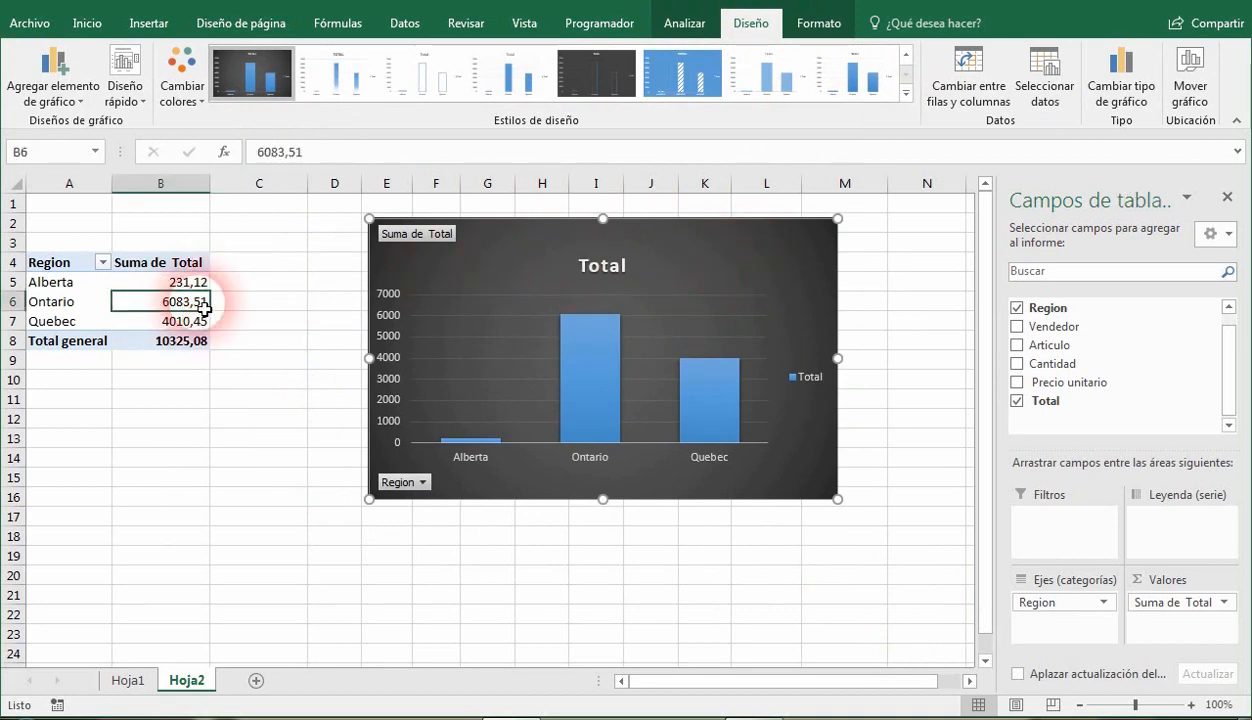
pyautogui.click(694, 22)
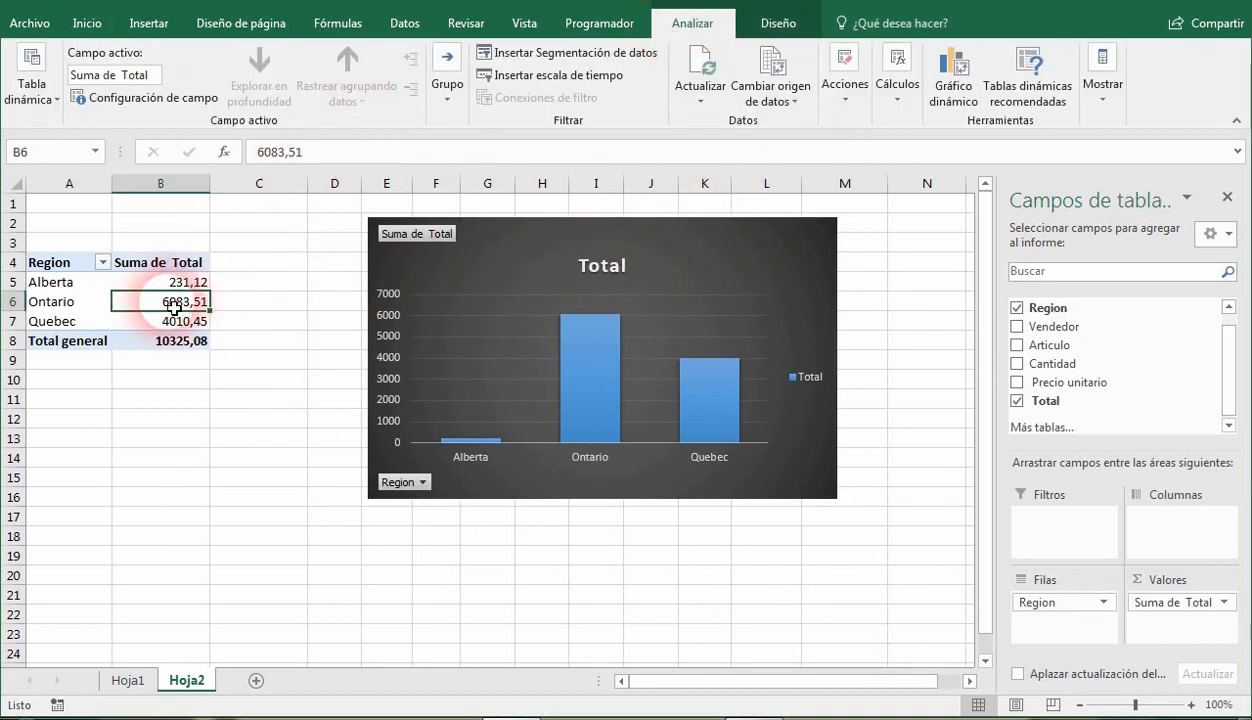
pyautogui.click(770, 22)
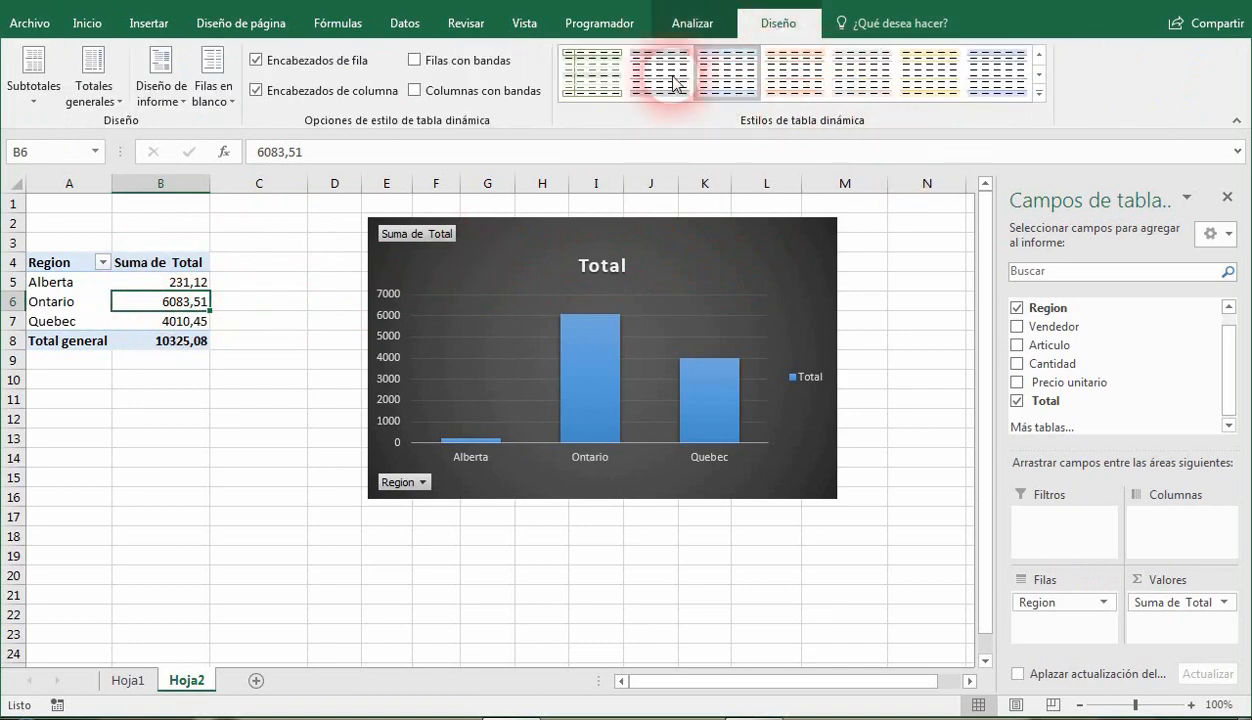
pyautogui.click(1038, 92)
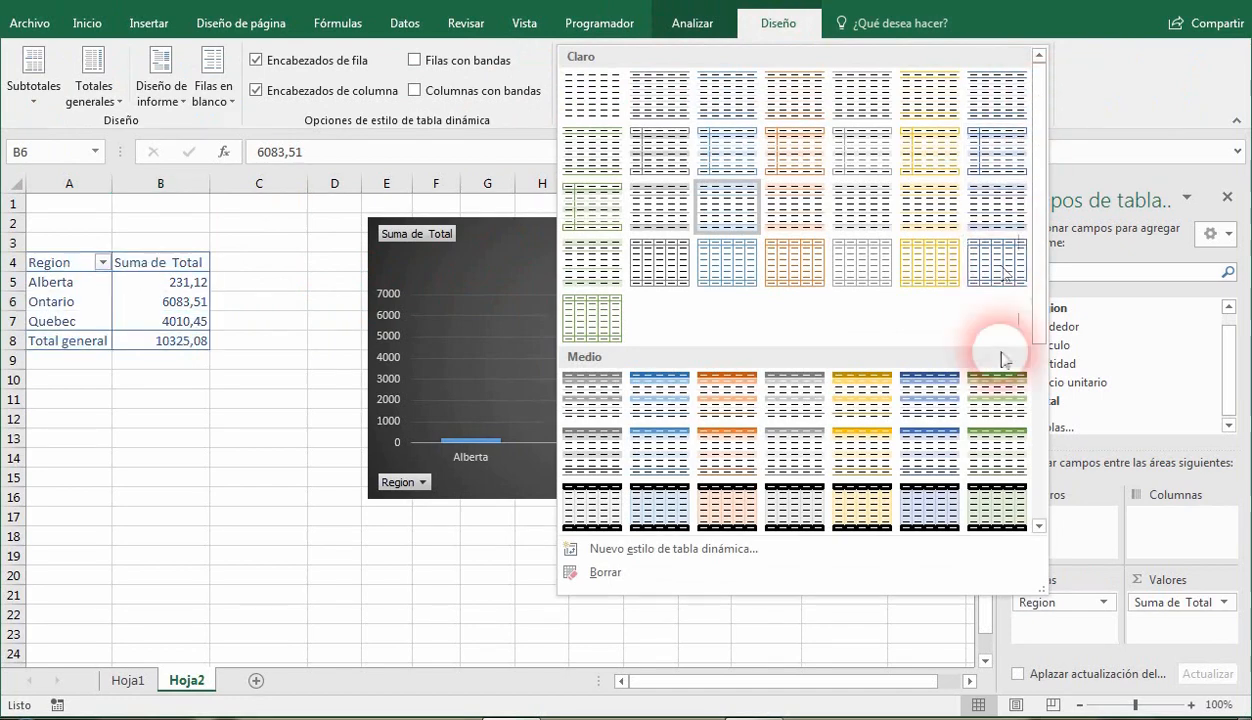
pyautogui.scroll(-5, 1047, 410)
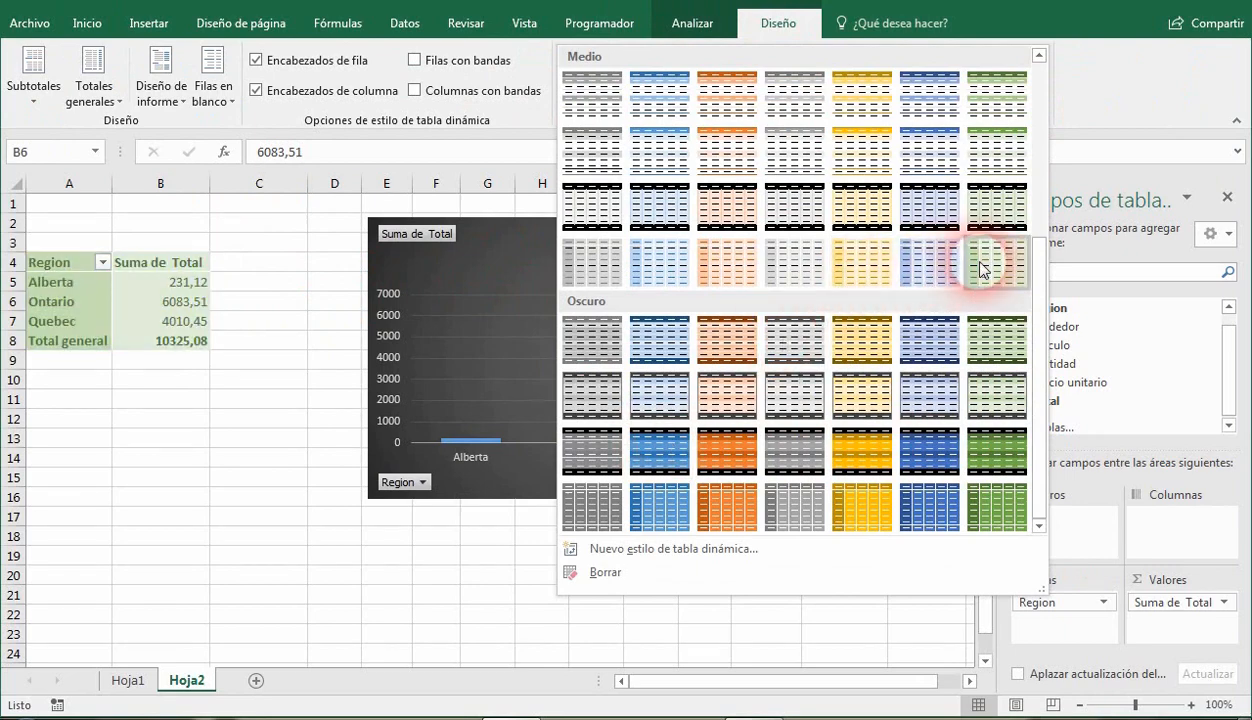
pyautogui.click(985, 171)
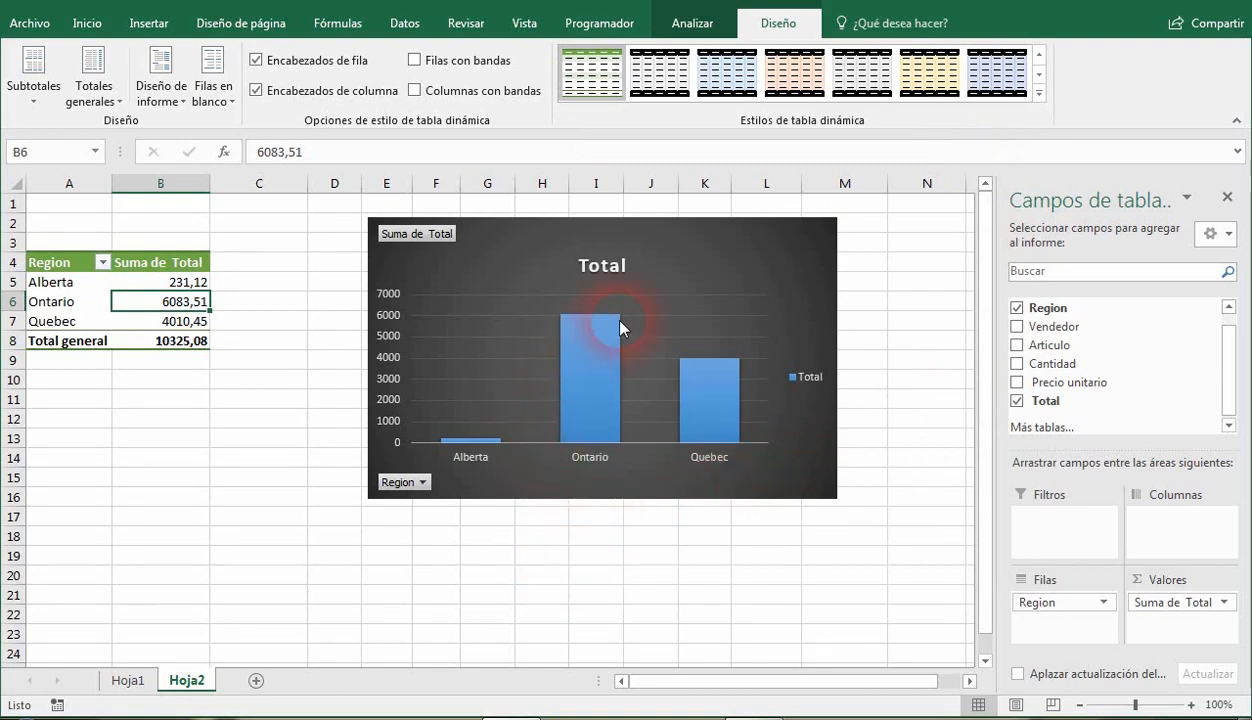
# Move the chart farther from the pivot table and add the Total field a second time to the Values area.
pyautogui.click(712, 29)
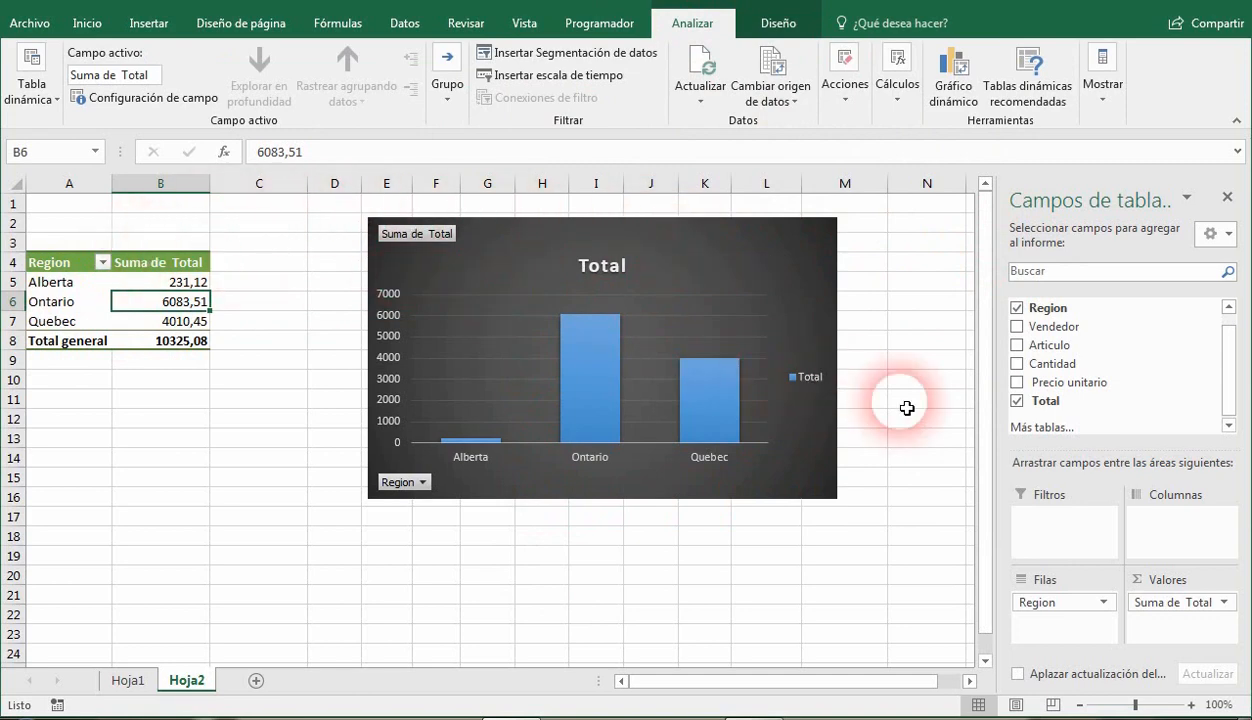
pyautogui.moveTo(540, 245); pyautogui.dragTo(665, 246)
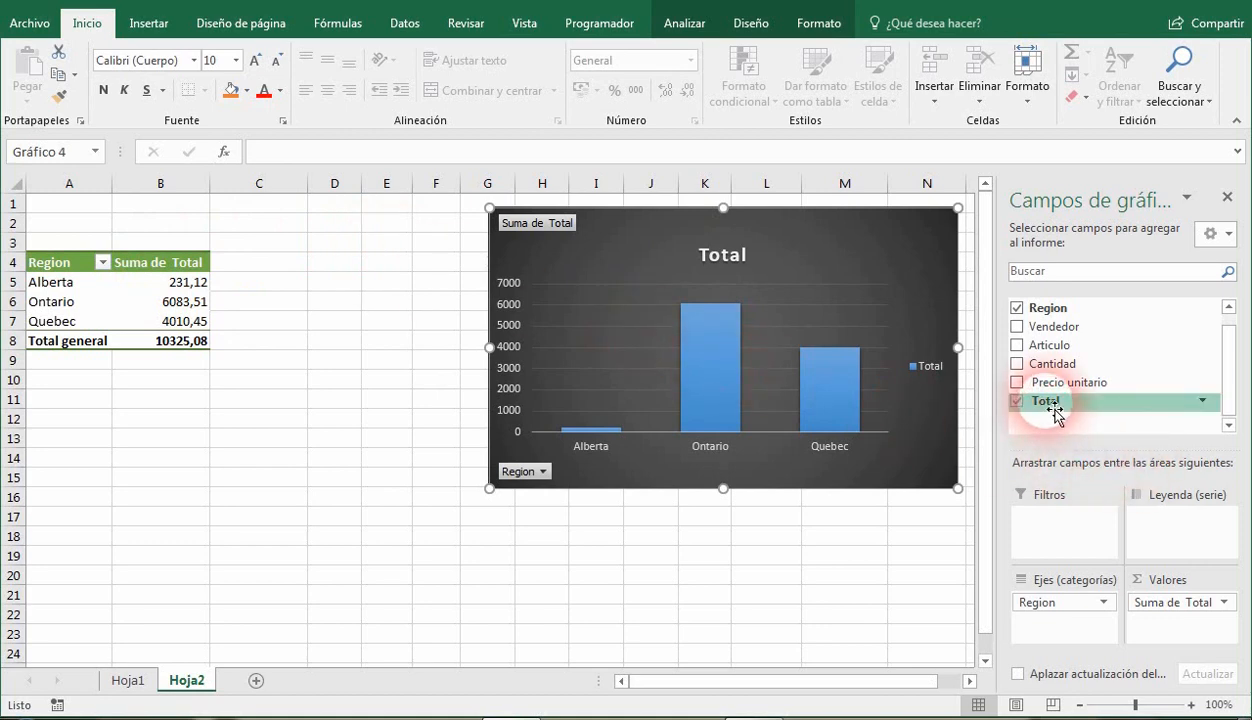
pyautogui.moveTo(1055, 413); pyautogui.dragTo(1195, 633)
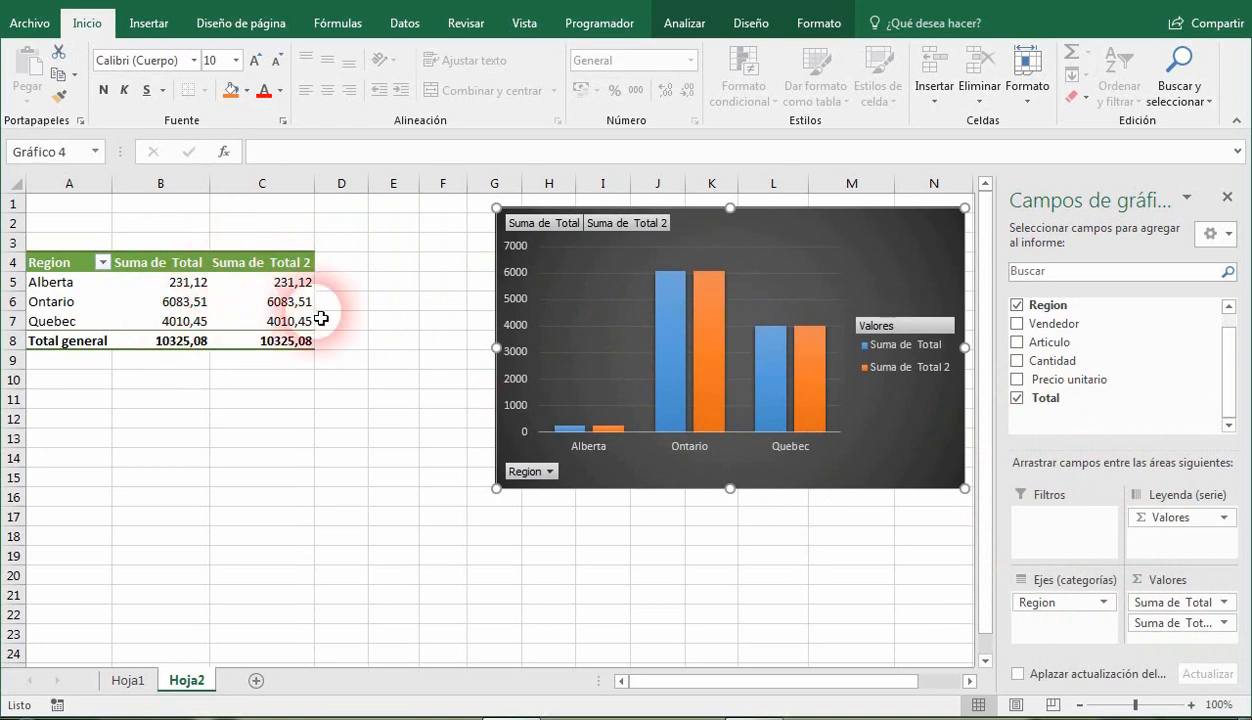
# Summarize the second Total column of the pivot table by count (Recuento).
pyautogui.moveTo(270, 290)
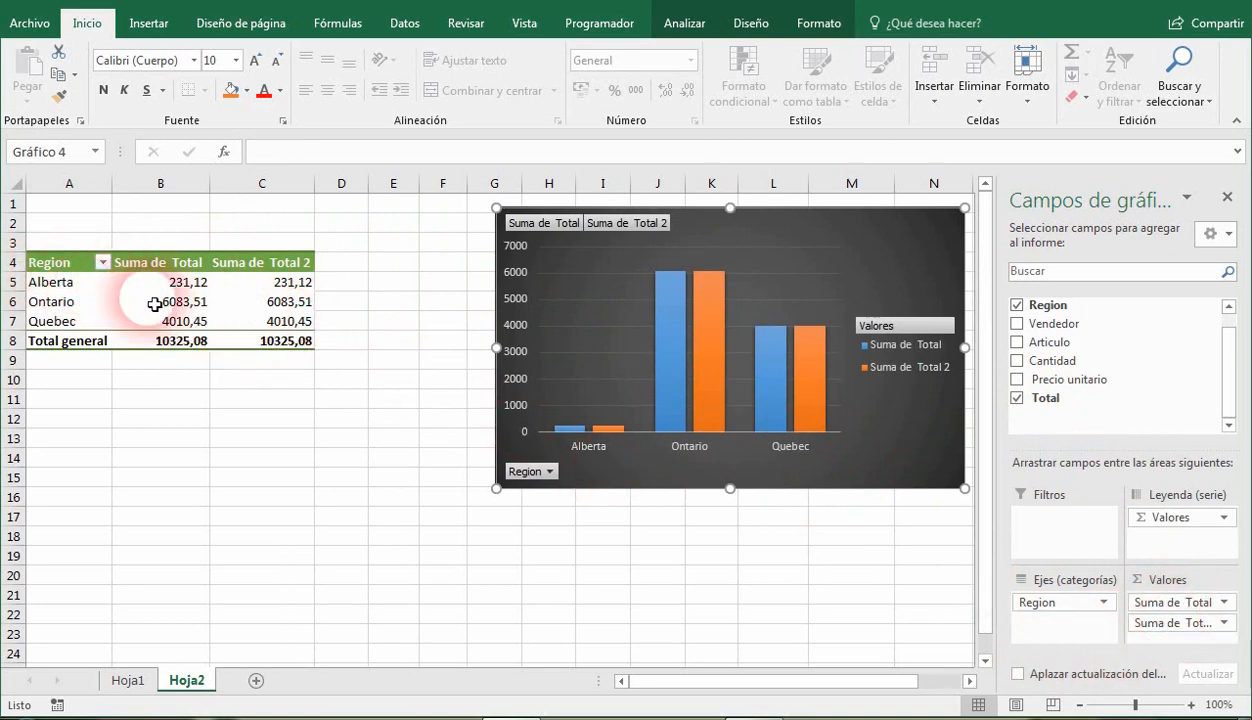
pyautogui.rightClick(265, 289)
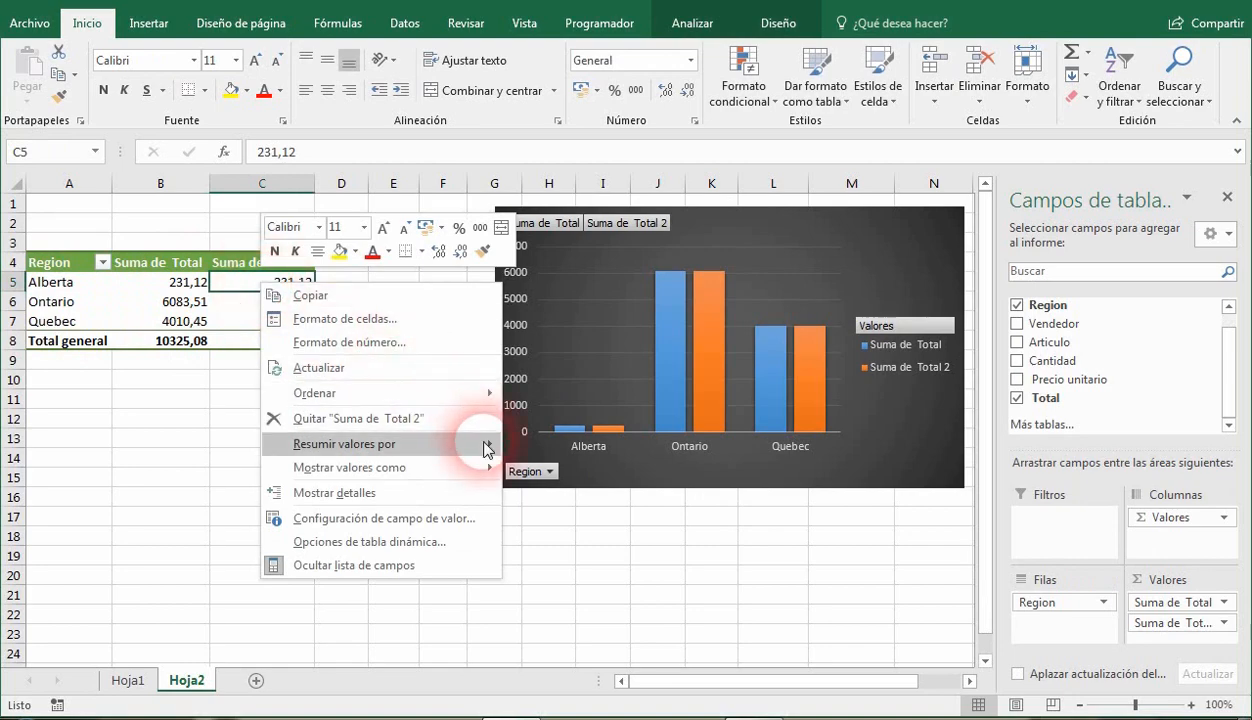
pyautogui.moveTo(487, 449)
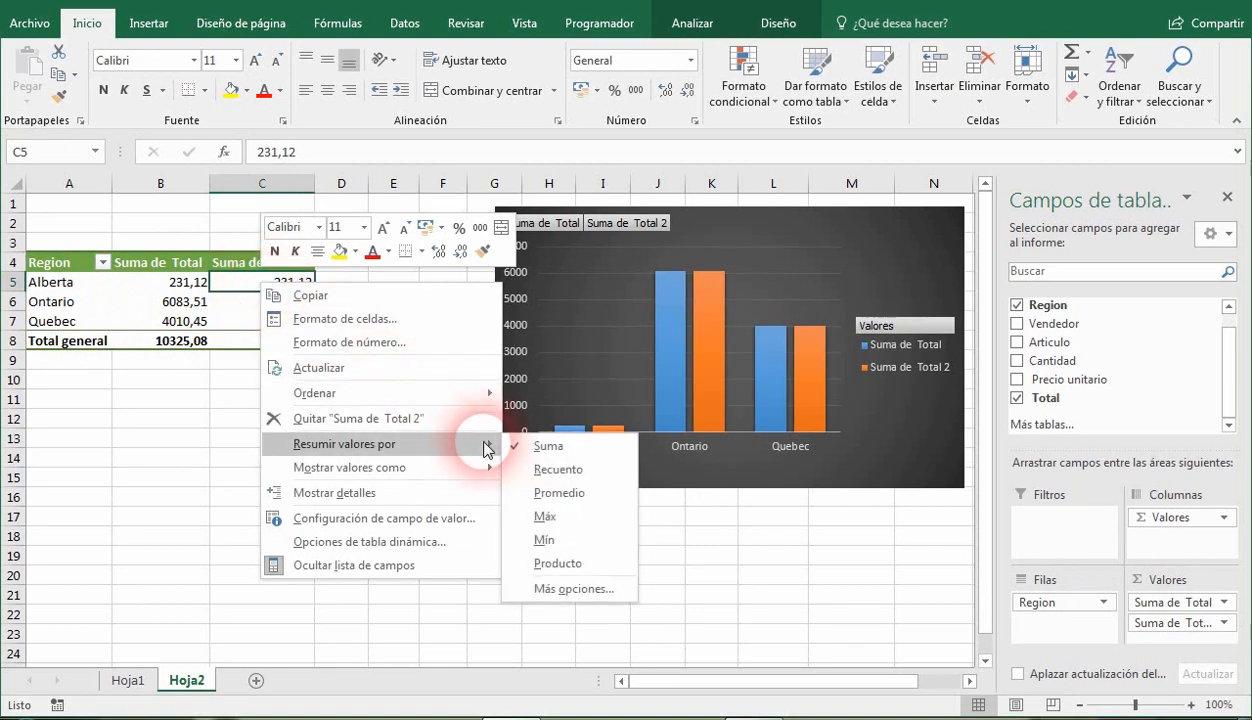
pyautogui.click(555, 469)
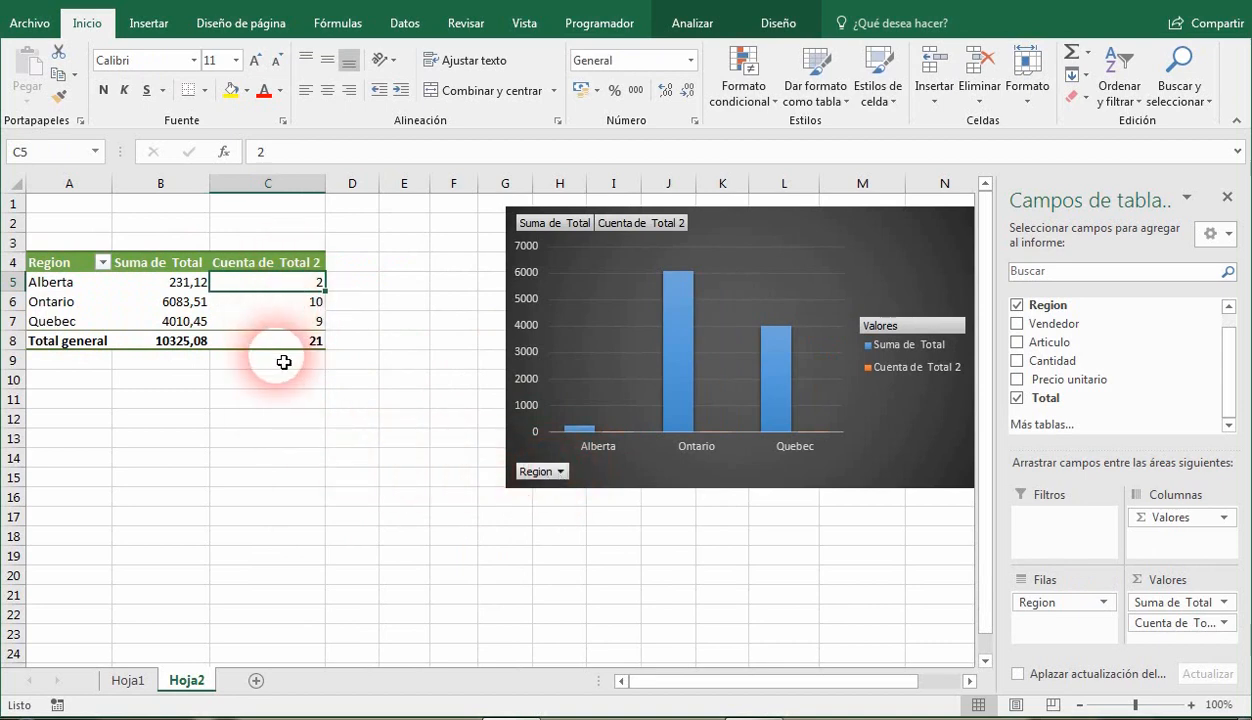
# Compare Alberta's total sales with its number of sales records in the pivot table's sum and count columns.
pyautogui.moveTo(290, 357)
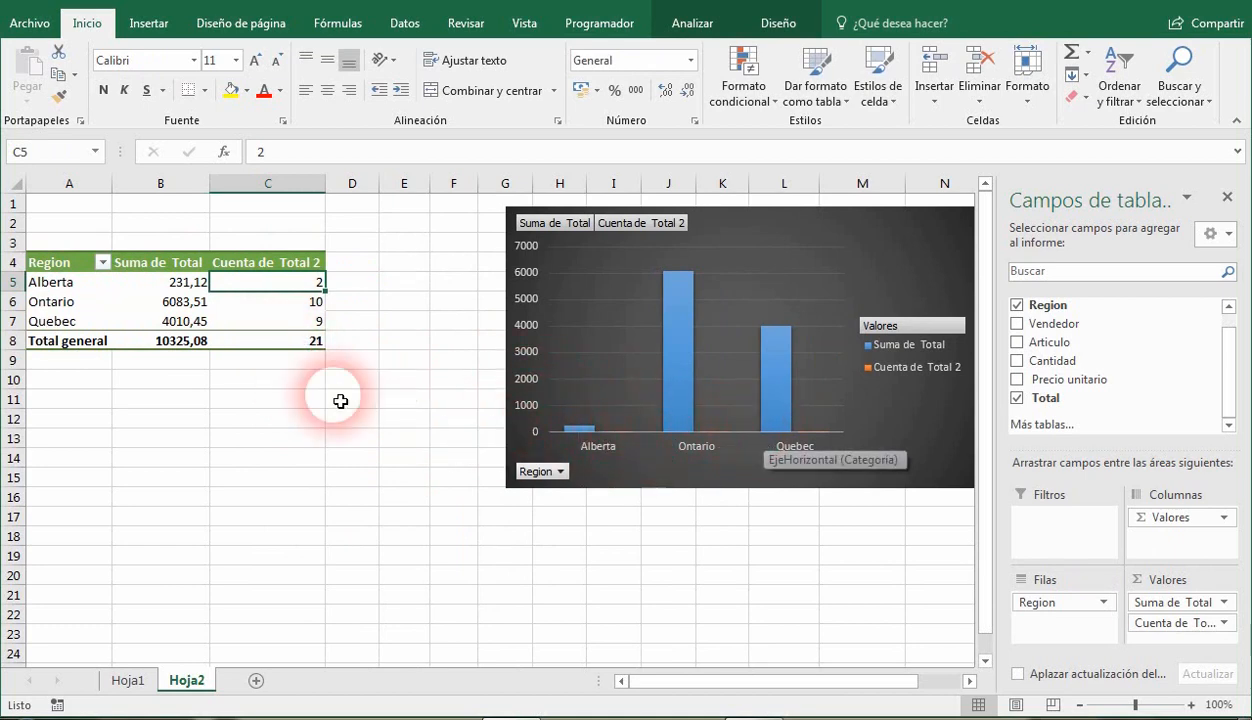
pyautogui.moveTo(303, 291)
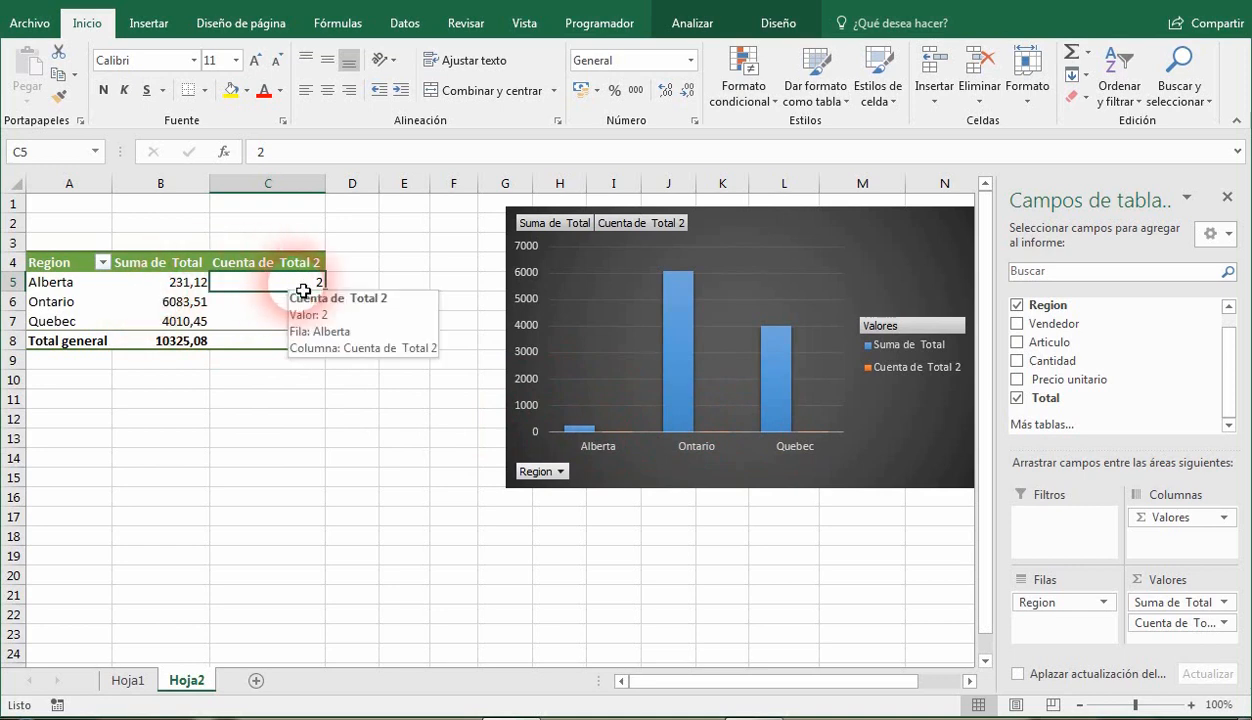
pyautogui.click(178, 283)
pyautogui.click(265, 285)
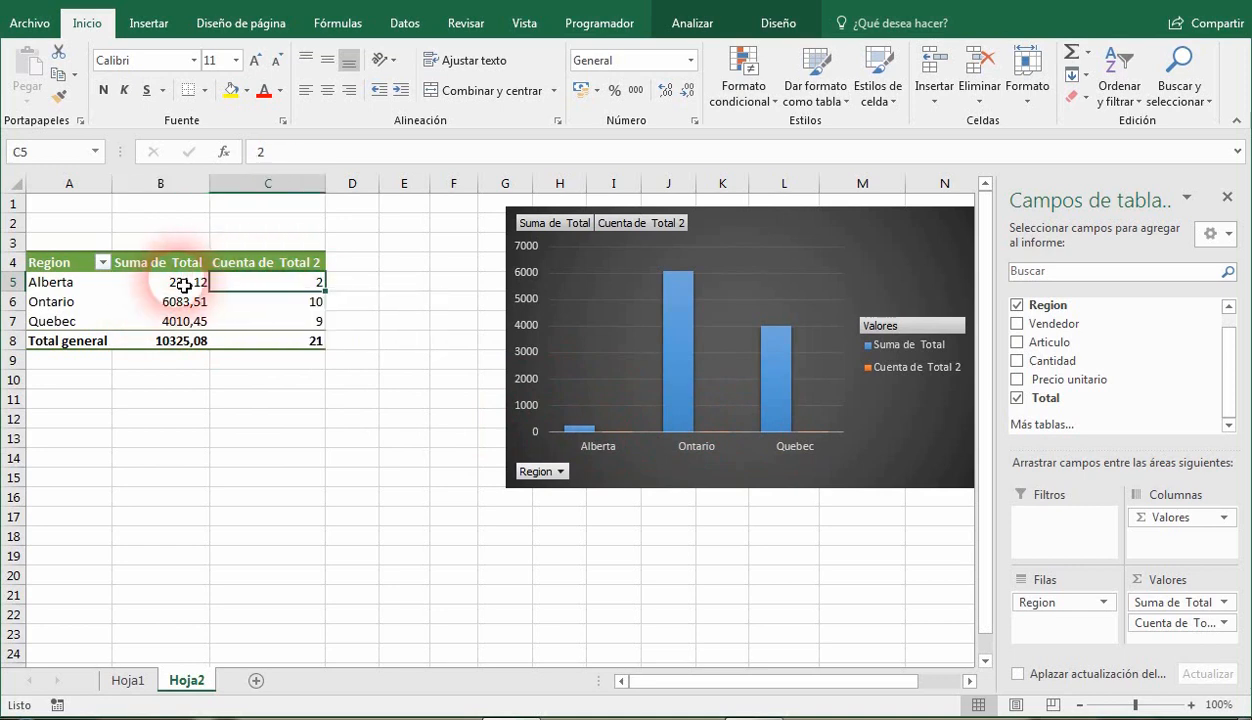
pyautogui.click(184, 286)
pyautogui.click(256, 284)
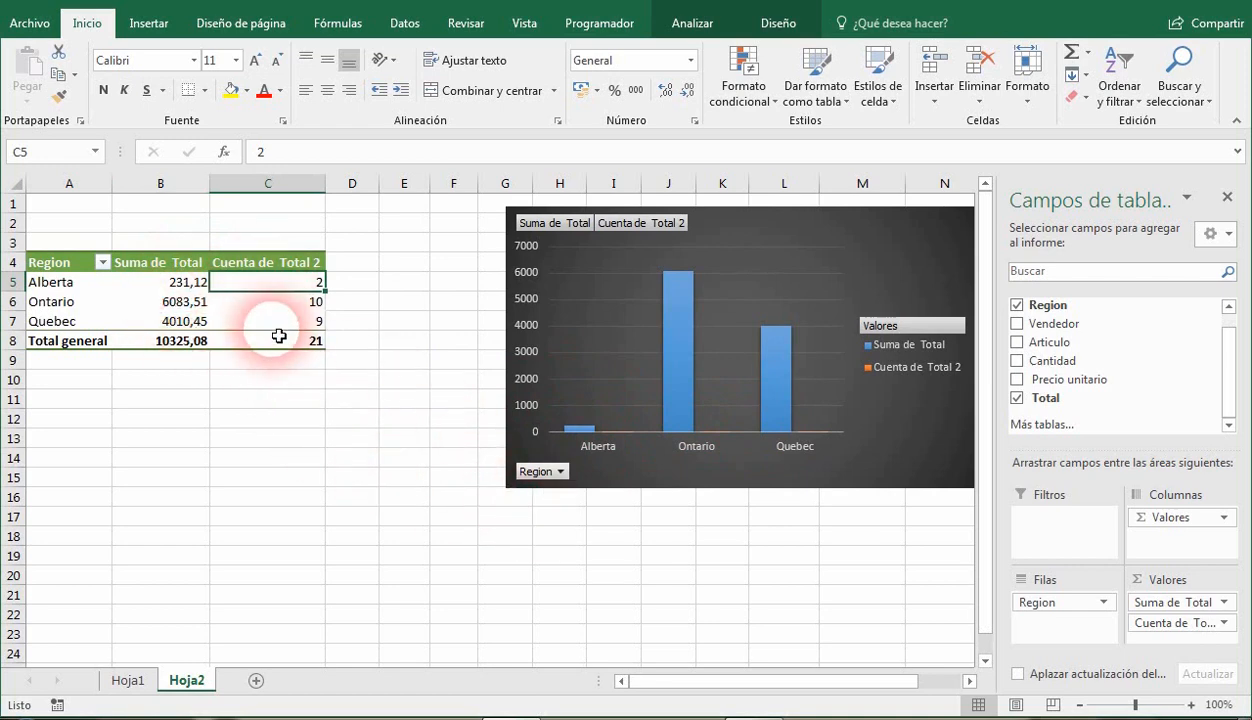
# Change the pivot chart to a combo chart with Suma de Total as clustered columns and Cuenta de Total 2 as a line on the secondary axis.
pyautogui.click(935, 233)
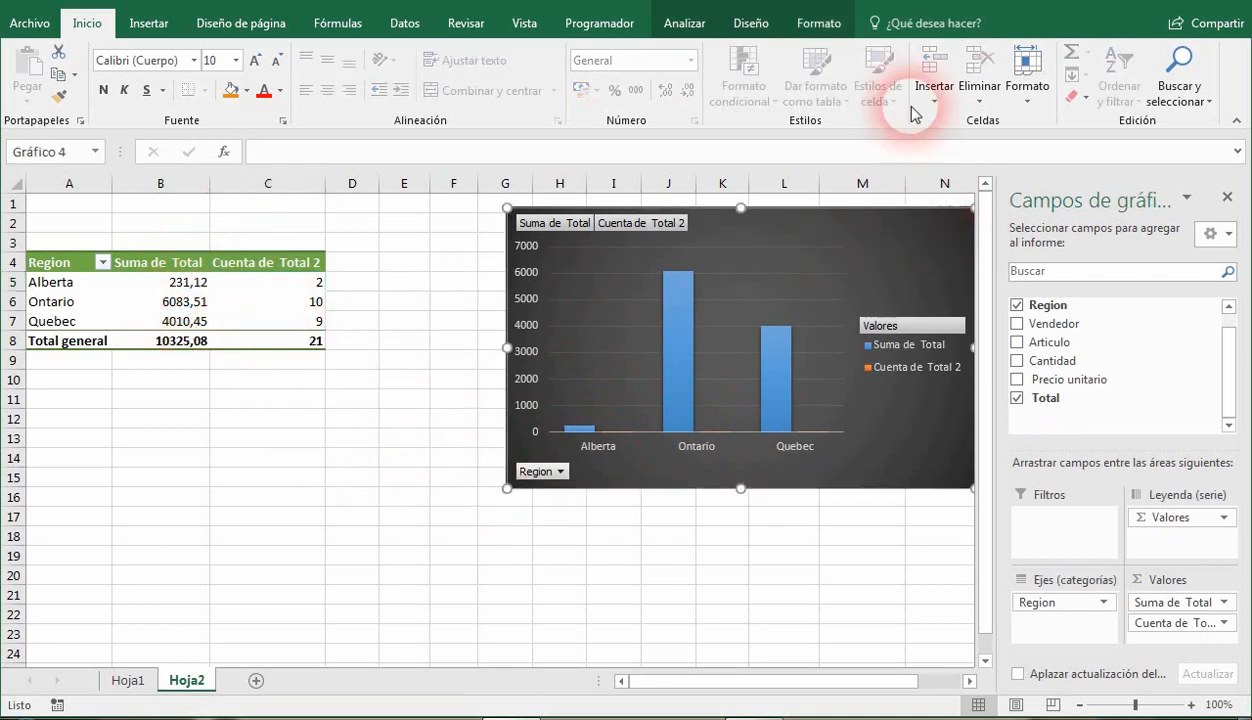
pyautogui.click(668, 21)
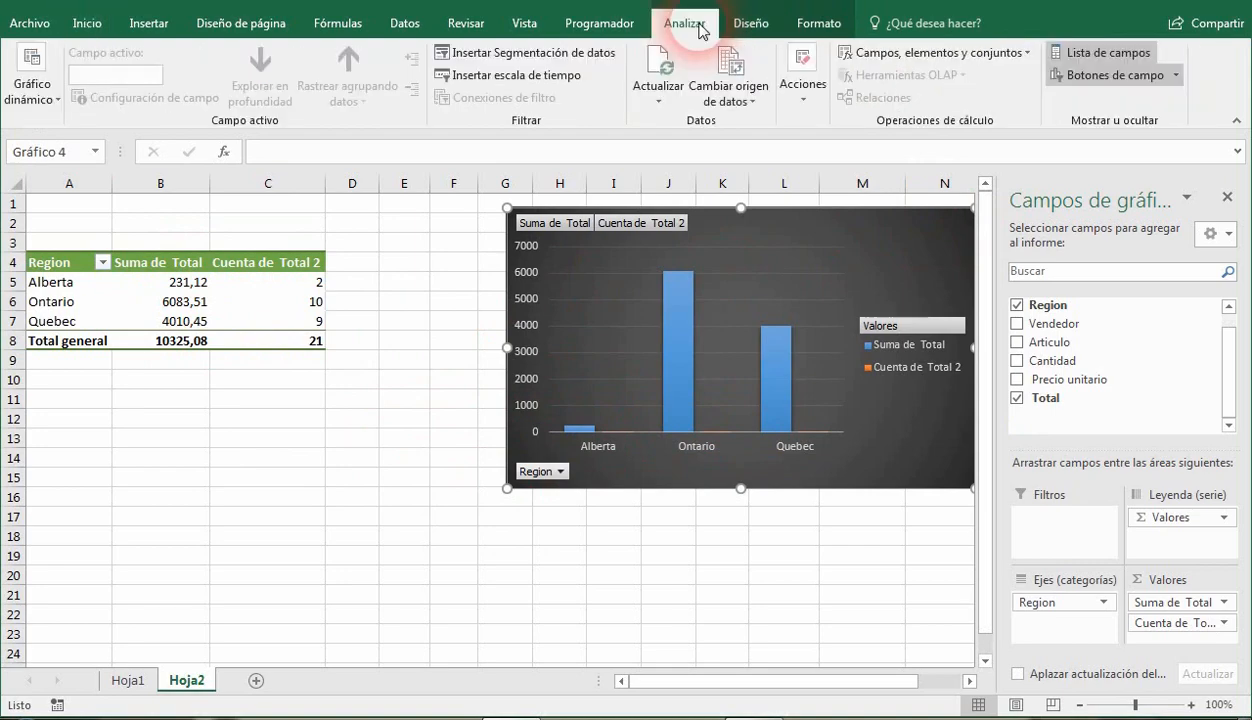
pyautogui.click(750, 24)
pyautogui.click(1119, 65)
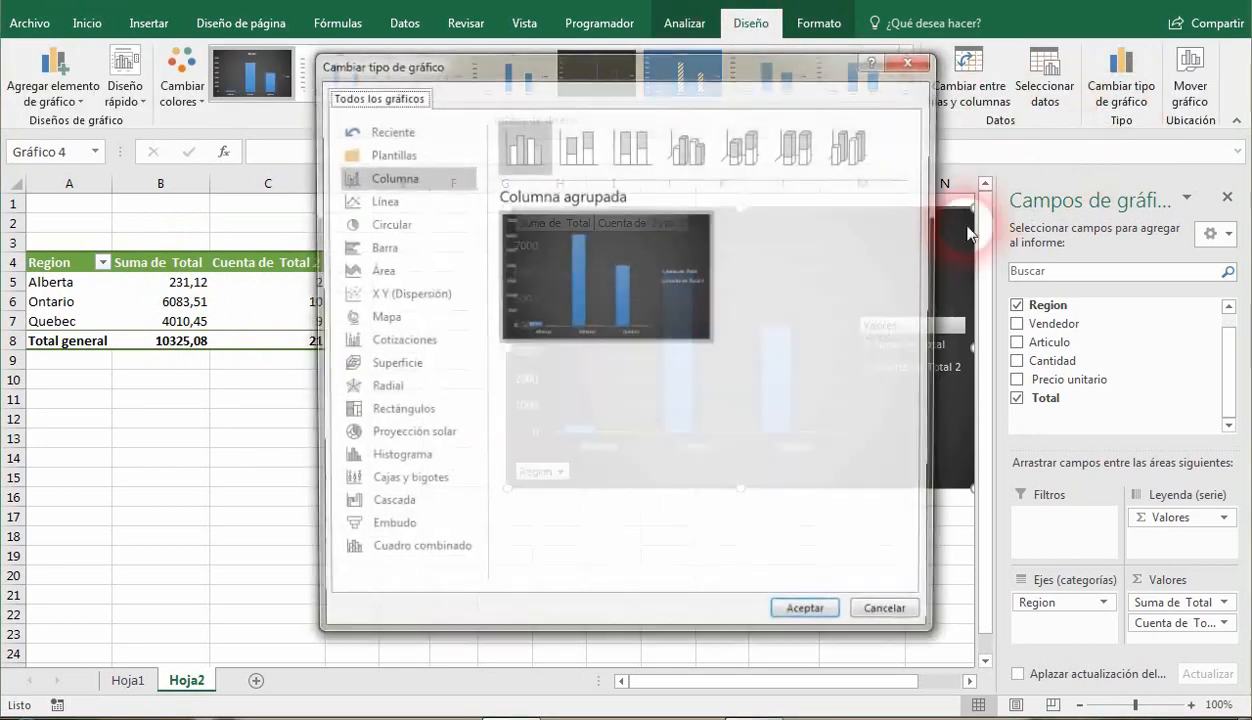
pyautogui.click(433, 555)
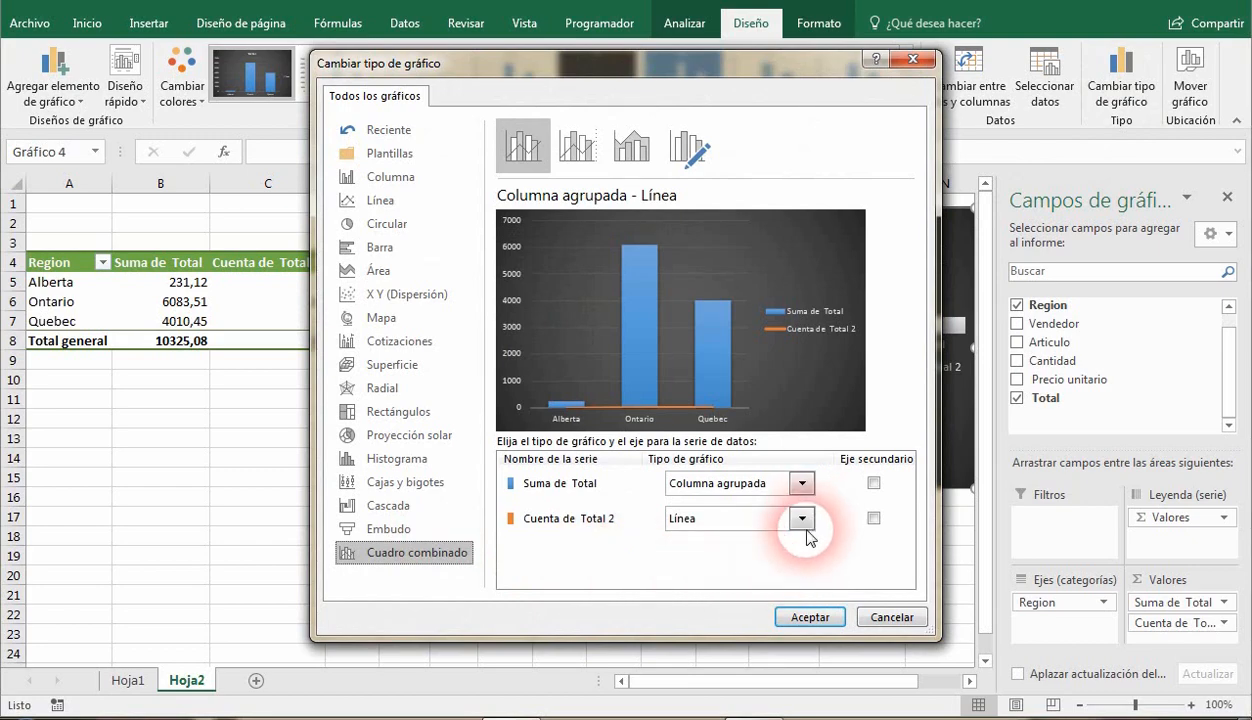
pyautogui.click(873, 518)
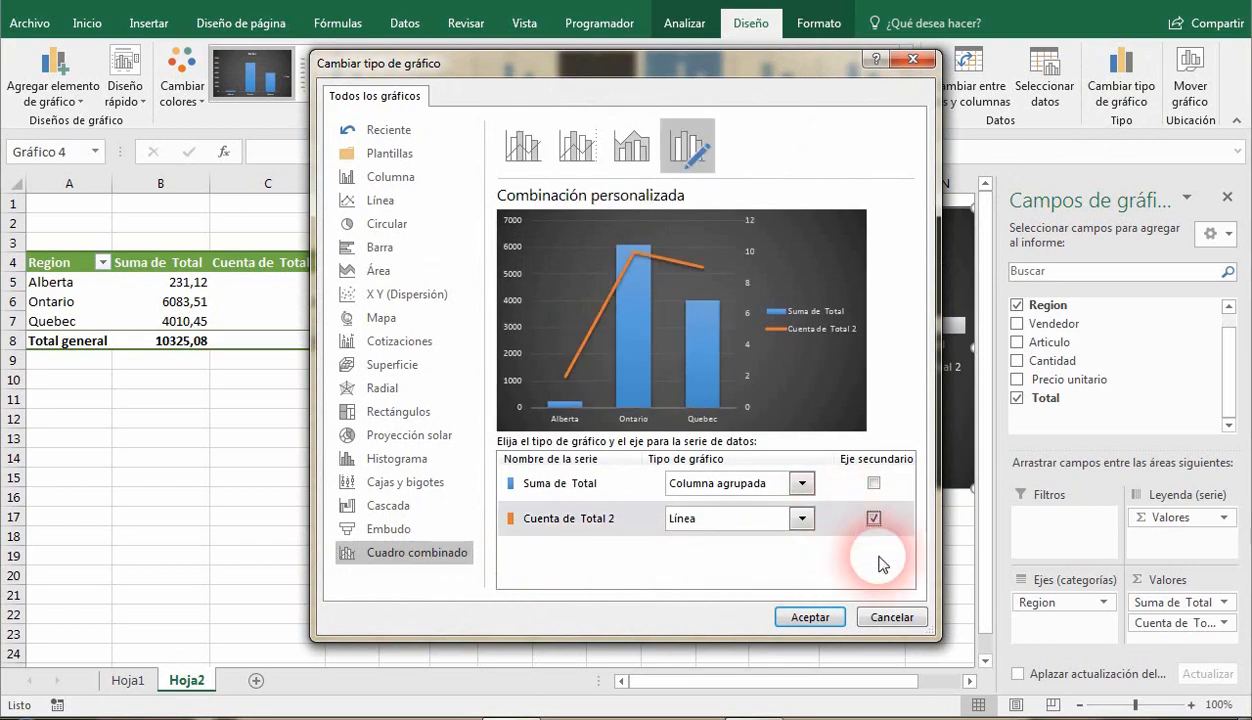
pyautogui.click(815, 618)
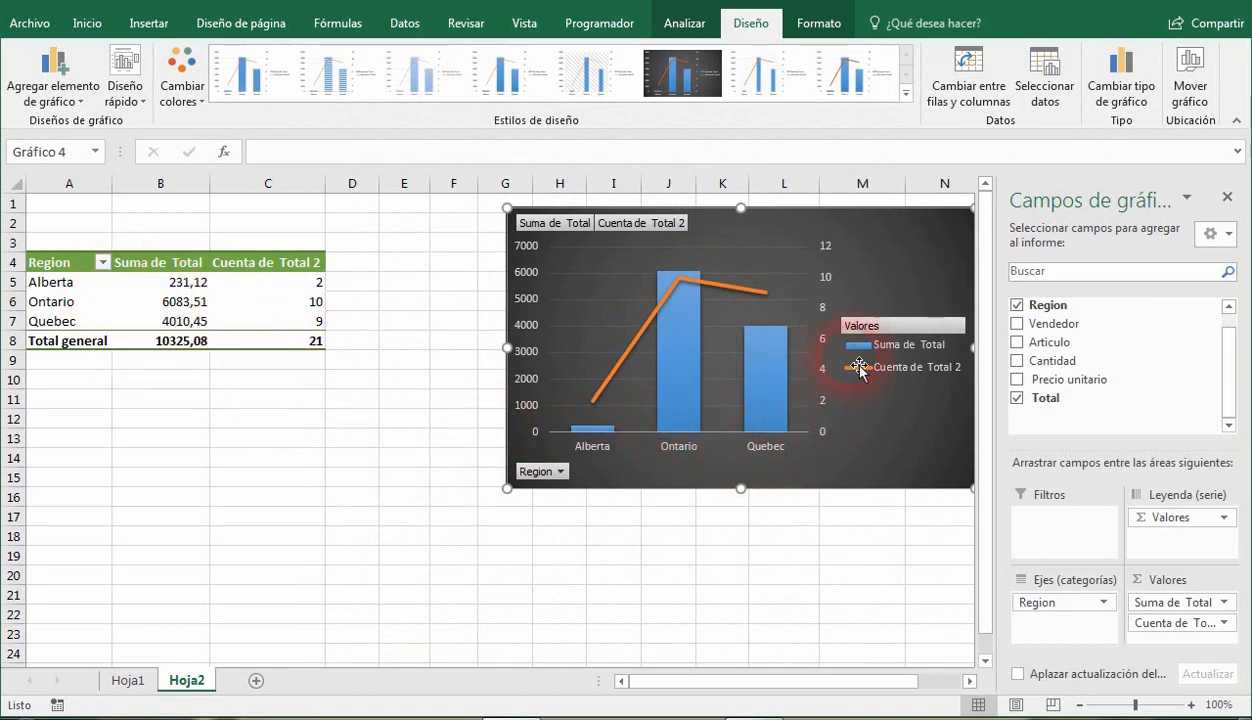
pyautogui.click(1120, 75)
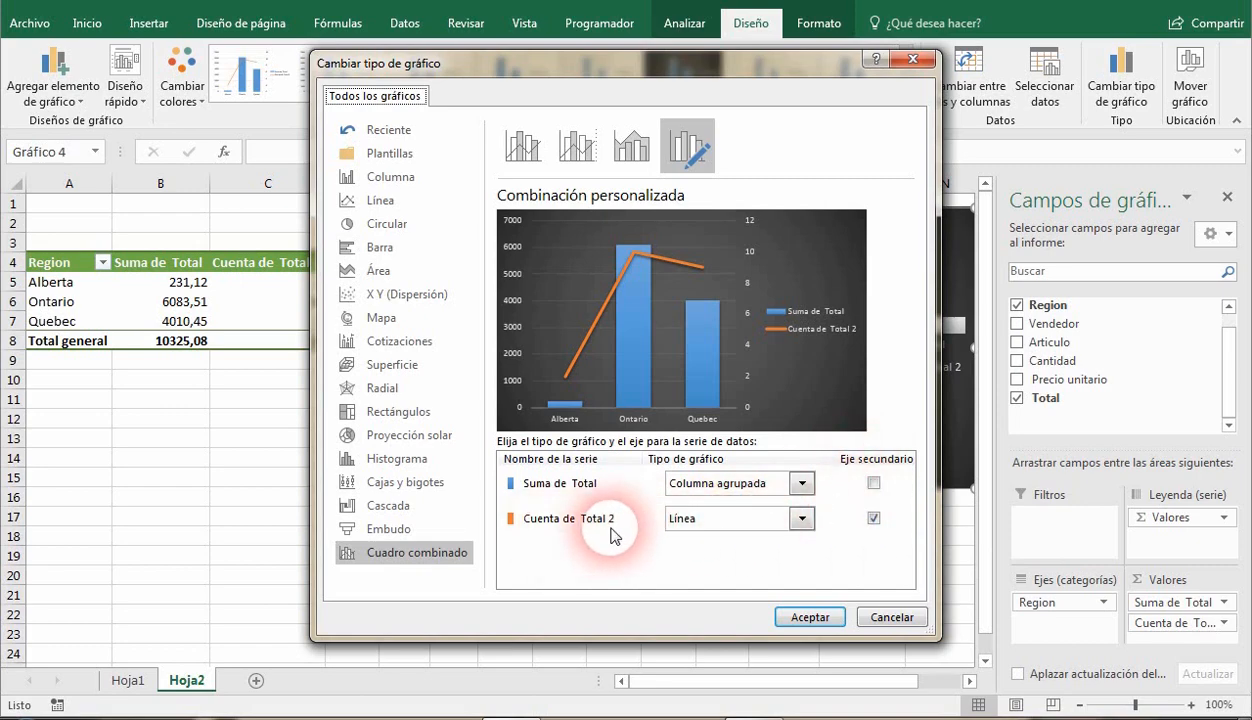
pyautogui.click(809, 617)
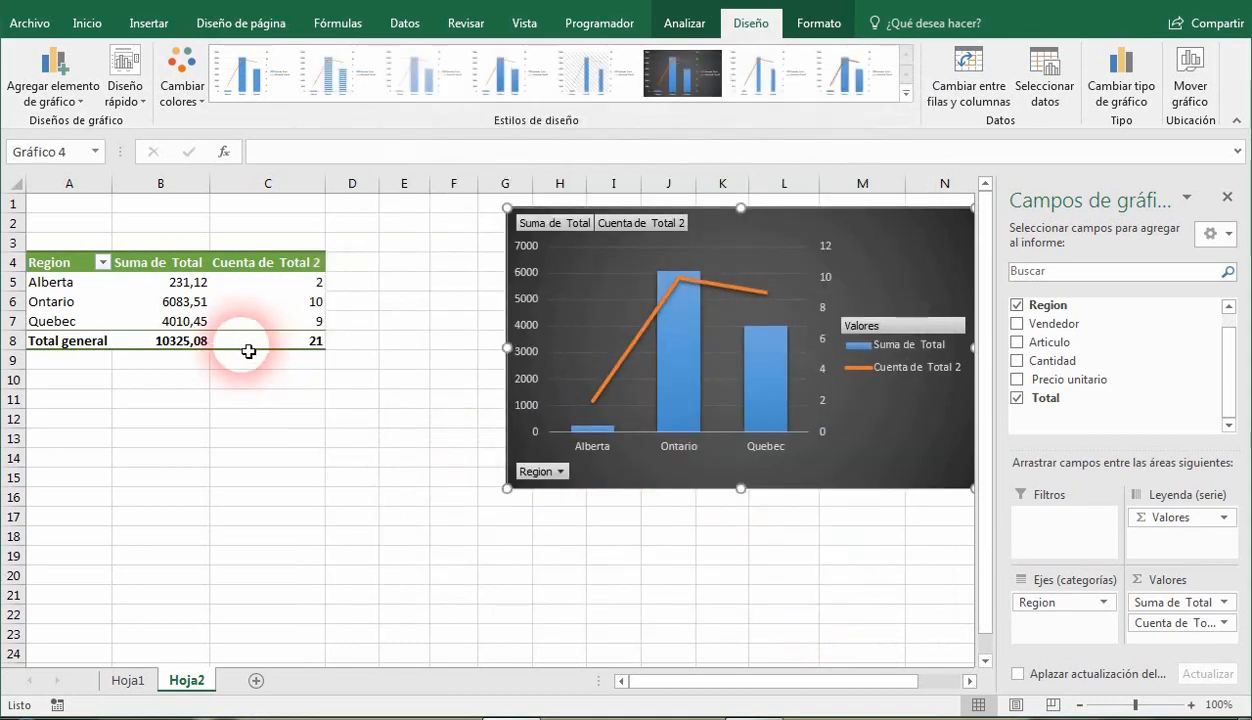
# Show the Suma de Total values in the pivot table as a percentage of the grand total (% del total general).
pyautogui.click(176, 300)
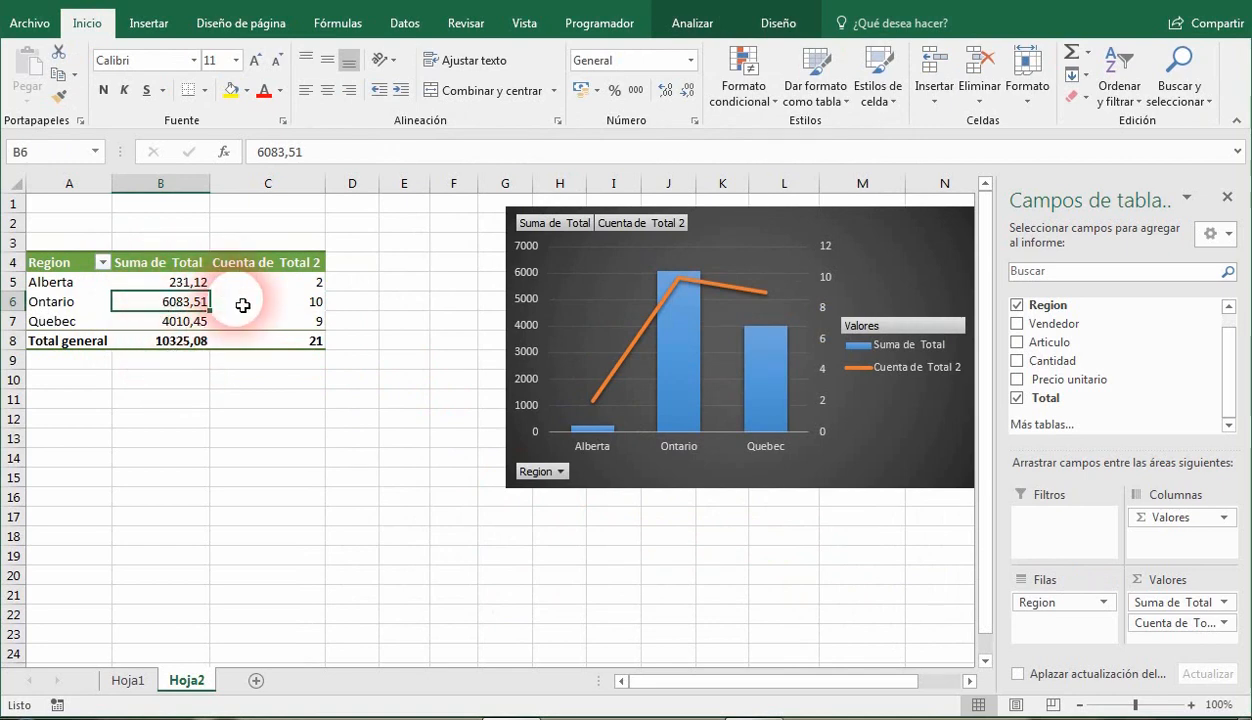
pyautogui.moveTo(183, 309)
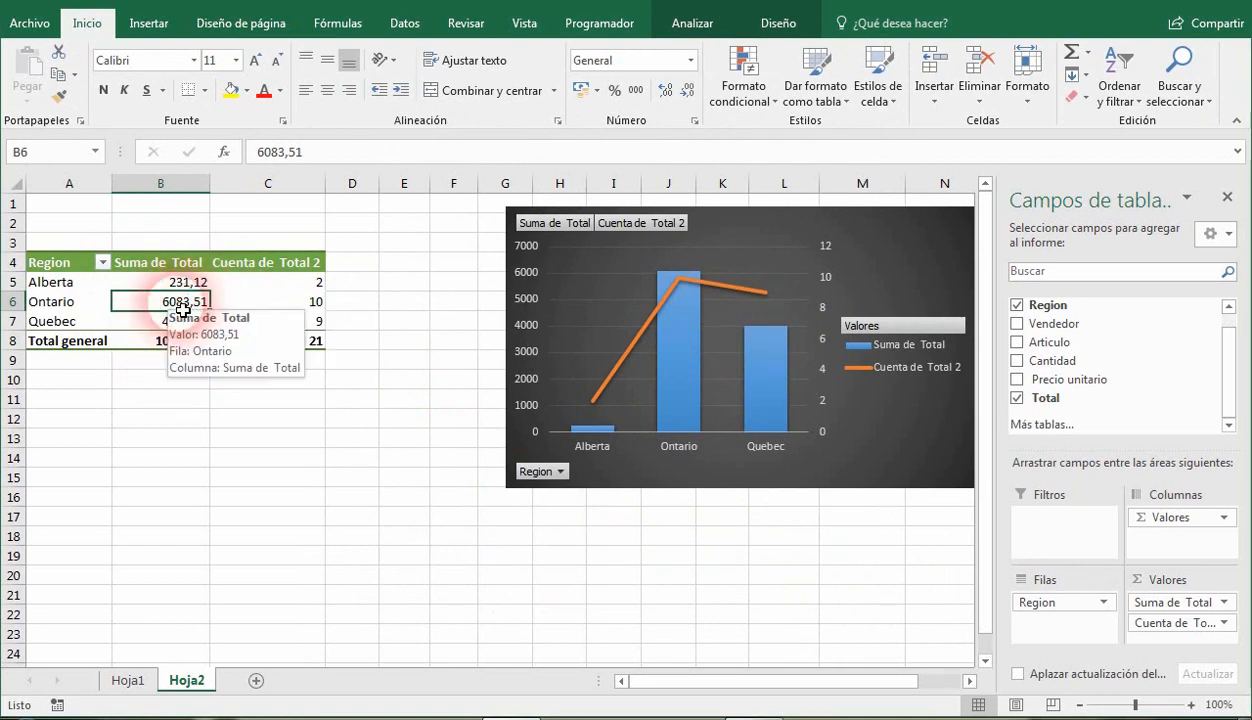
pyautogui.rightClick(177, 309)
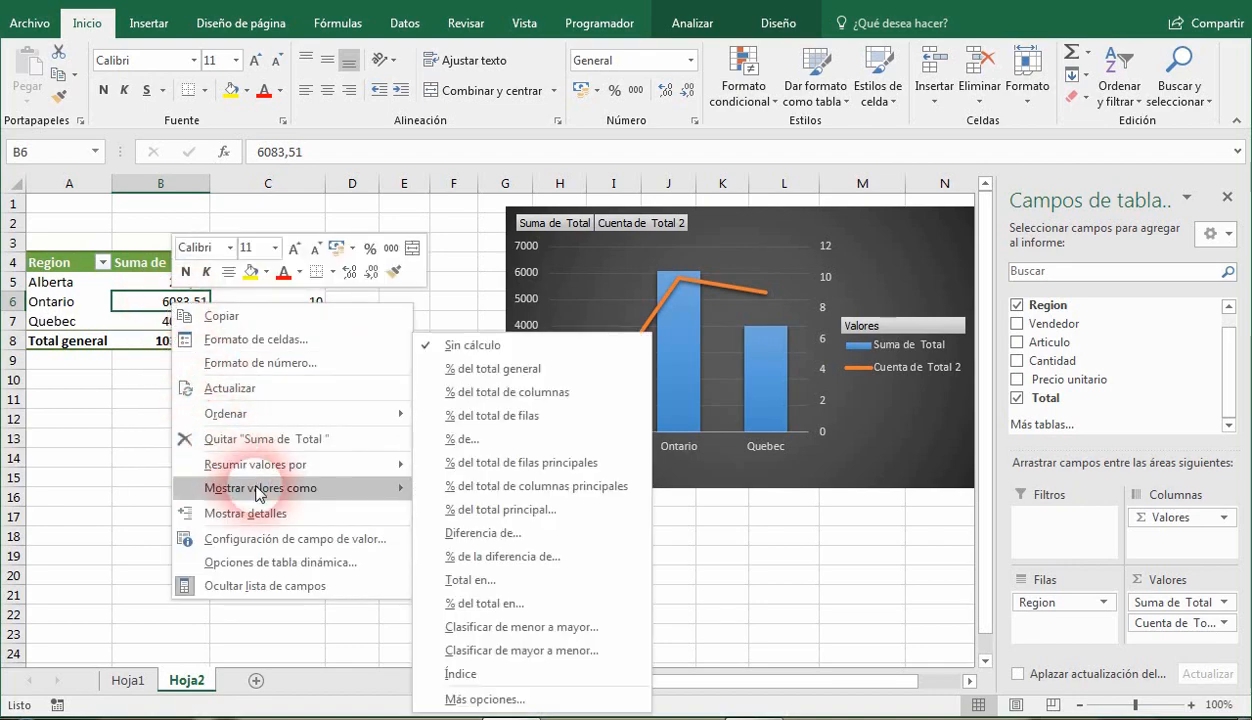
pyautogui.click(517, 377)
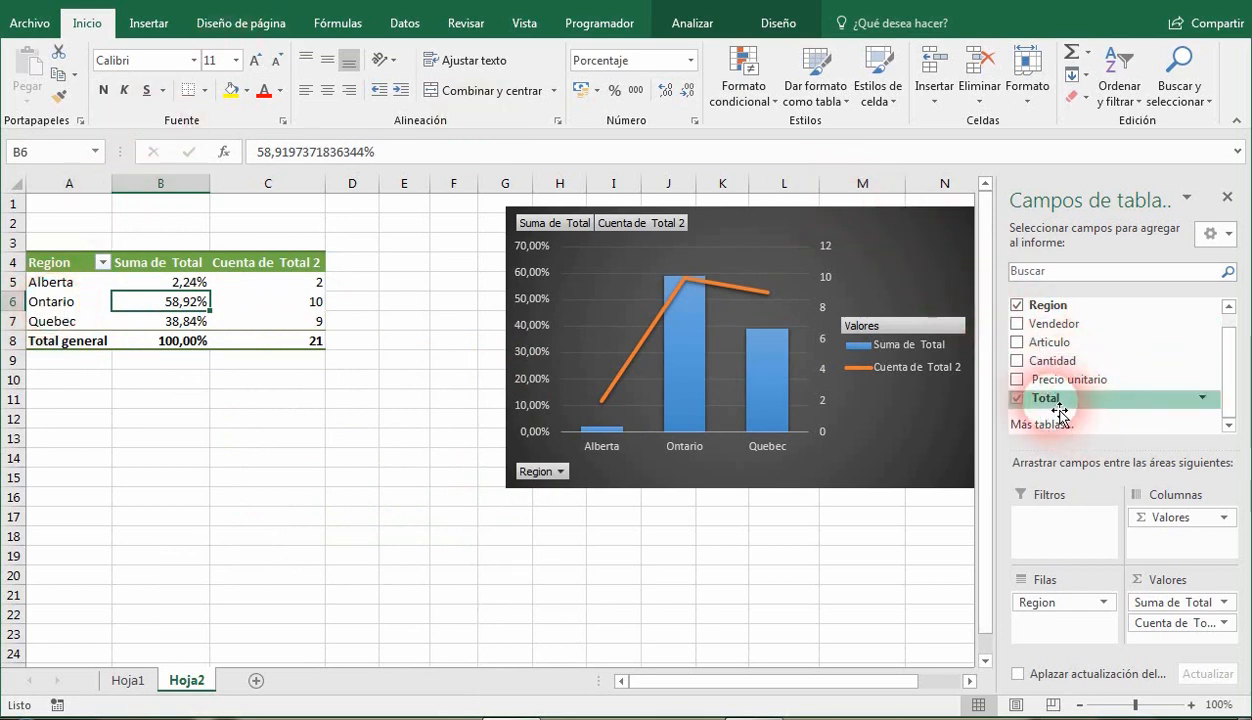
# Add the Total field again as the first item in the Values area and move the chart closer to the pivot table.
pyautogui.moveTo(1059, 412); pyautogui.dragTo(1166, 580)
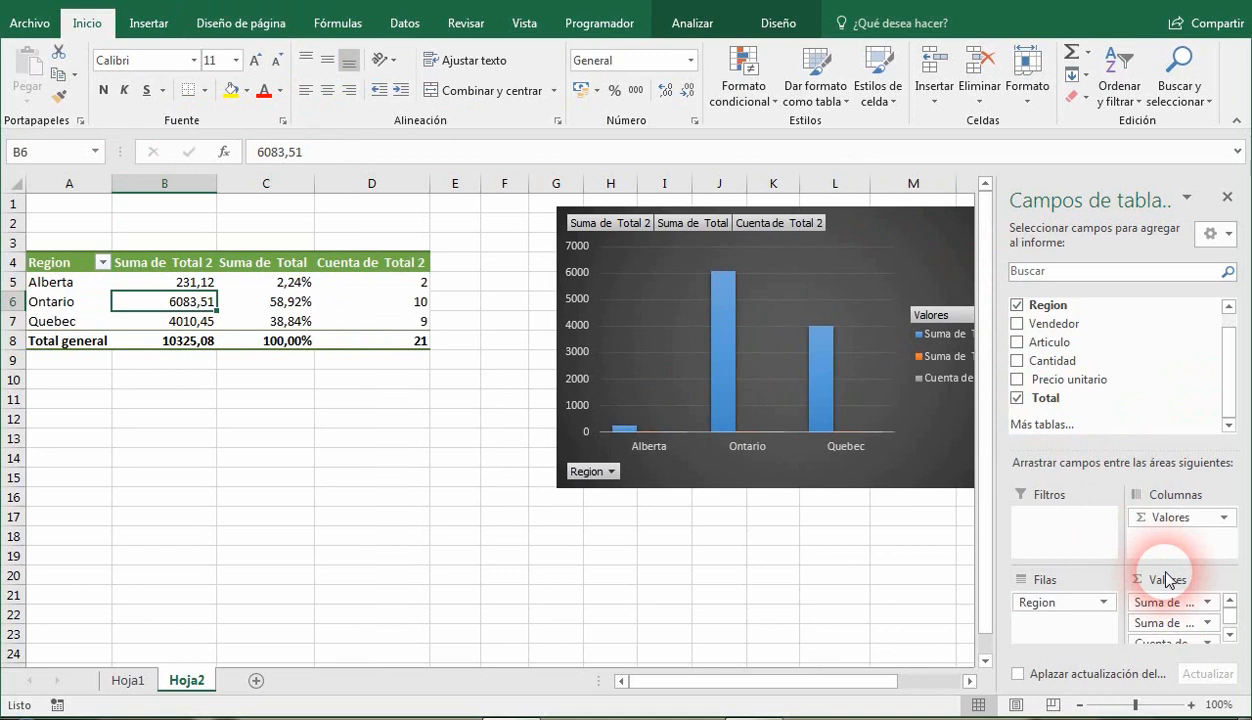
pyautogui.moveTo(908, 246); pyautogui.dragTo(843, 249)
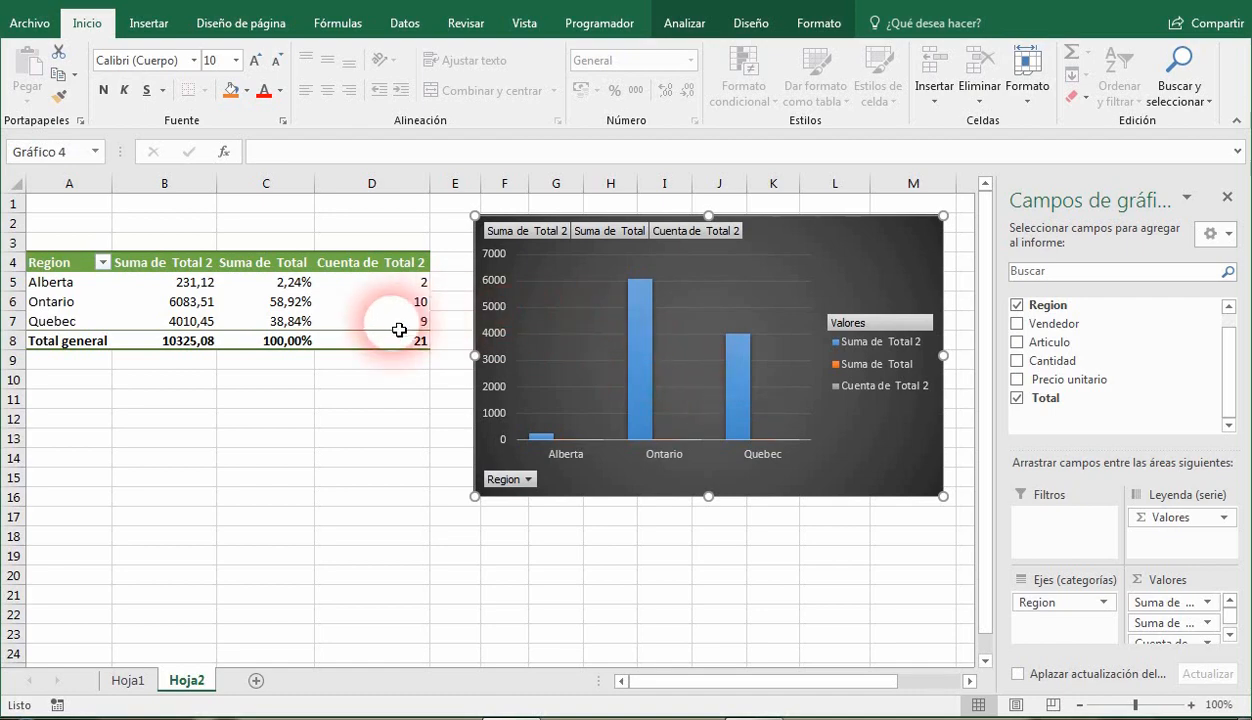
# Set the Cantidad of the last sales record on Hoja1 (cell E22) to 120.
pyautogui.click(128, 680)
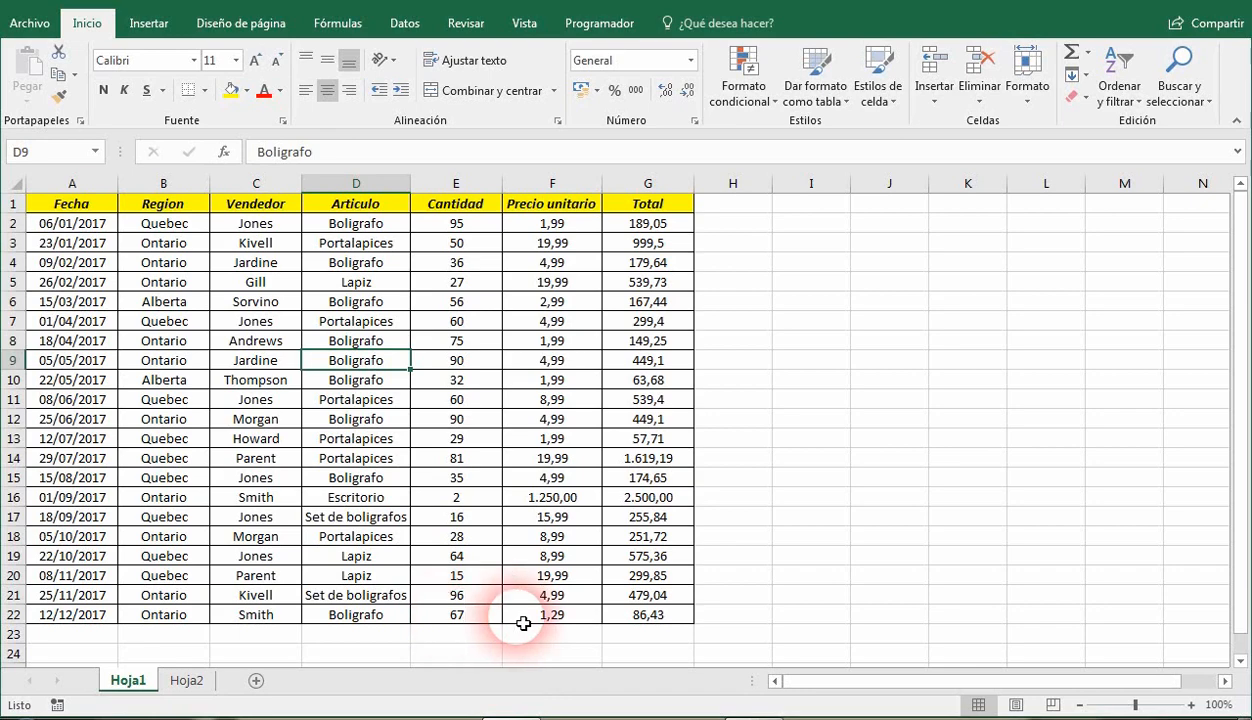
pyautogui.click(474, 619)
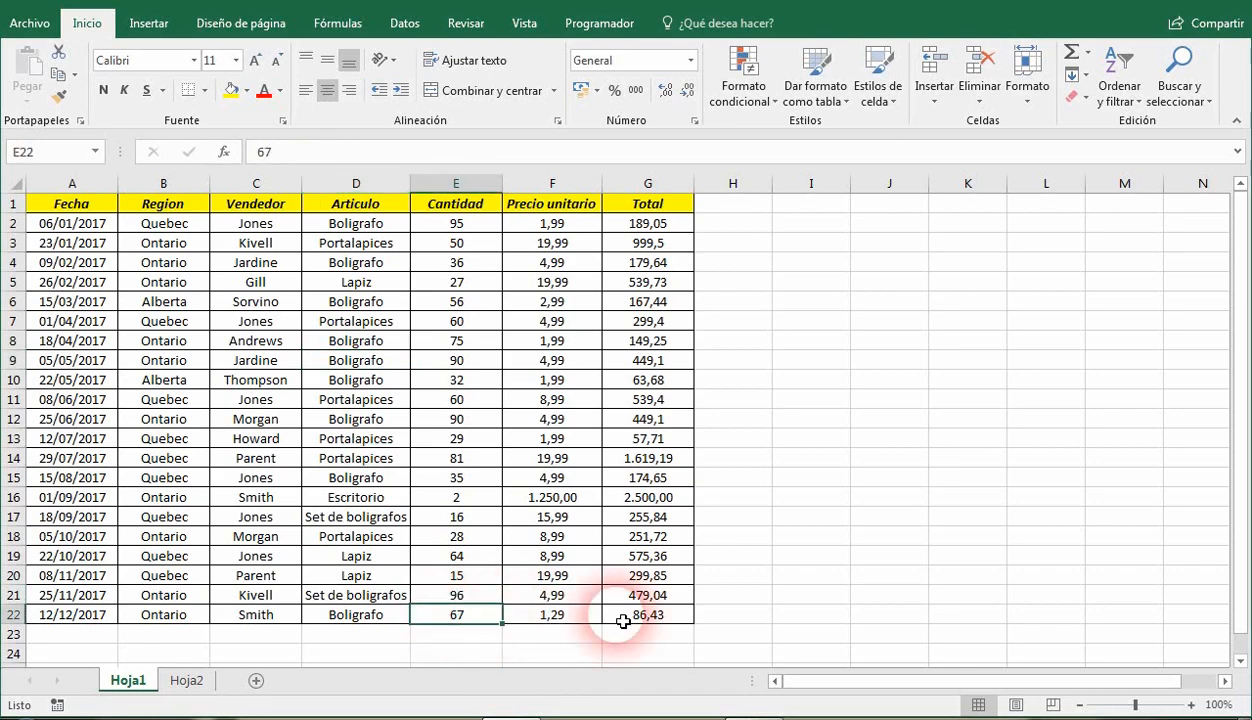
pyautogui.write('120')
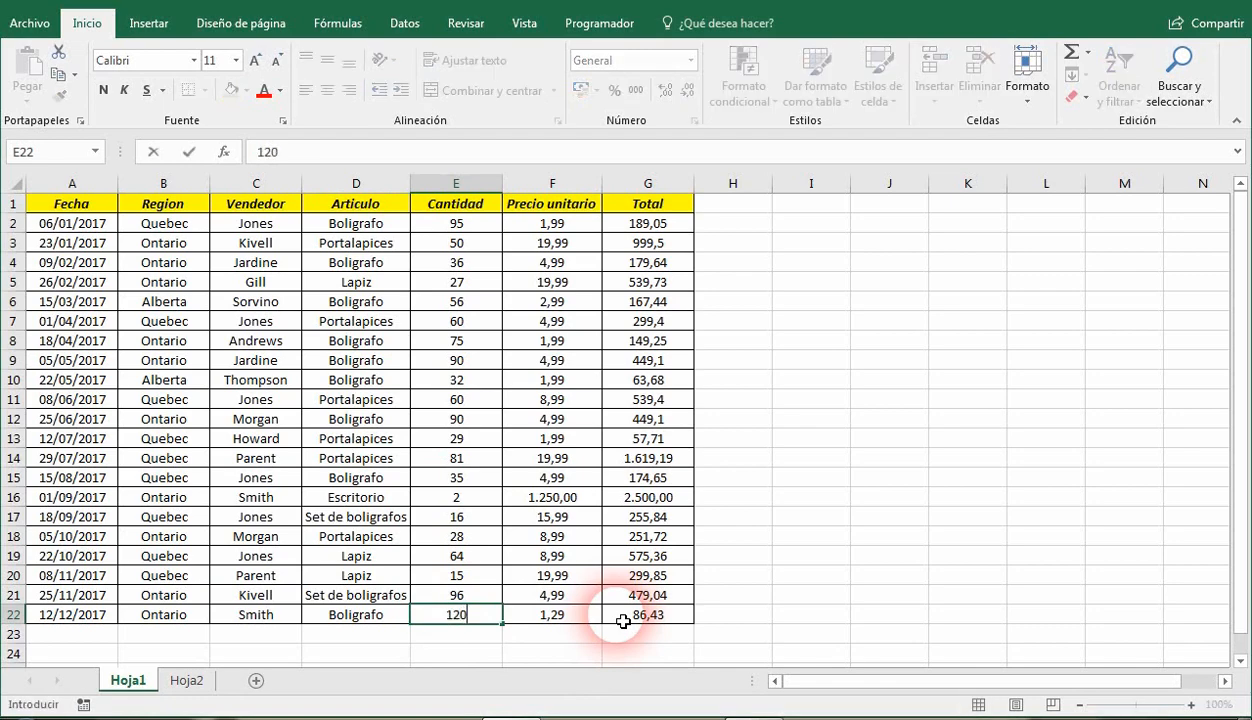
pyautogui.press('Right')
pyautogui.press('Right')
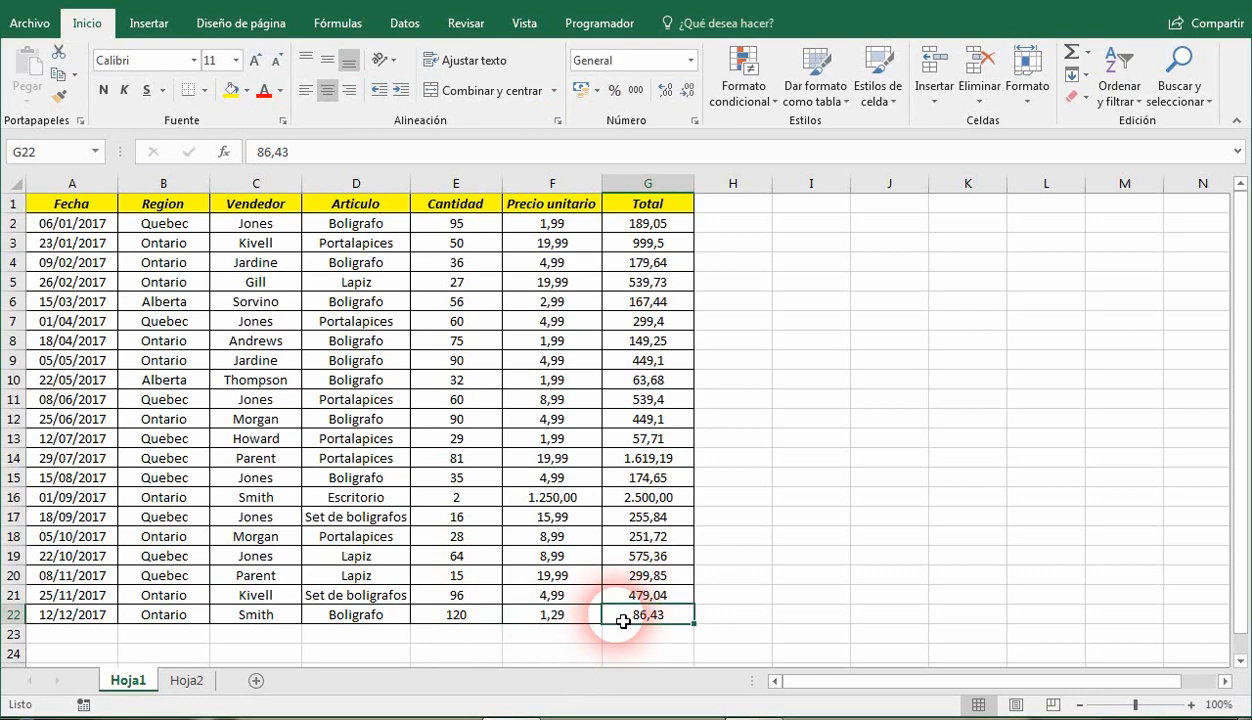
# Replace the Total in cell G22 with the formula =E22*F22, multiplying quantity by unit price.
pyautogui.write('=')
pyautogui.press('Left')
pyautogui.press('Left')
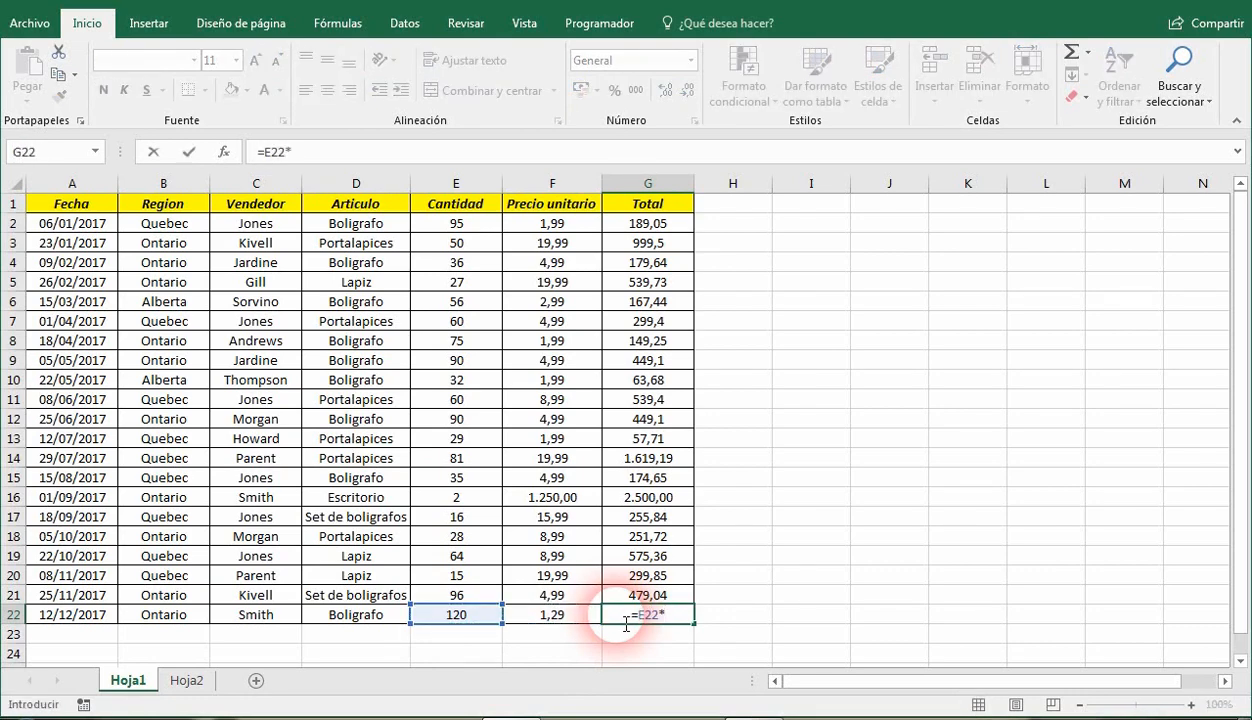
pyautogui.write('*')
pyautogui.press('Left')
pyautogui.press('Return')
pyautogui.click(623, 621)
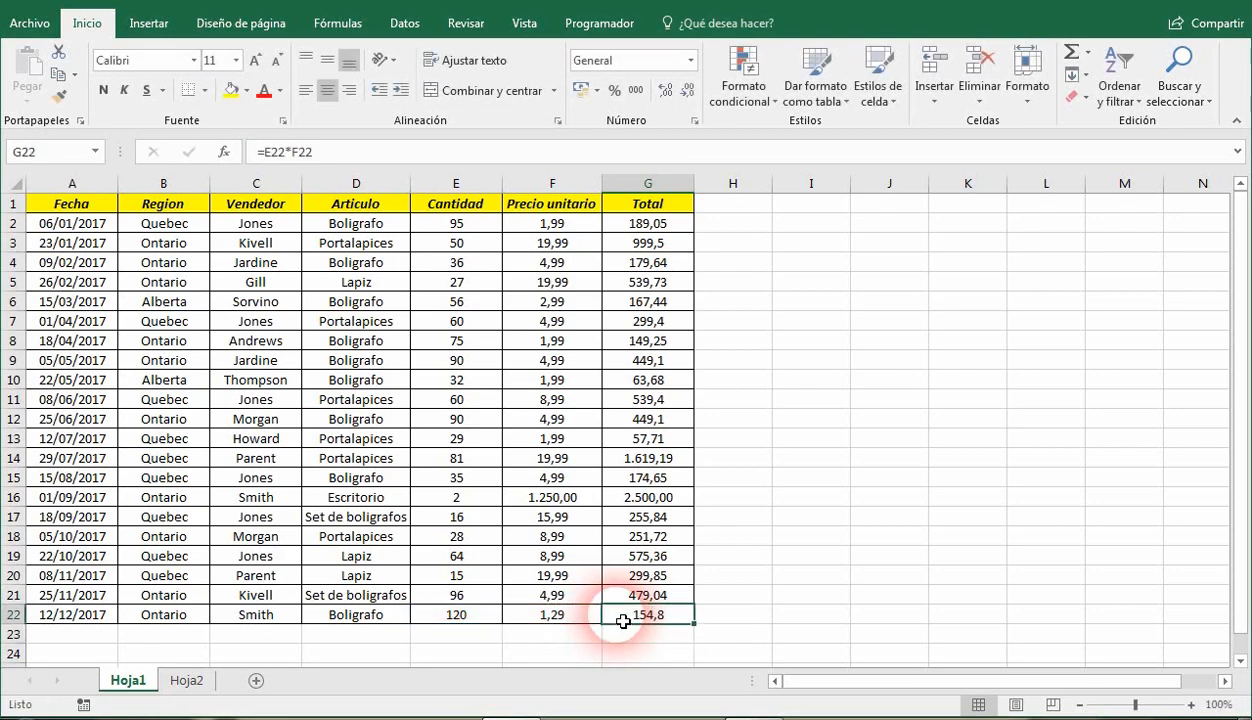
# Refresh the pivot table data on Hoja2 from the edited source records.
pyautogui.click(190, 682)
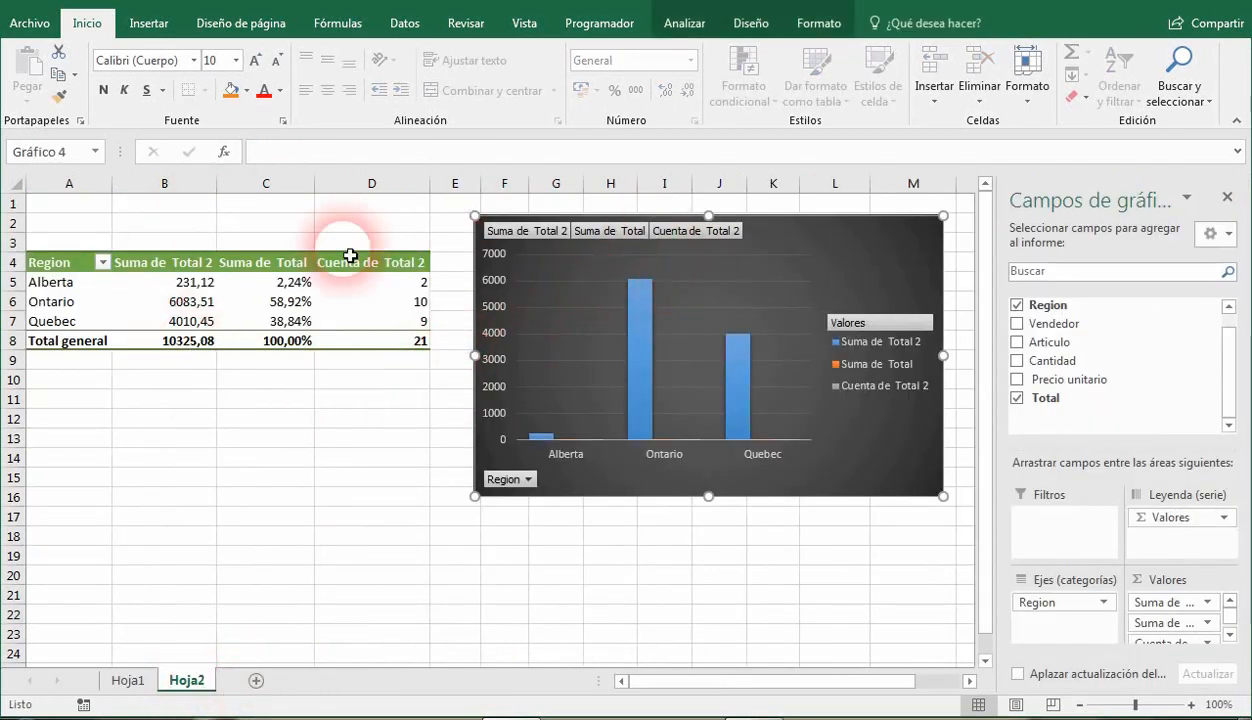
pyautogui.click(684, 22)
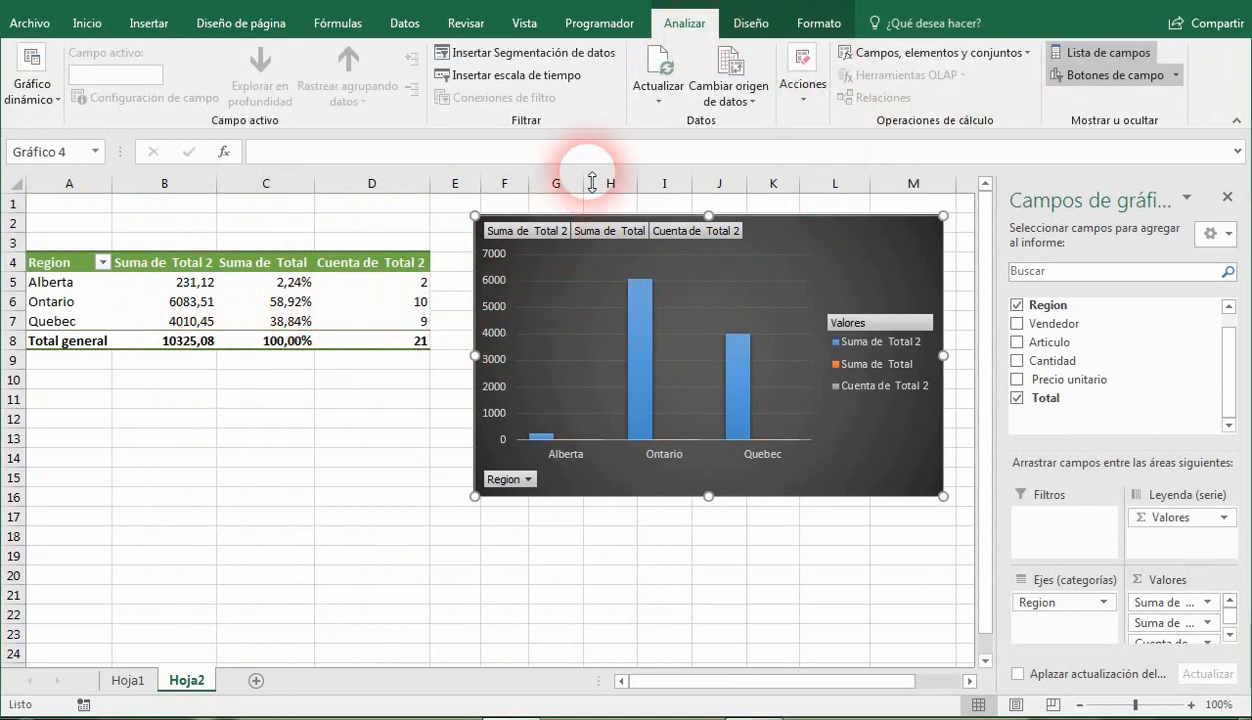
pyautogui.click(664, 58)
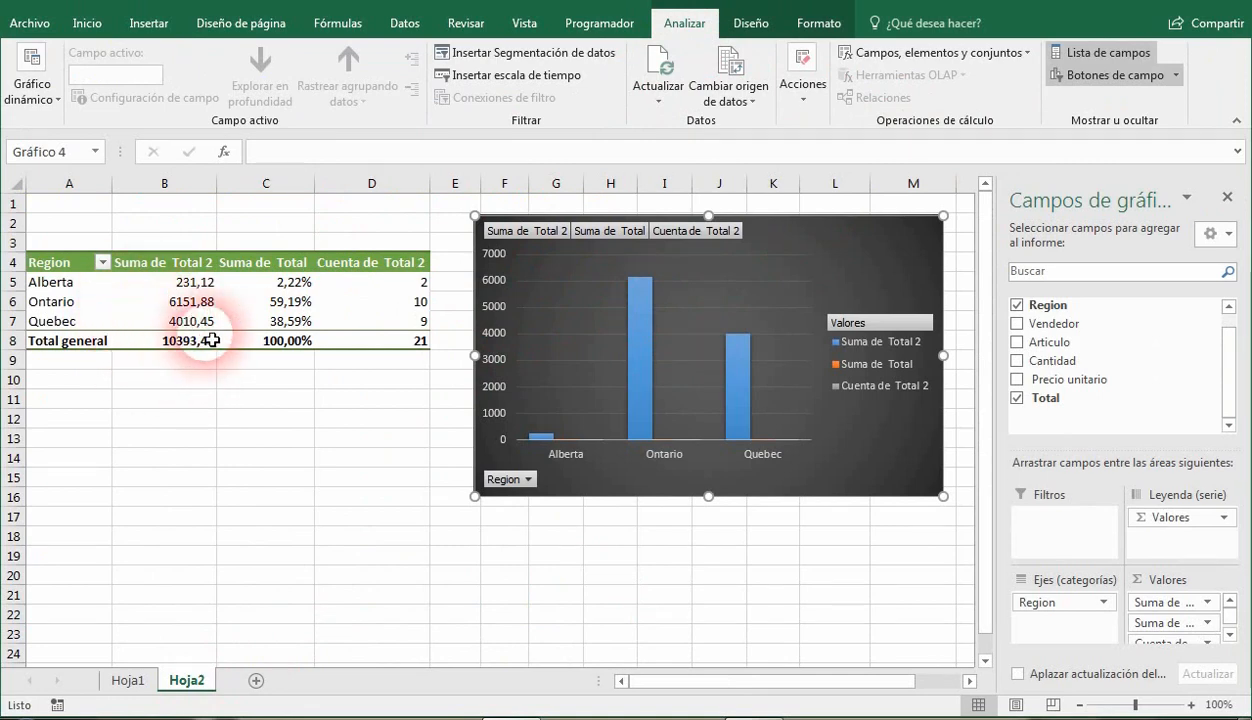
# Examine the value field settings of Suma de Total 2, including the summarize and show-values-as options, without changing them.
pyautogui.click(168, 285)
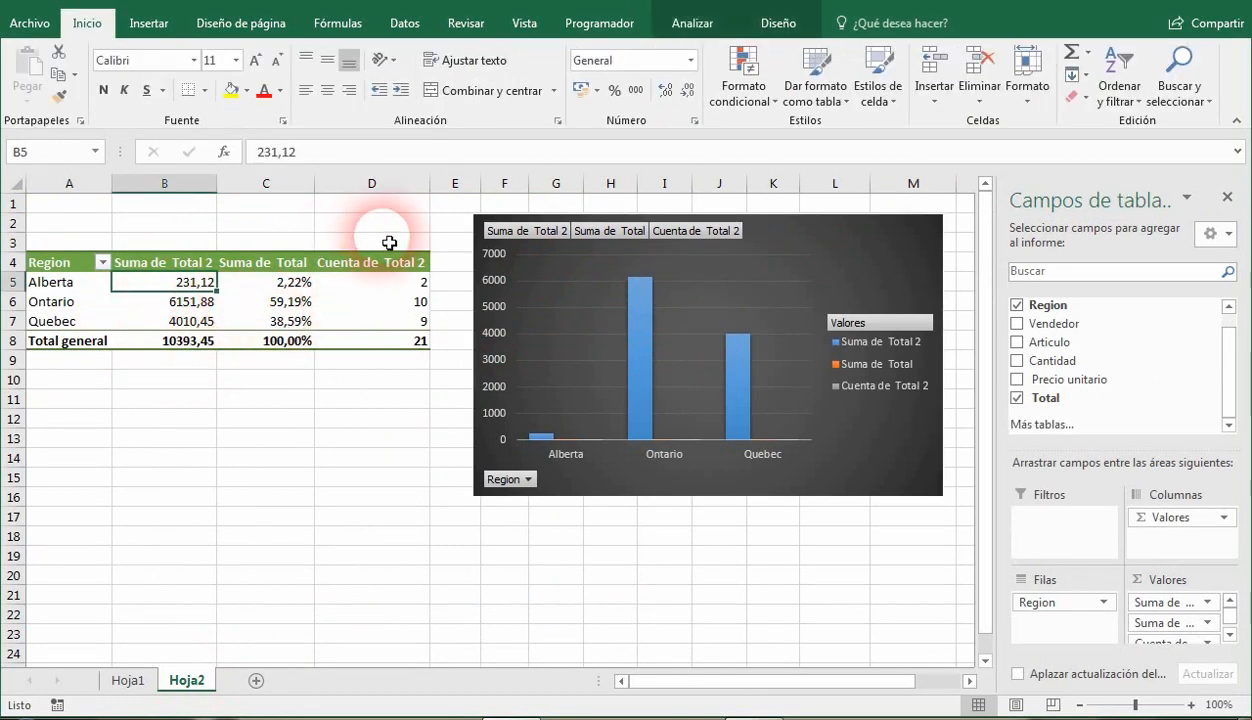
pyautogui.click(692, 22)
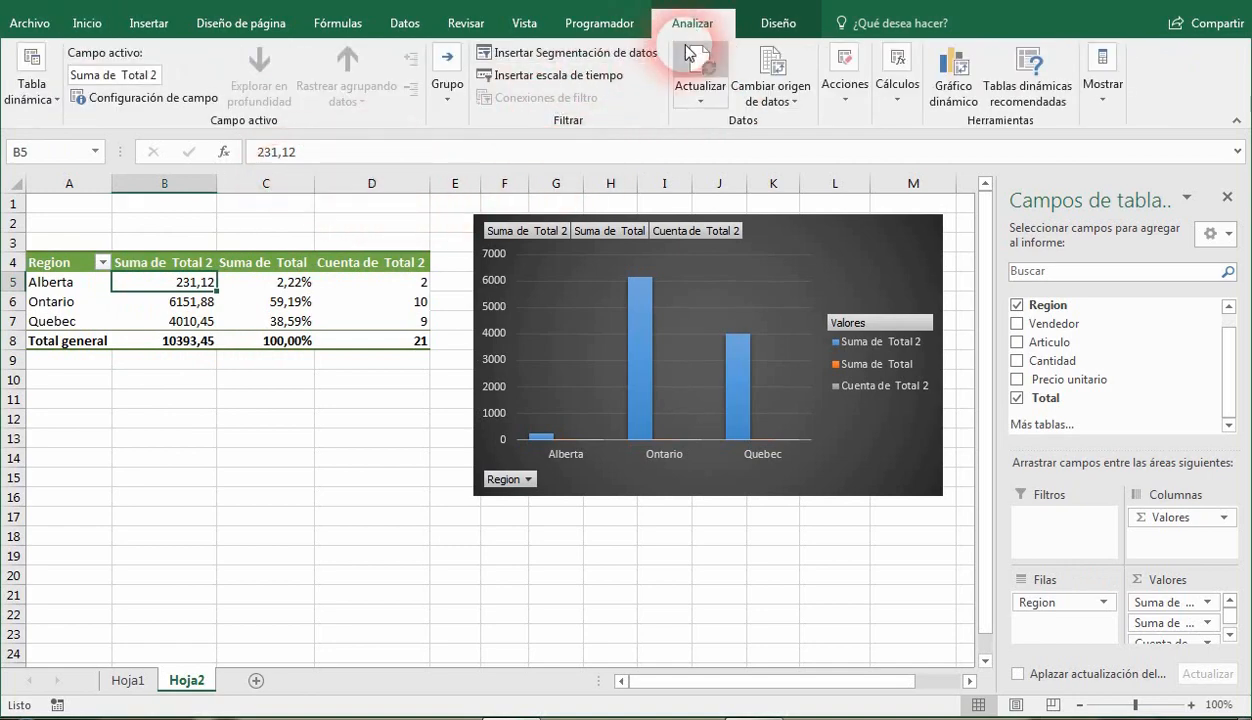
pyautogui.click(157, 102)
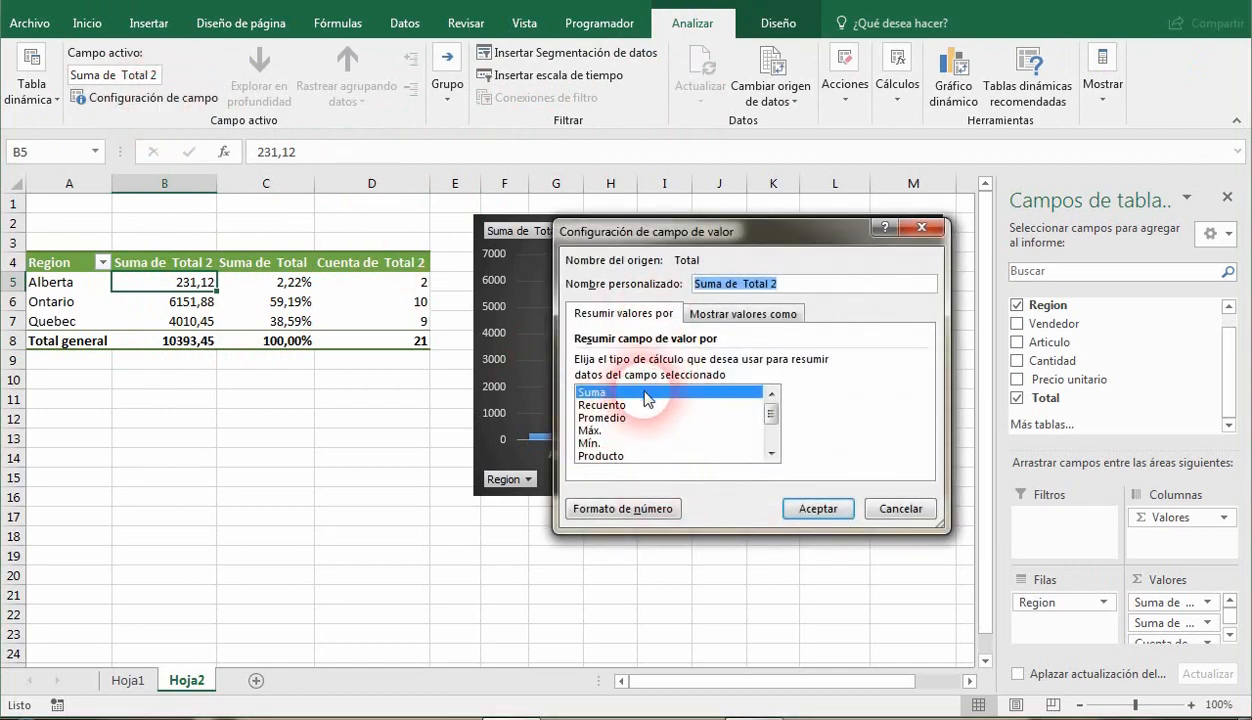
pyautogui.click(738, 314)
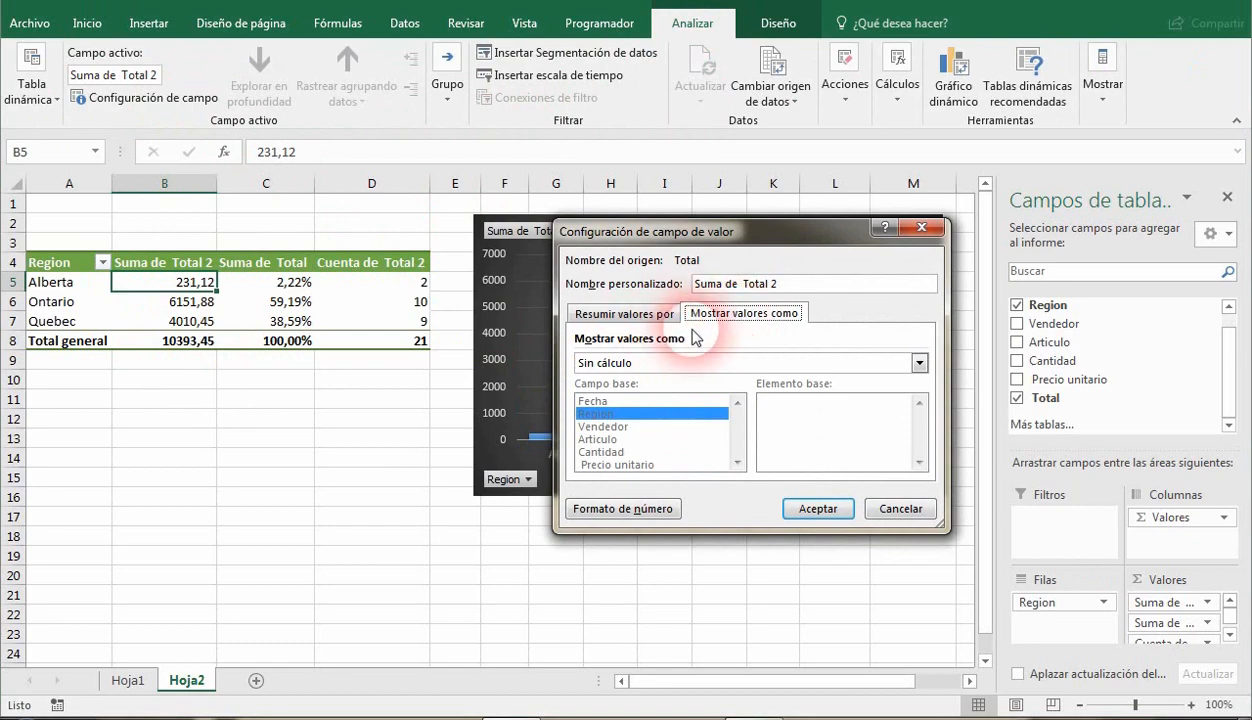
pyautogui.click(900, 509)
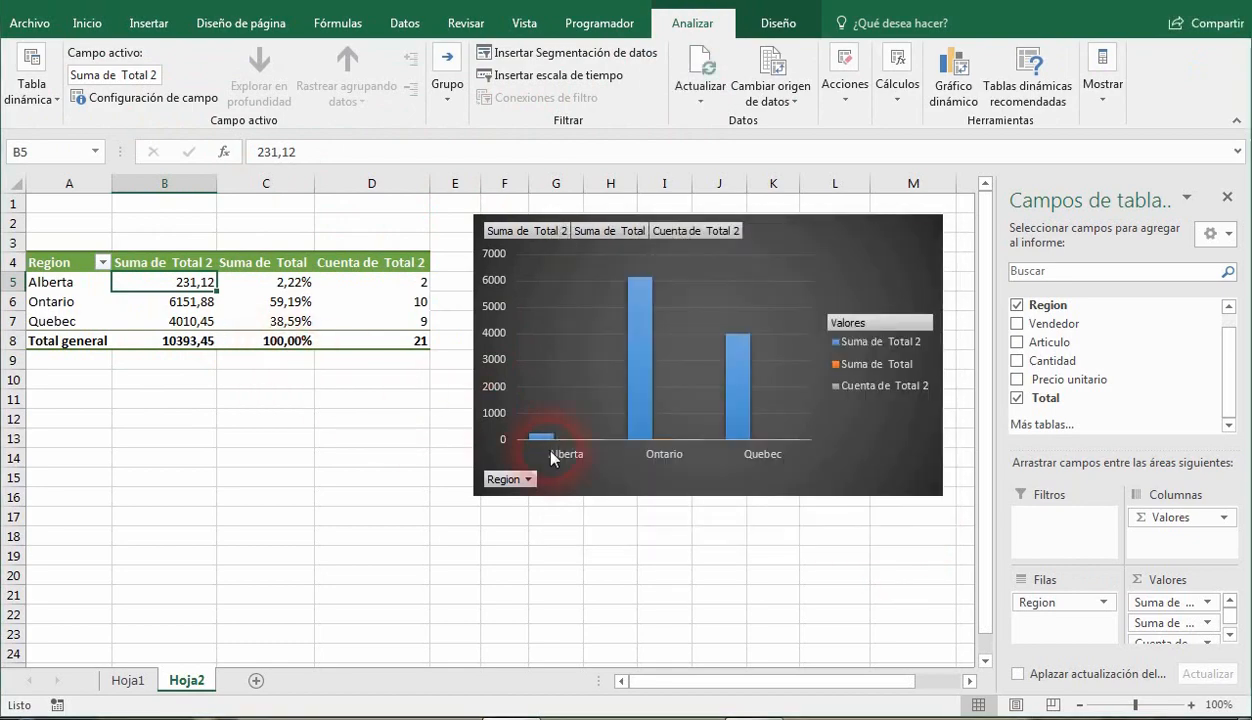
pyautogui.click(1208, 603)
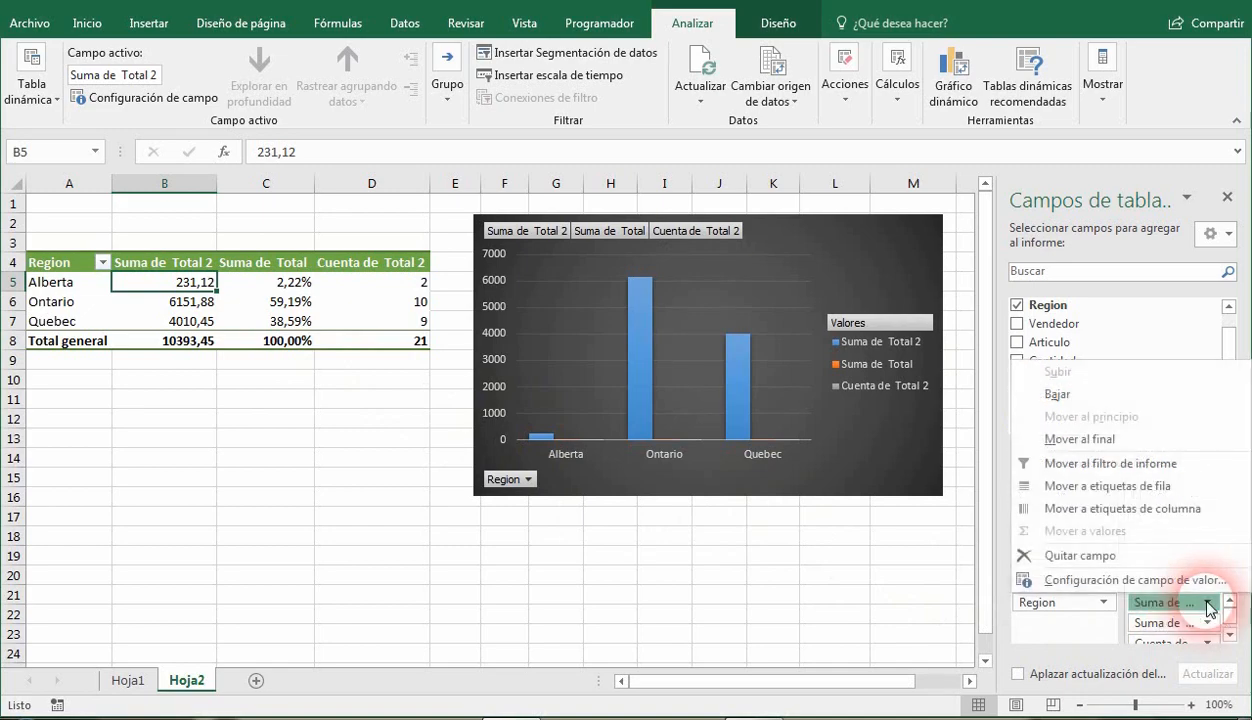
pyautogui.click(1137, 582)
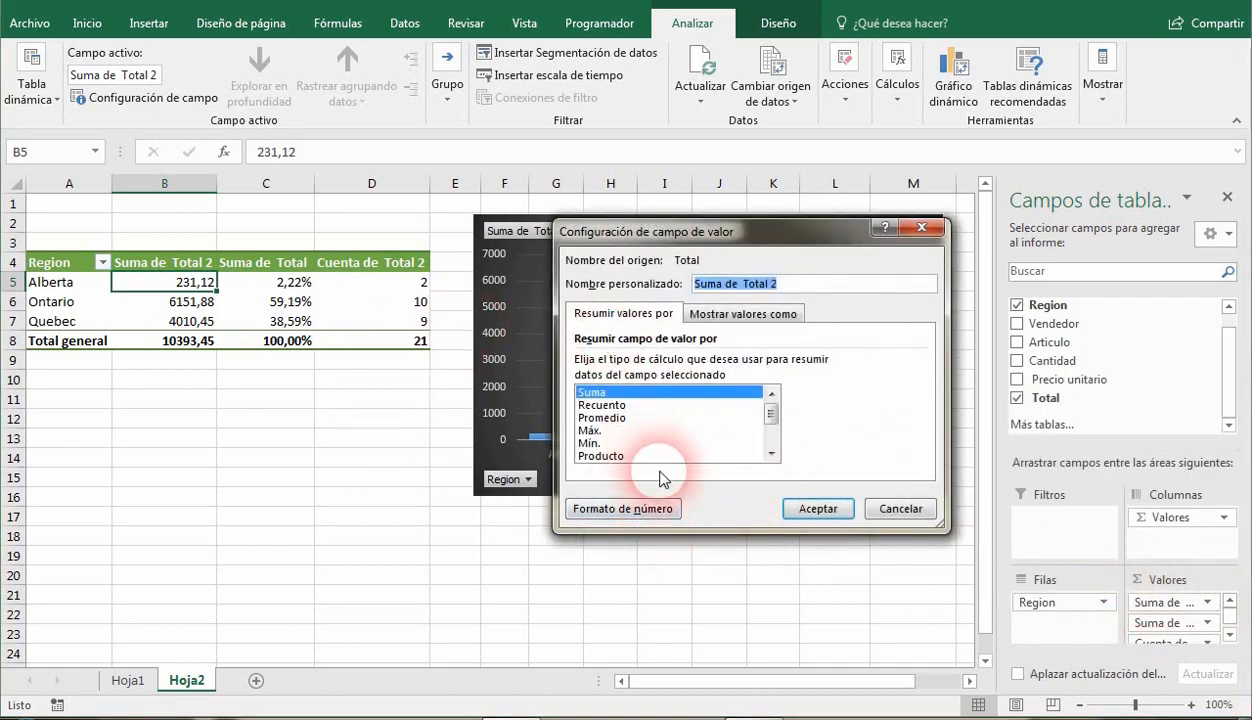
pyautogui.click(900, 508)
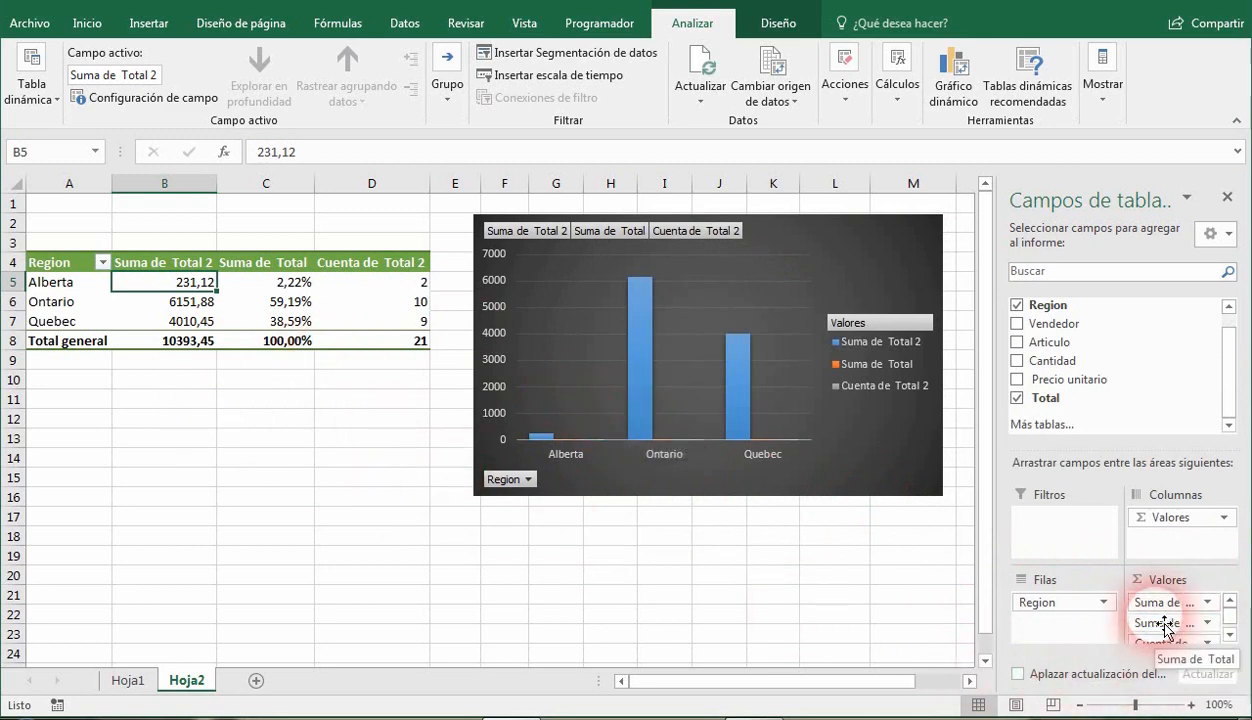
# Move Suma de Total 2 below Suma de Total in the Values area and remove it from the pivot table.
pyautogui.moveTo(1166, 606); pyautogui.dragTo(1178, 634)
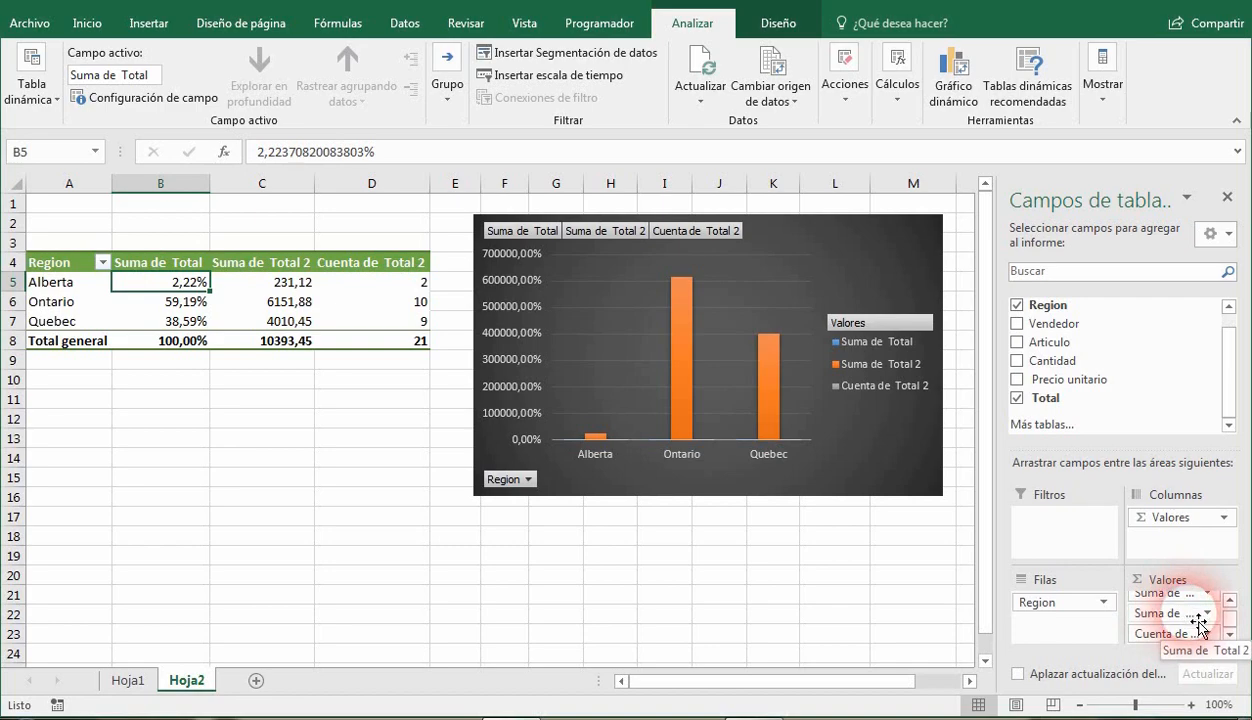
pyautogui.moveTo(1198, 624)
pyautogui.mouseDown()
pyautogui.moveTo(1010, 646)
pyautogui.moveTo(970, 708)
pyautogui.moveTo(1206, 648)
pyautogui.moveTo(1210, 628)
pyautogui.mouseUp()
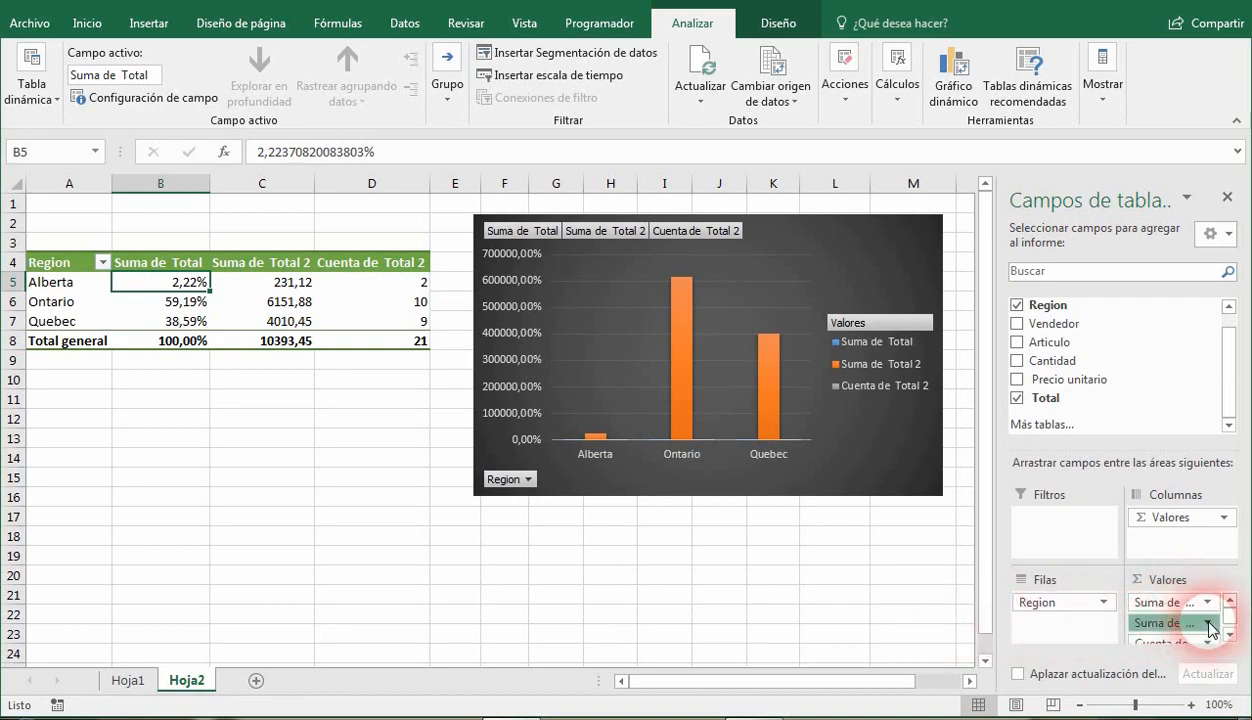
pyautogui.click(1208, 625)
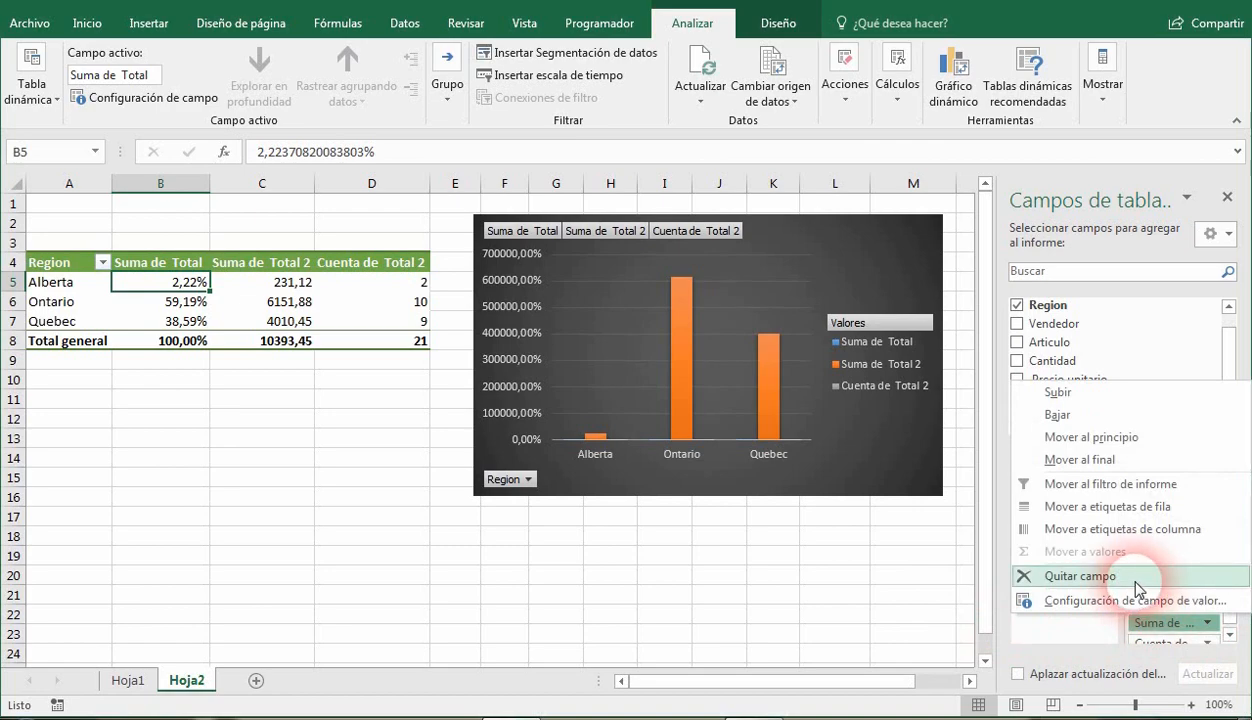
pyautogui.click(1080, 576)
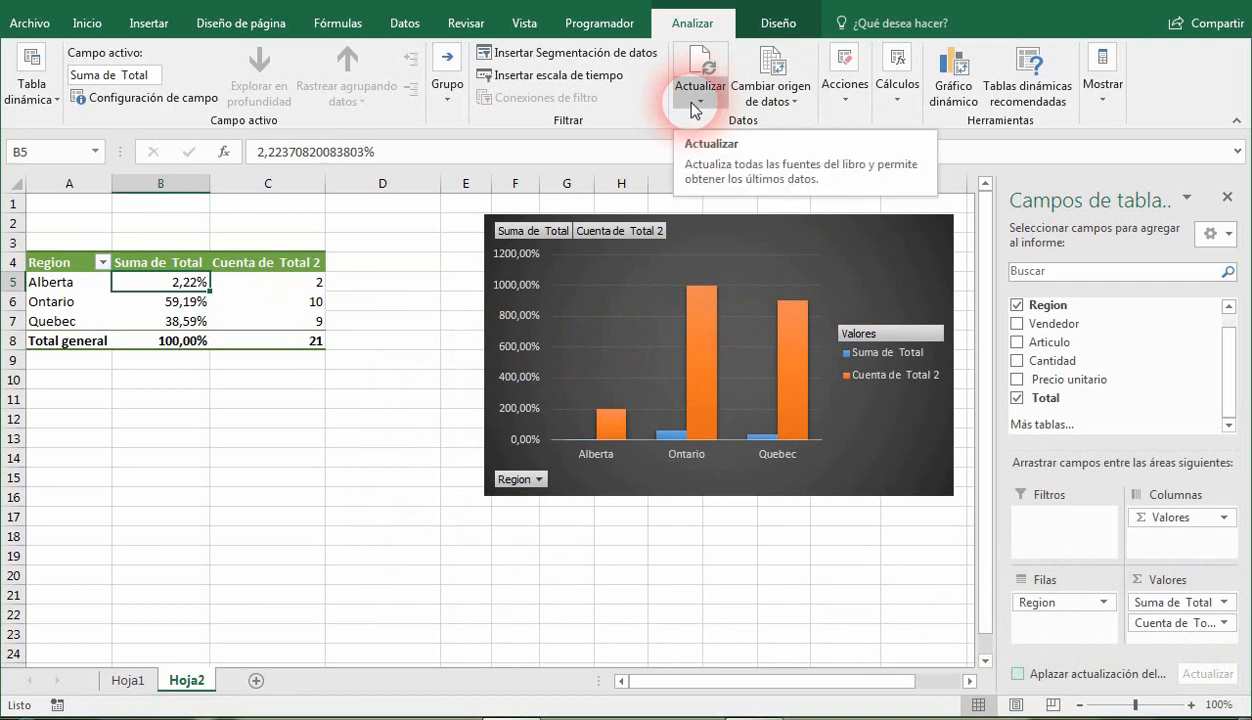
# Examine the pivot table's source range in the change data source settings without changing it.
pyautogui.click(772, 100)
pyautogui.click(778, 121)
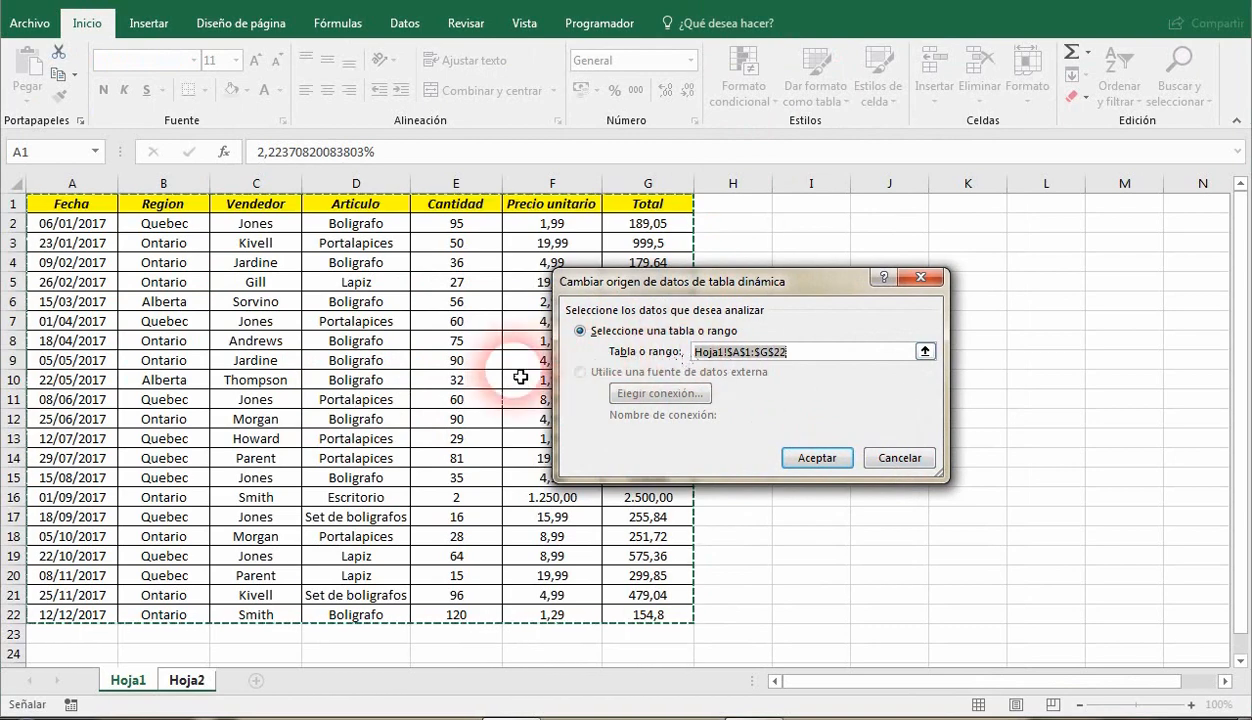
pyautogui.click(926, 352)
pyautogui.click(925, 318)
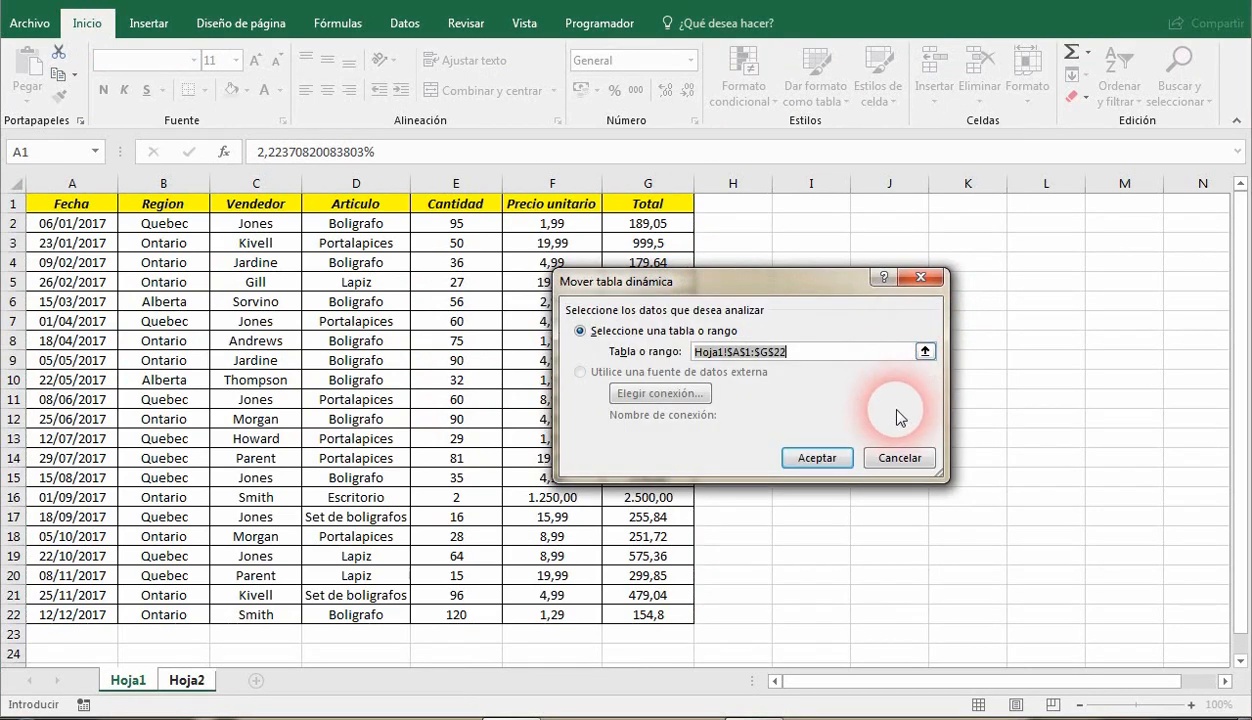
pyautogui.click(899, 457)
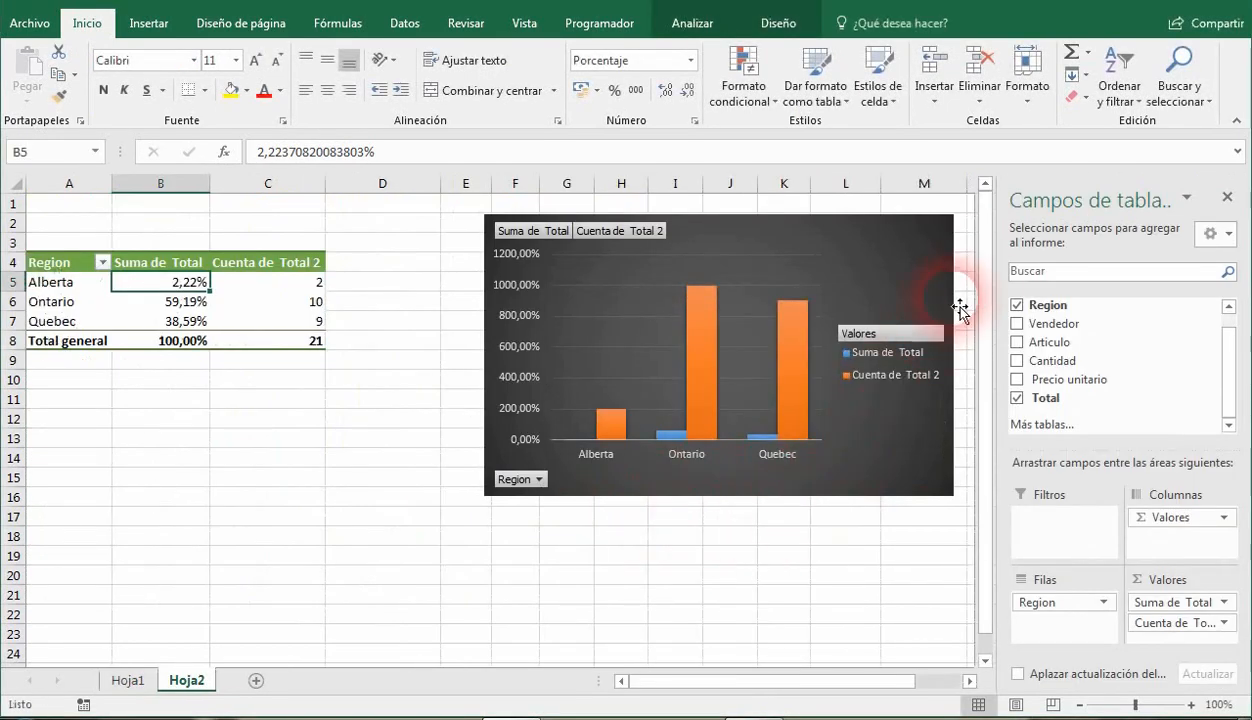
# Clear everything from the pivot table and rebuild it with Region as rows and the sum of Total as values.
pyautogui.click(692, 23)
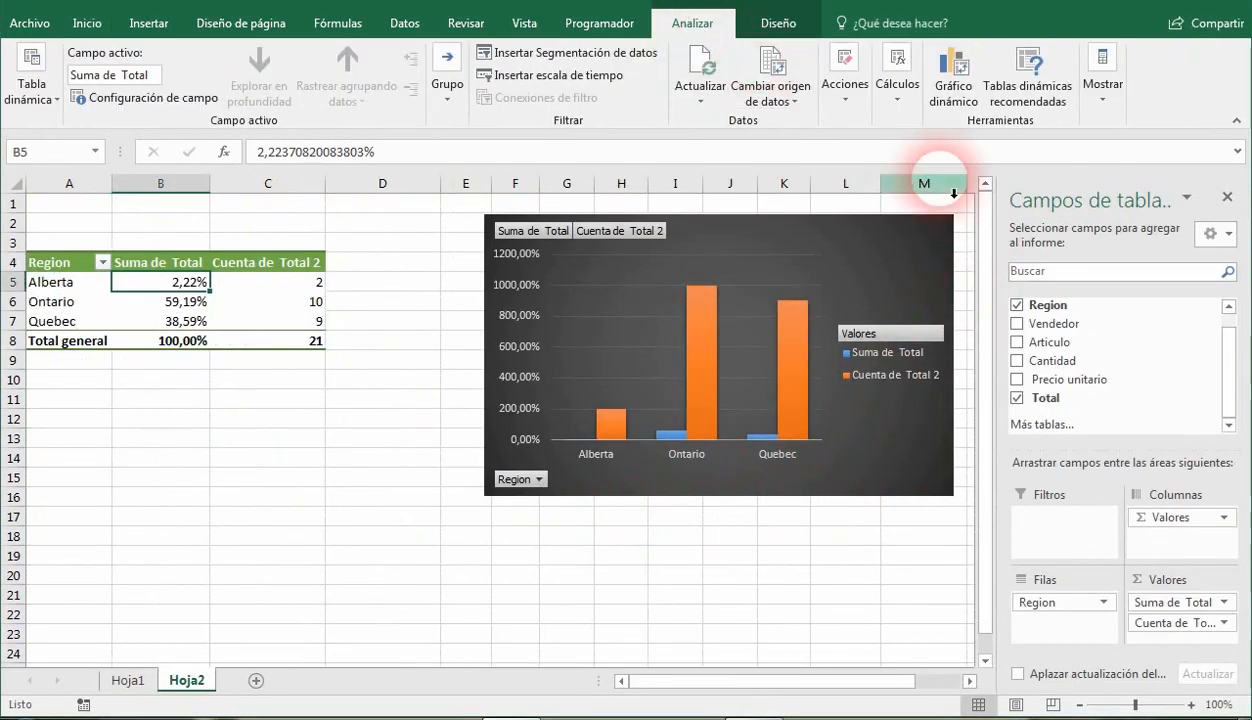
pyautogui.click(846, 100)
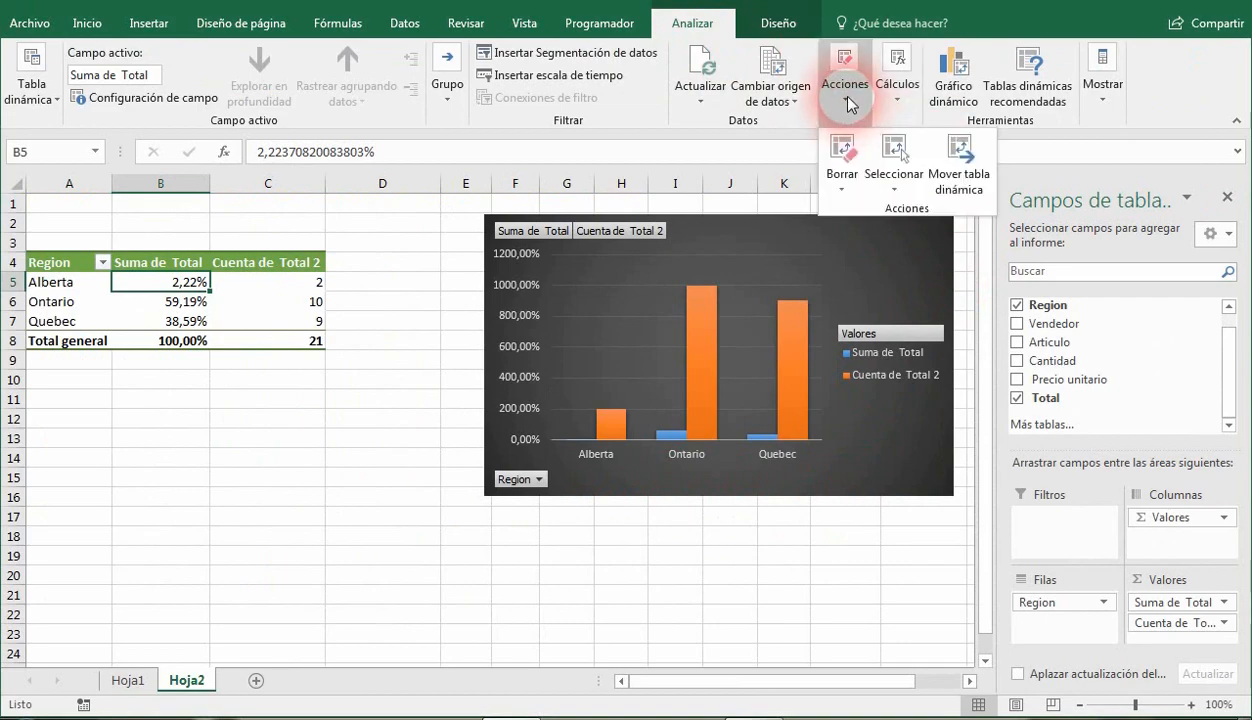
pyautogui.click(830, 170)
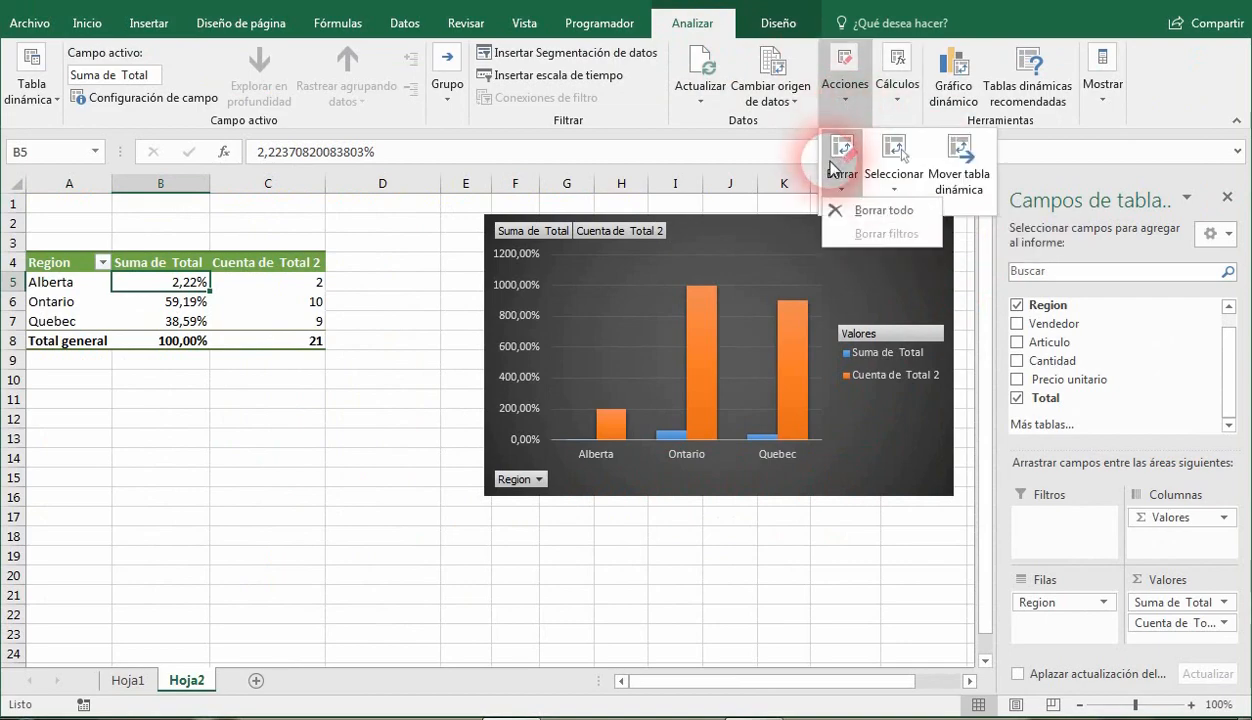
pyautogui.click(843, 210)
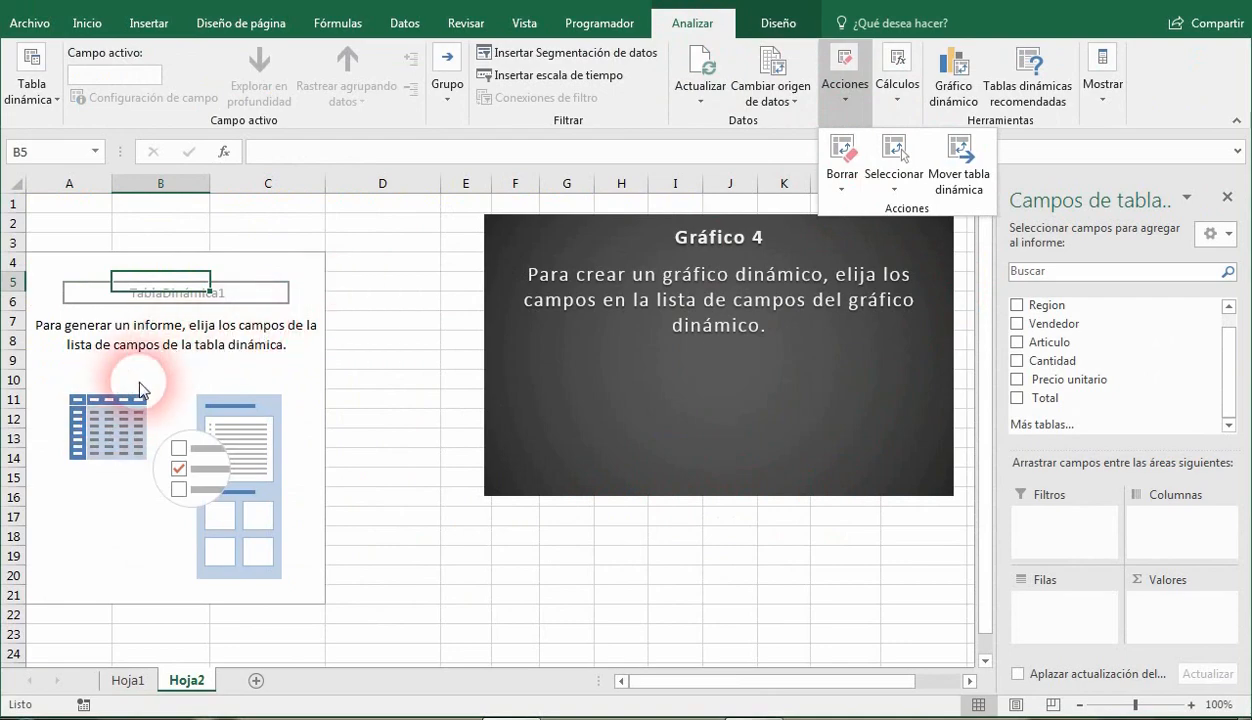
pyautogui.click(1015, 306)
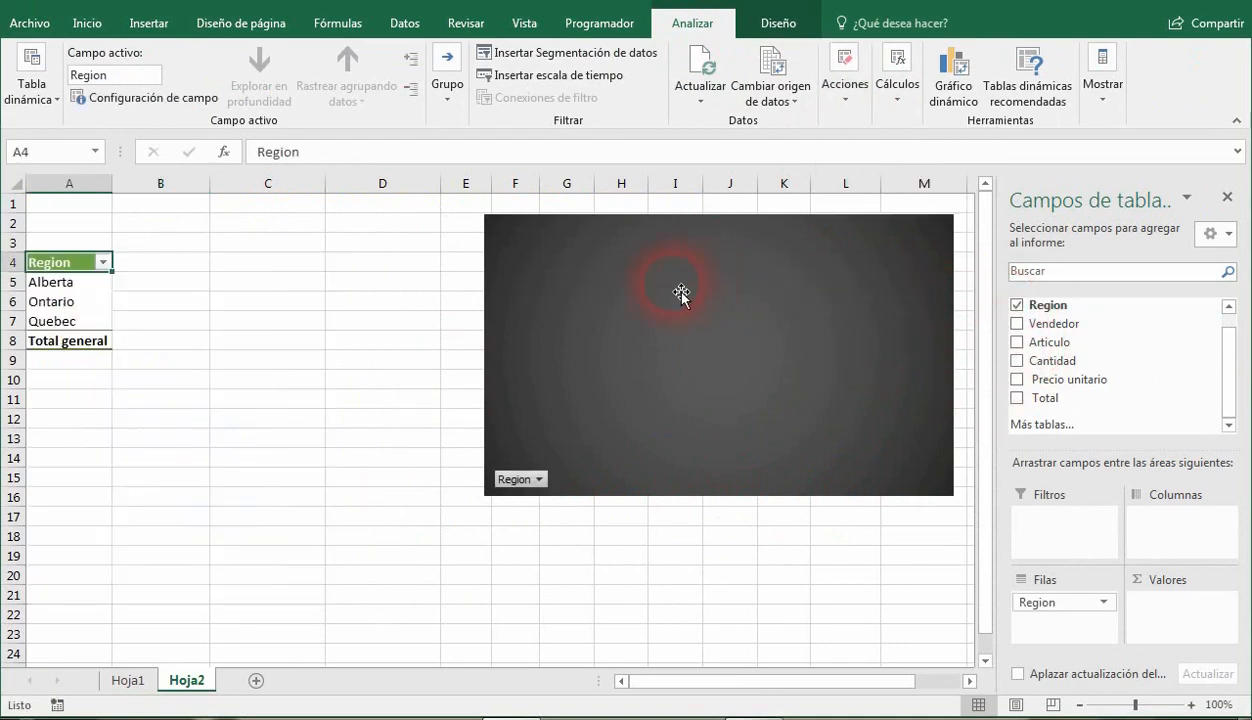
pyautogui.click(1017, 398)
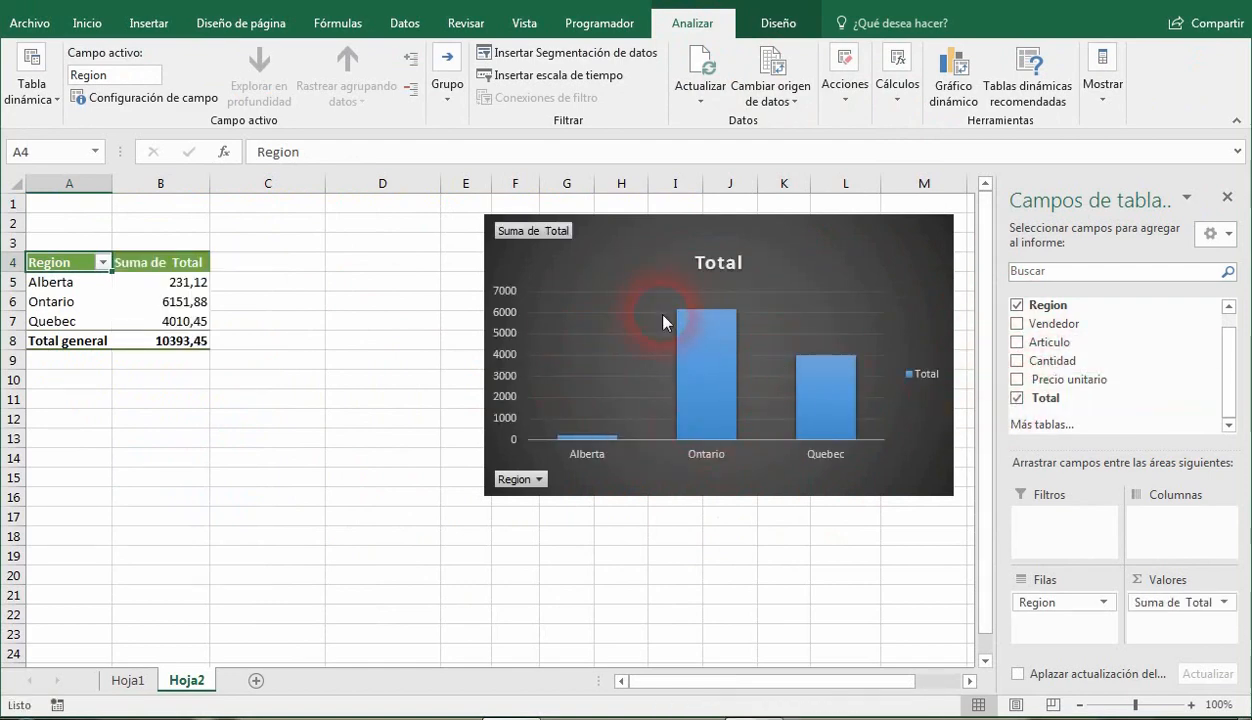
# Start a new calculated field for the pivot table and name it Ganancia.
pyautogui.click(900, 98)
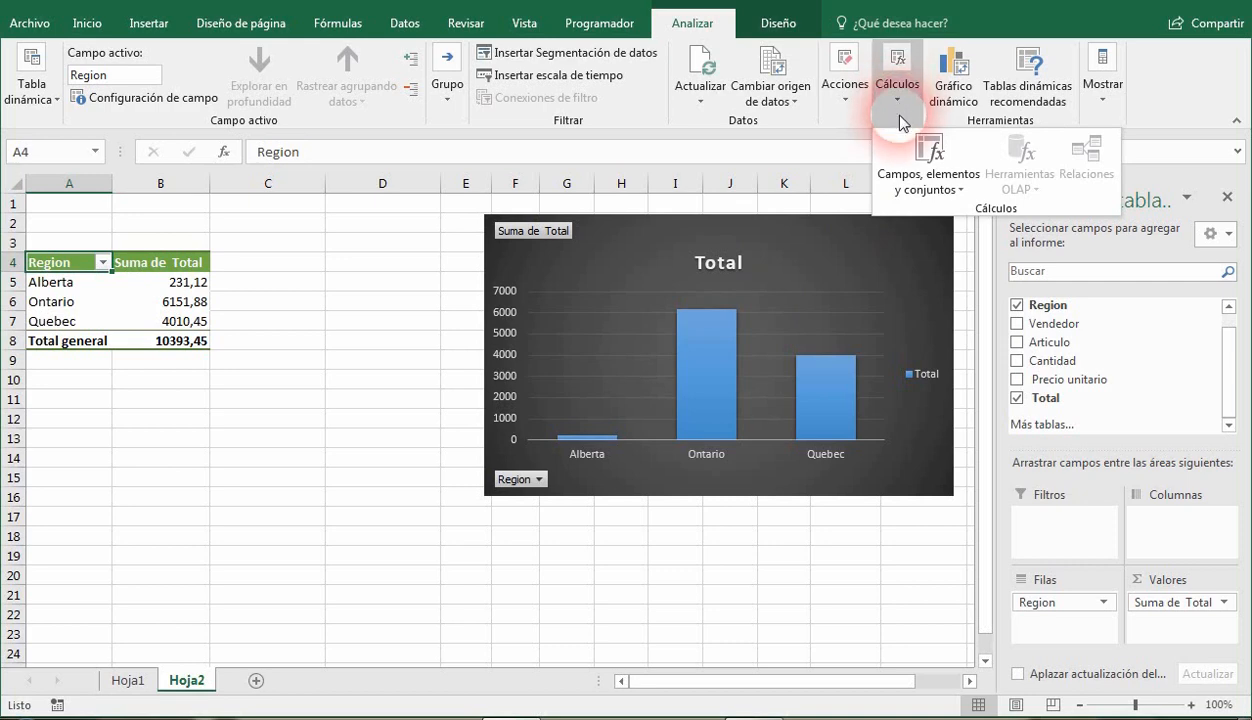
pyautogui.click(925, 178)
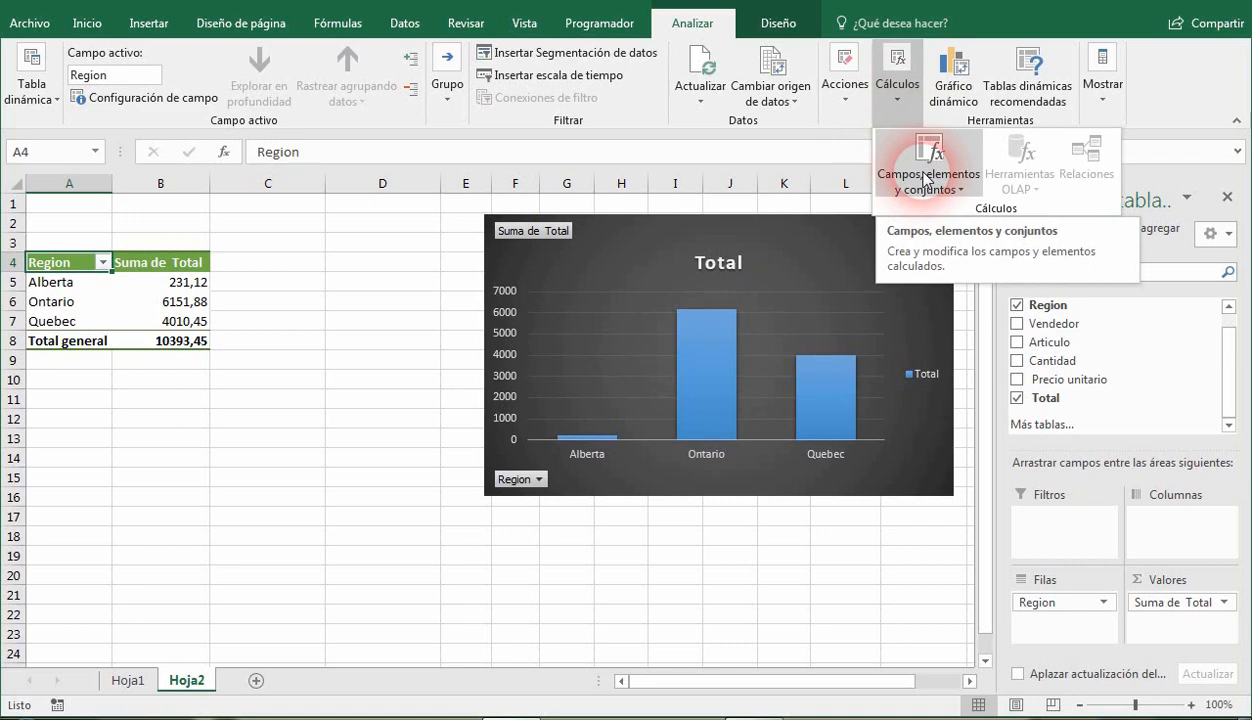
pyautogui.click(930, 180)
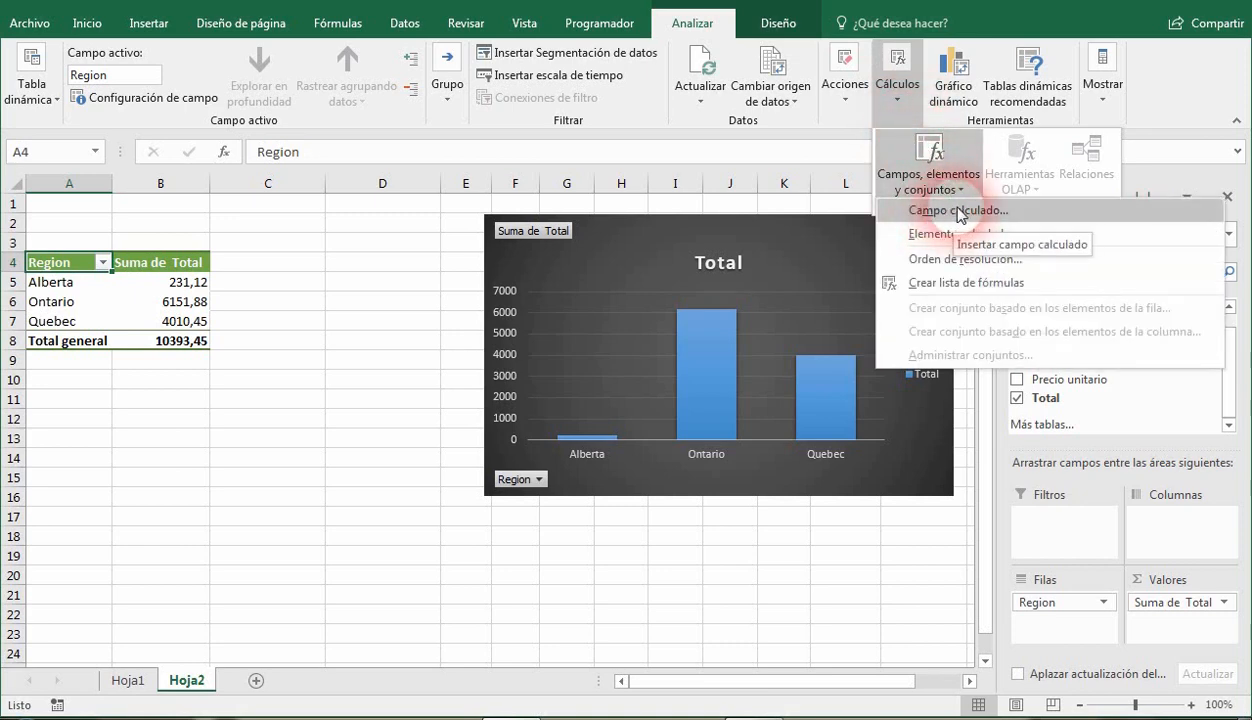
pyautogui.click(957, 212)
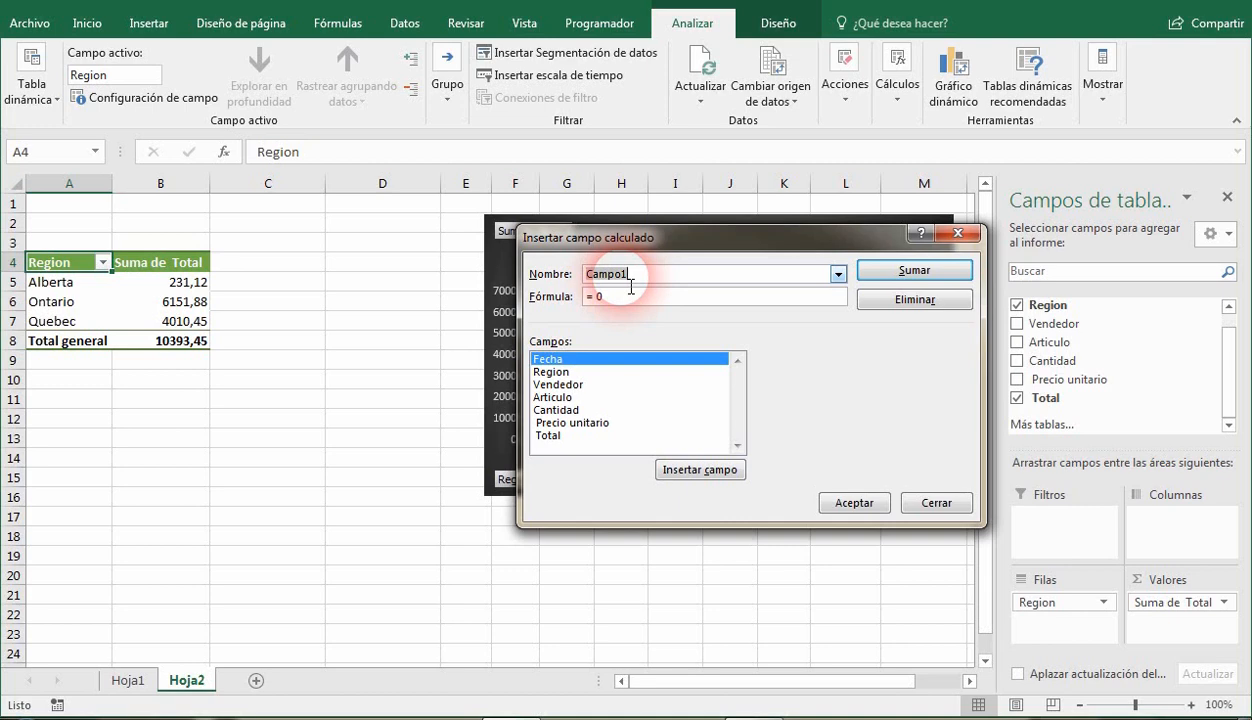
pyautogui.write('Gam')
pyautogui.write('anc')
pyautogui.write('ia')
# Define the Ganancia formula as the Total field multiplied by 10% and add the calculated field to the pivot table.
pyautogui.press('Tab')
pyautogui.press('End')
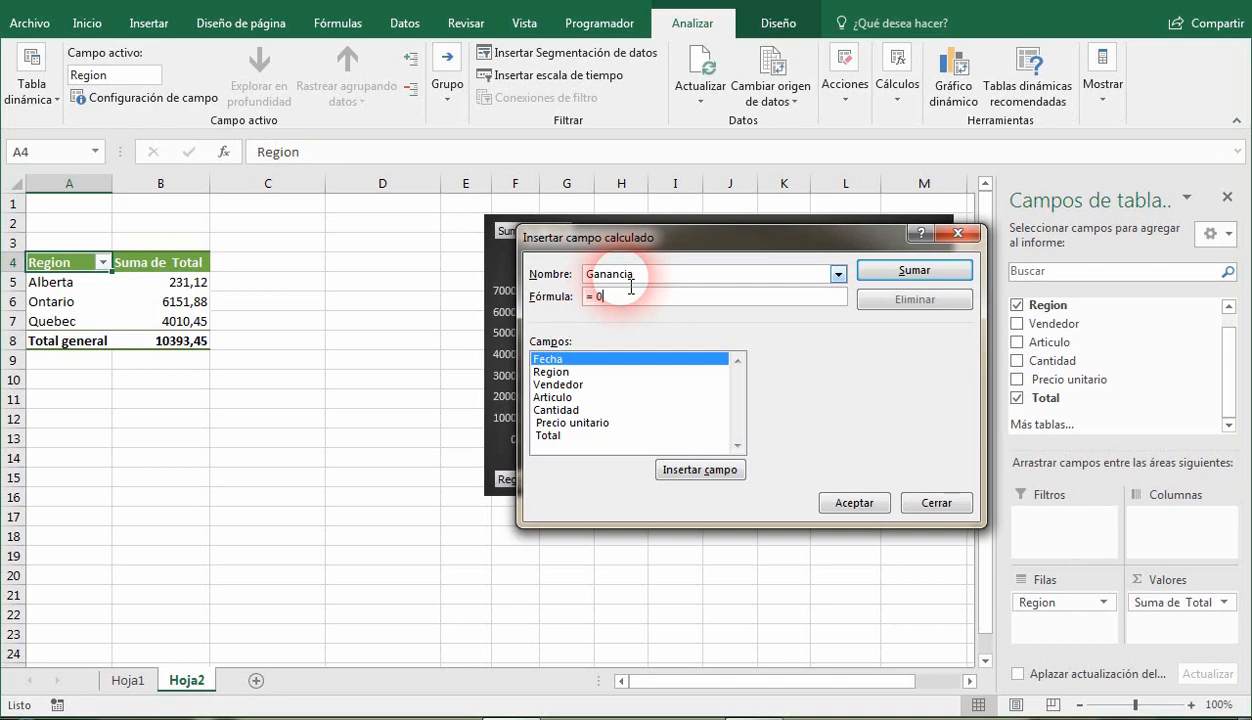
pyautogui.press('BackSpace')
pyautogui.click(549, 437)
pyautogui.doubleClick(549, 437)
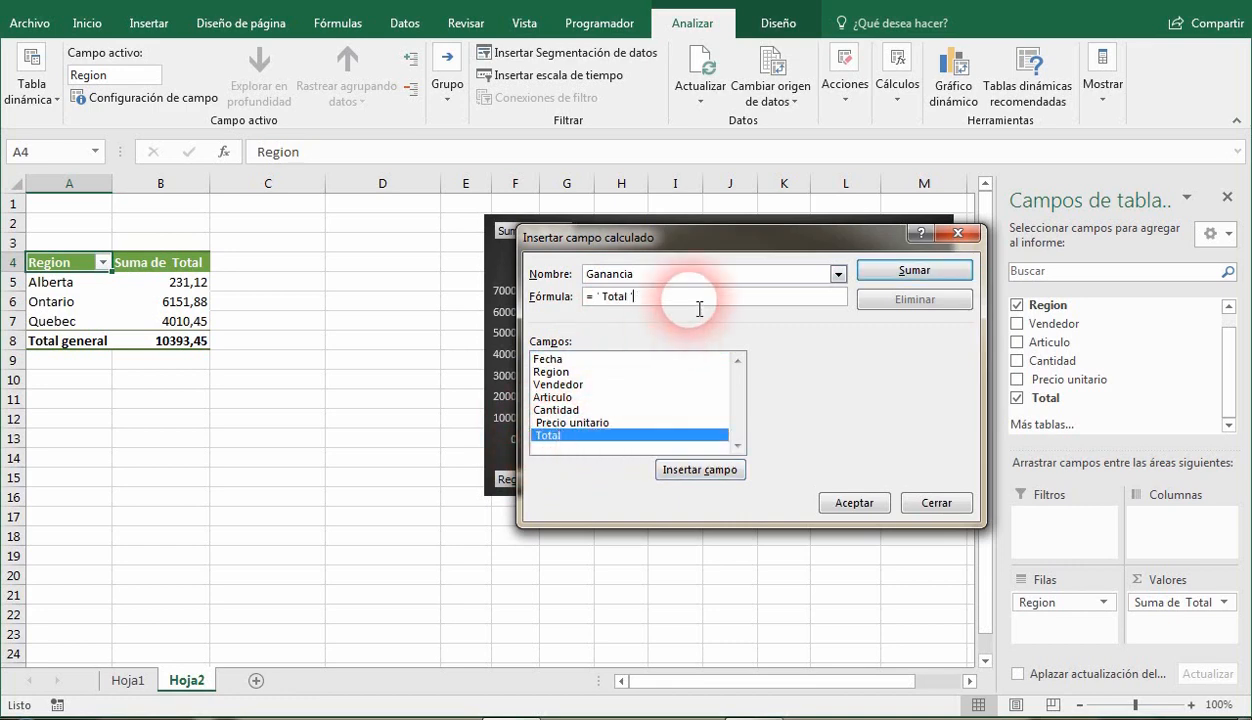
pyautogui.write('*10%')
pyautogui.click(908, 272)
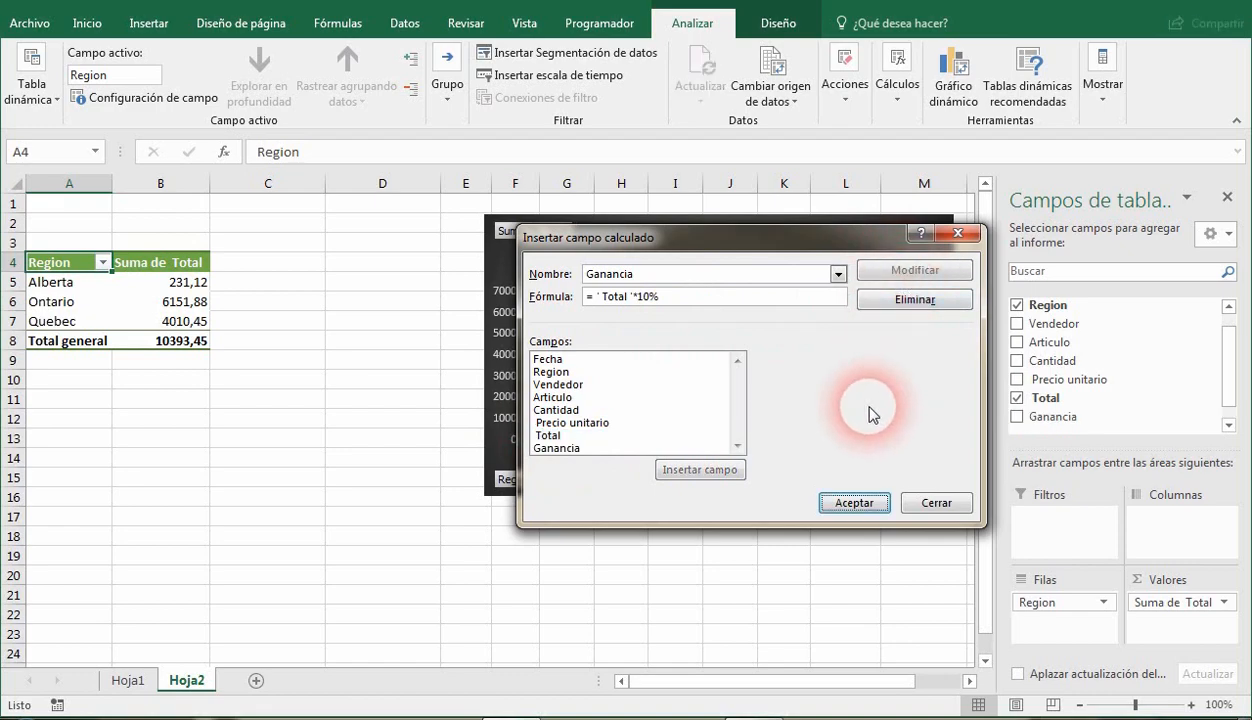
pyautogui.click(860, 505)
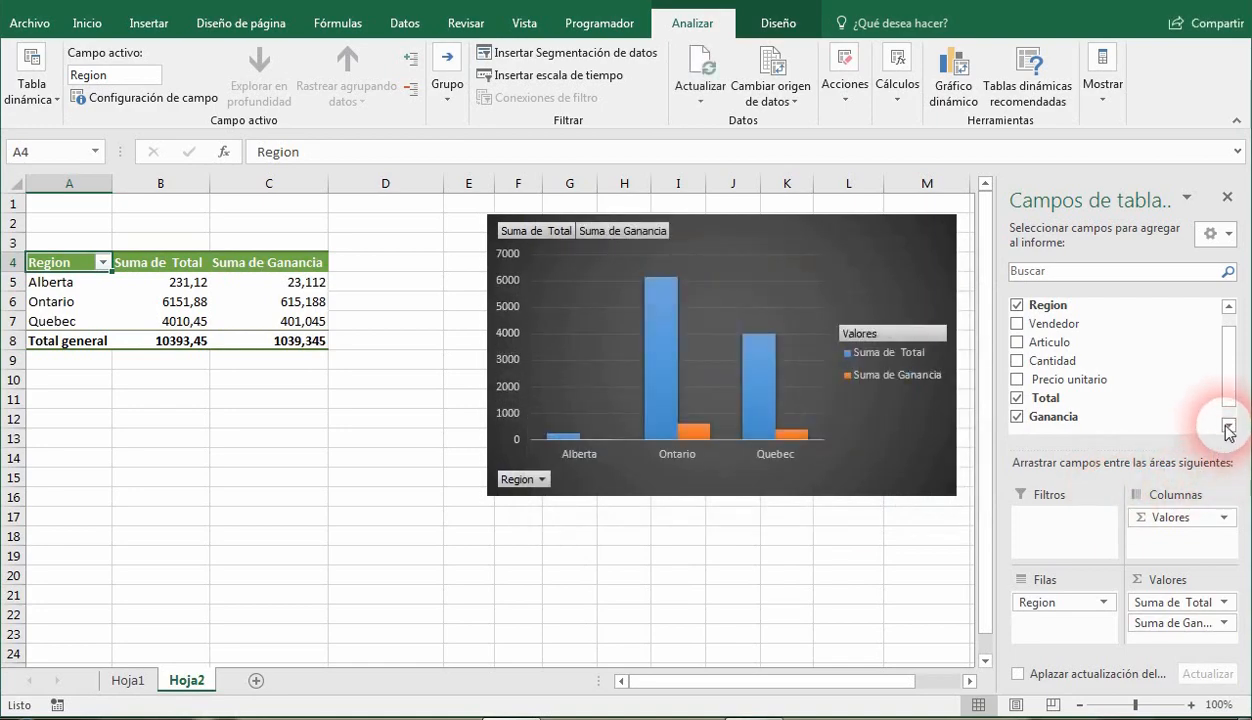
# Compare Suma de Total with Suma de Ganancia for Alberta, Ontario and Quebec in the pivot table.
pyautogui.click(1228, 427)
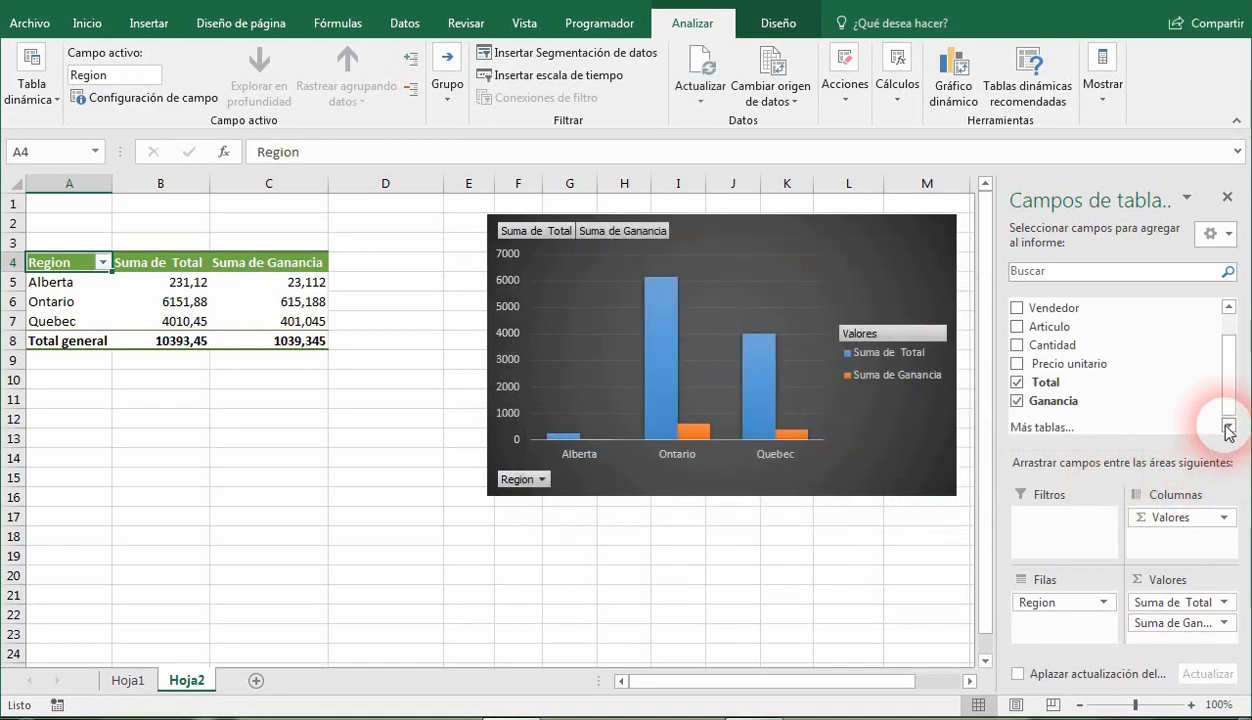
pyautogui.click(1228, 425)
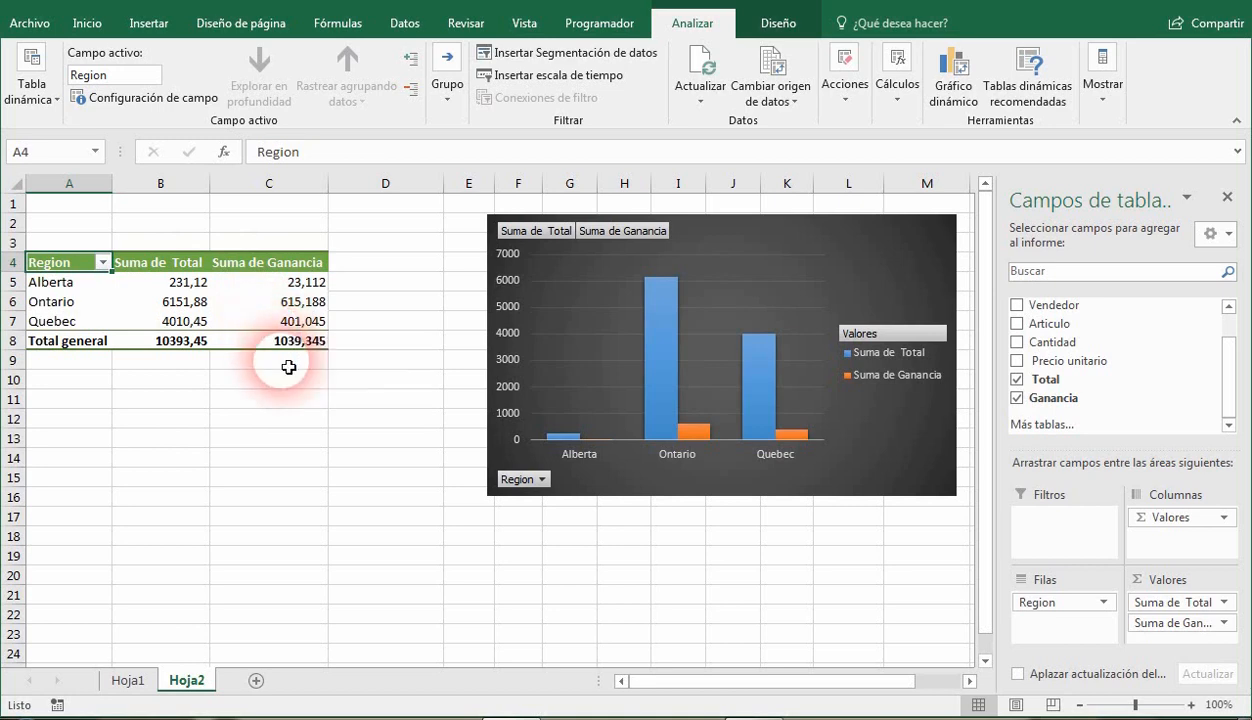
pyautogui.click(293, 284)
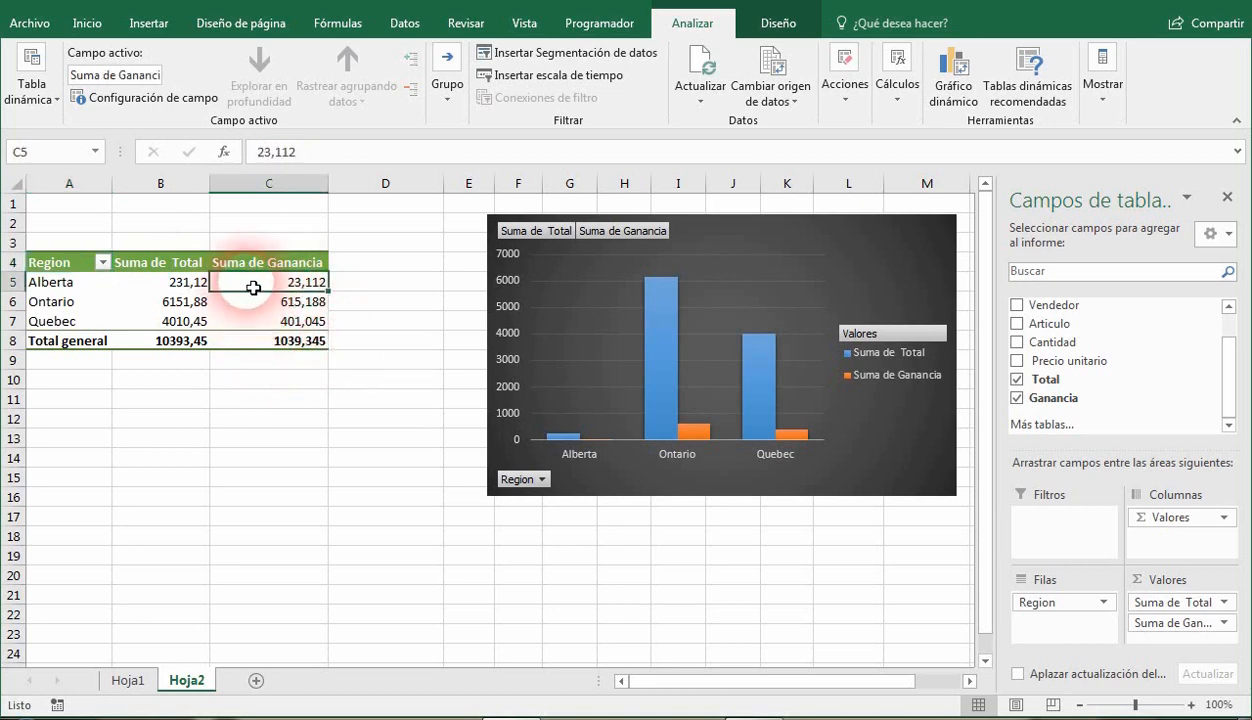
pyautogui.click(185, 285)
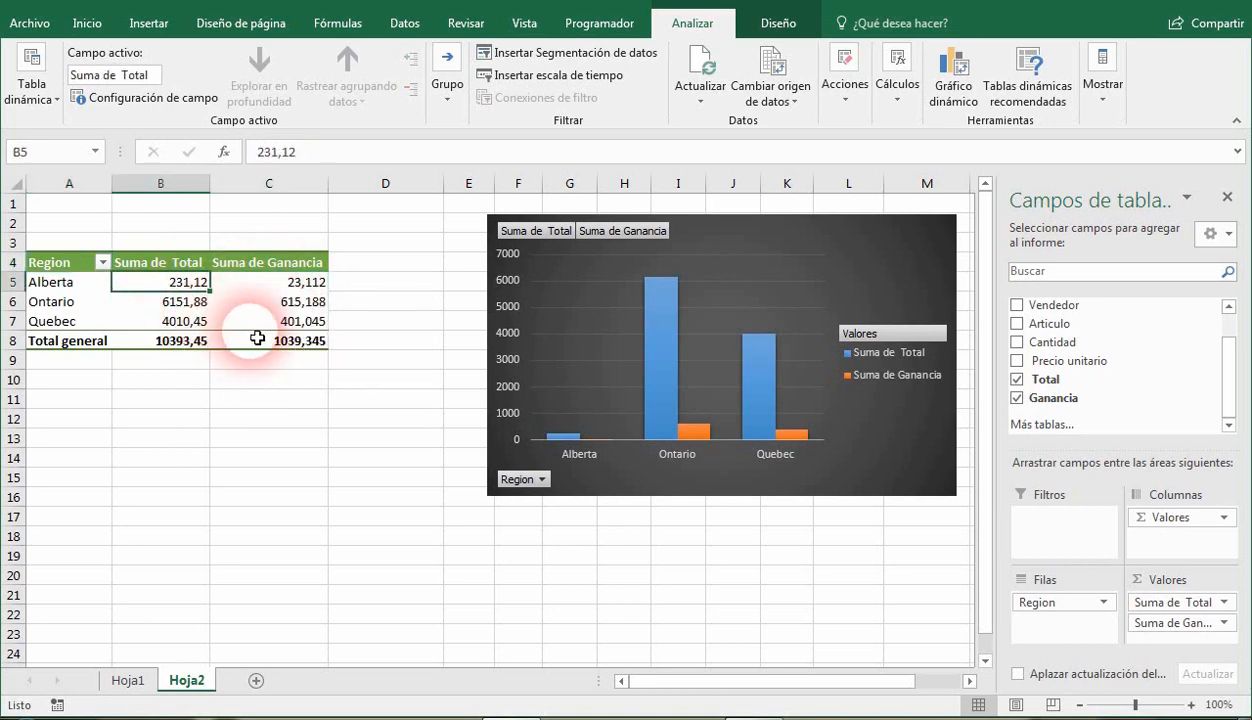
pyautogui.click(285, 286)
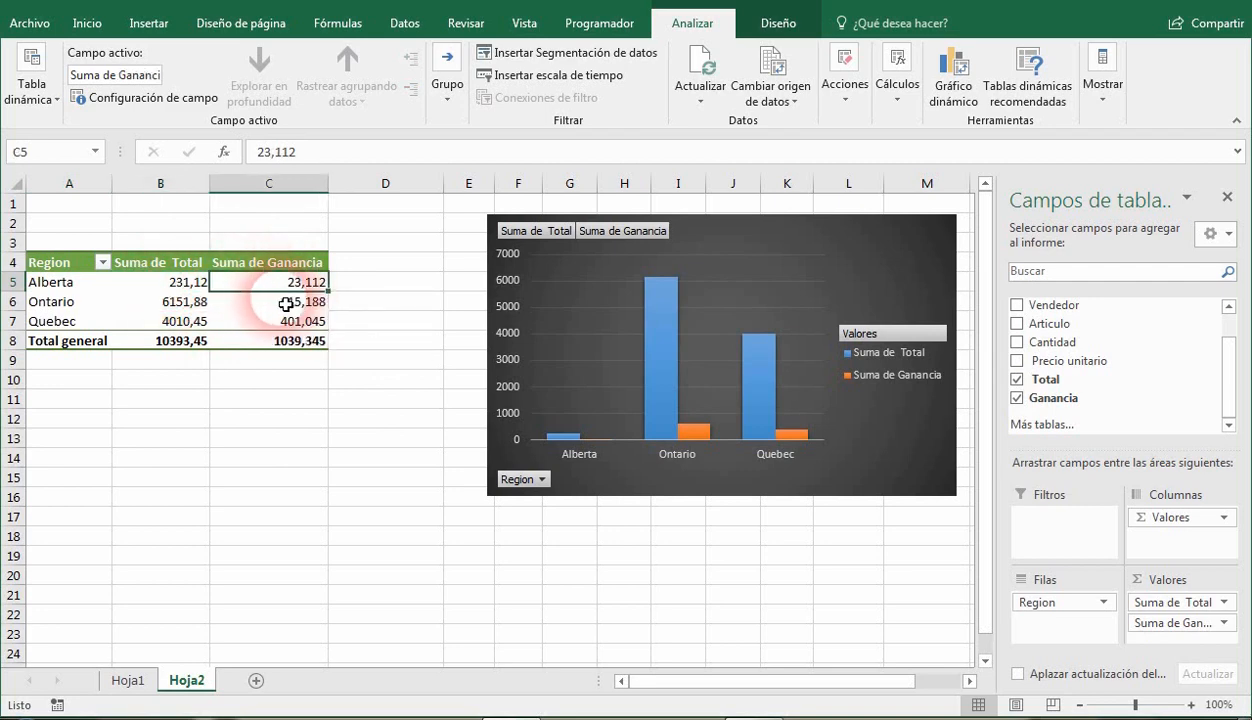
pyautogui.click(180, 303)
pyautogui.click(265, 302)
pyautogui.click(170, 321)
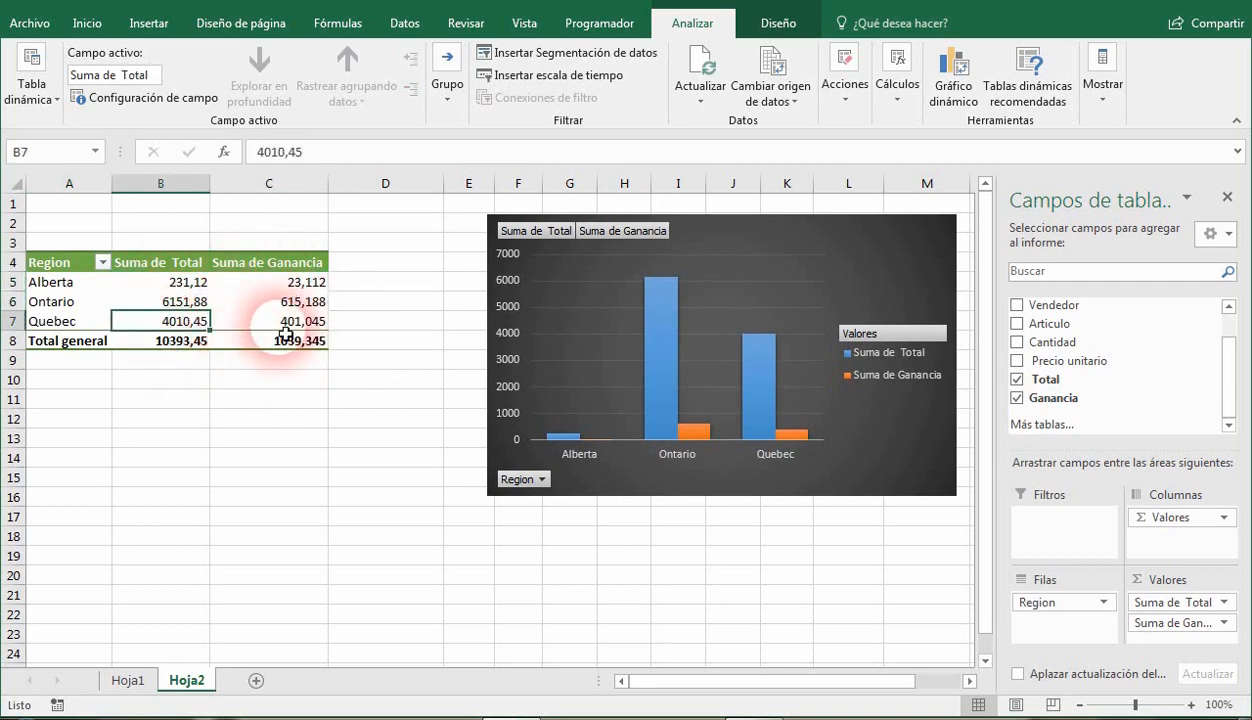
pyautogui.click(270, 322)
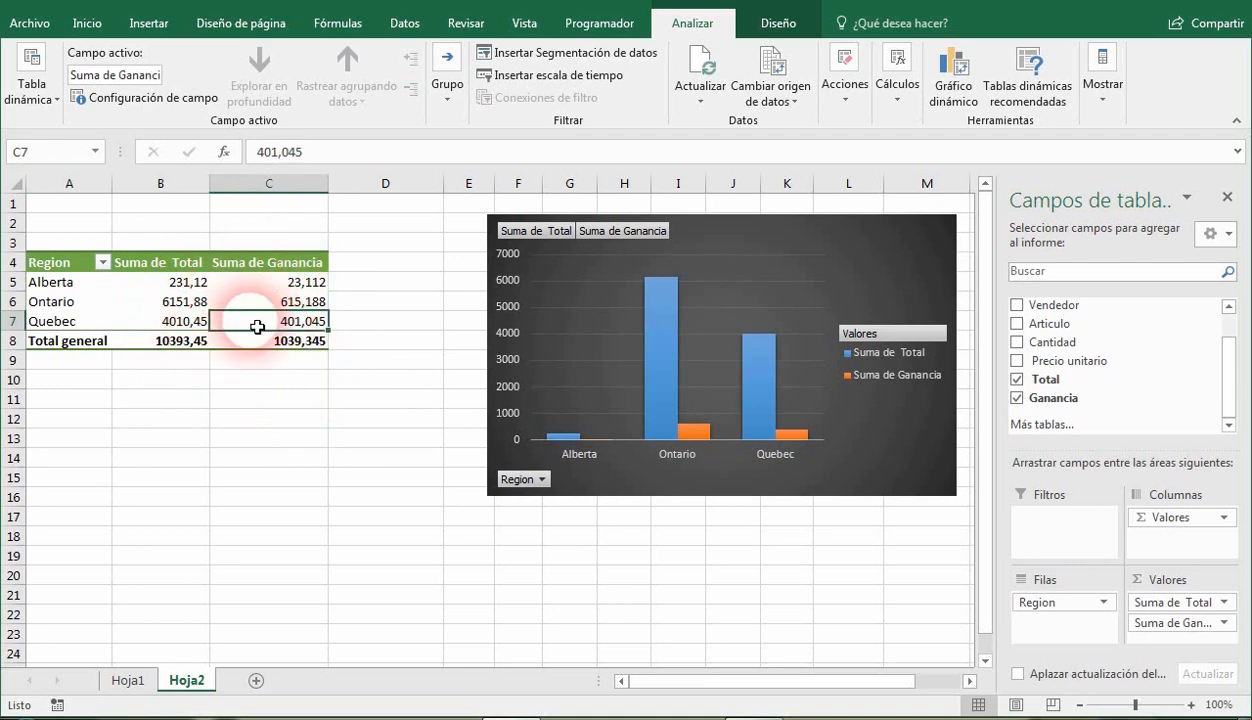
pyautogui.moveTo(260, 322)
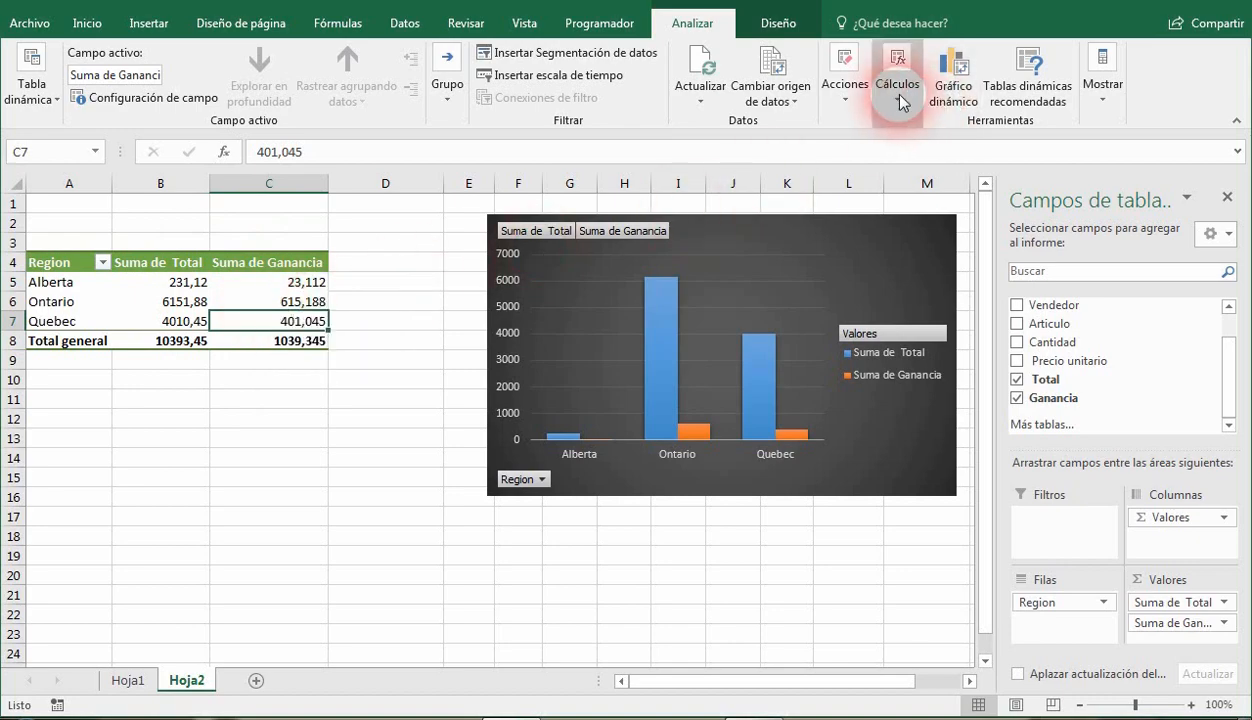
# Modify the Ganancia calculated field's formula to multiply Total by 1,1, and remove Ganancia from the pivot table.
pyautogui.click(897, 90)
pyautogui.click(928, 168)
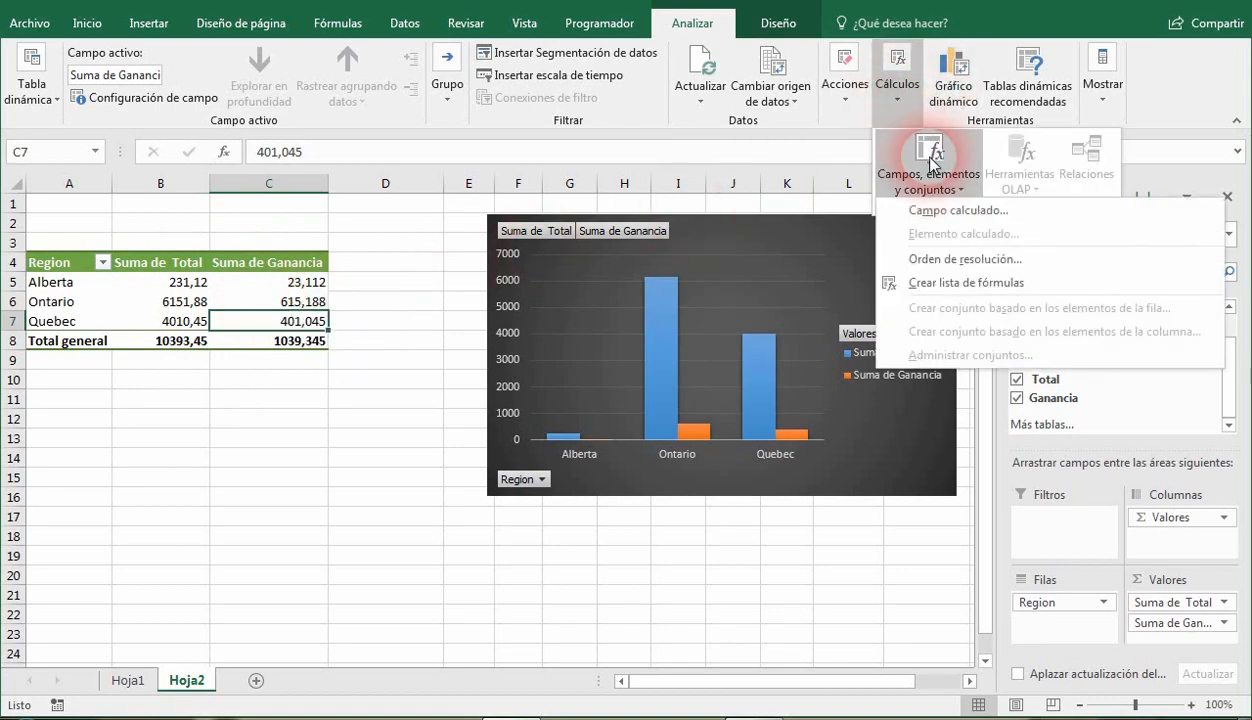
pyautogui.click(945, 212)
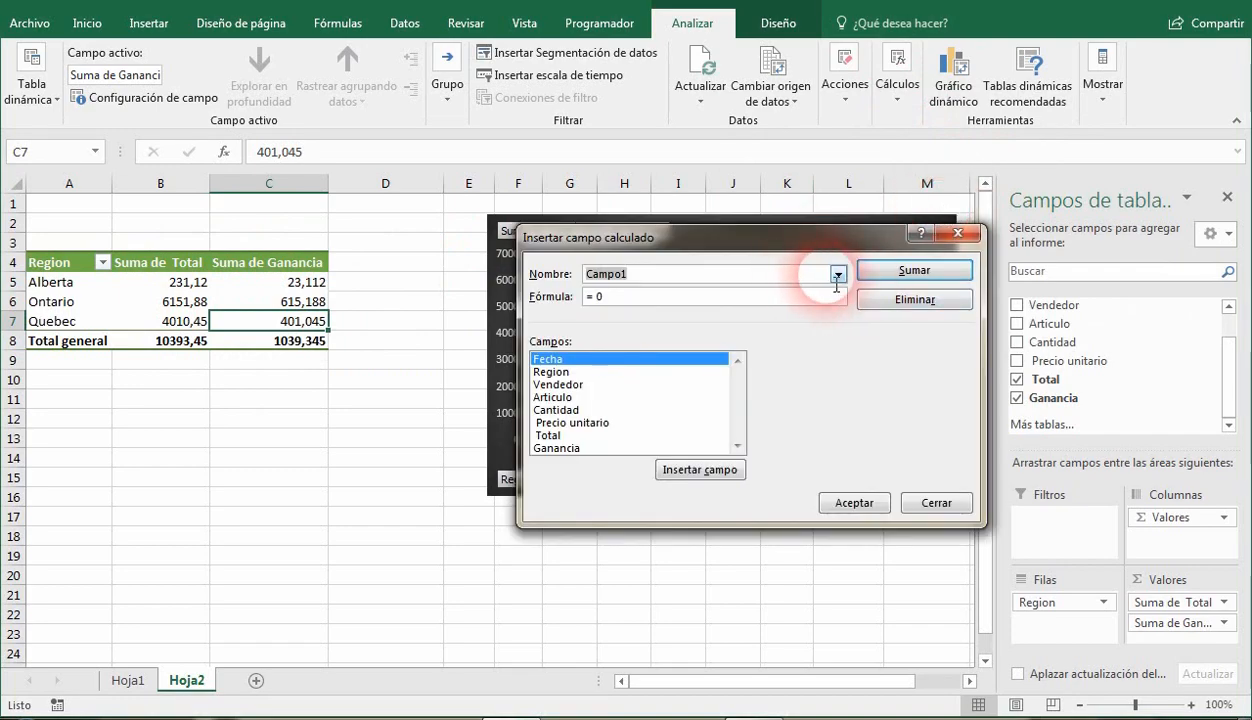
pyautogui.click(838, 273)
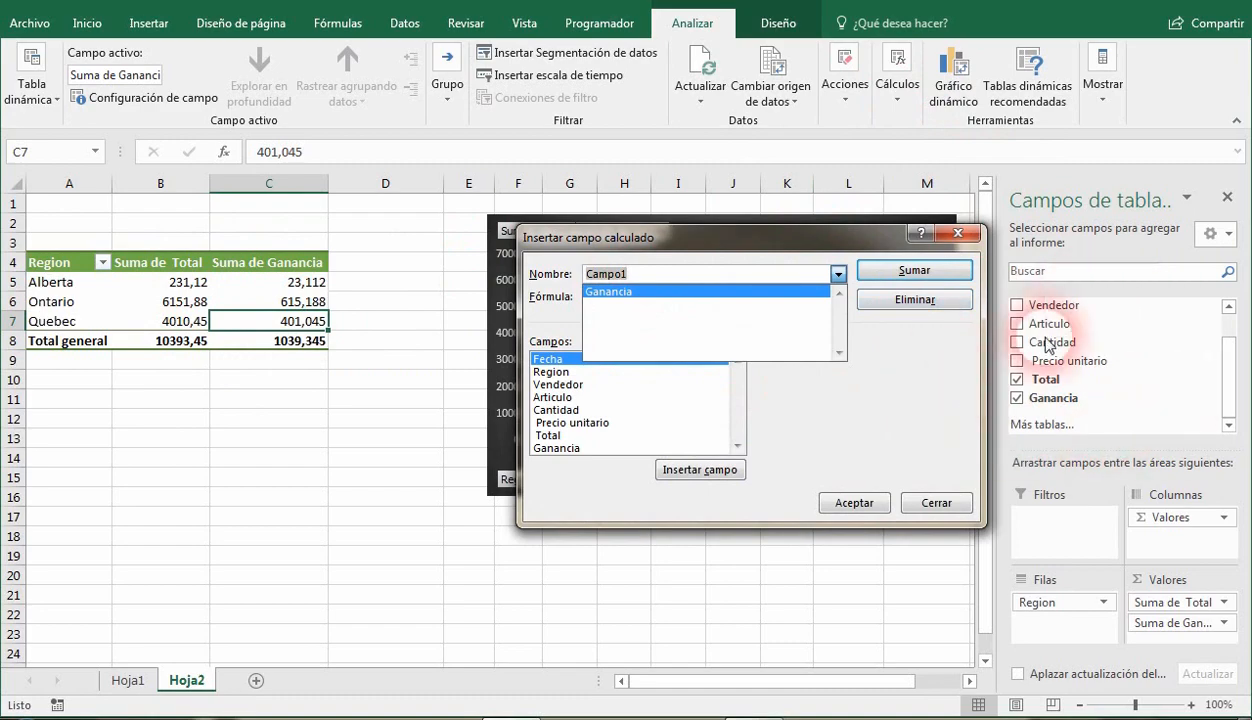
pyautogui.click(640, 292)
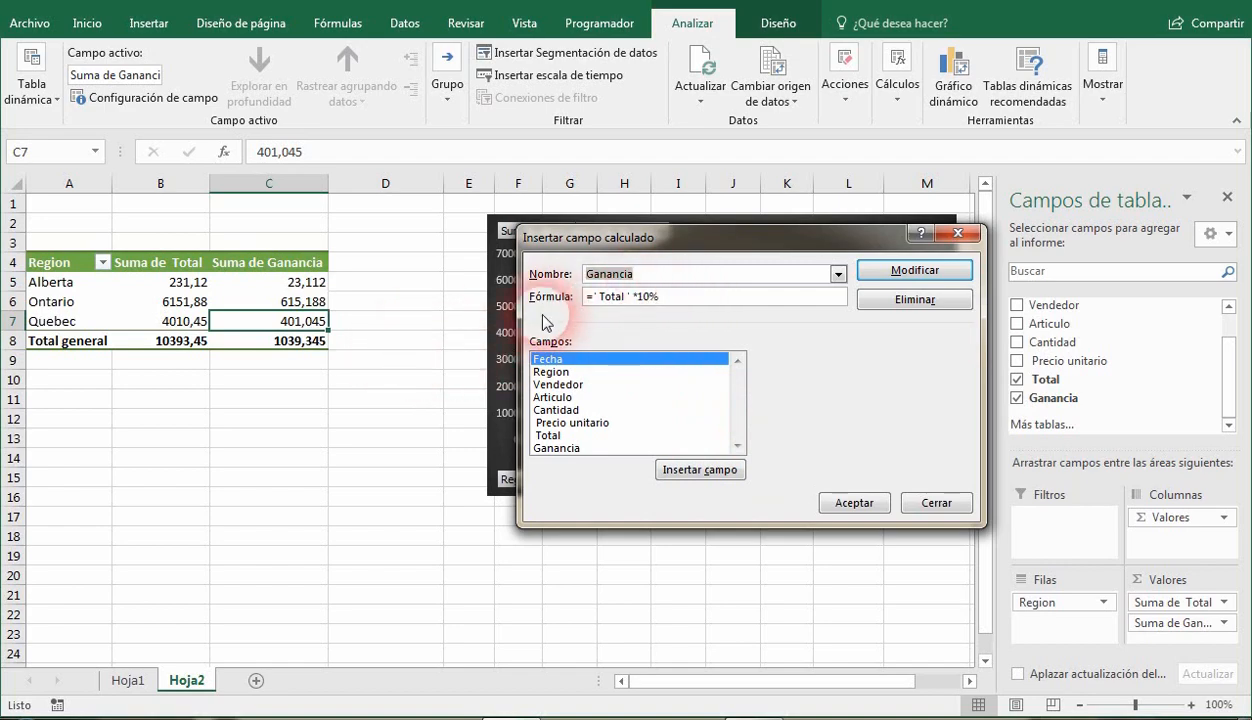
pyautogui.click(673, 299)
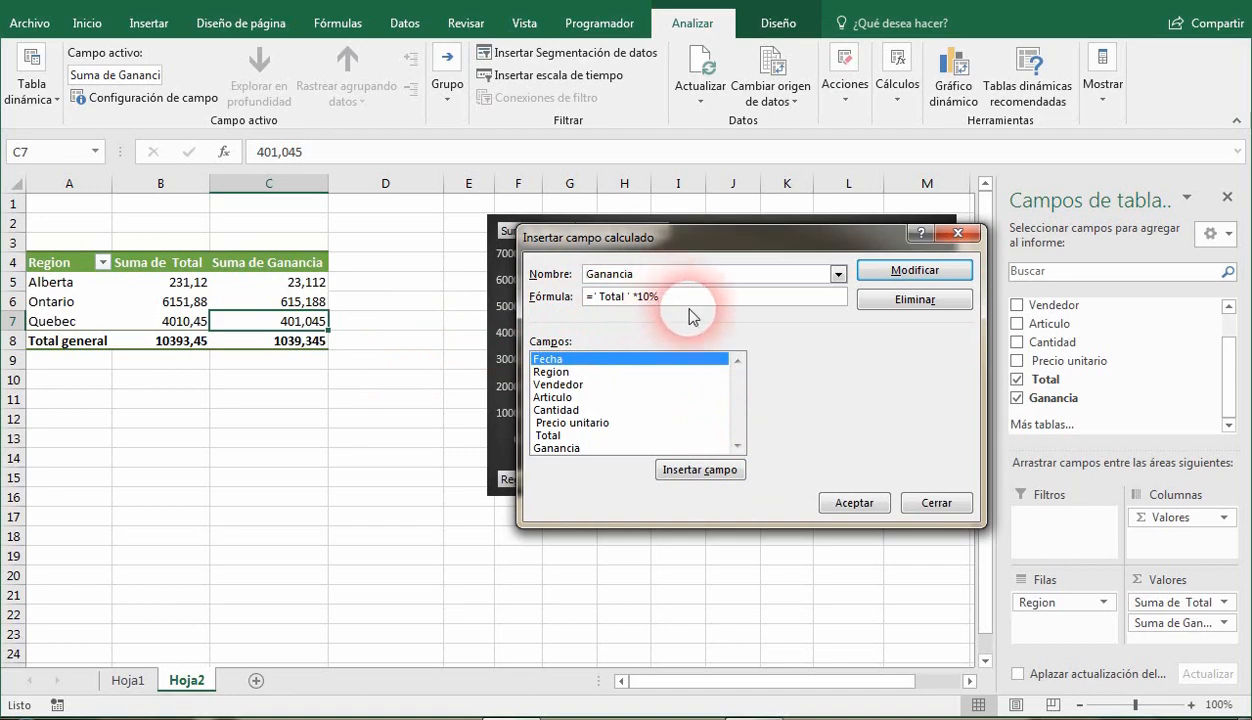
pyautogui.press('BackSpace')
pyautogui.press('BackSpace')
pyautogui.press('BackSpace')
pyautogui.write('1,1')
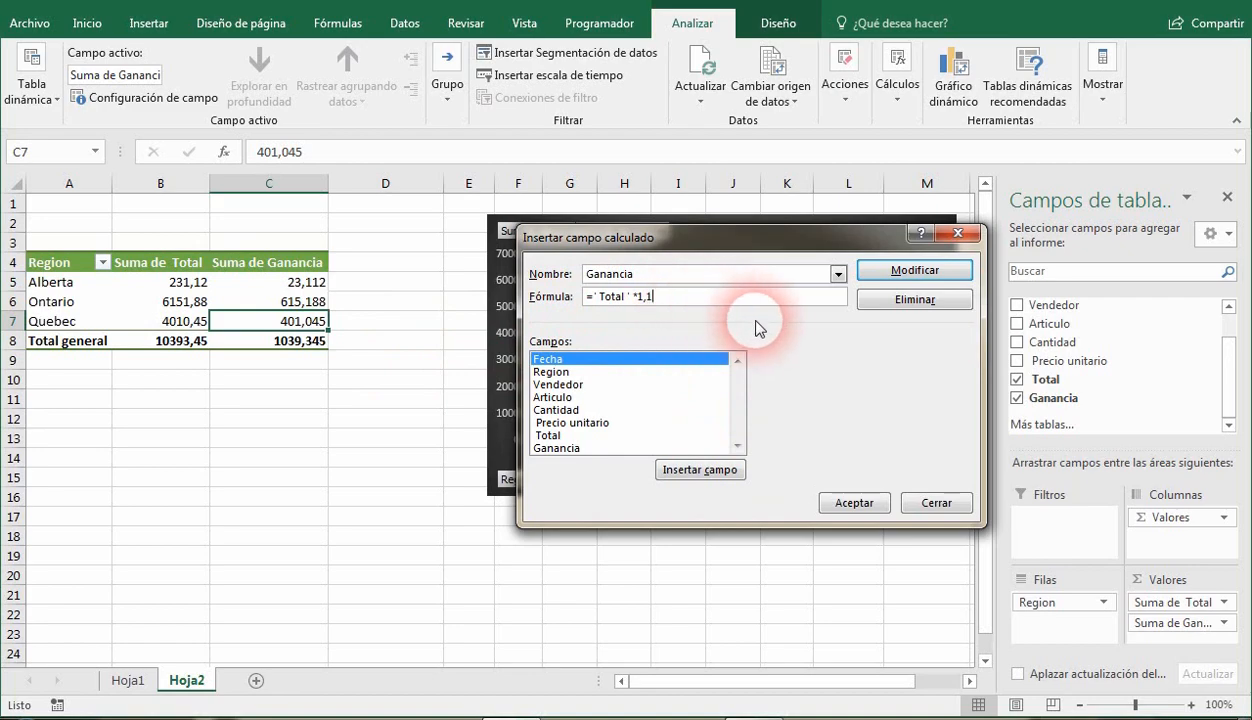
pyautogui.click(913, 272)
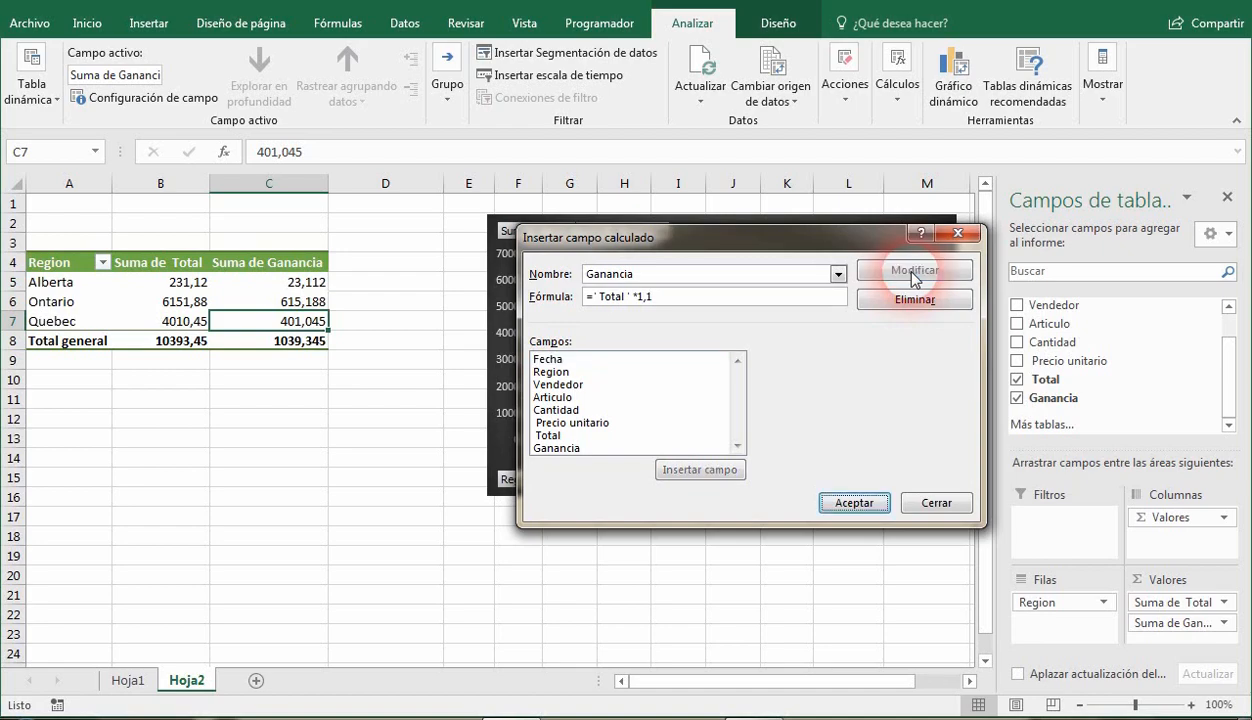
pyautogui.click(852, 503)
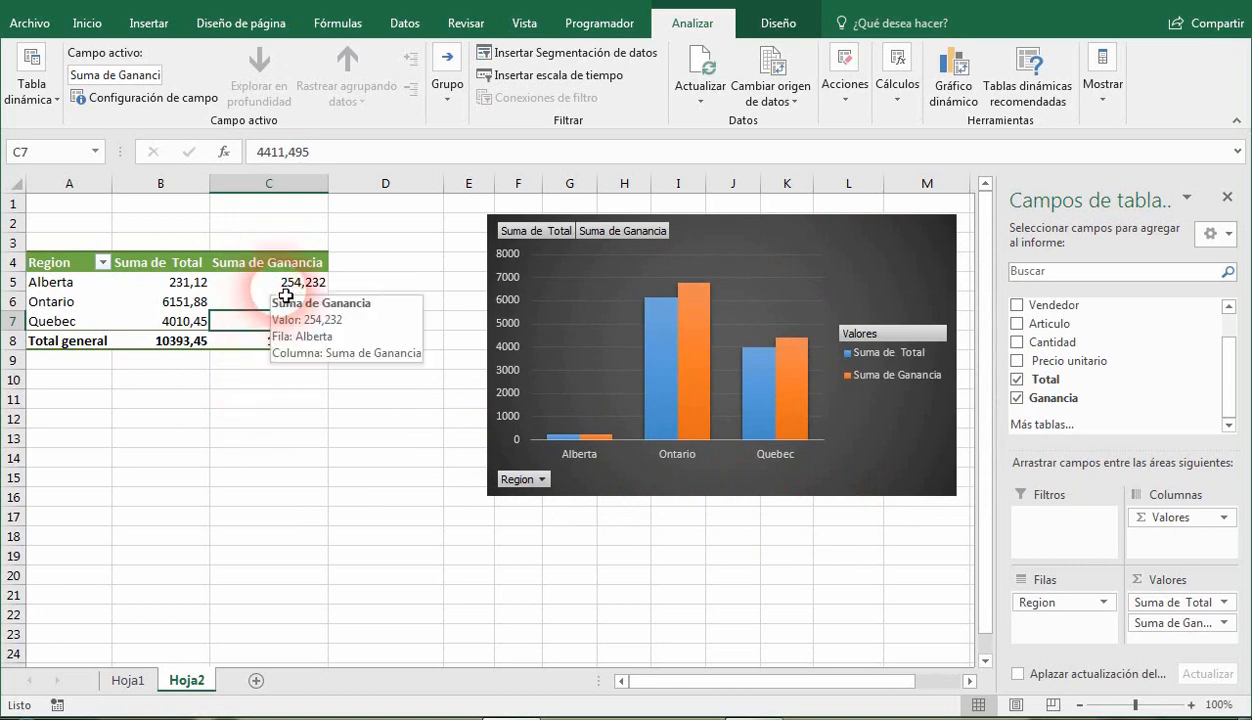
pyautogui.click(1018, 399)
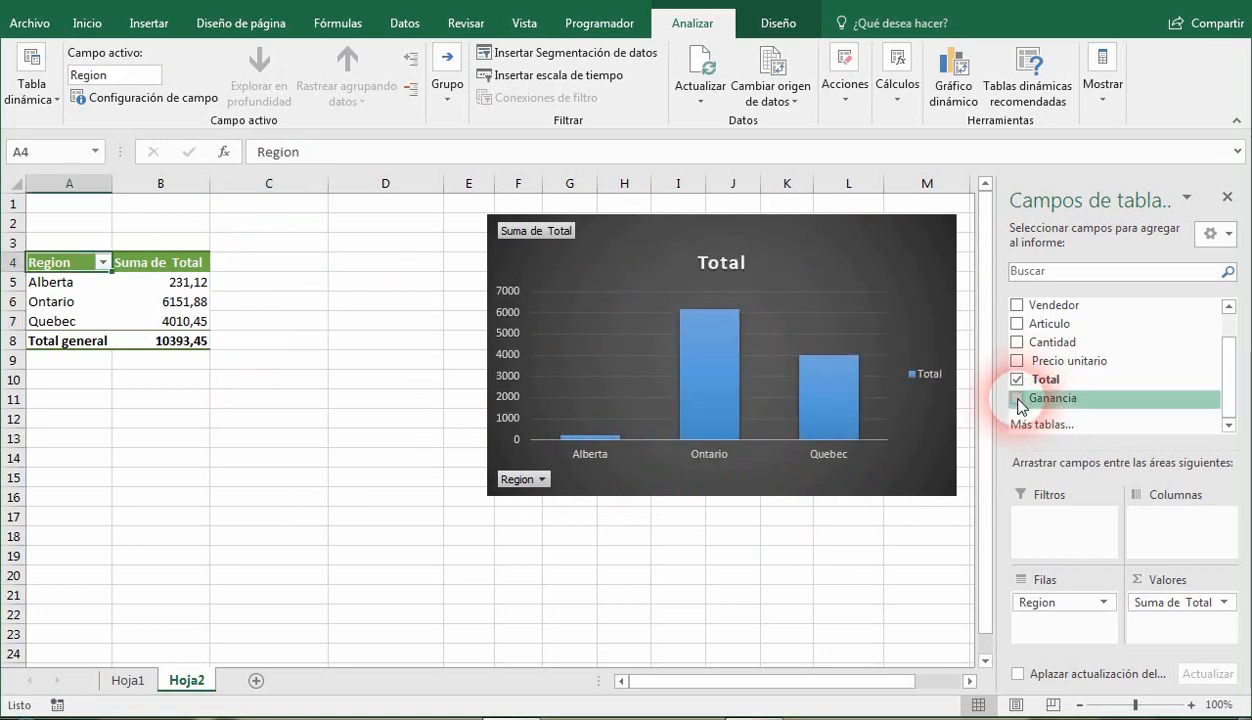
# Add the Ganancia field back to the pivot table's values.
pyautogui.click(1018, 399)
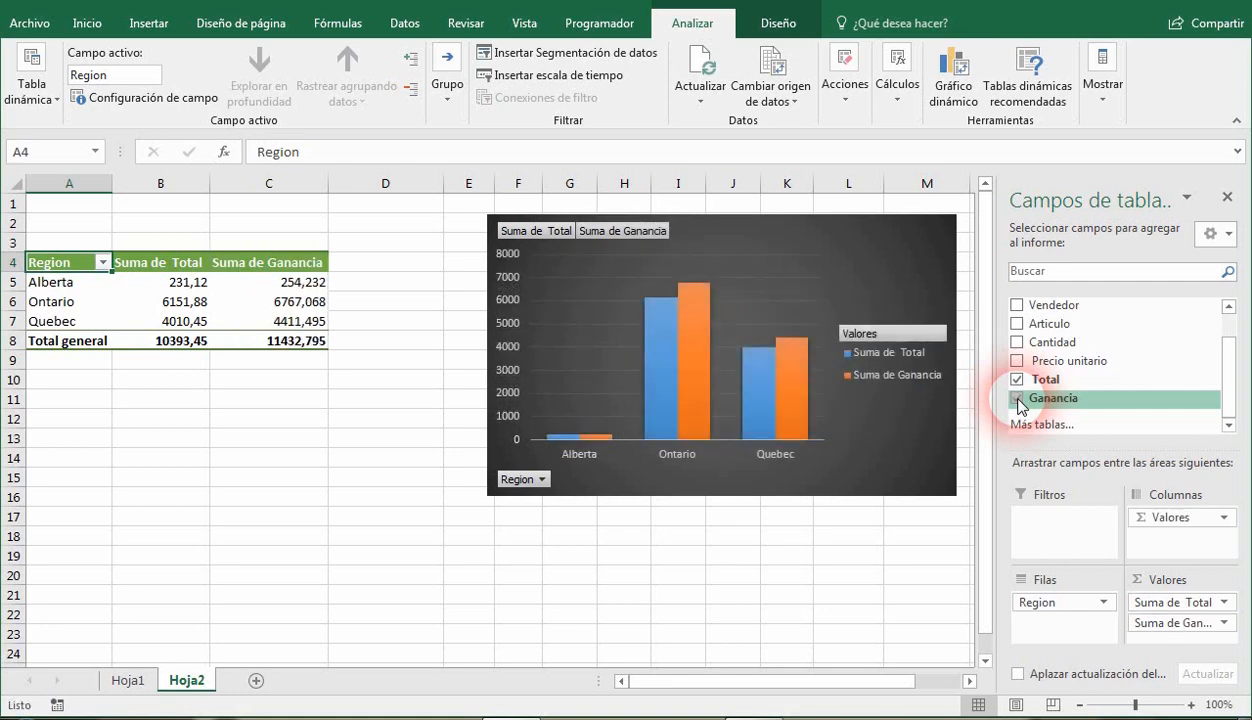
pyautogui.click(1018, 399)
pyautogui.click(1018, 399)
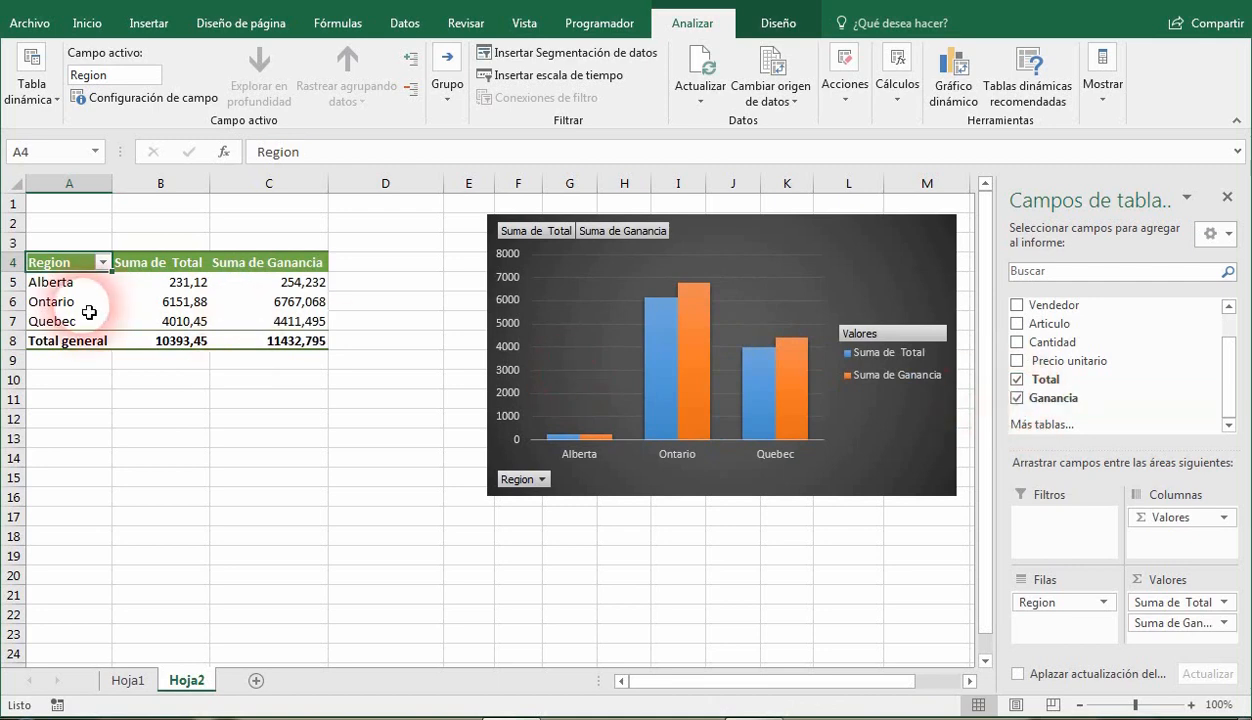
# Review the Alberta, Ontario and Quebec rows of the pivot table.
pyautogui.moveTo(193, 337)
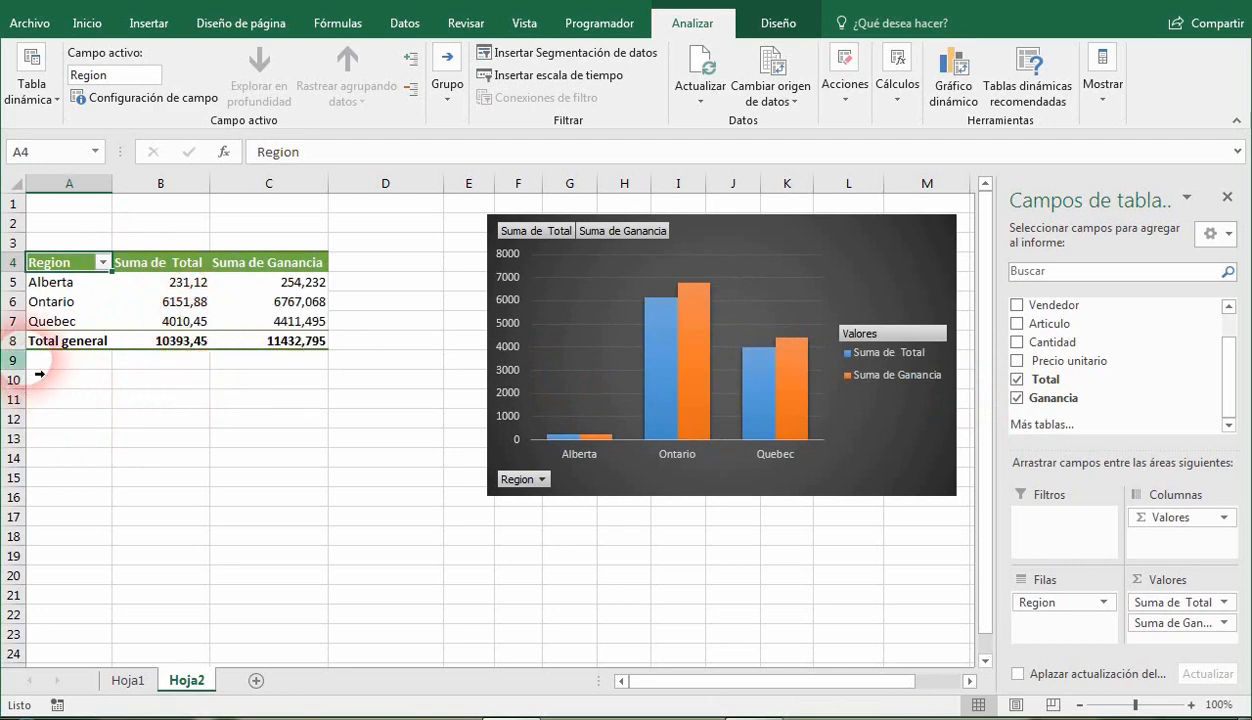
pyautogui.click(30, 281)
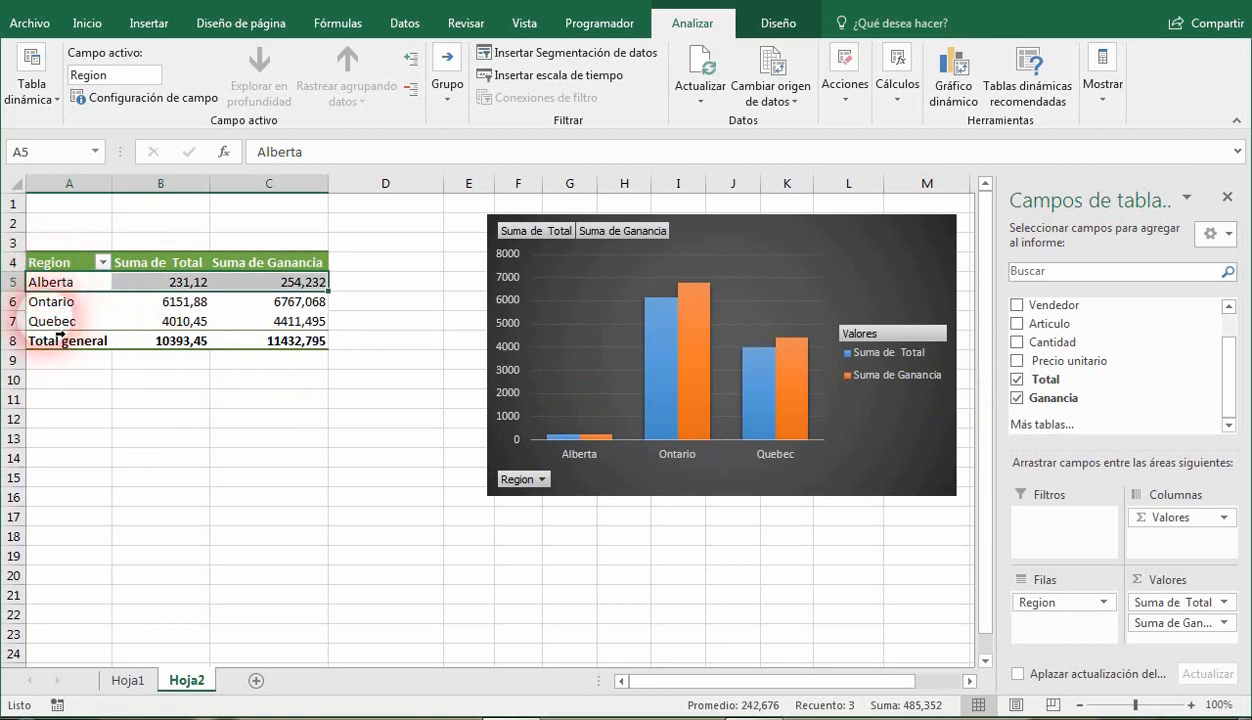
pyautogui.click(42, 302)
pyautogui.click(54, 323)
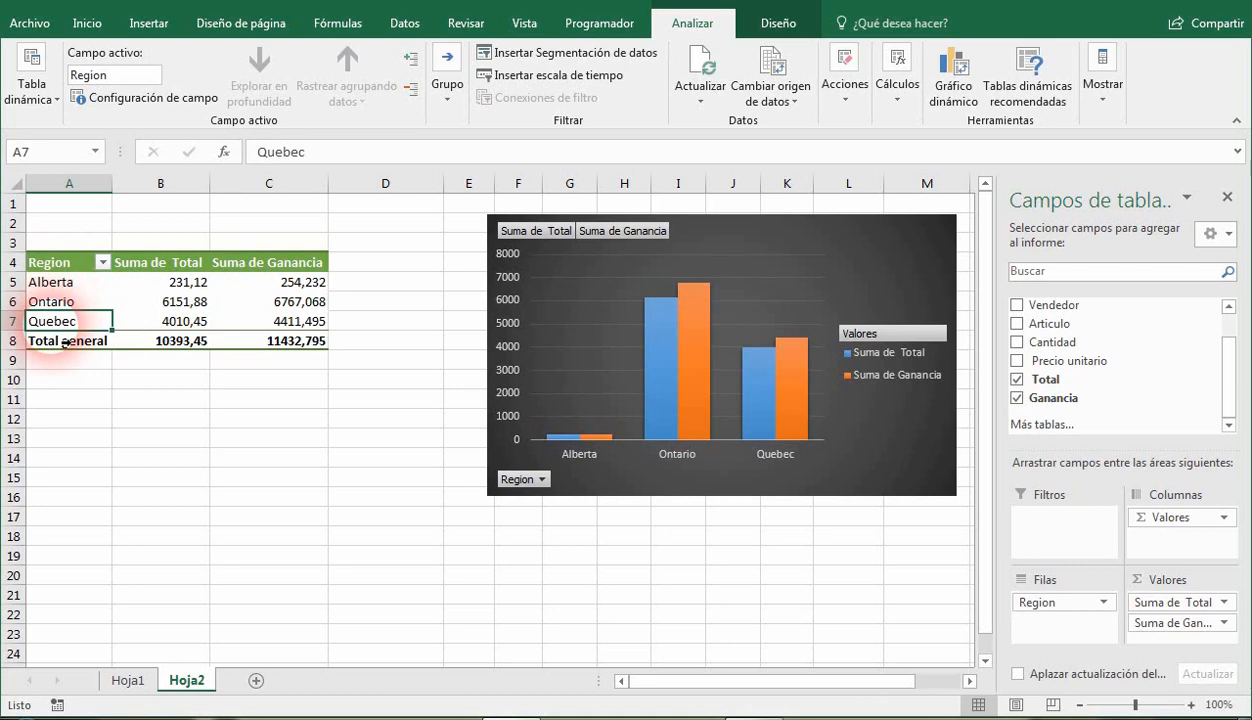
pyautogui.click(166, 304)
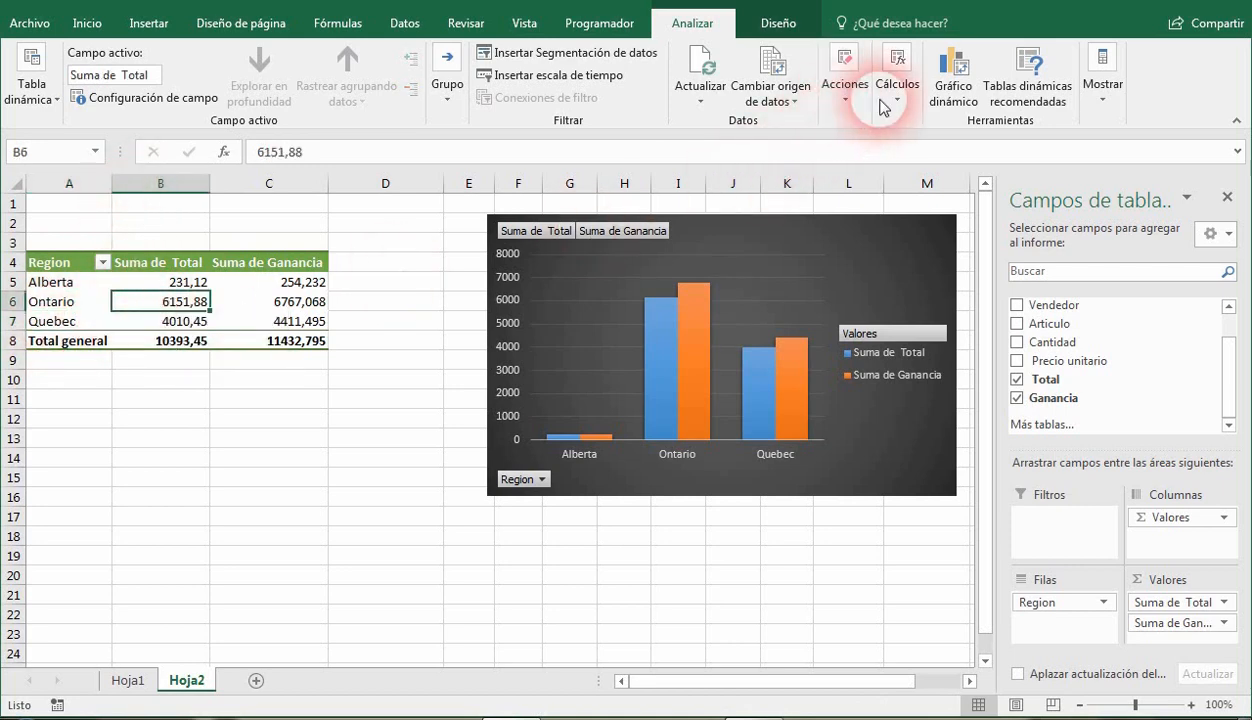
pyautogui.click(897, 80)
pyautogui.click(925, 155)
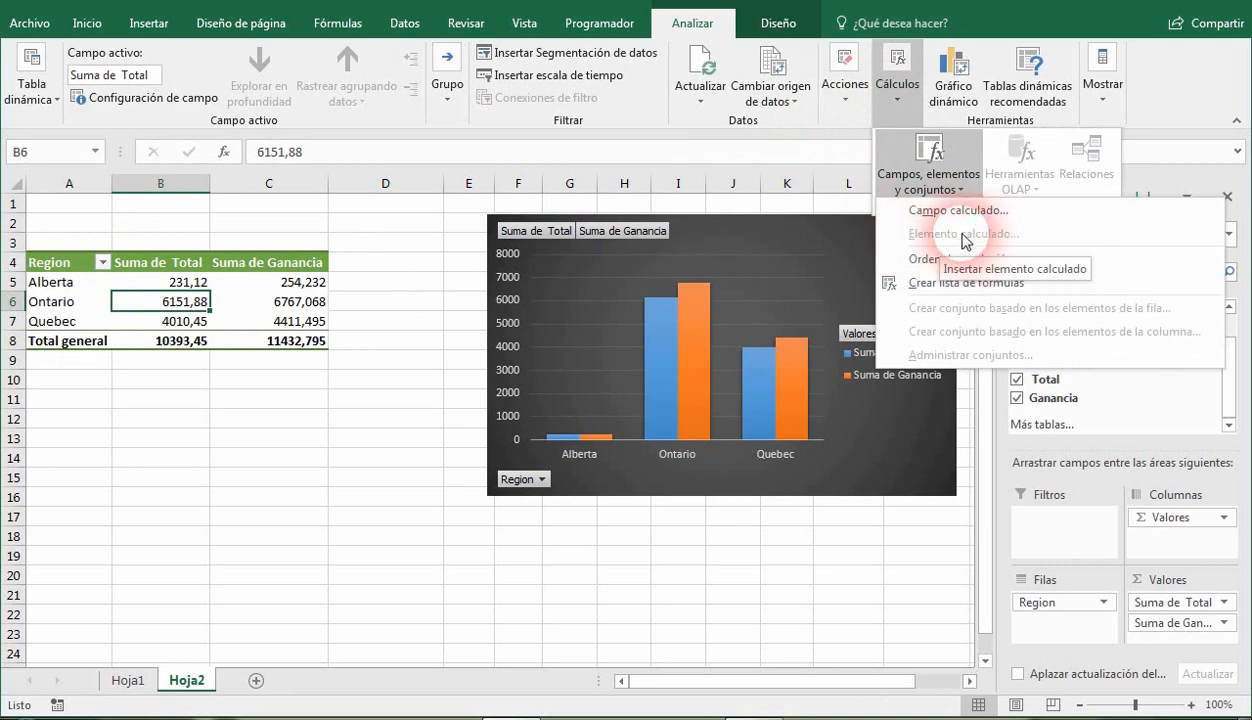
pyautogui.click(118, 305)
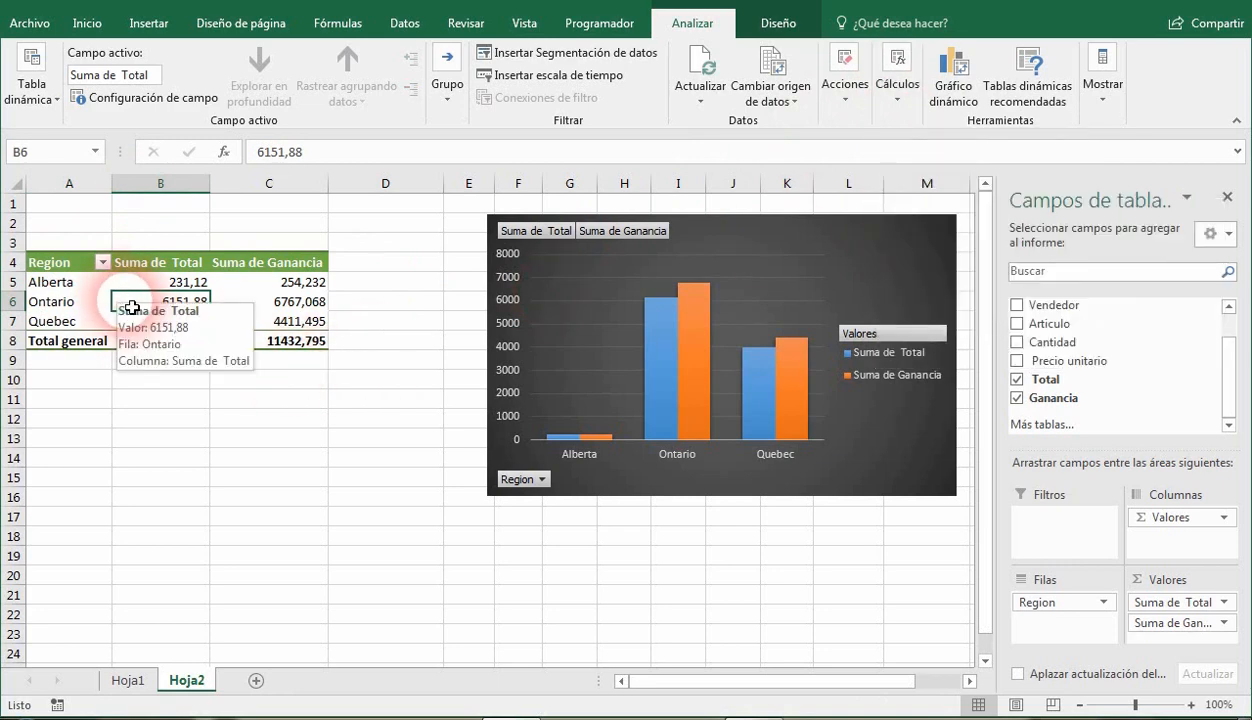
# Start a new calculated item in the Region field from the Ontario label and name it Alberta + Quebec.
pyautogui.click(74, 307)
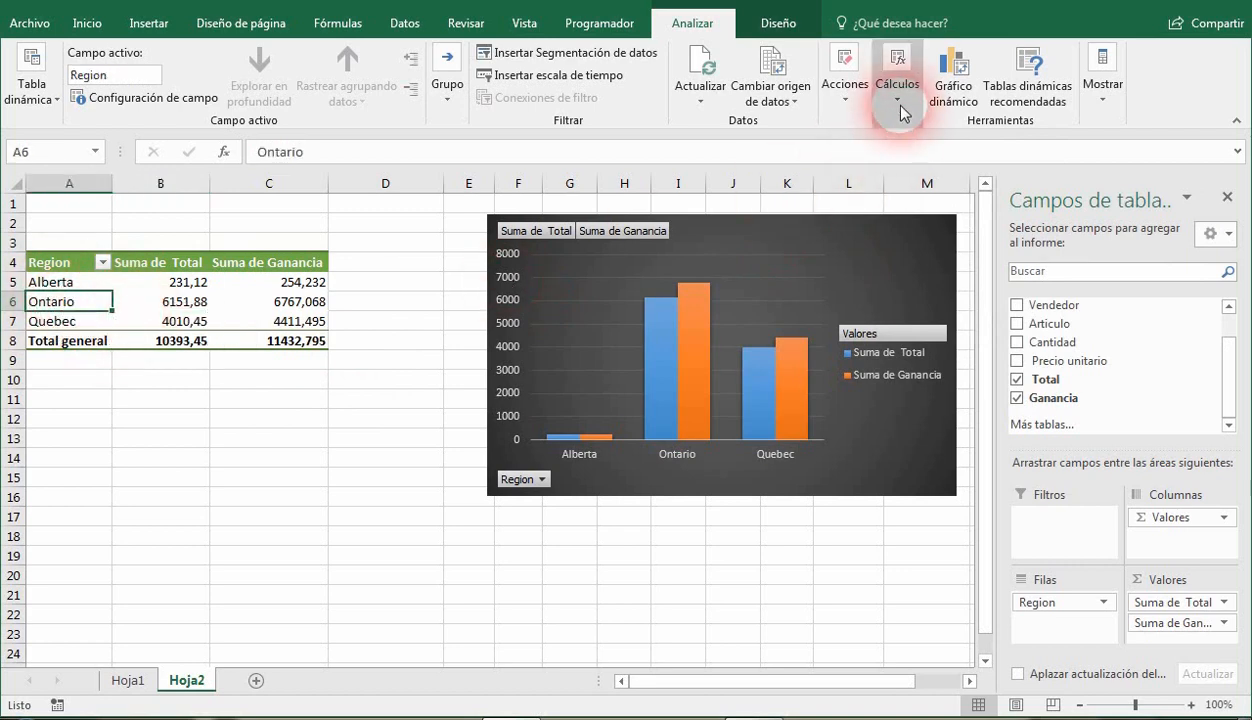
pyautogui.click(898, 100)
pyautogui.click(928, 170)
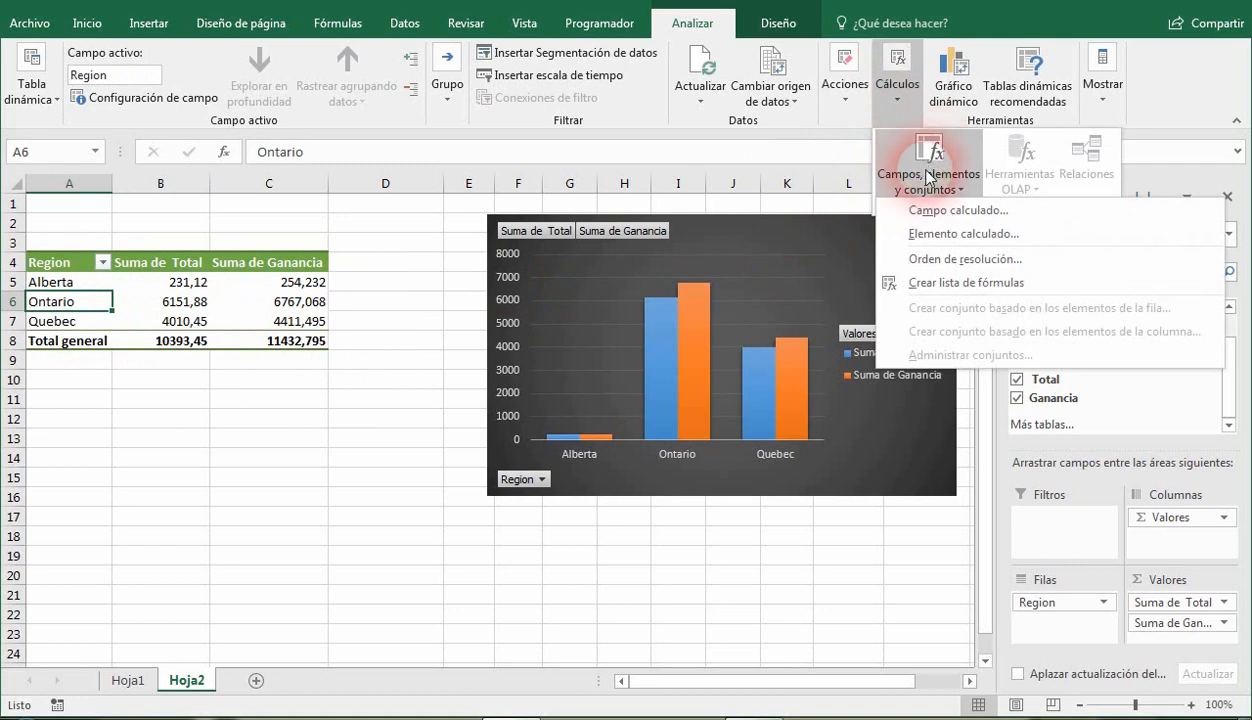
pyautogui.click(938, 234)
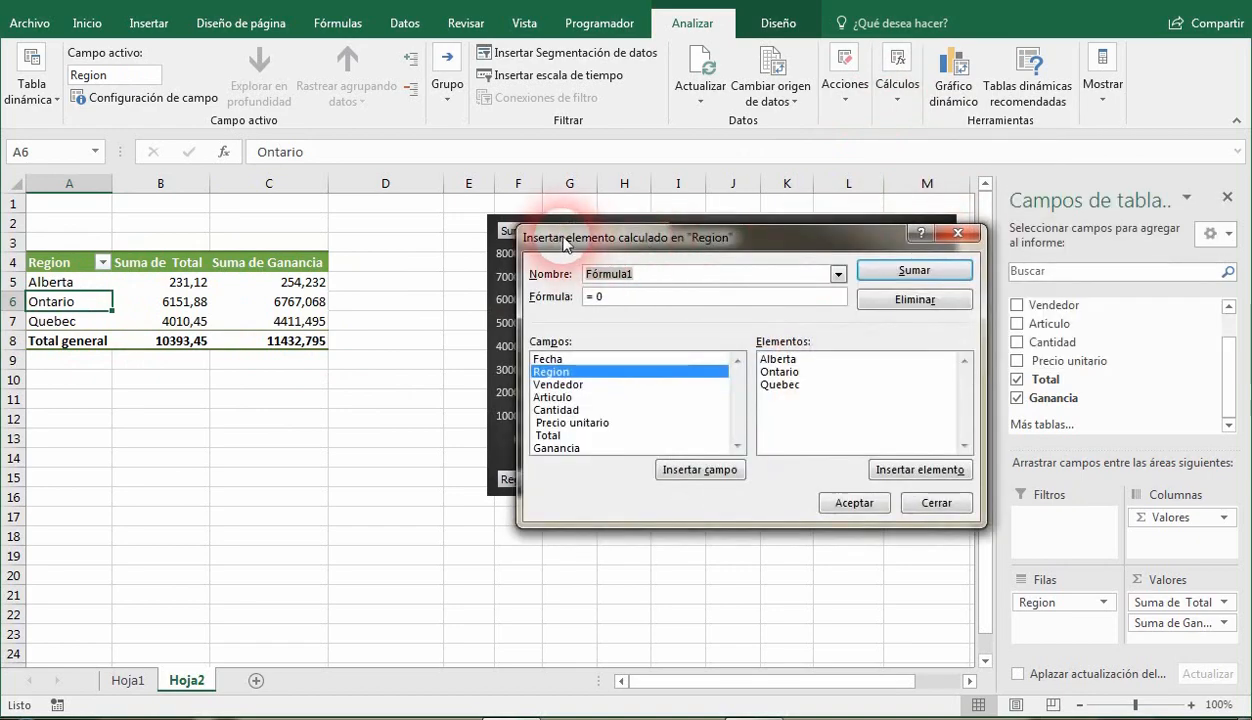
pyautogui.moveTo(572, 246); pyautogui.dragTo(444, 250)
pyautogui.click(70, 405)
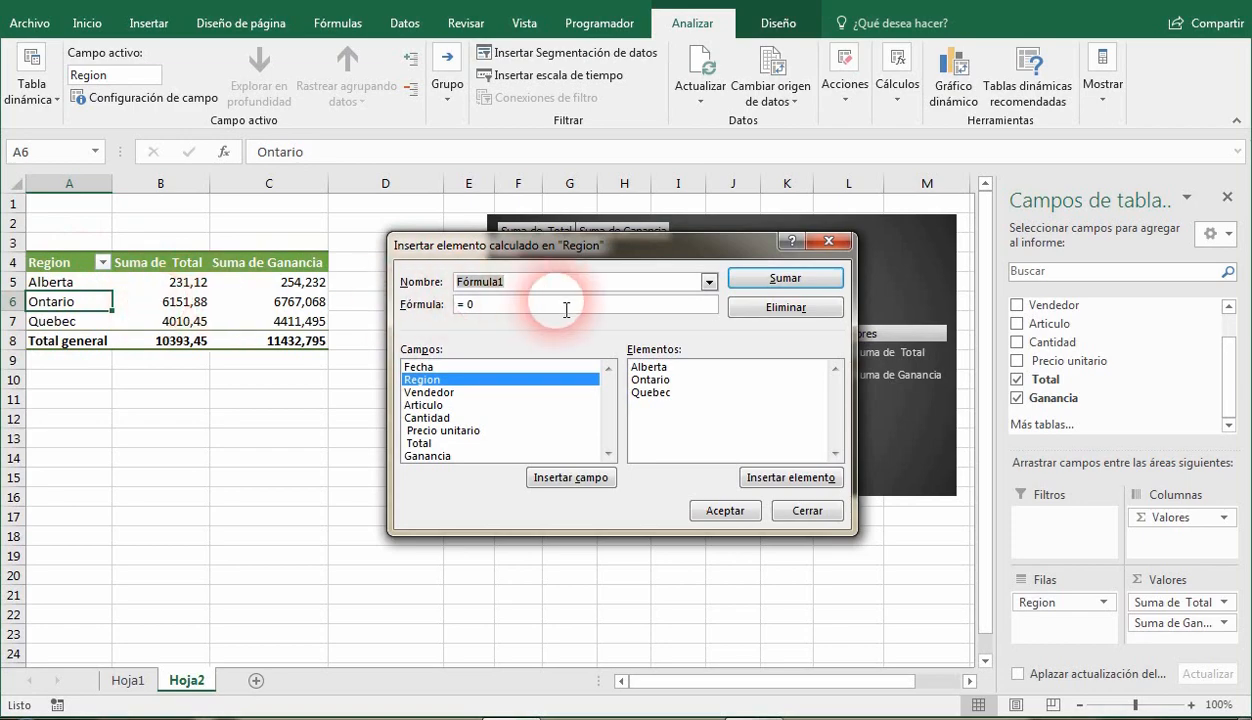
pyautogui.press('BackSpace')
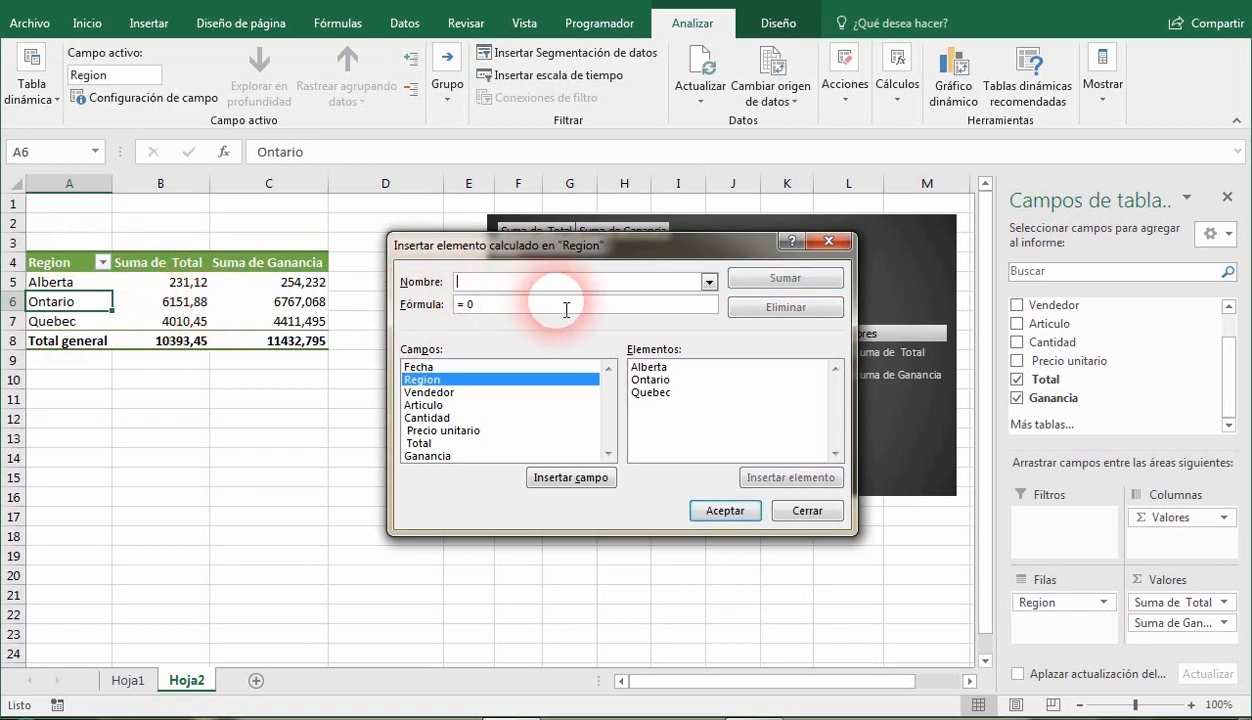
pyautogui.write('Al')
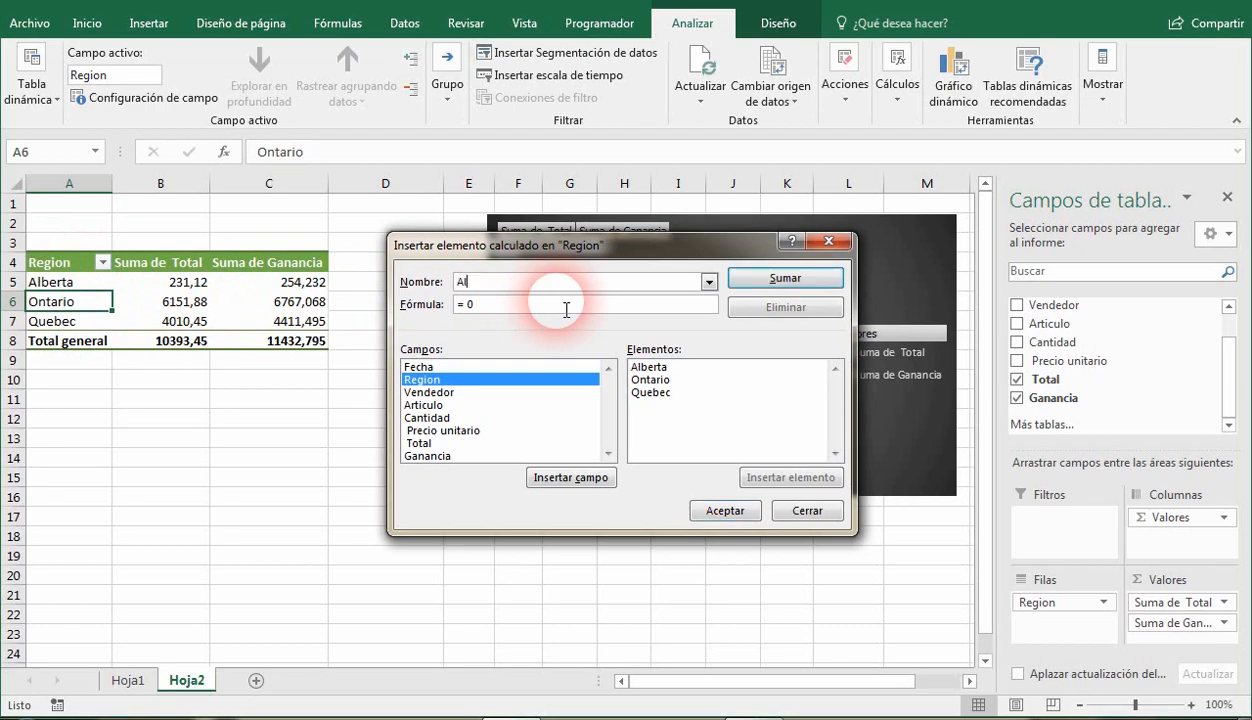
pyautogui.write('berta + Quebec')
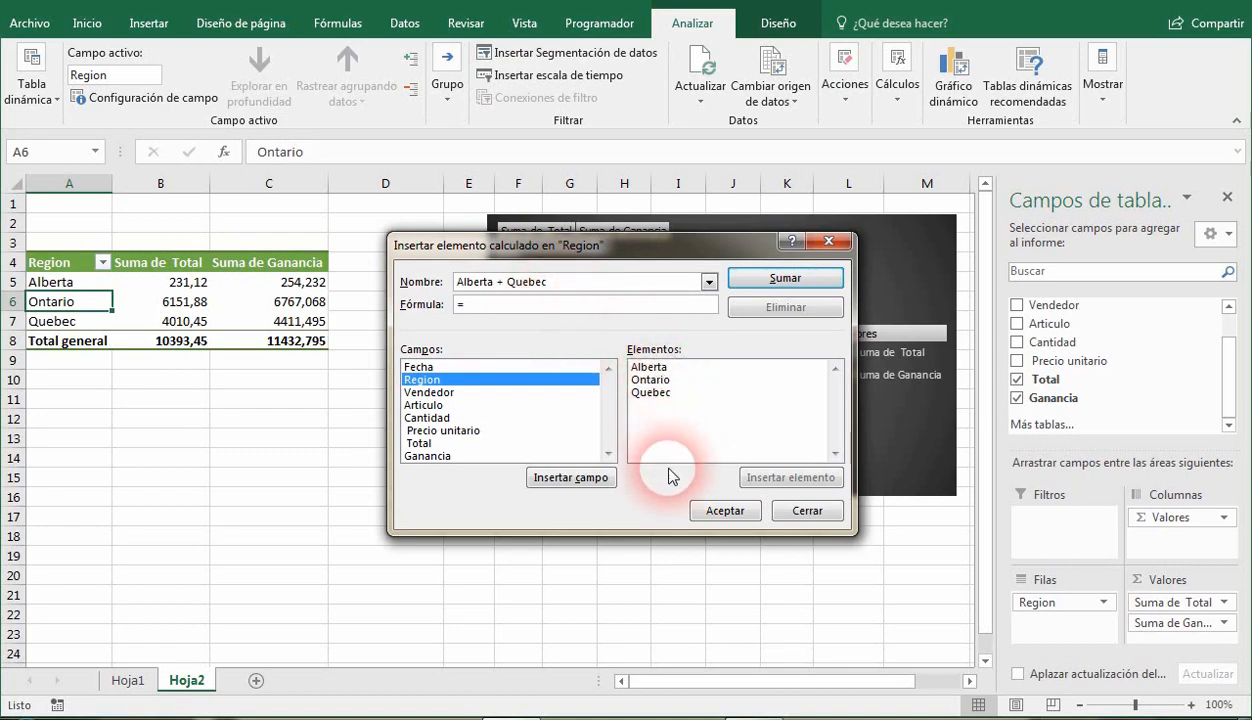
# Define the calculated item's formula as the Alberta element plus the Quebec element and add the item to the pivot table.
pyautogui.click(655, 368)
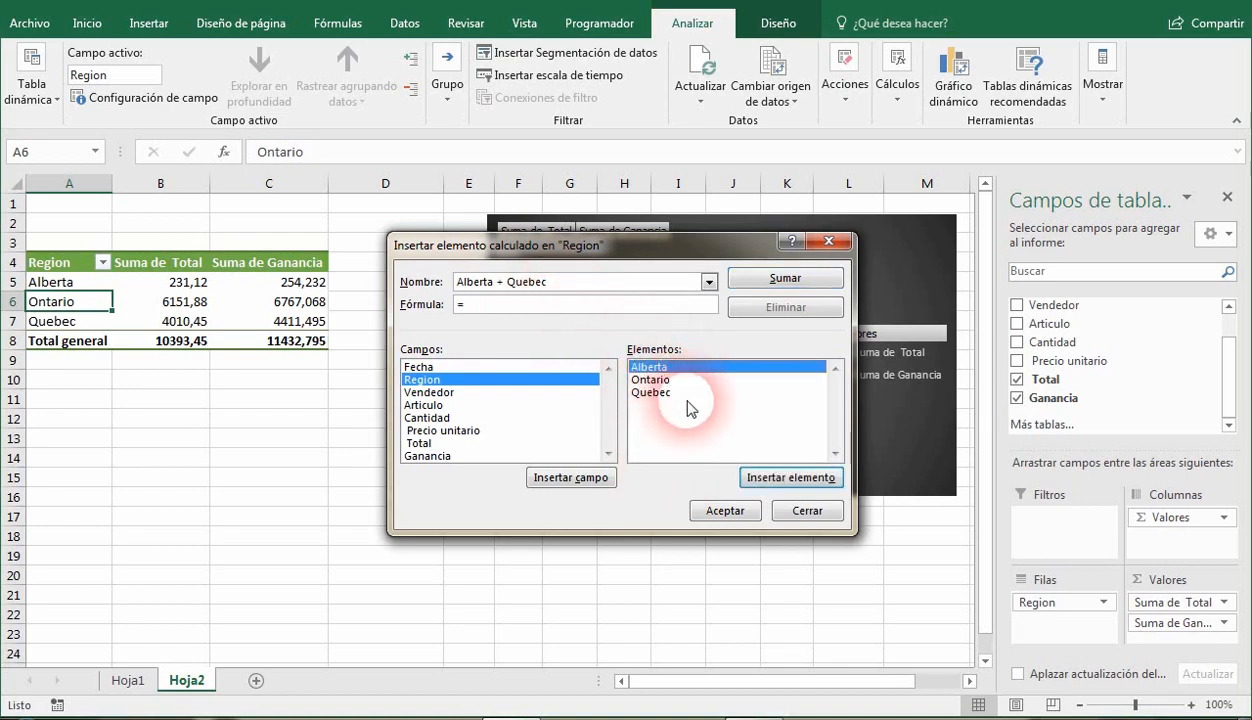
pyautogui.click(779, 479)
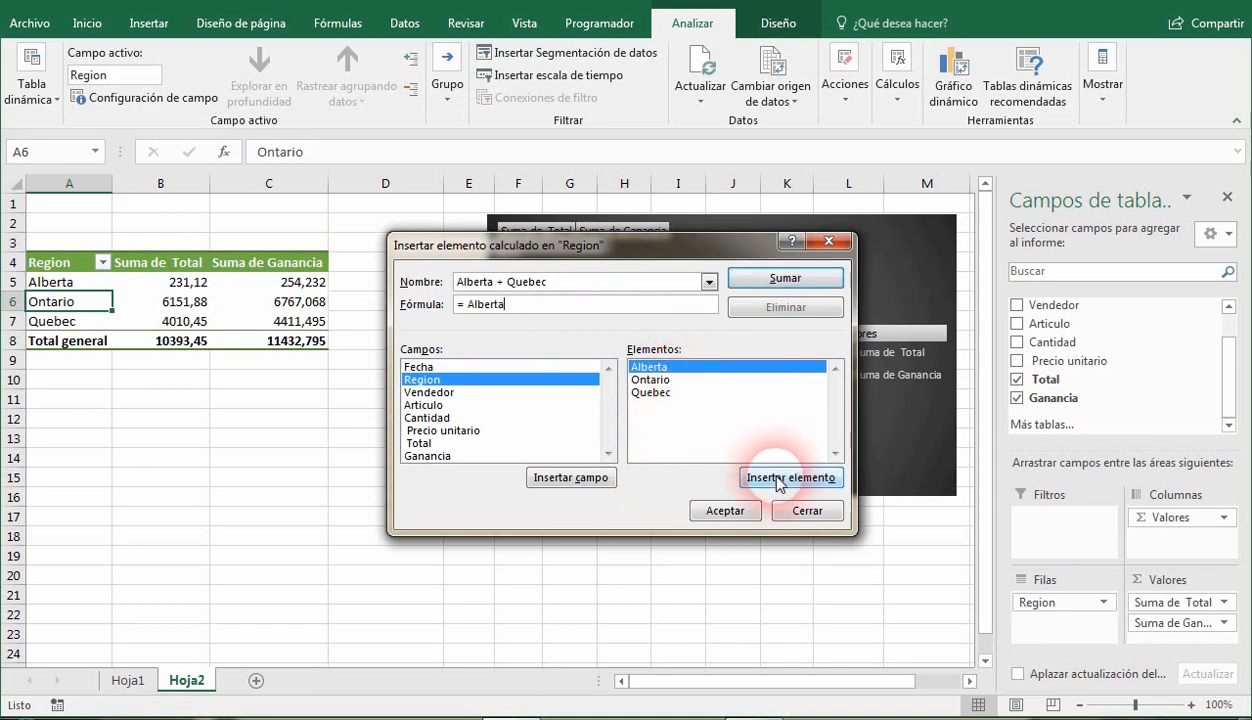
pyautogui.write('+')
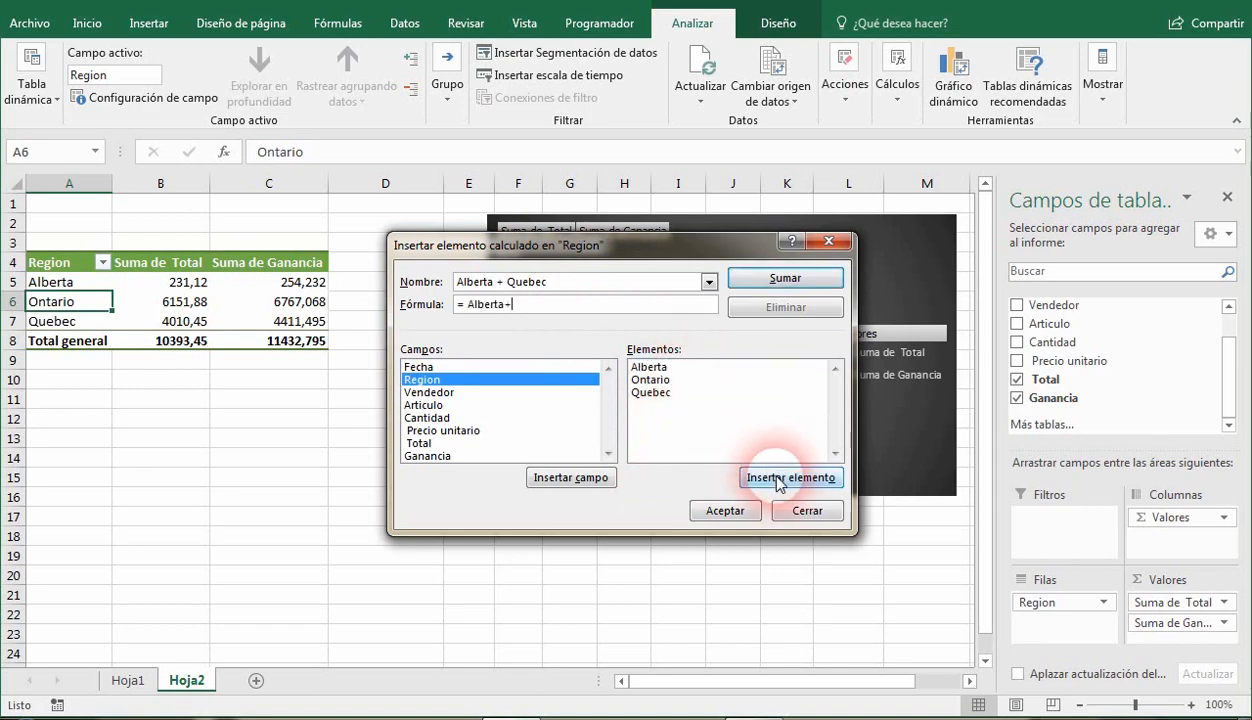
pyautogui.click(656, 394)
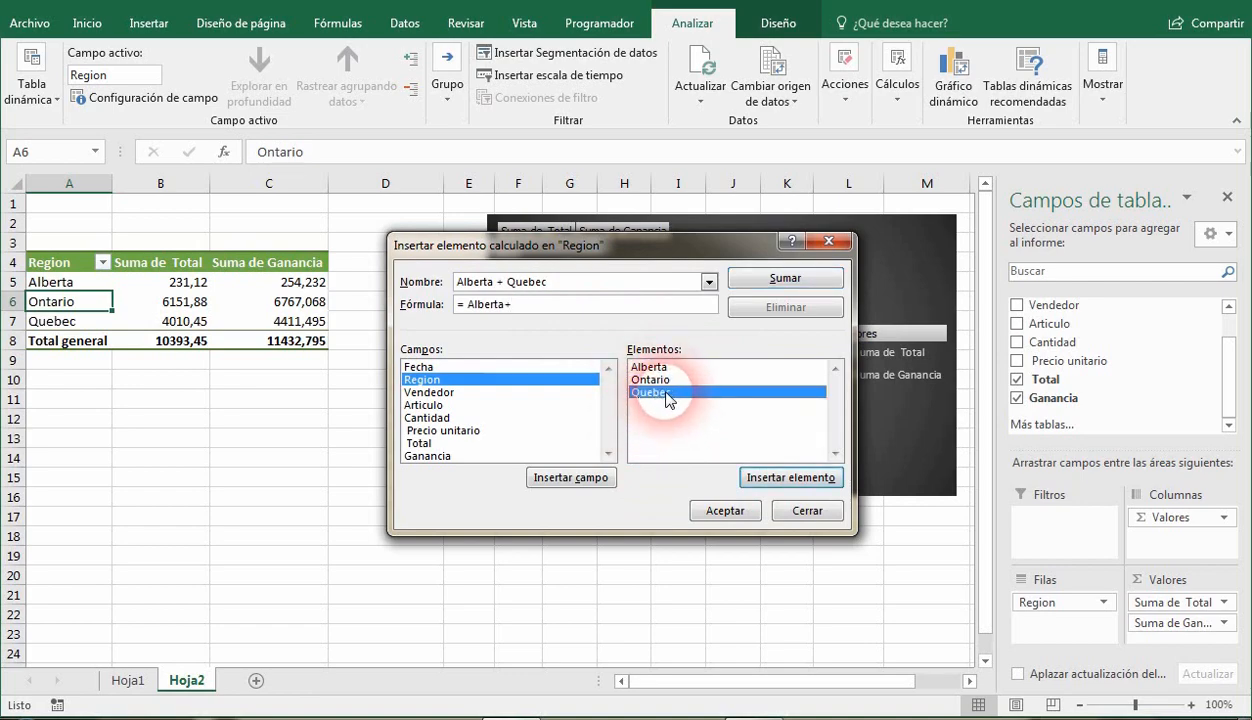
pyautogui.click(790, 479)
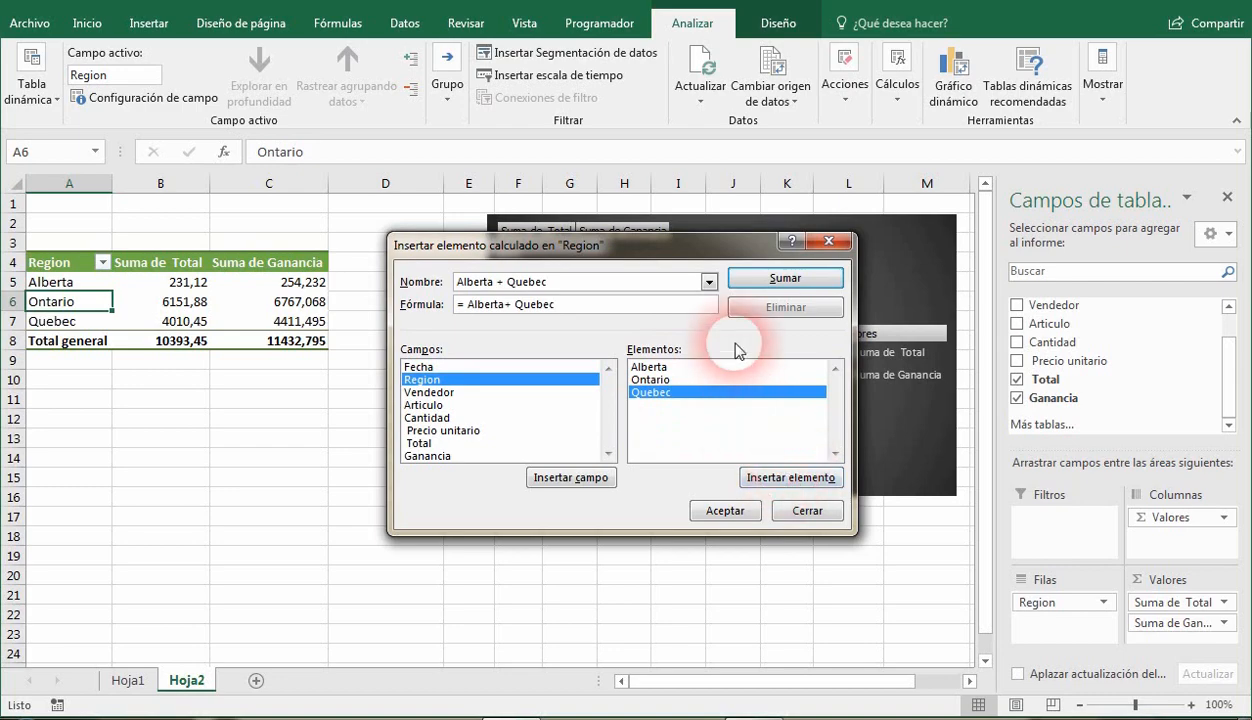
pyautogui.click(782, 280)
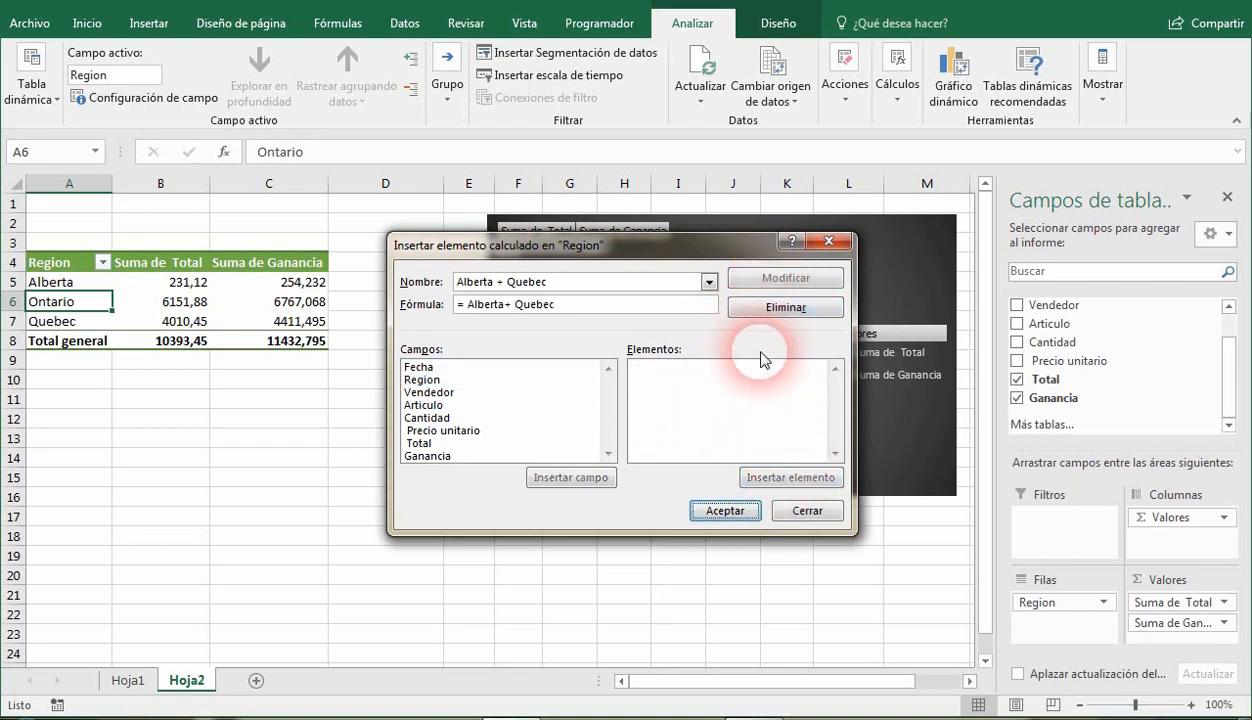
pyautogui.click(728, 510)
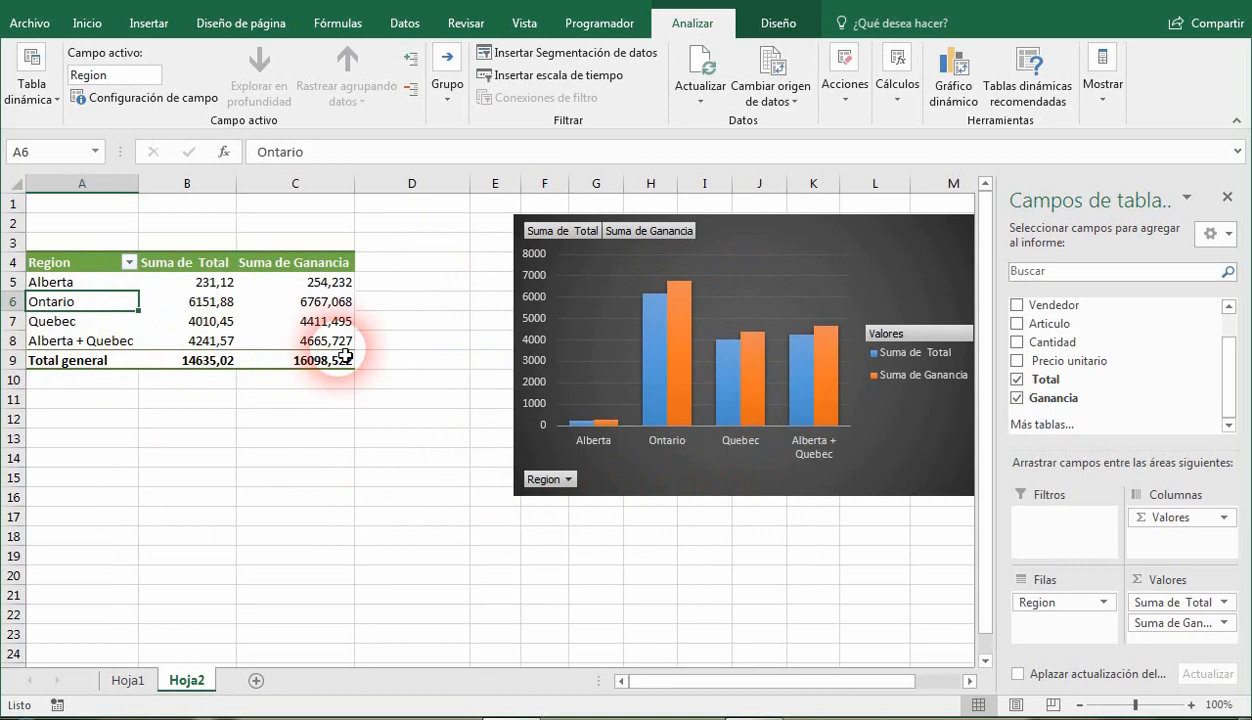
# Compare the Alberta + Quebec row with the separate Alberta and Quebec rows.
pyautogui.click(45, 342)
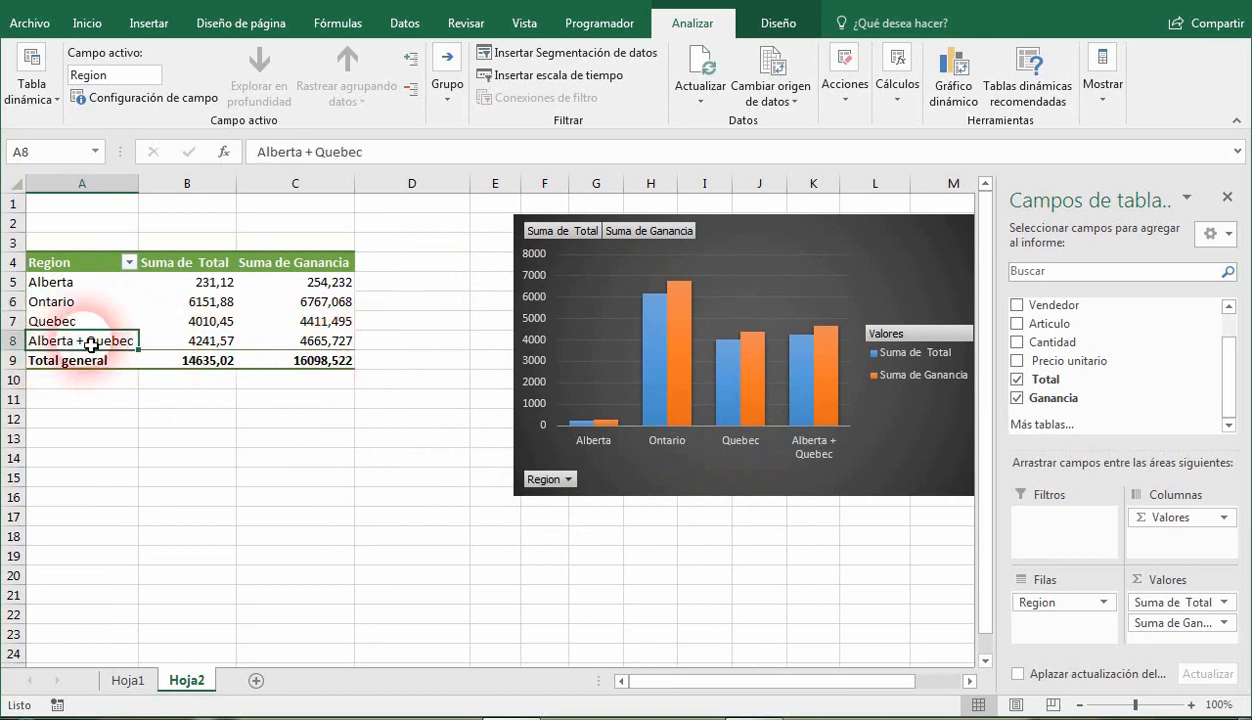
pyautogui.moveTo(90, 345); pyautogui.dragTo(325, 337)
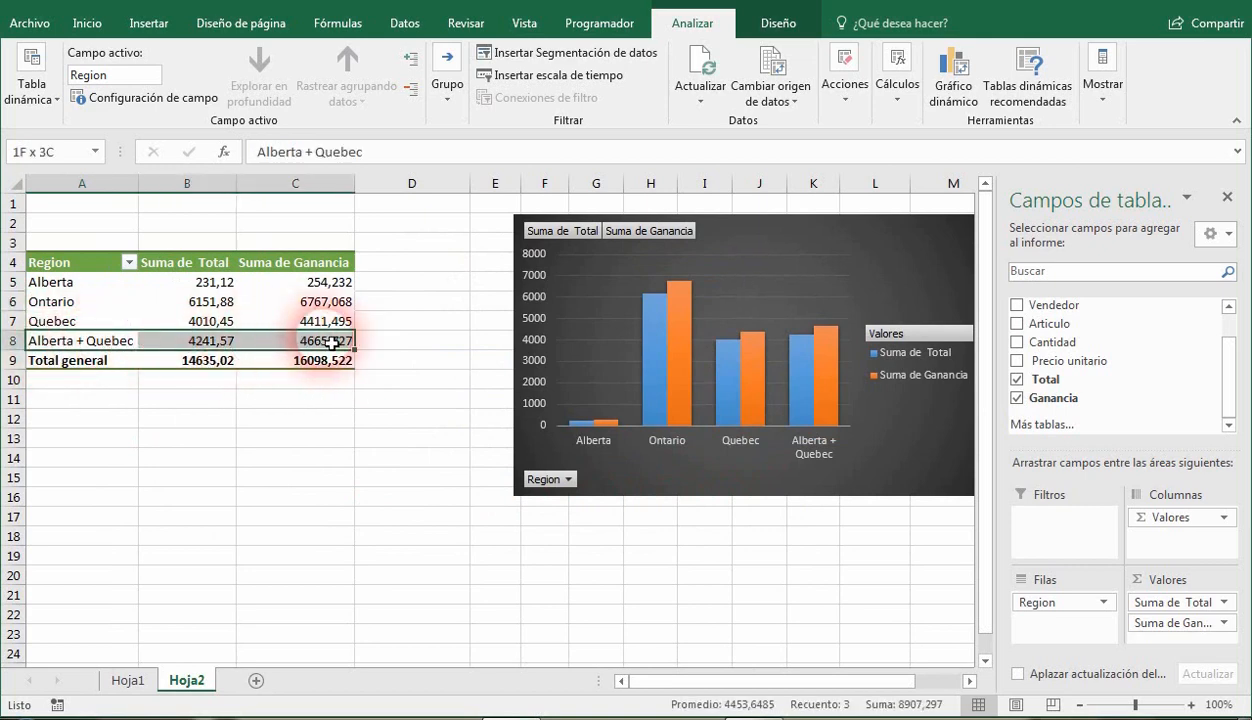
pyautogui.click(74, 286)
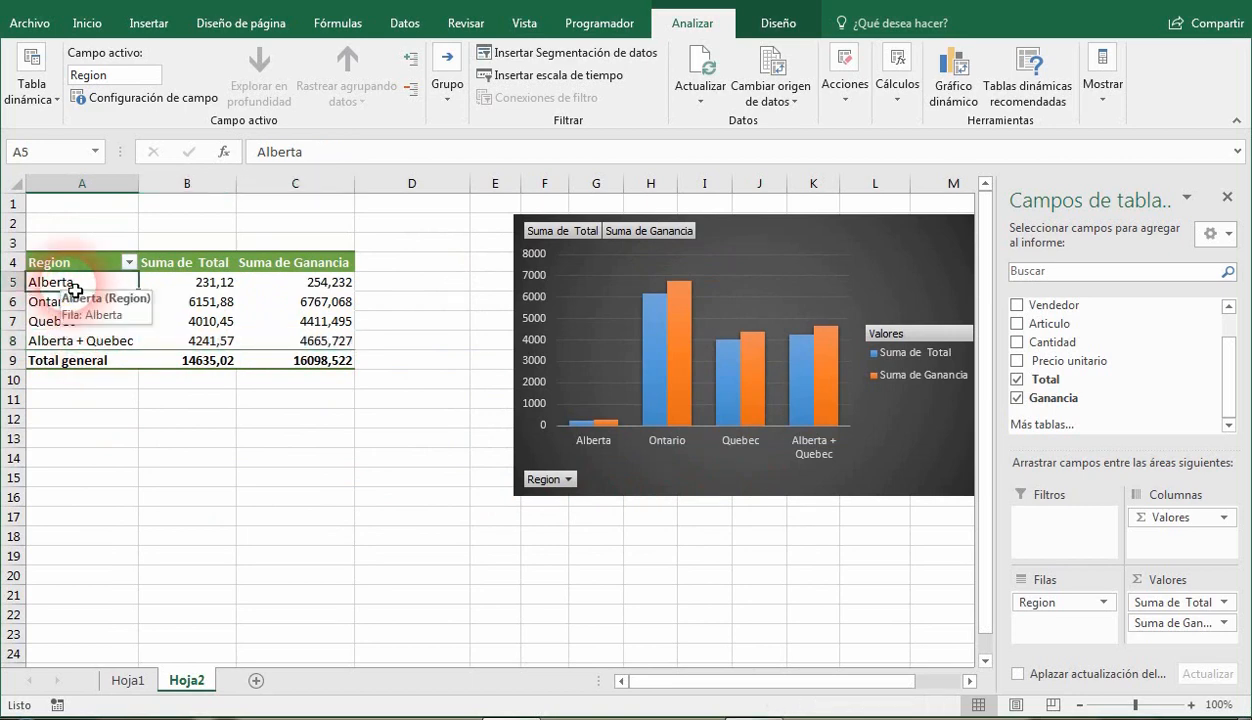
pyautogui.click(64, 324)
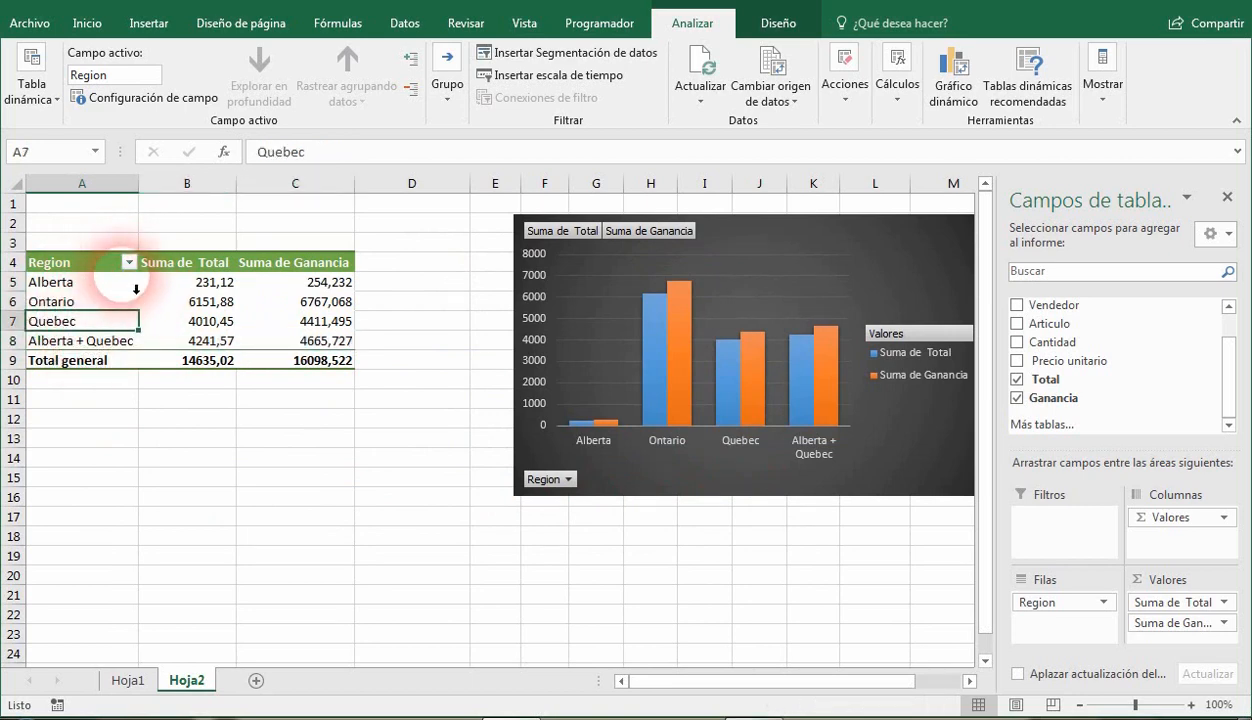
# Filter the Region field to exclude Alberta and Quebec, keeping Ontario and Alberta + Quebec.
pyautogui.click(131, 263)
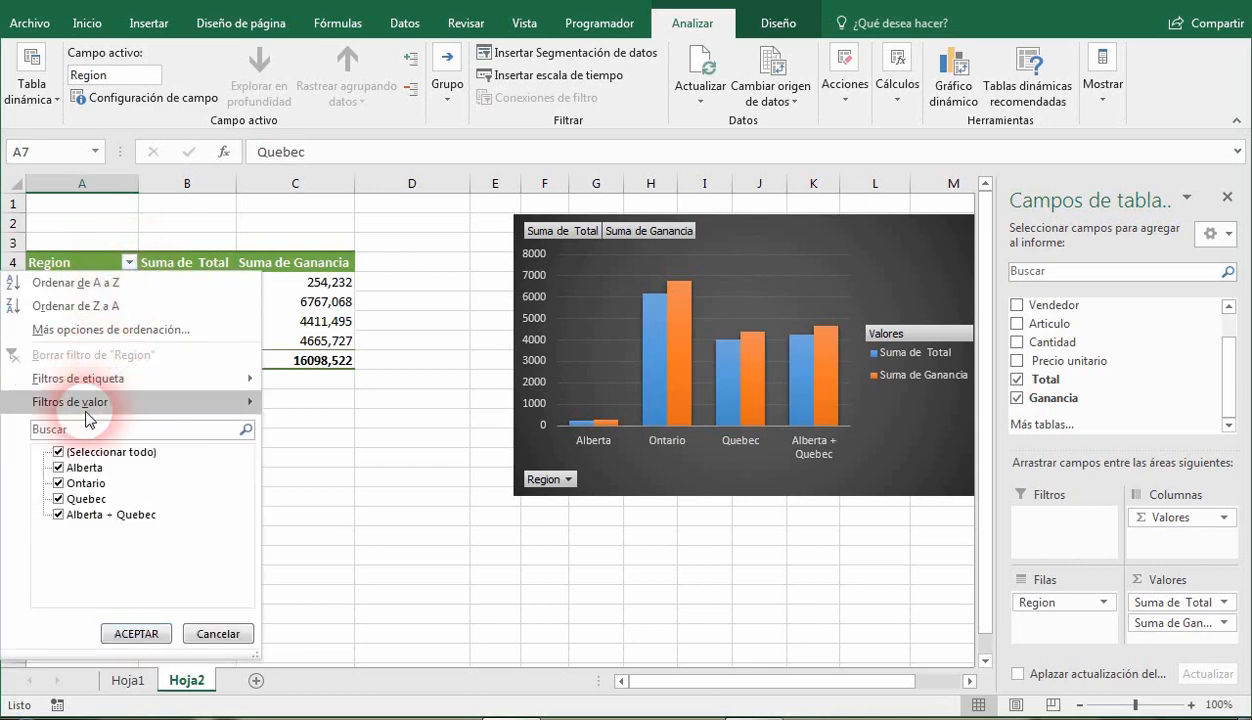
pyautogui.click(57, 500)
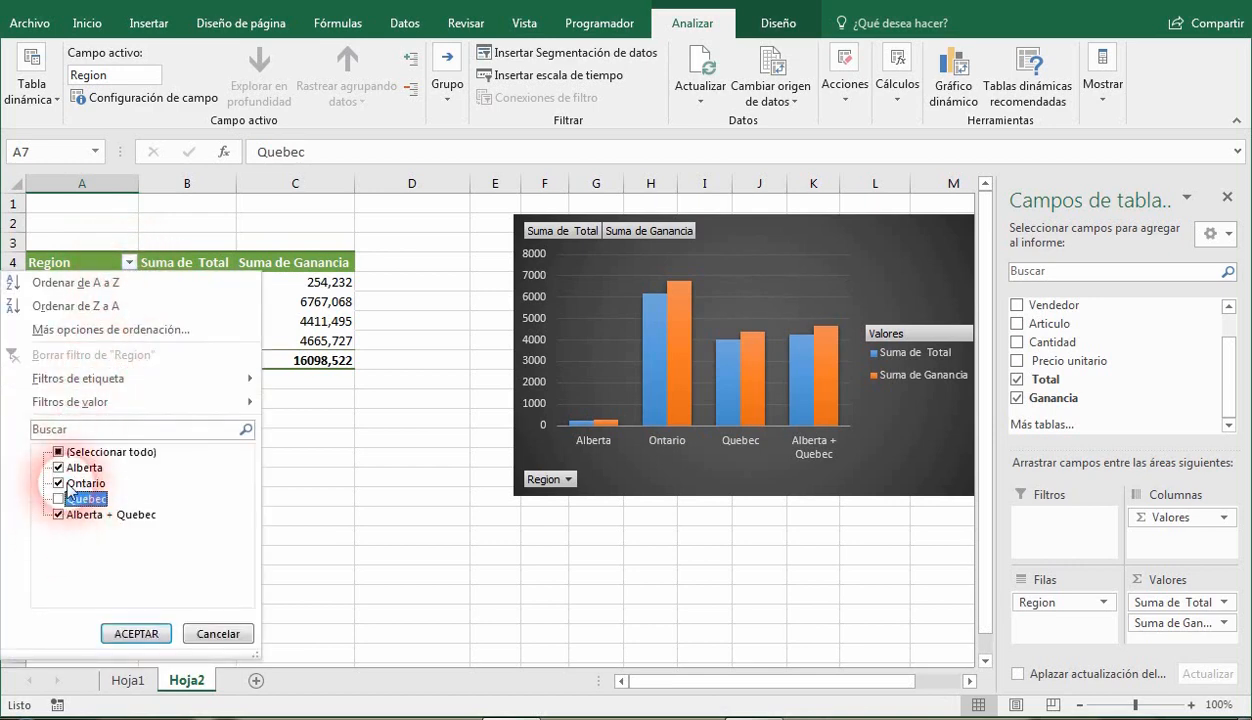
pyautogui.click(58, 468)
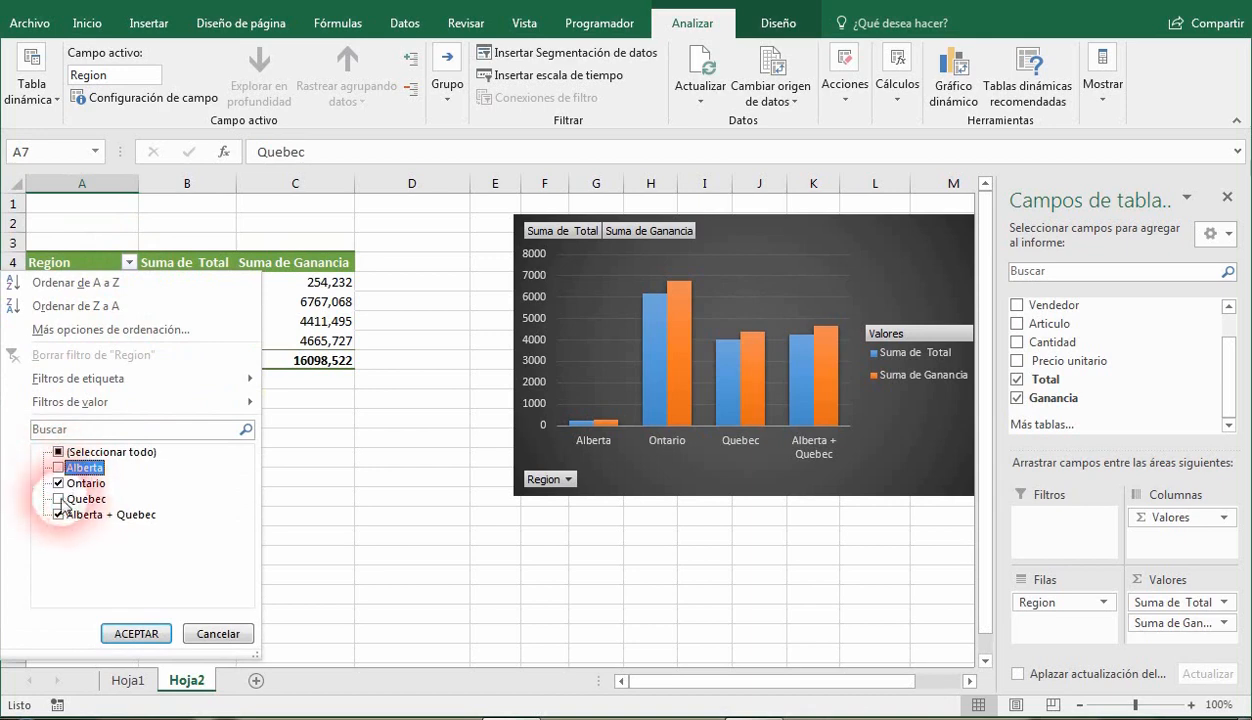
pyautogui.click(136, 634)
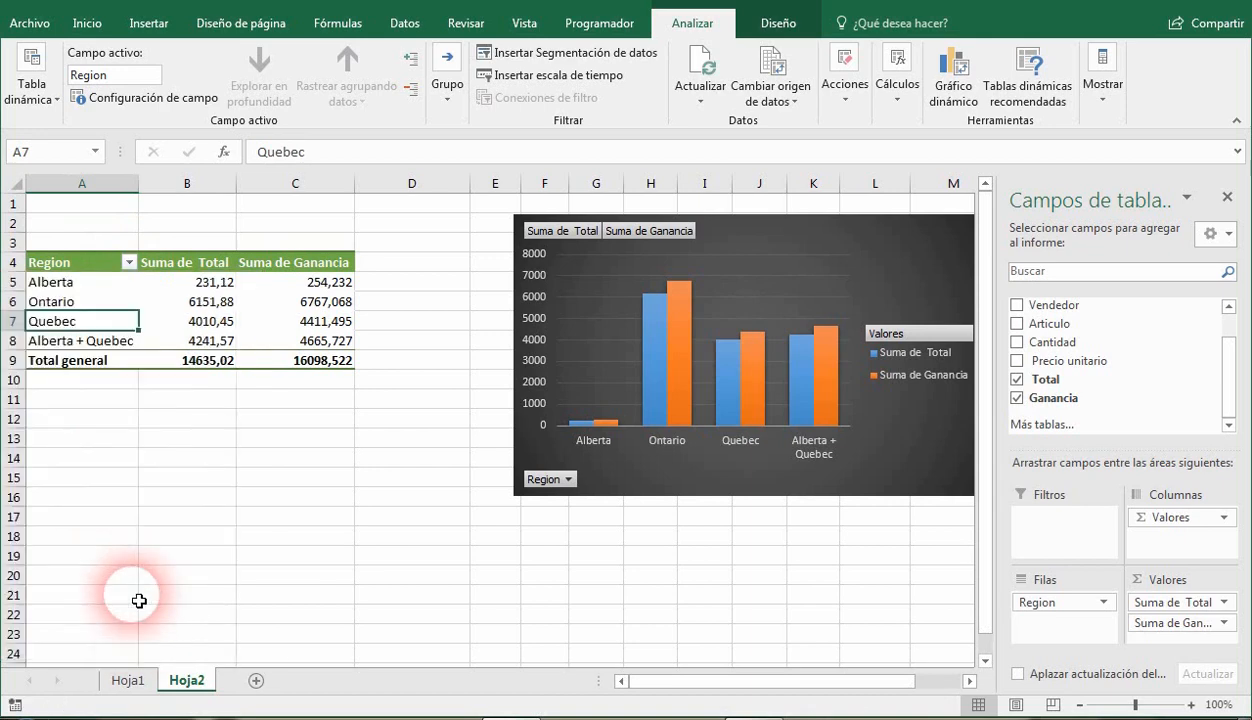
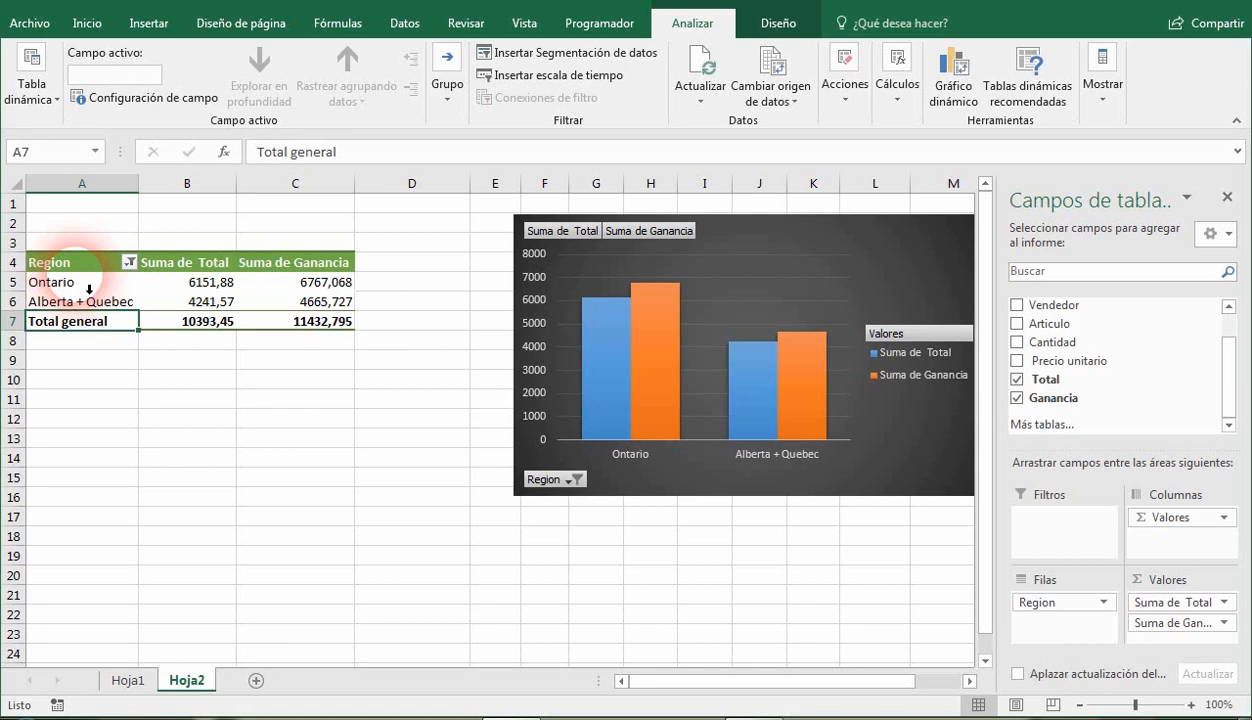
# Remove the Ganancia field from the pivot table and move the chart closer to the table.
pyautogui.click(1016, 398)
pyautogui.moveTo(900, 249); pyautogui.dragTo(735, 257)
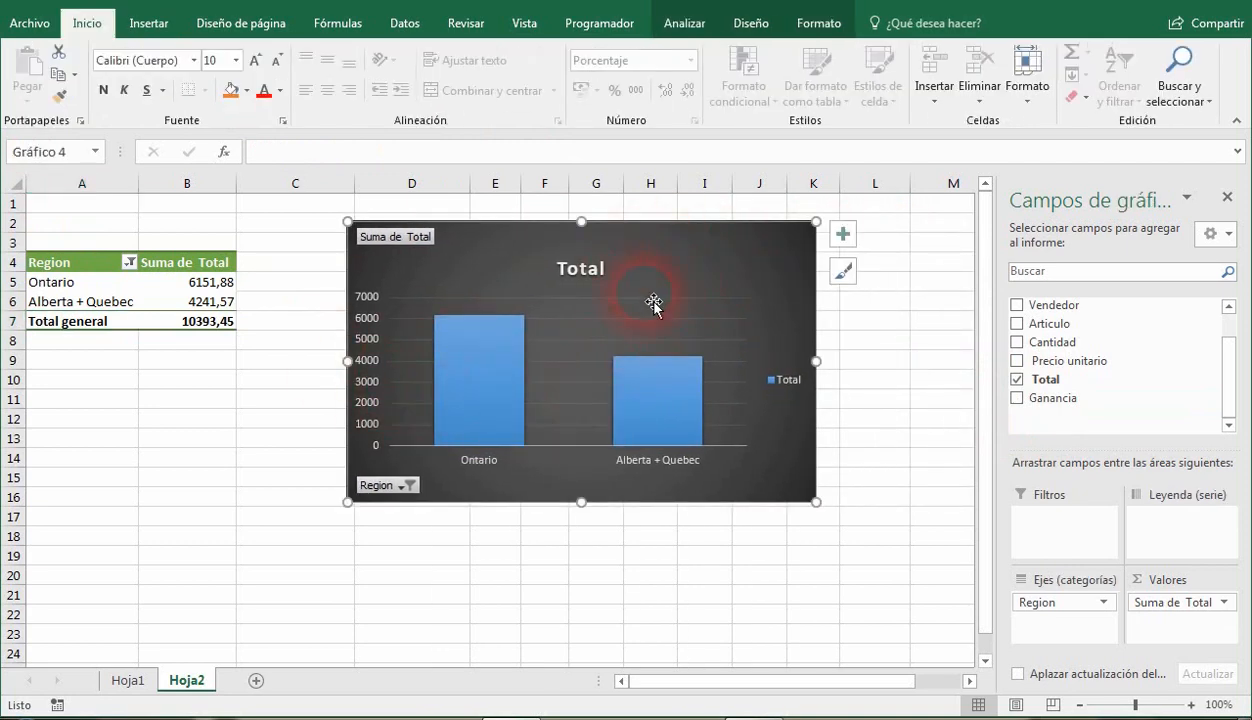
# Change the pivot chart type to Circular (pie) and move the chart next to the pivot table.
pyautogui.click(751, 22)
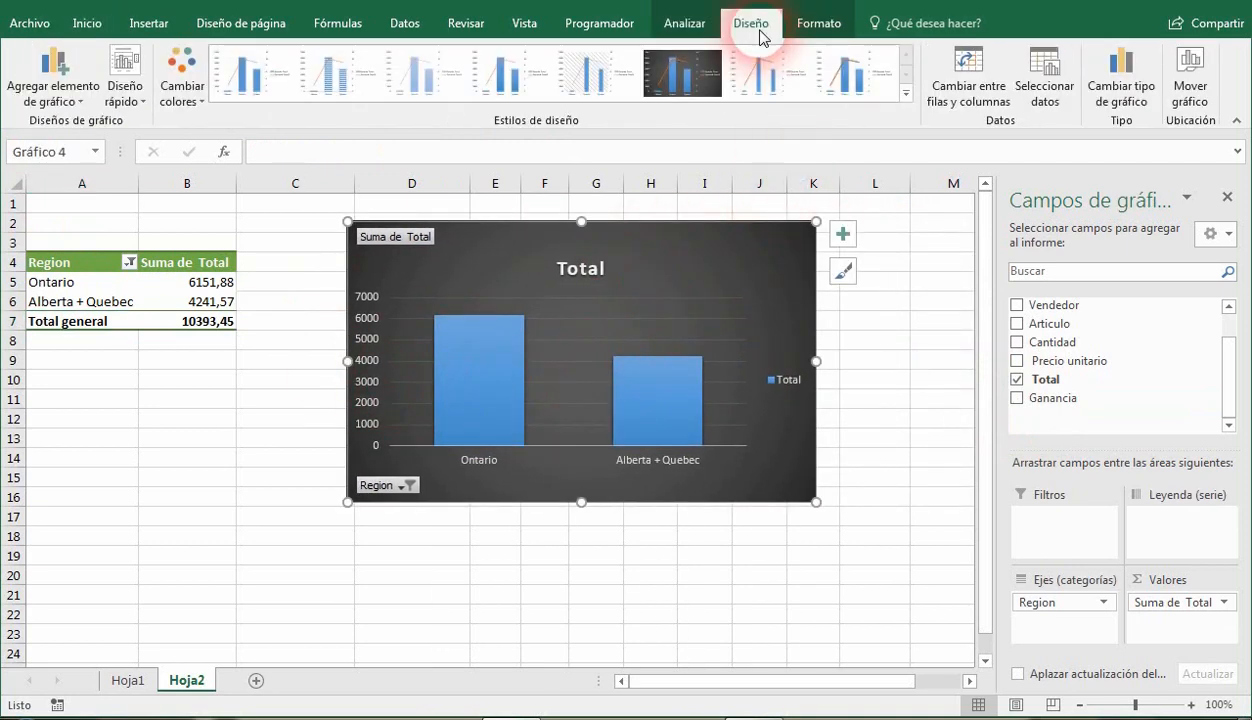
pyautogui.click(1122, 93)
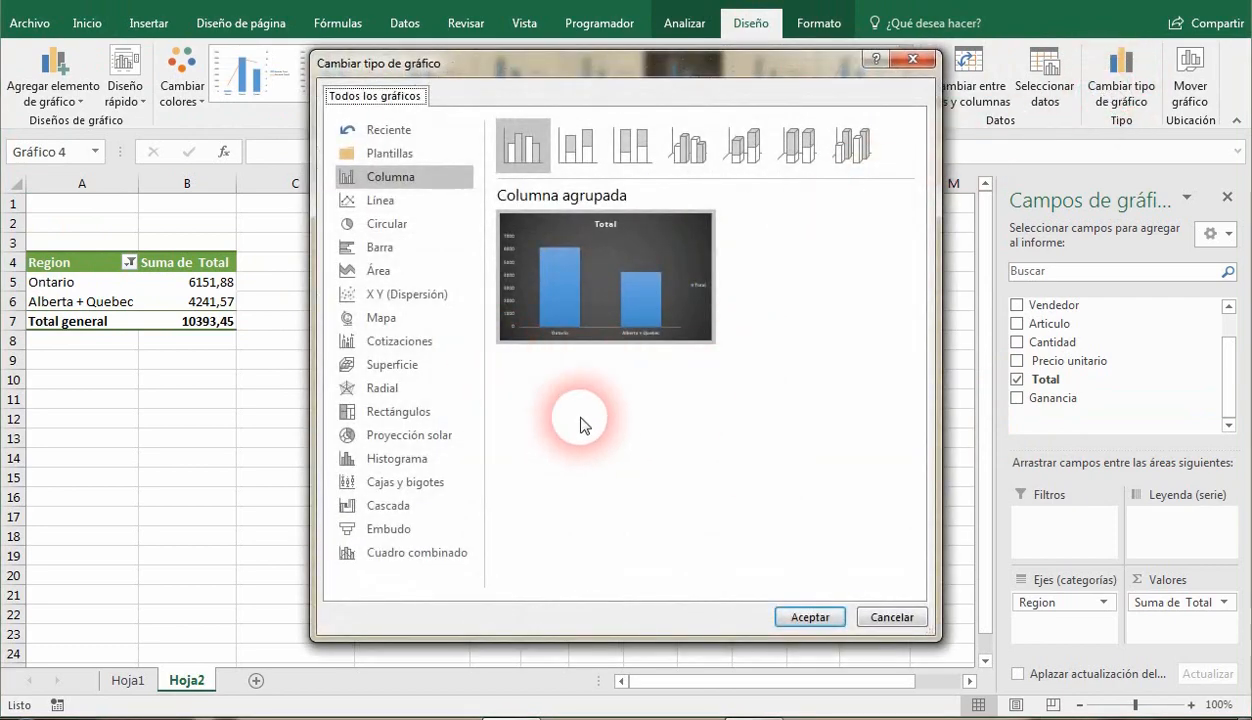
pyautogui.click(437, 228)
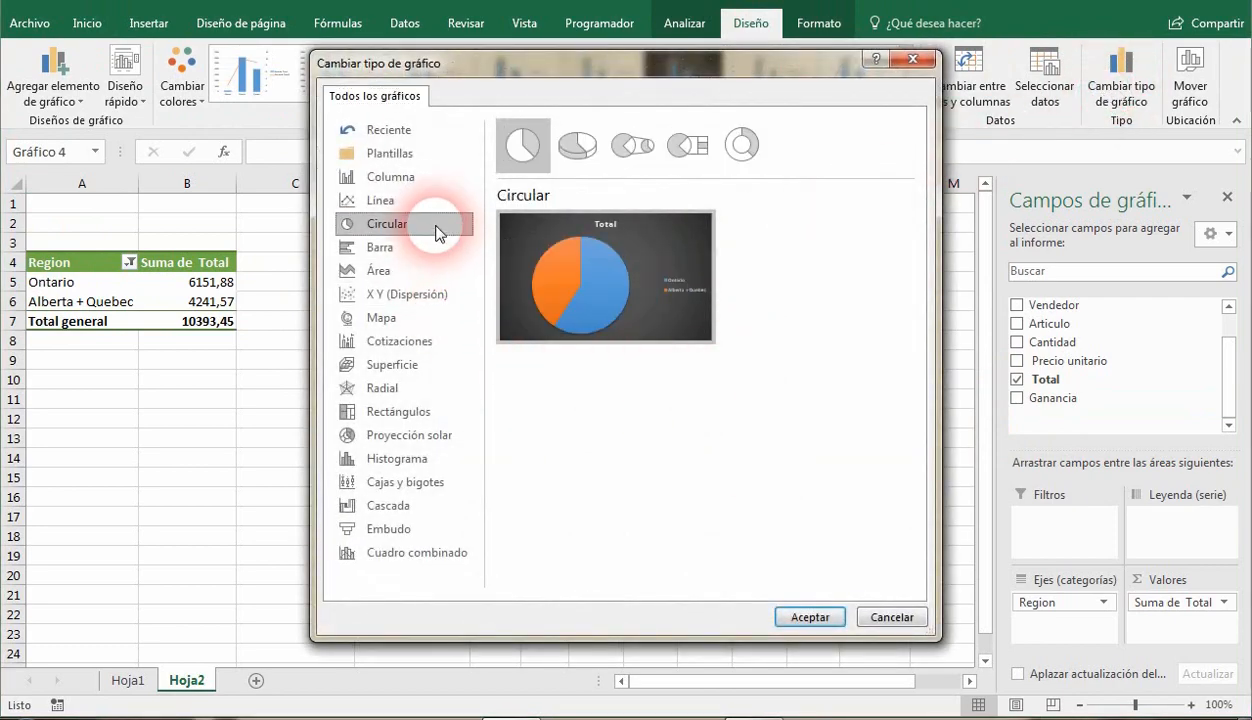
pyautogui.click(810, 617)
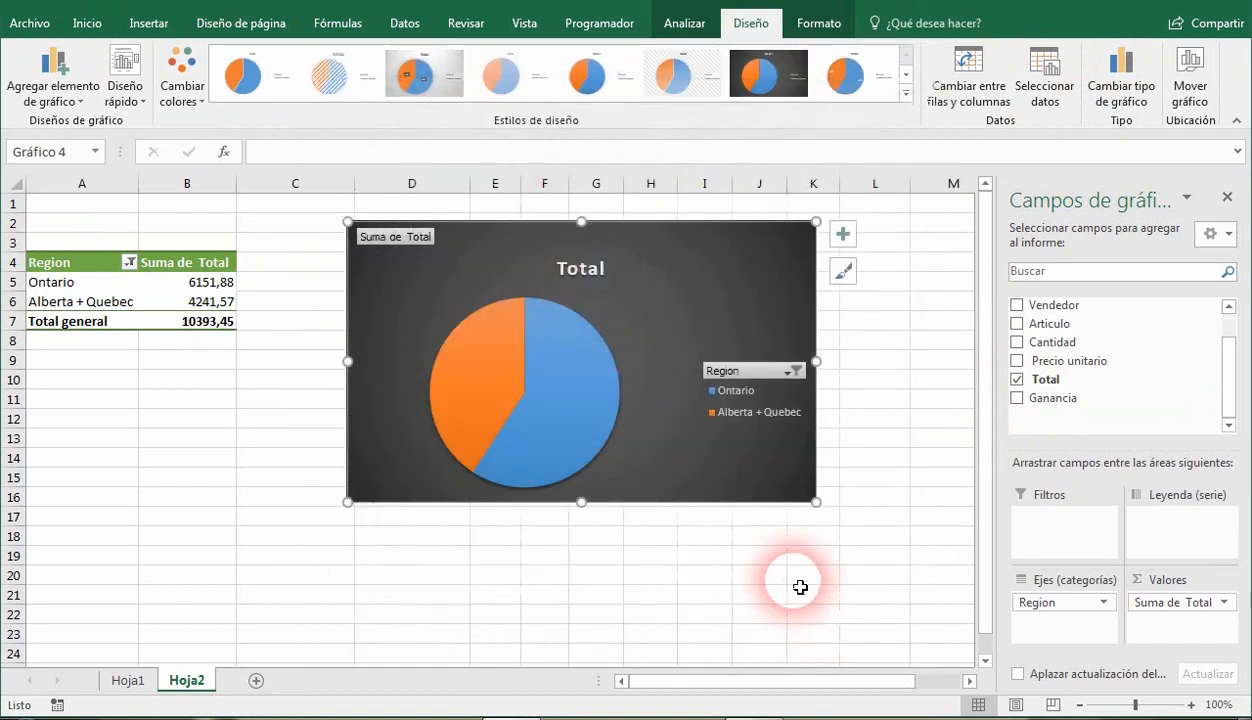
pyautogui.moveTo(796, 254); pyautogui.dragTo(713, 237)
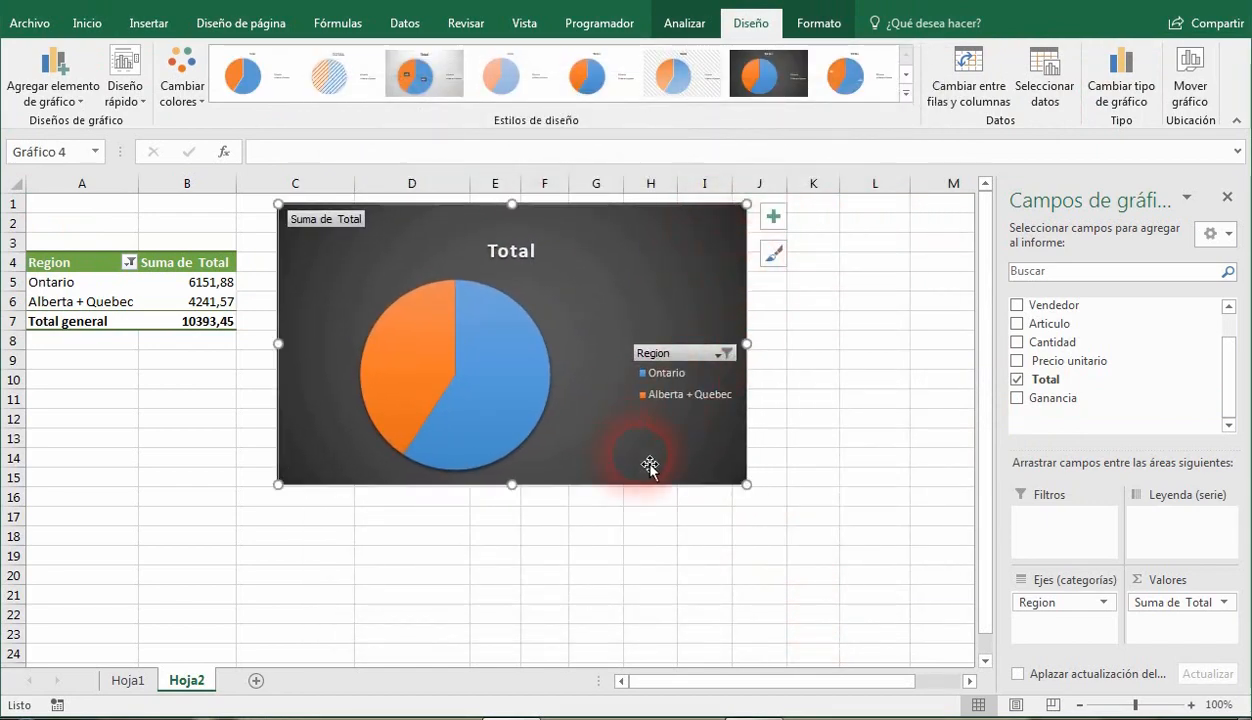
# Add data labels to the pie chart in the Llamada de datos (data callout) style.
pyautogui.click(772, 216)
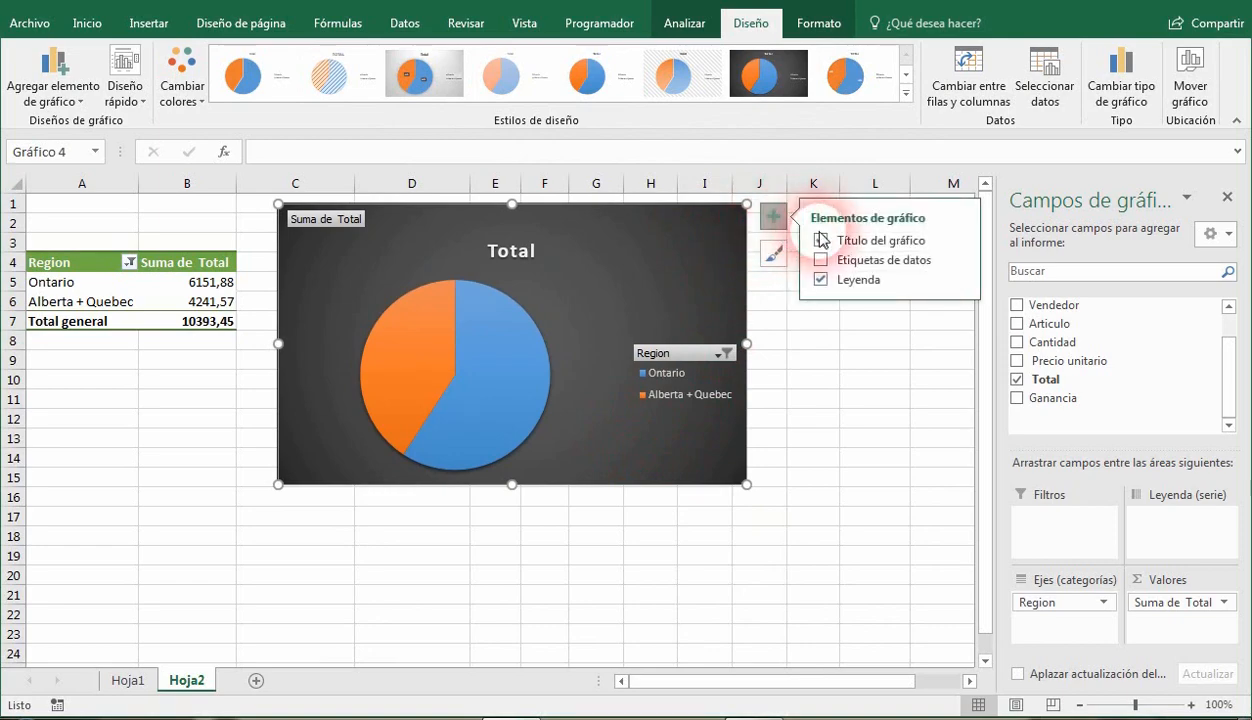
pyautogui.click(822, 262)
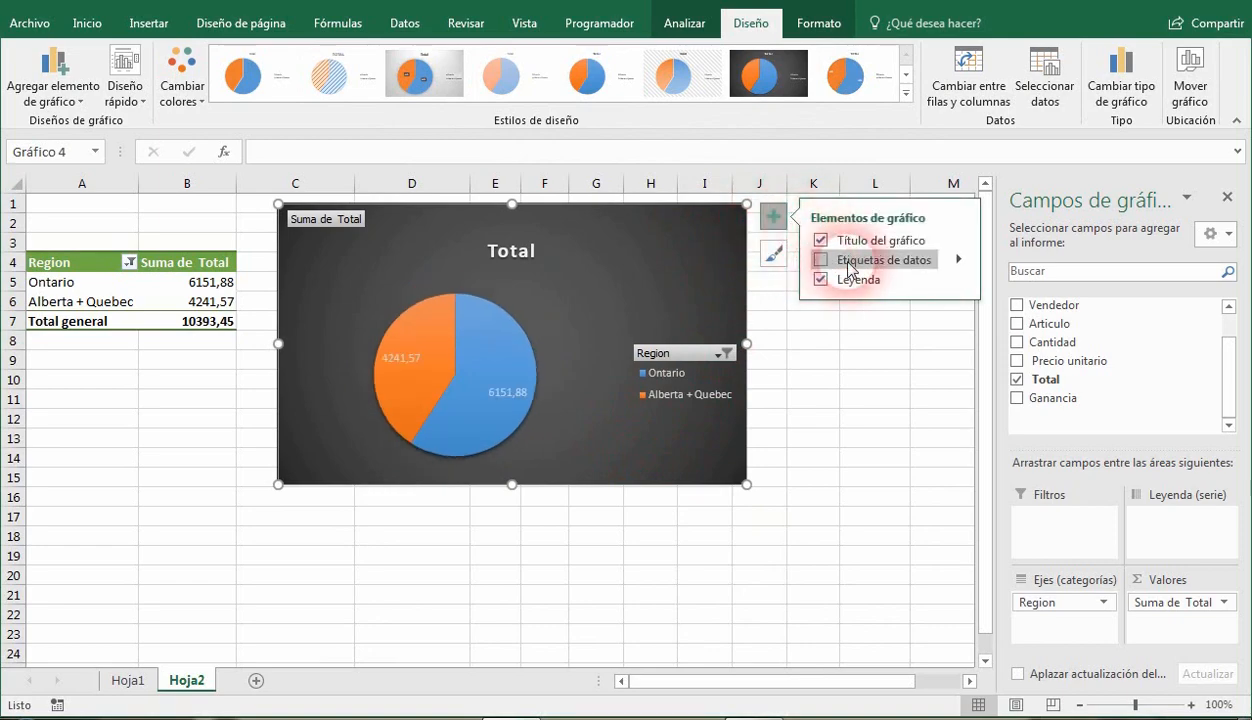
pyautogui.click(960, 262)
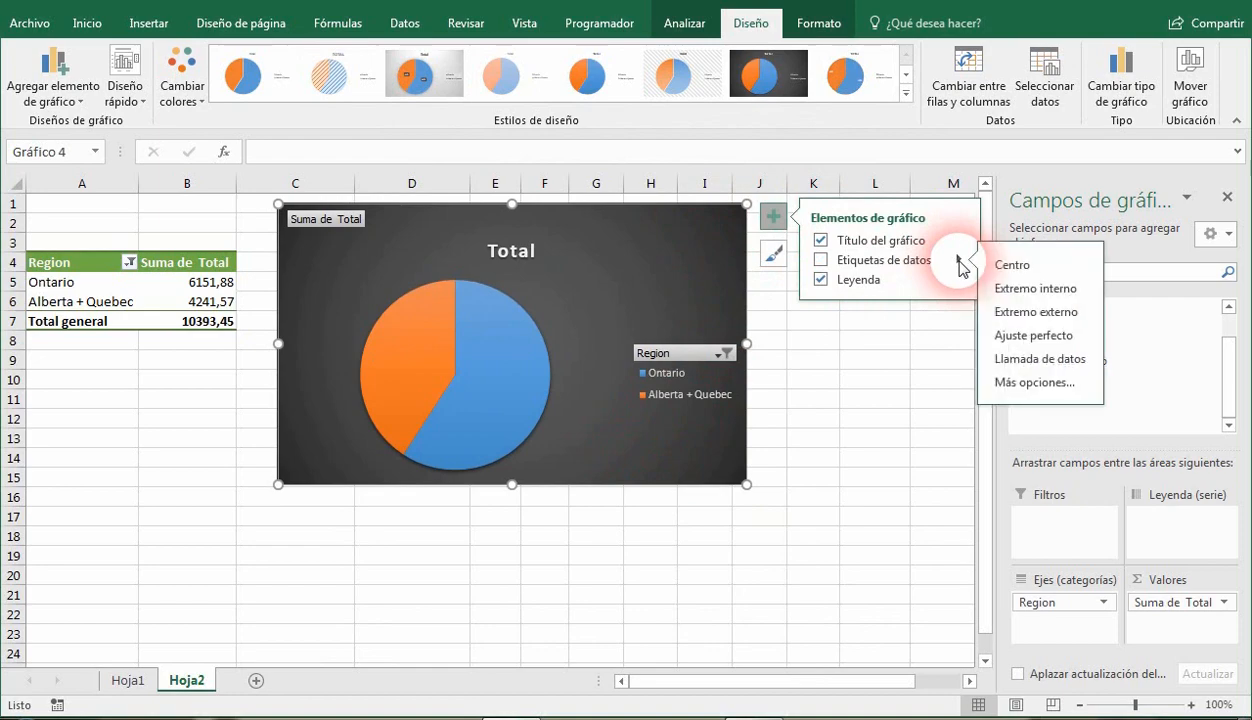
pyautogui.click(1010, 360)
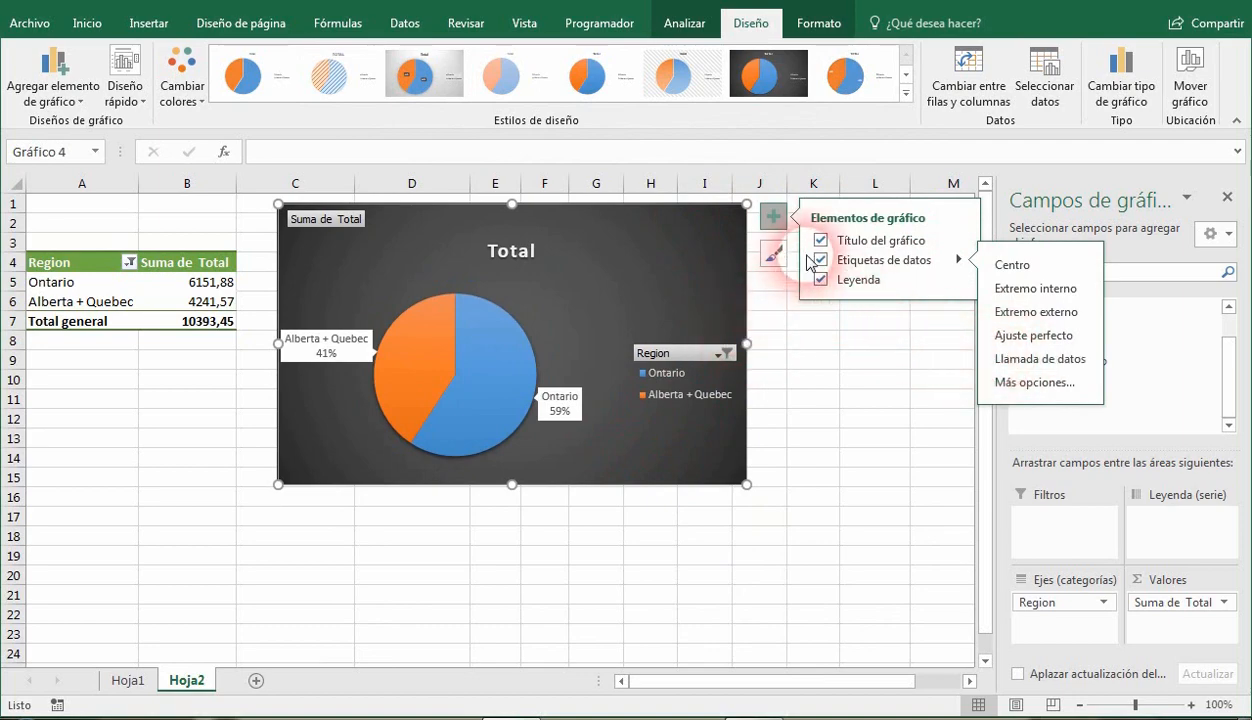
pyautogui.click(773, 216)
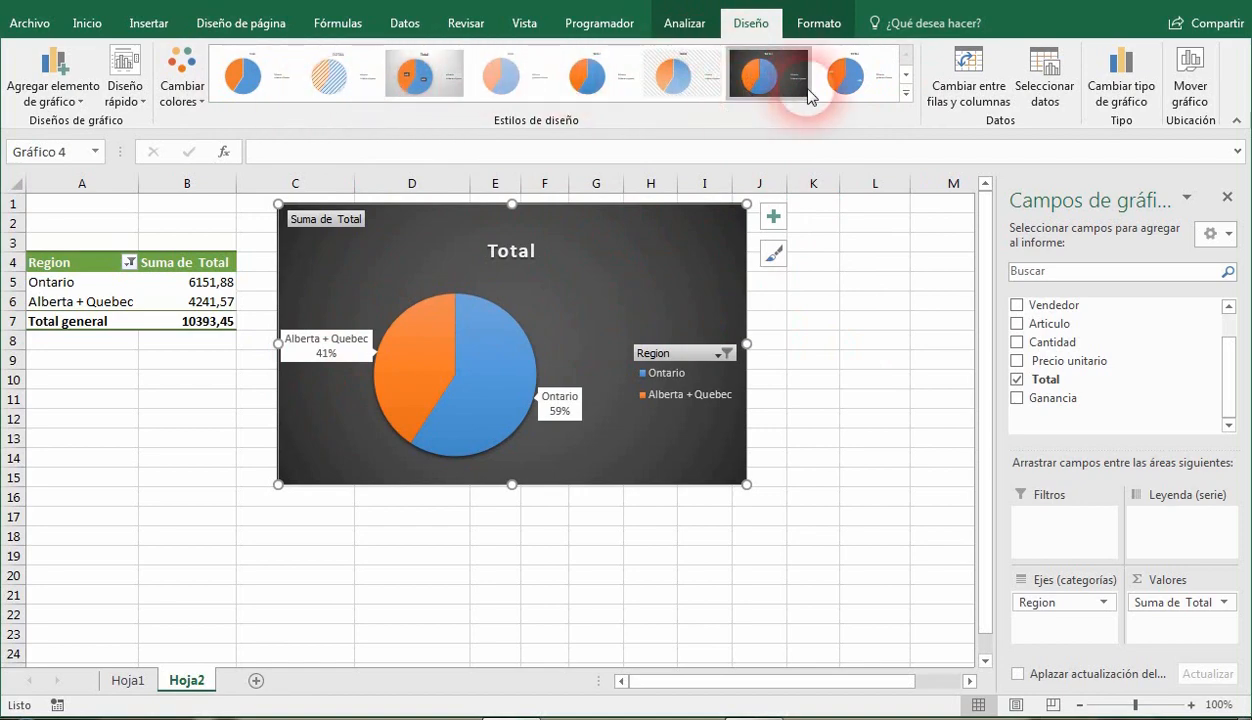
# Include Alberta and Quebec again in the Region filter so all regions are selected.
pyautogui.click(188, 288)
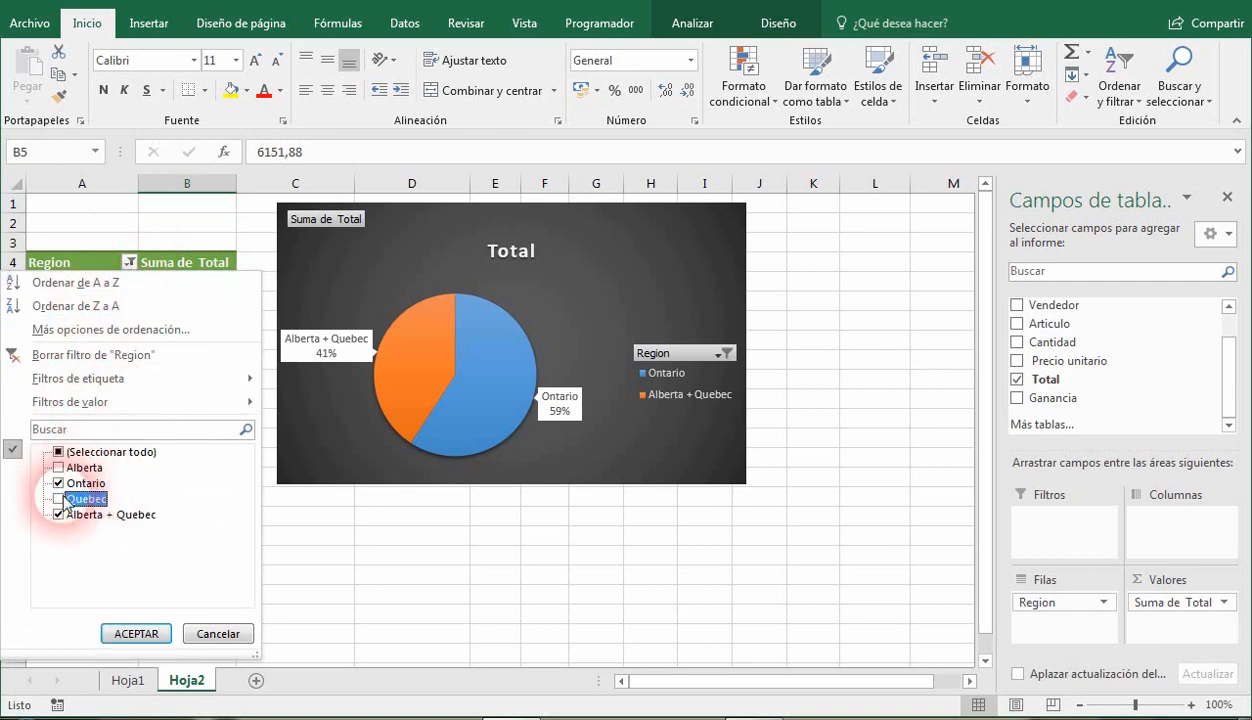
pyautogui.click(58, 468)
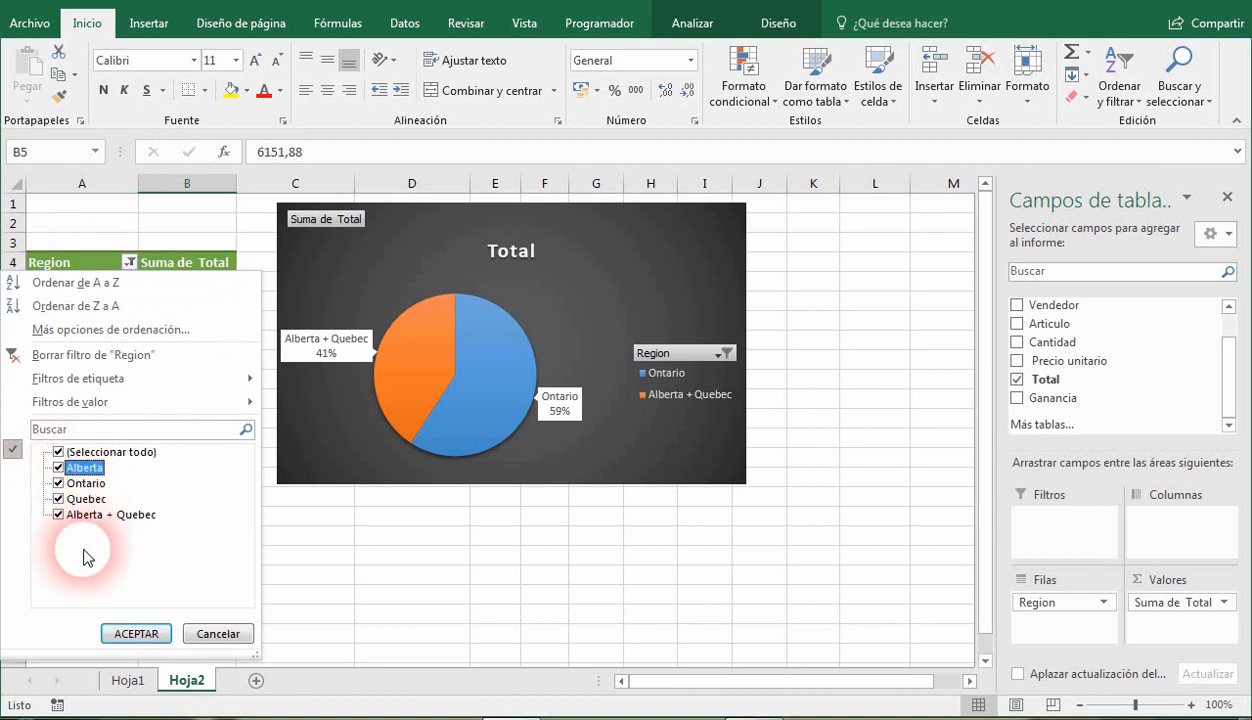
pyautogui.click(131, 631)
pyautogui.click(136, 636)
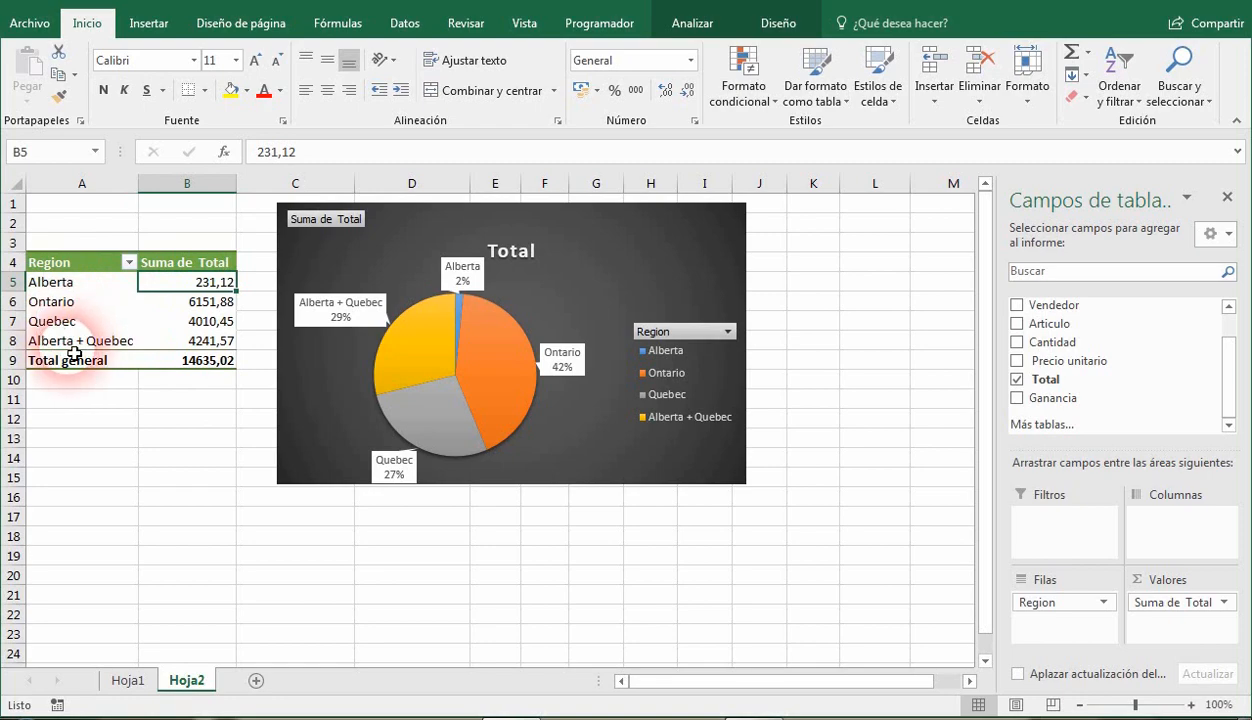
# Filter out Alberta and Quebec from the Region field, leaving Ontario and Alberta + Quebec selected.
pyautogui.click(121, 346)
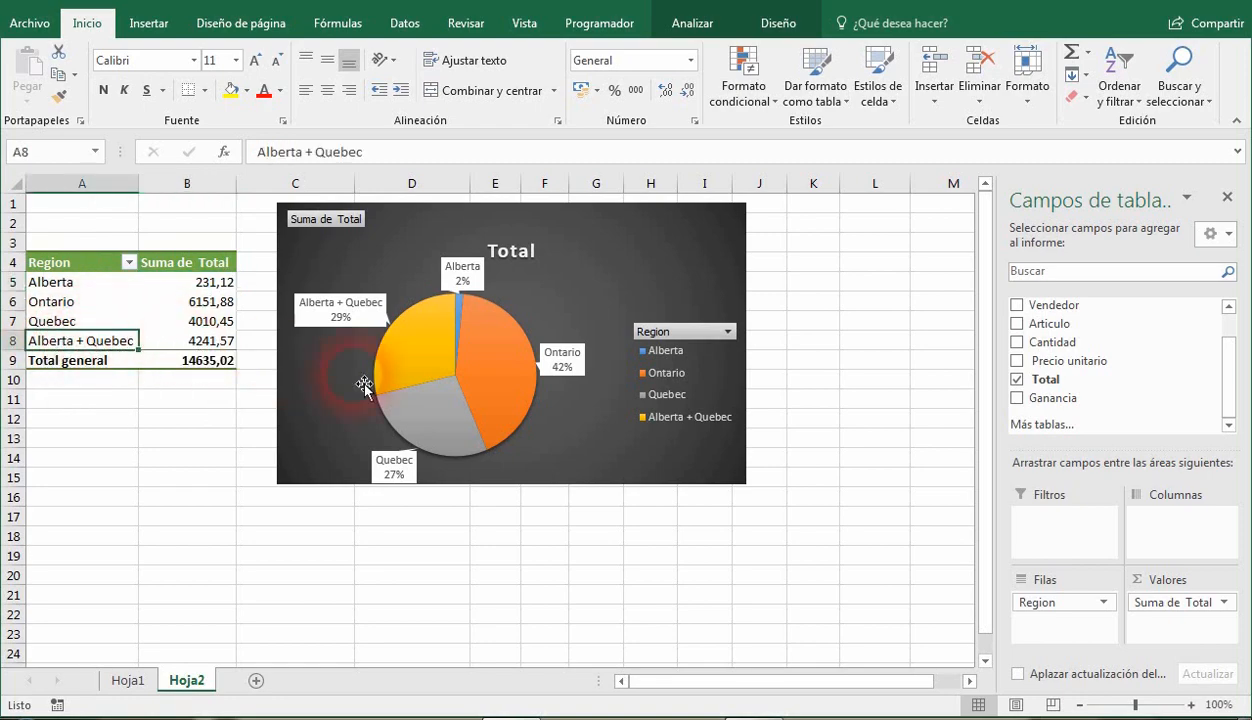
pyautogui.click(130, 264)
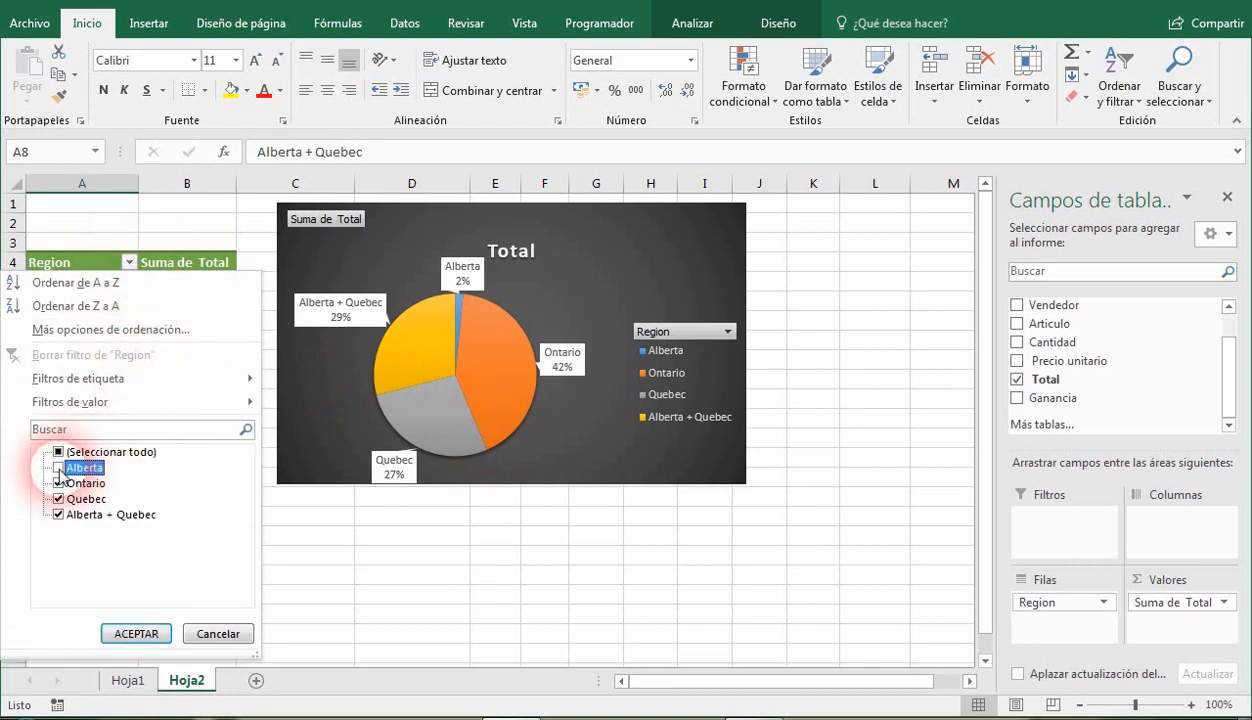
pyautogui.click(59, 500)
pyautogui.click(142, 632)
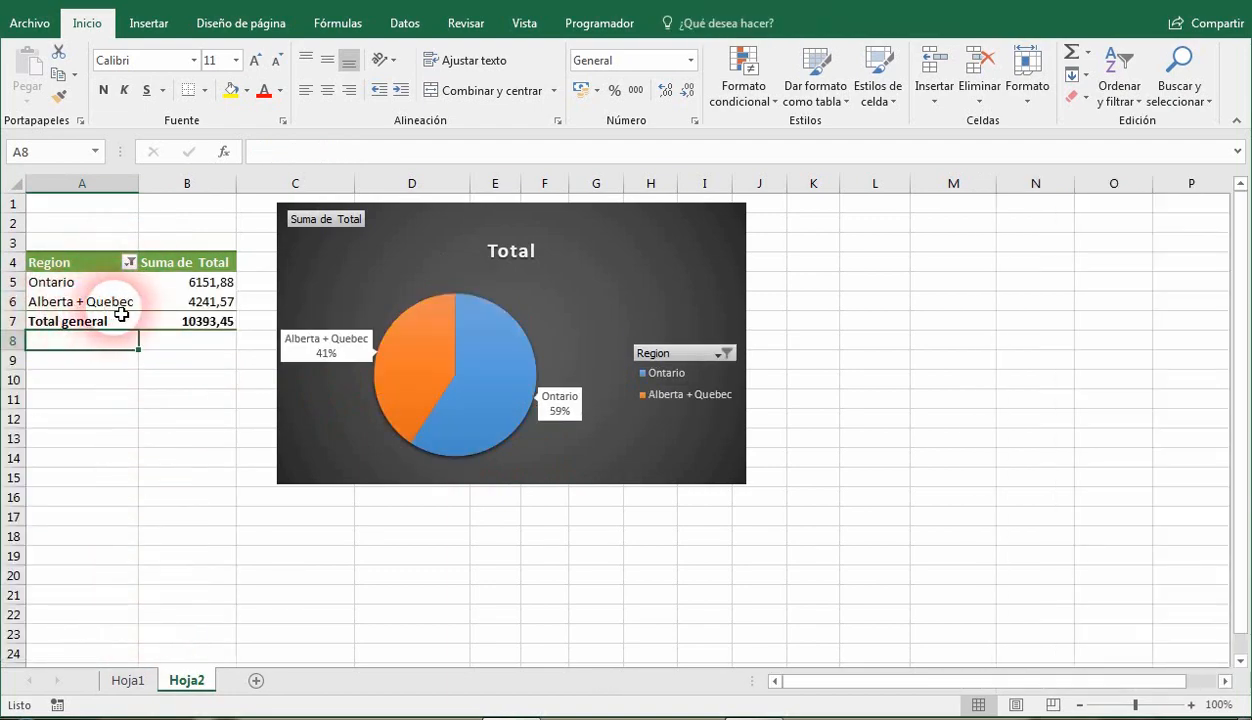
# Close the pivot table field list, select the region labels and show the list again with Lista de campos.
pyautogui.click(205, 283)
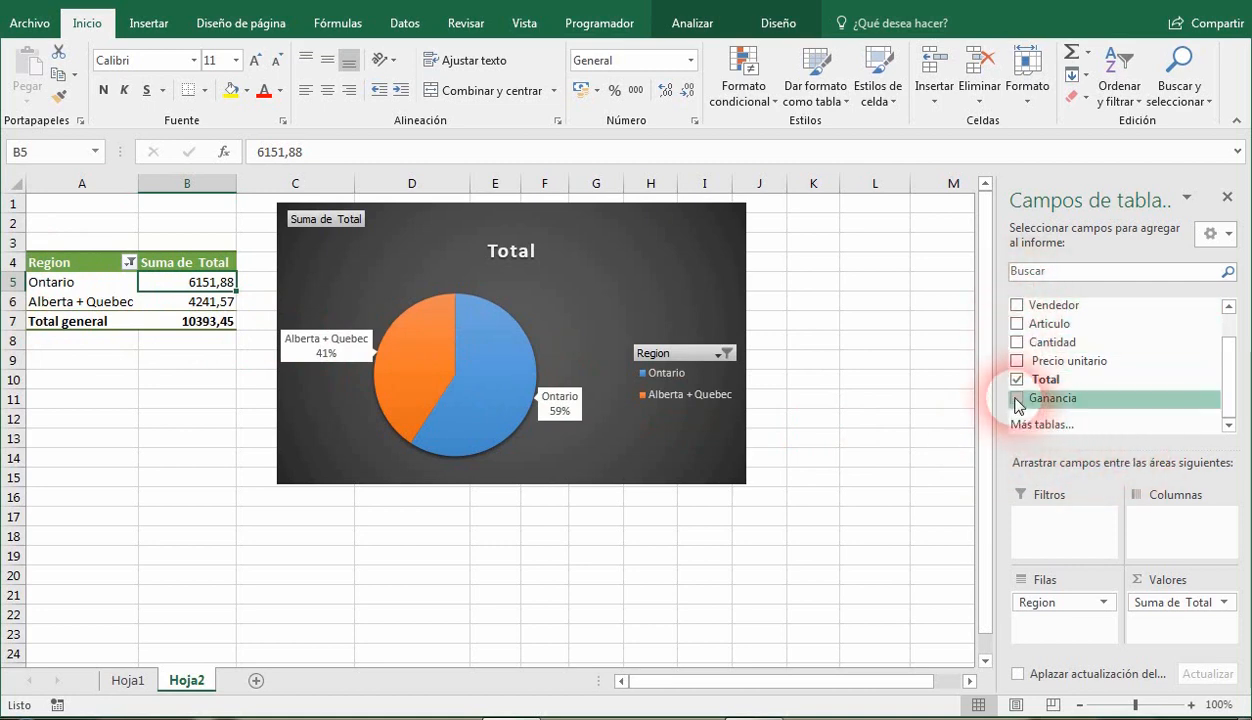
pyautogui.click(1229, 200)
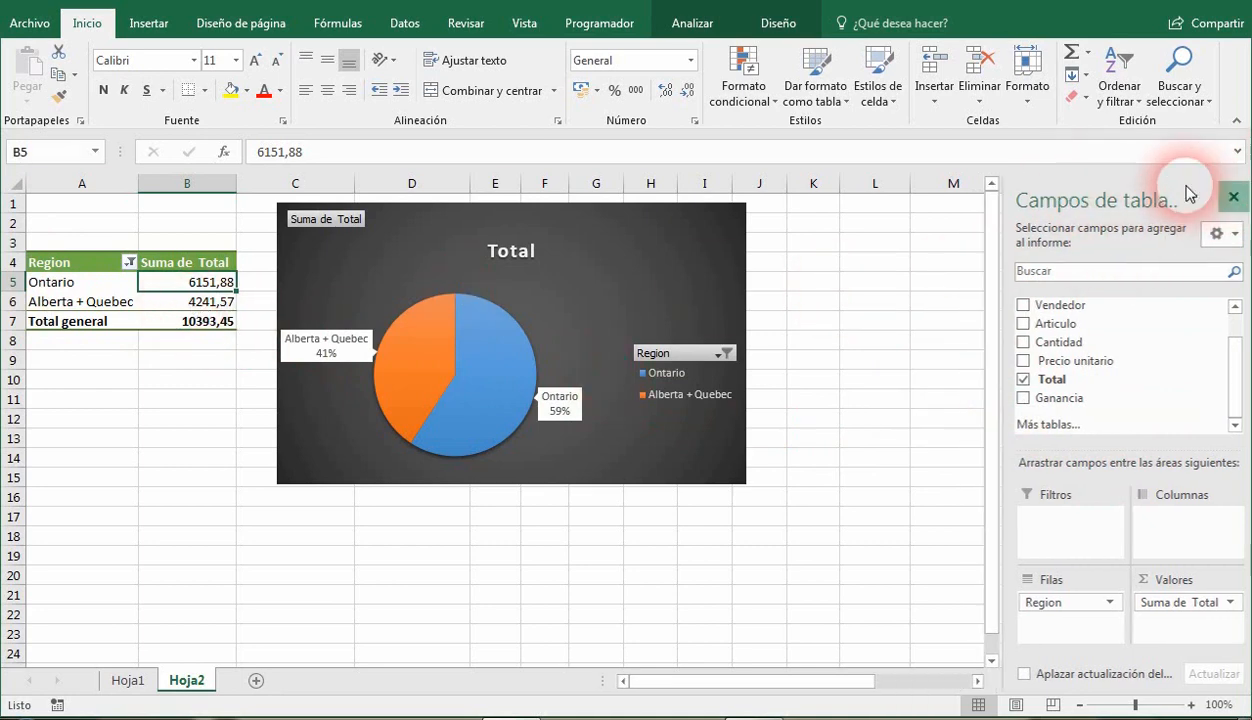
pyautogui.click(122, 294)
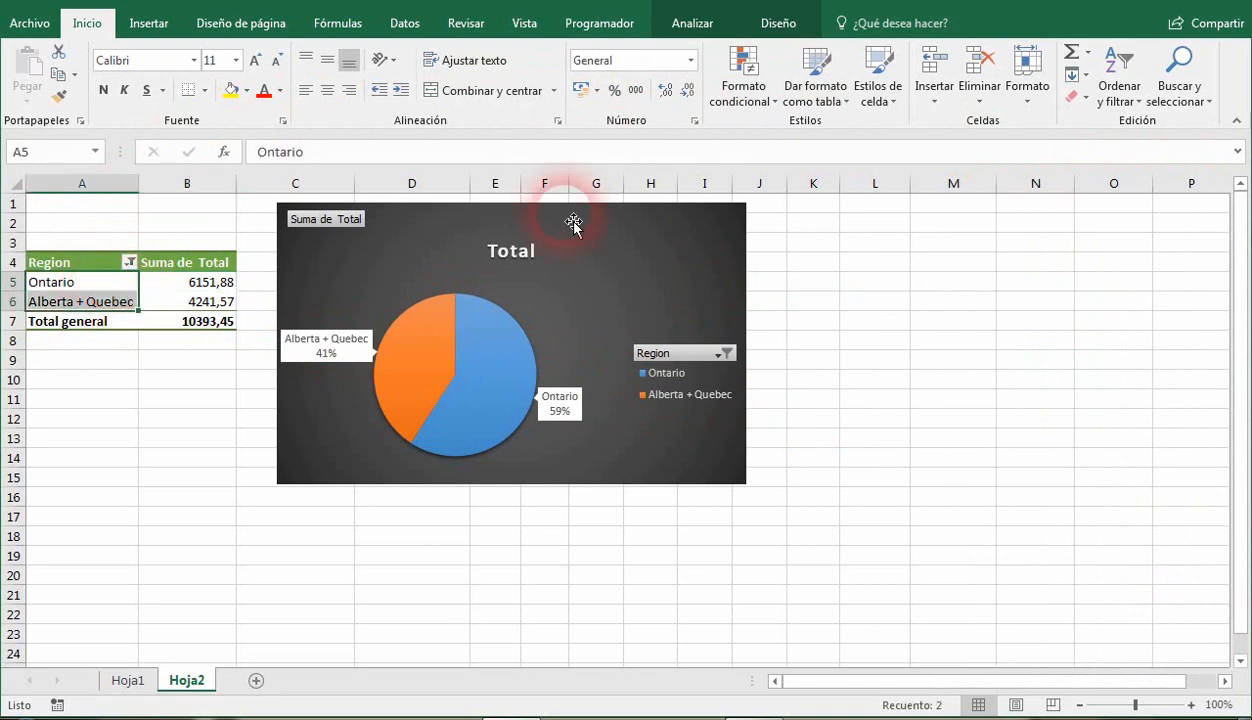
pyautogui.click(692, 22)
pyautogui.click(1113, 106)
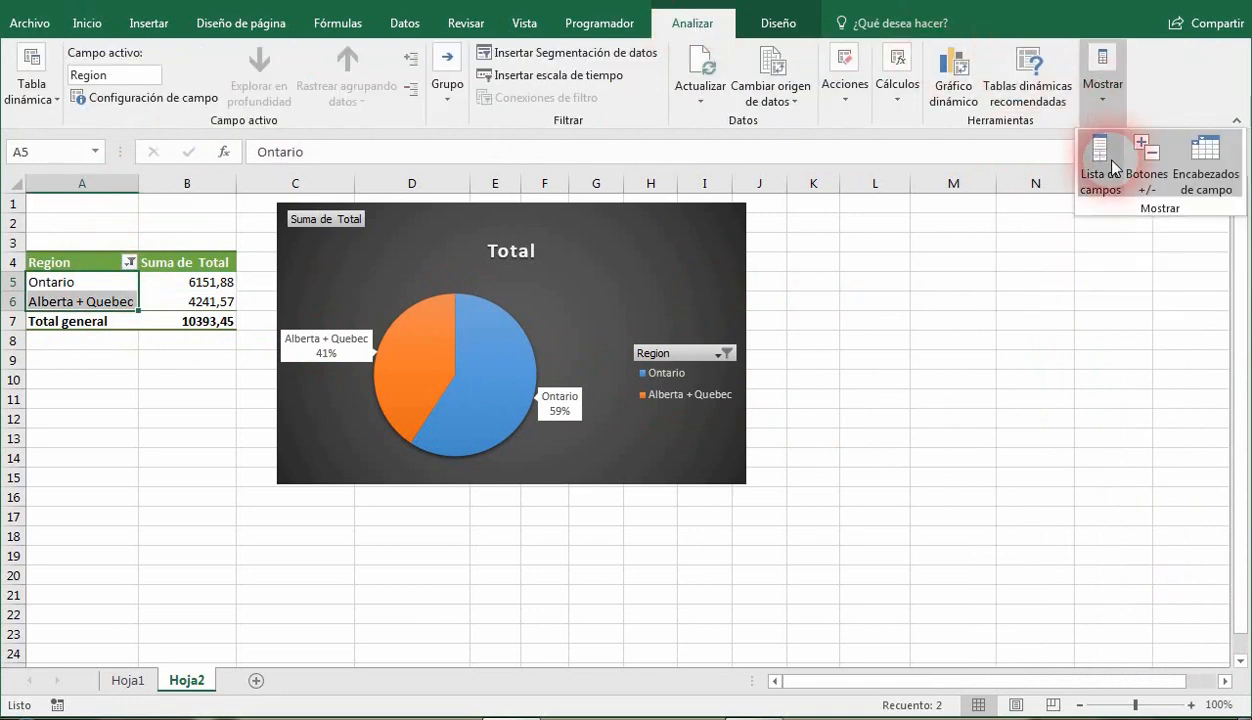
pyautogui.click(1112, 165)
# Hide the field list with Lista de campos and bring it back with Mostrar lista de campos from the Ontario label.
pyautogui.click(1117, 106)
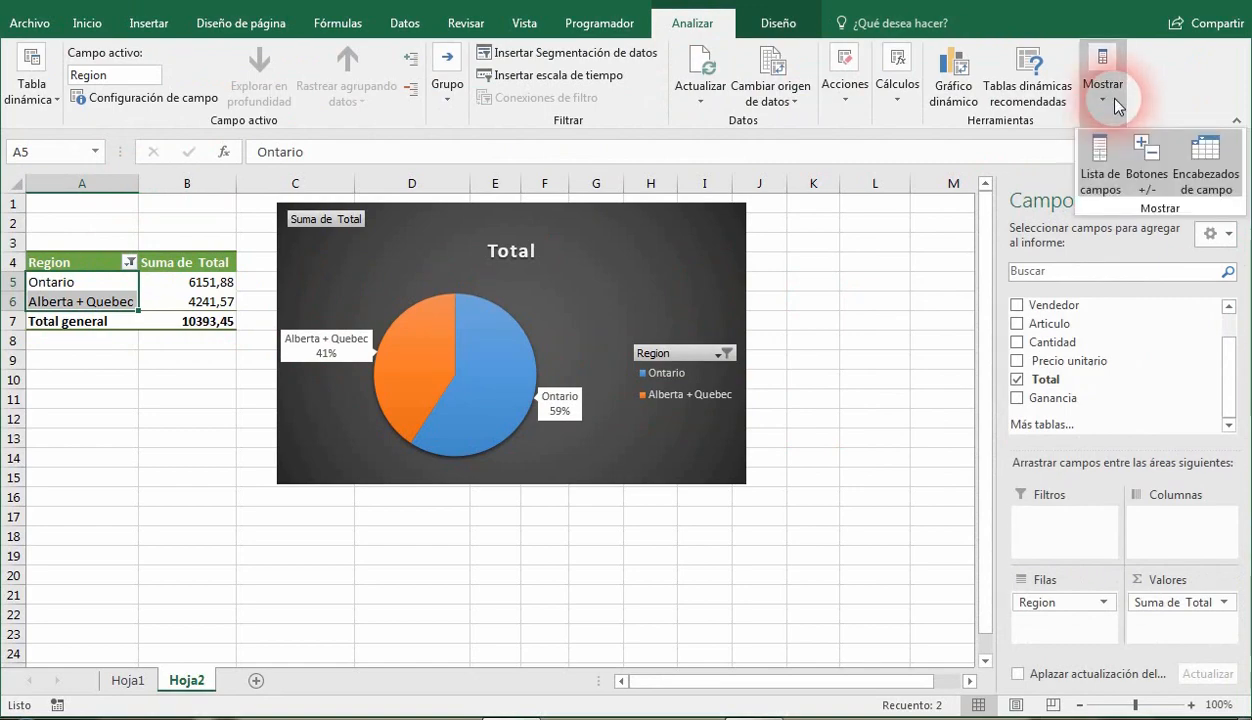
pyautogui.click(1112, 182)
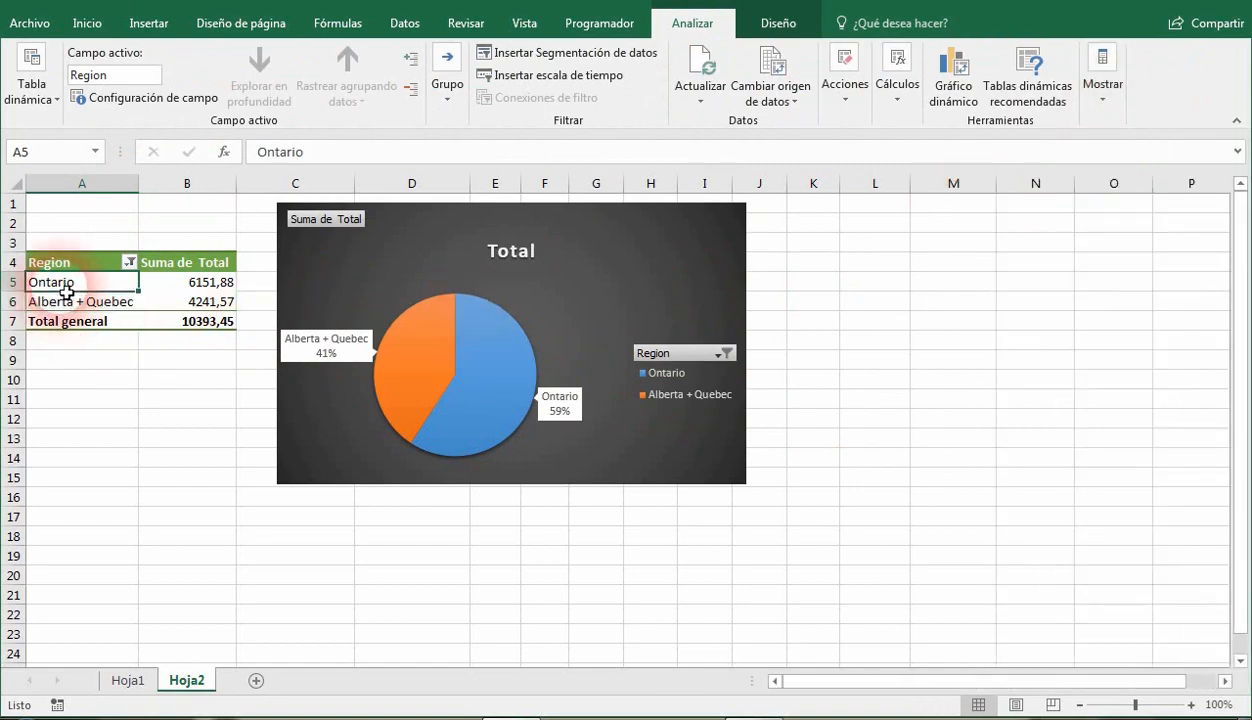
pyautogui.rightClick(63, 289)
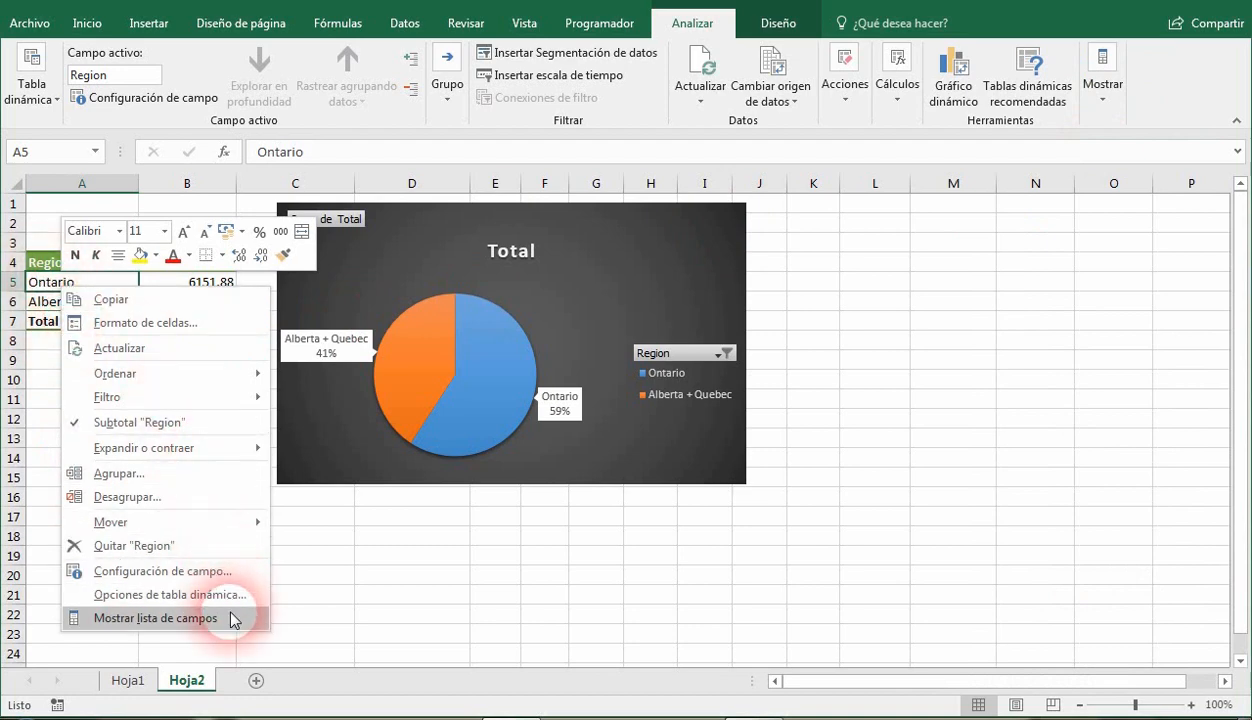
pyautogui.click(157, 620)
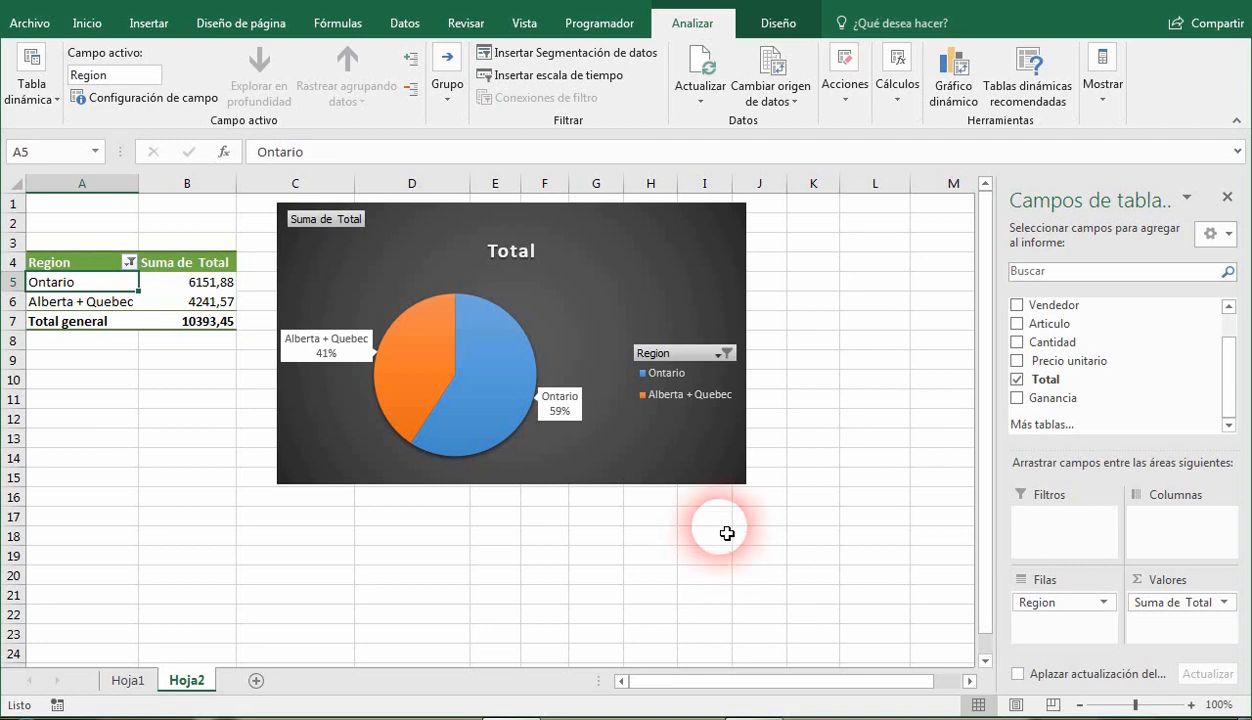
pyautogui.click(28, 98)
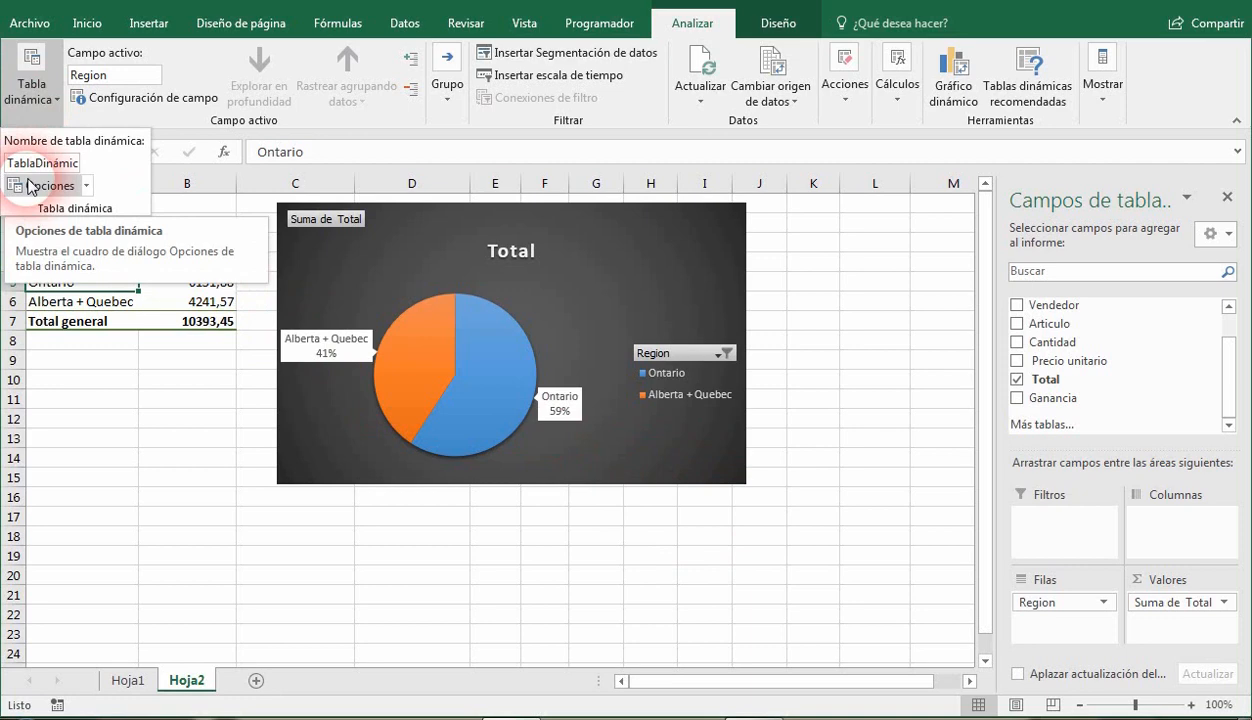
pyautogui.click(28, 88)
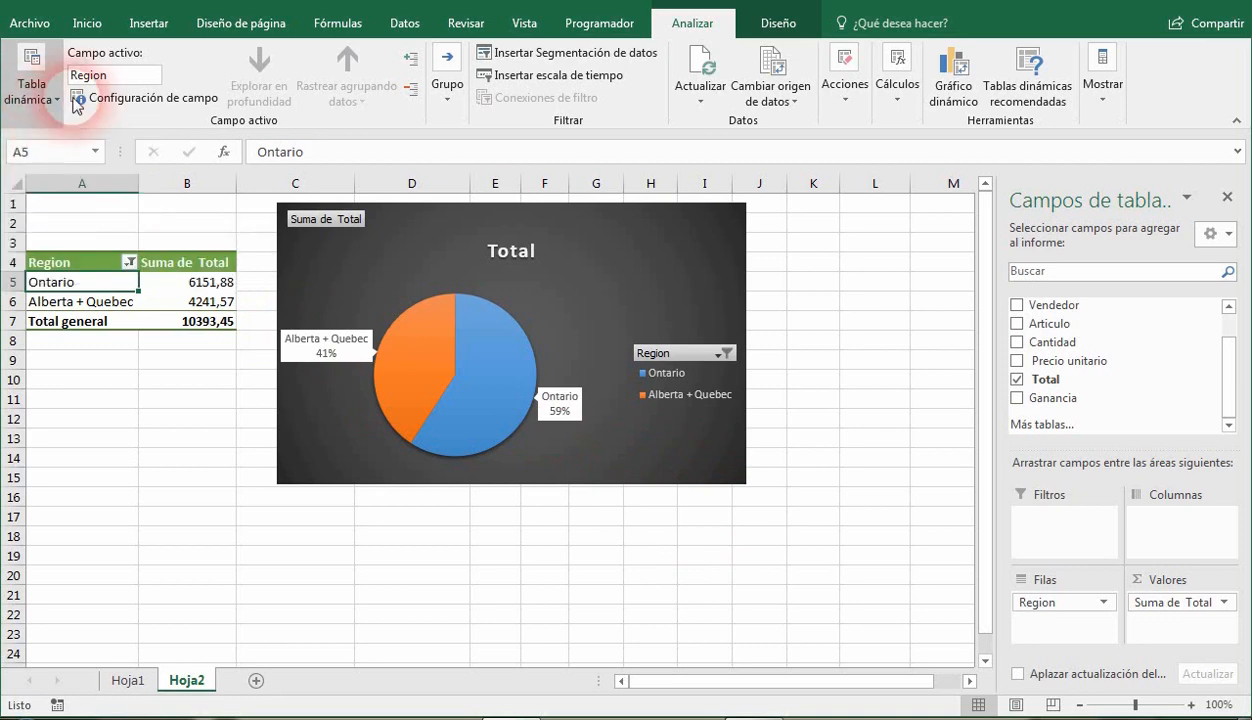
pyautogui.click(777, 30)
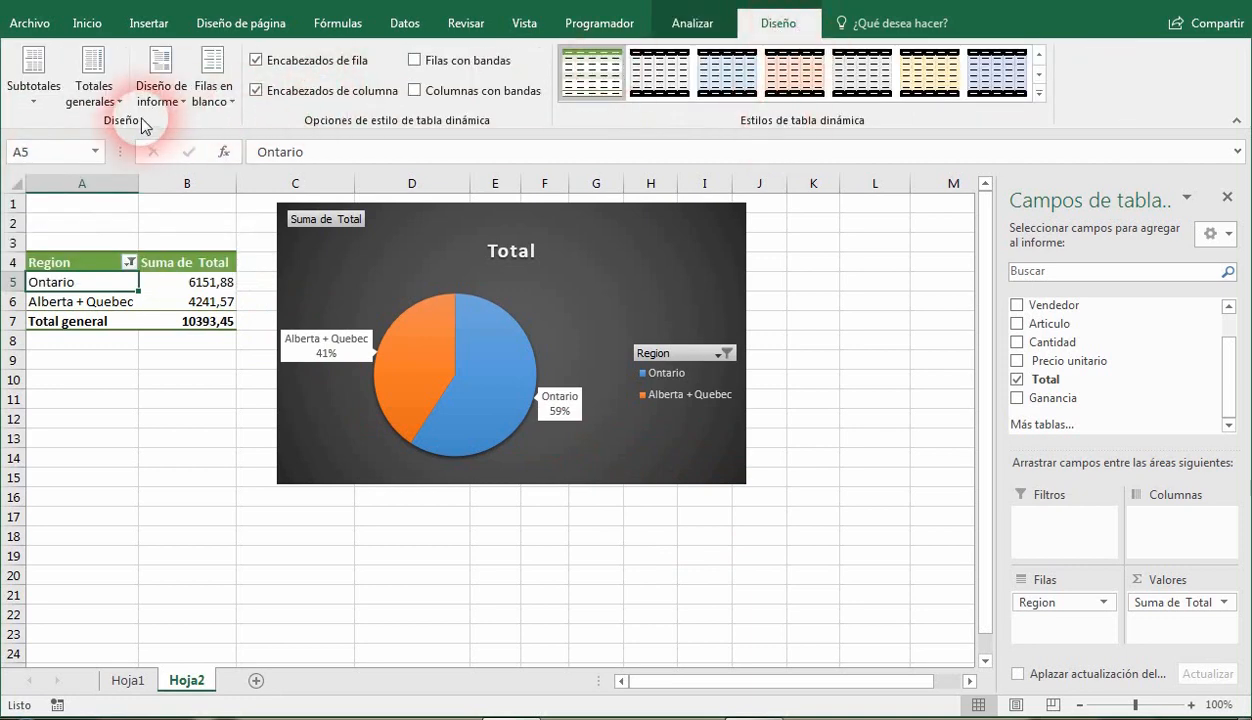
# Move the pie chart away from the pivot table to about column D and select the Ontario label.
pyautogui.moveTo(458, 232); pyautogui.dragTo(551, 237)
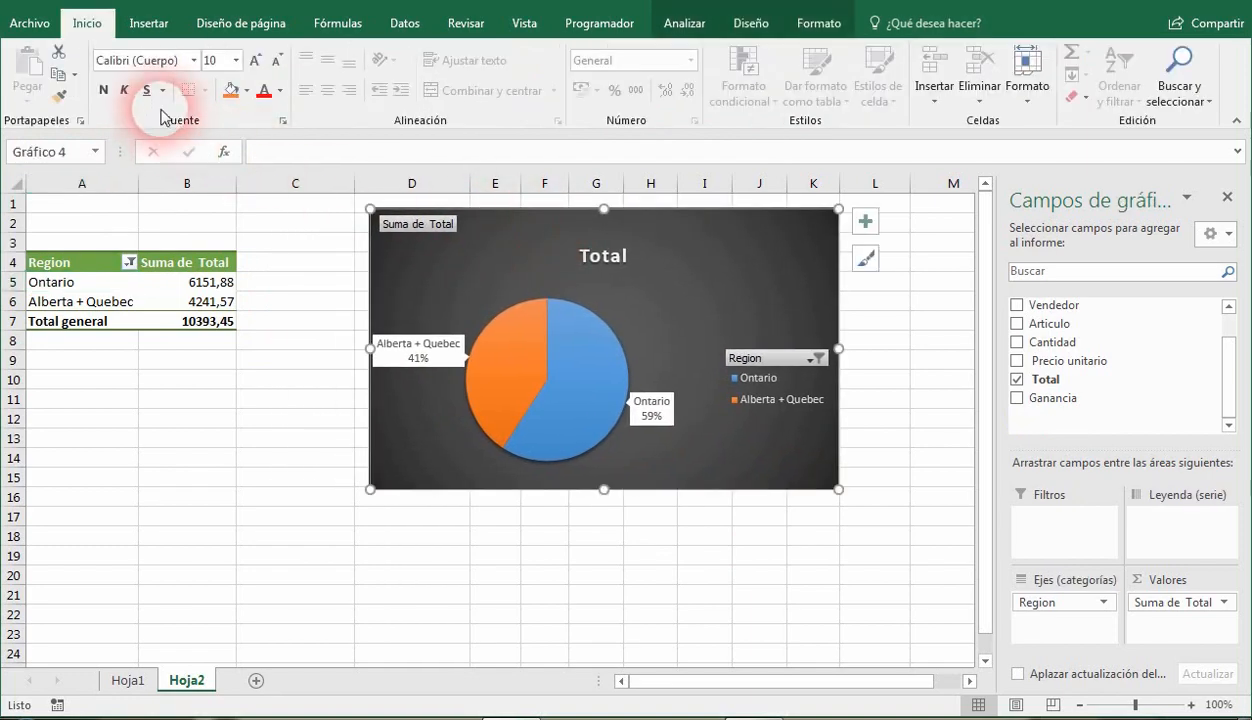
pyautogui.click(82, 282)
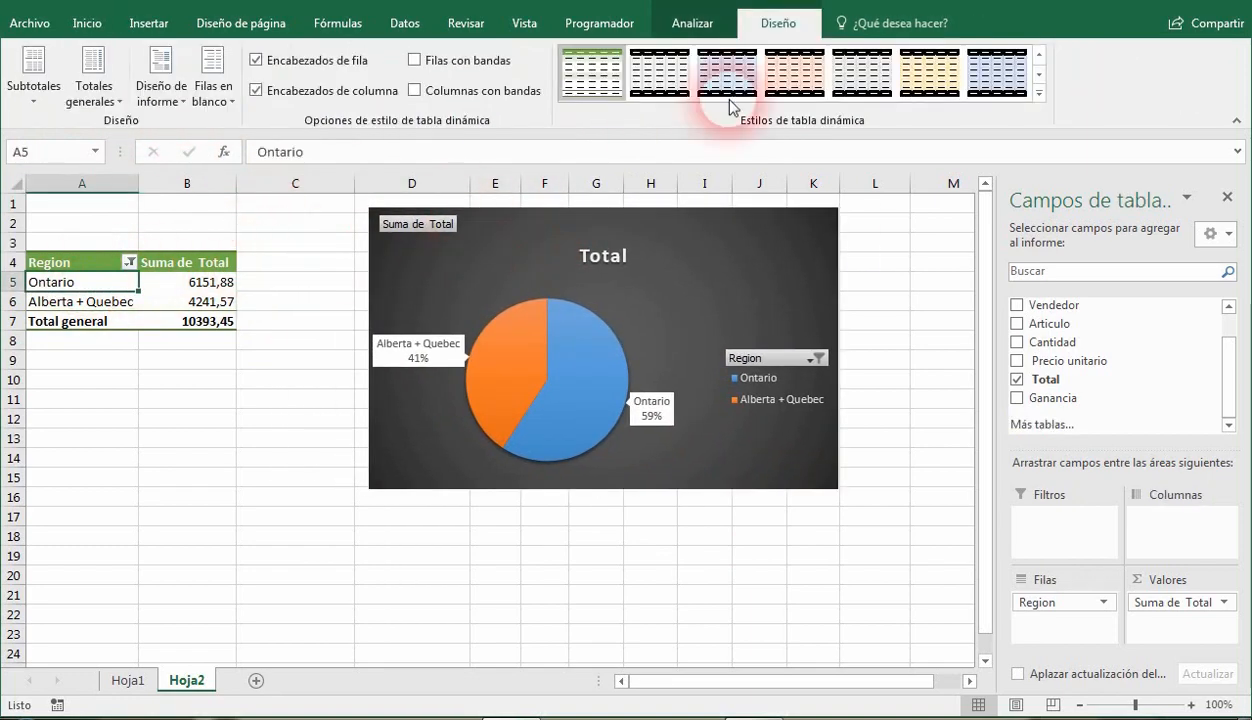
pyautogui.click(625, 68)
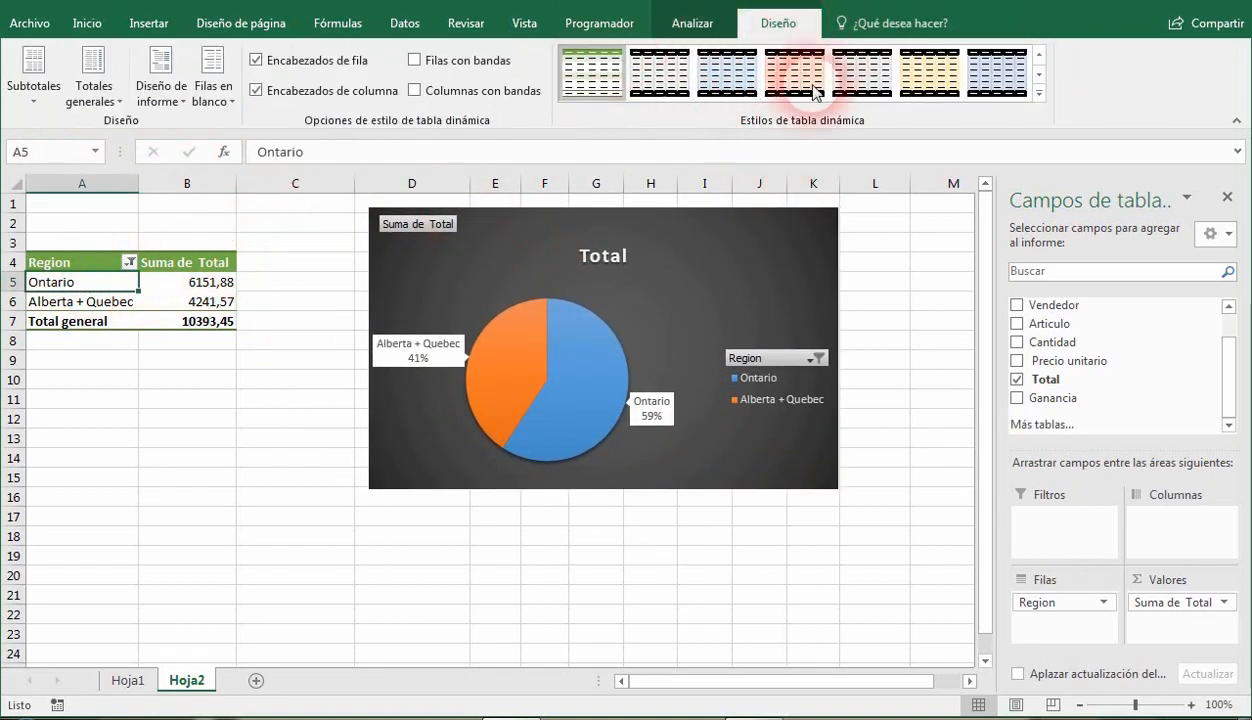
# Set the pivot table's report layout to outline form (Mostrar en formato de esquema).
pyautogui.click(165, 103)
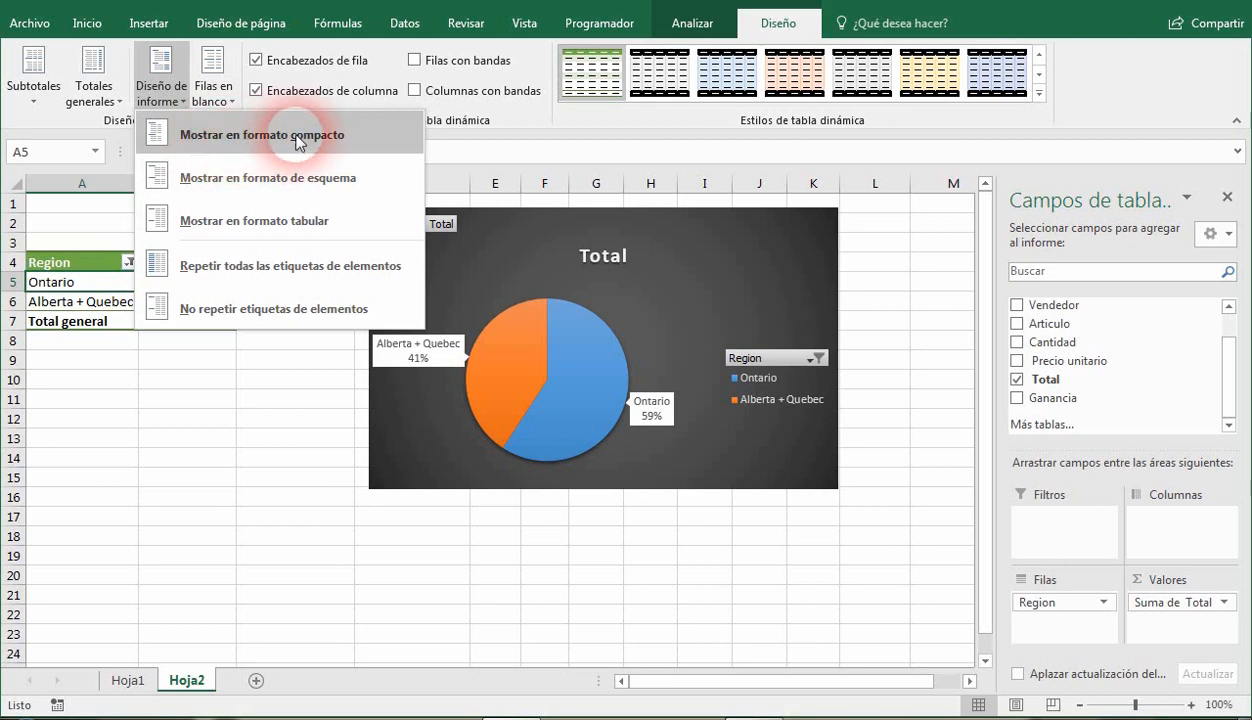
pyautogui.click(164, 98)
pyautogui.click(165, 100)
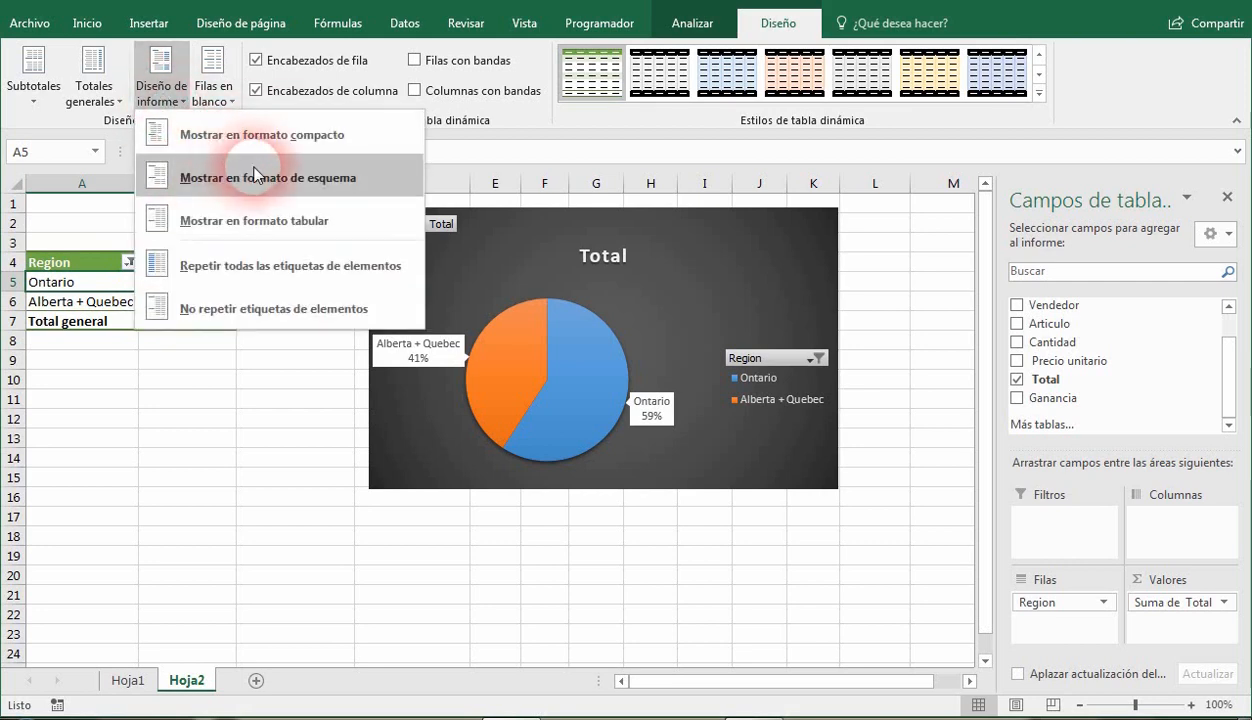
pyautogui.click(260, 177)
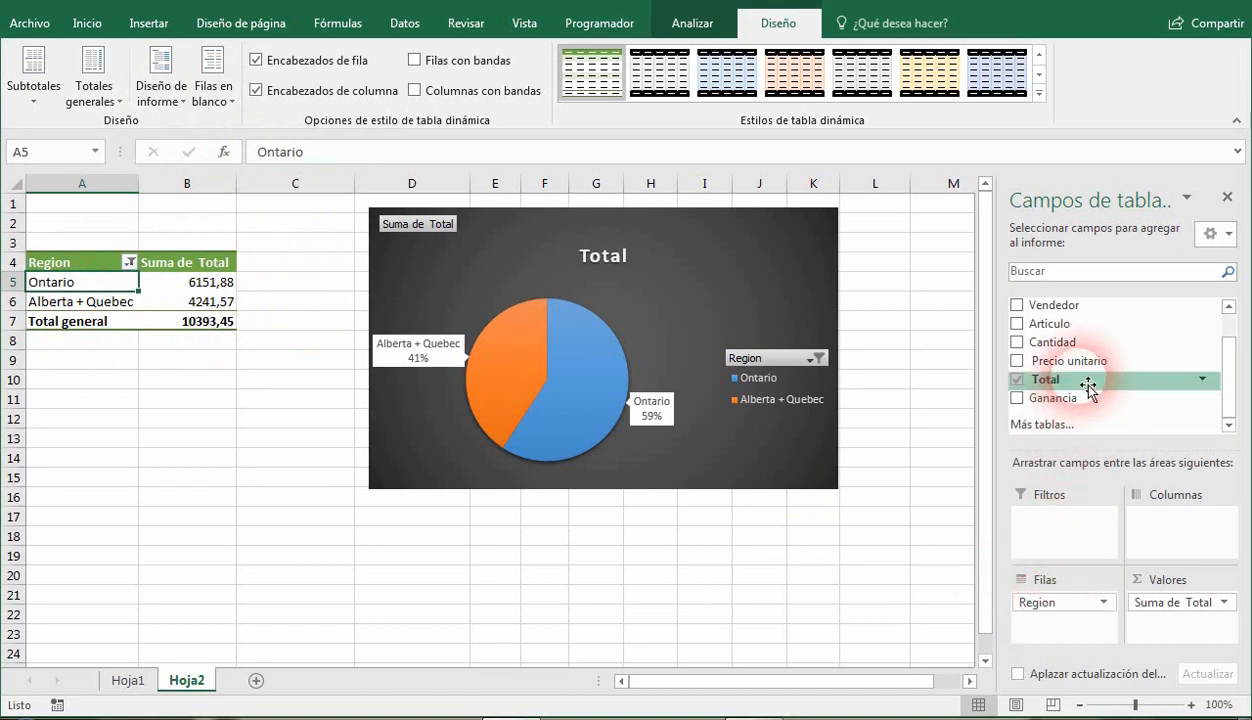
# Add the Cantidad field to the rows below Region and move the chart away from the expanded table.
pyautogui.moveTo(1072, 342); pyautogui.dragTo(1083, 625)
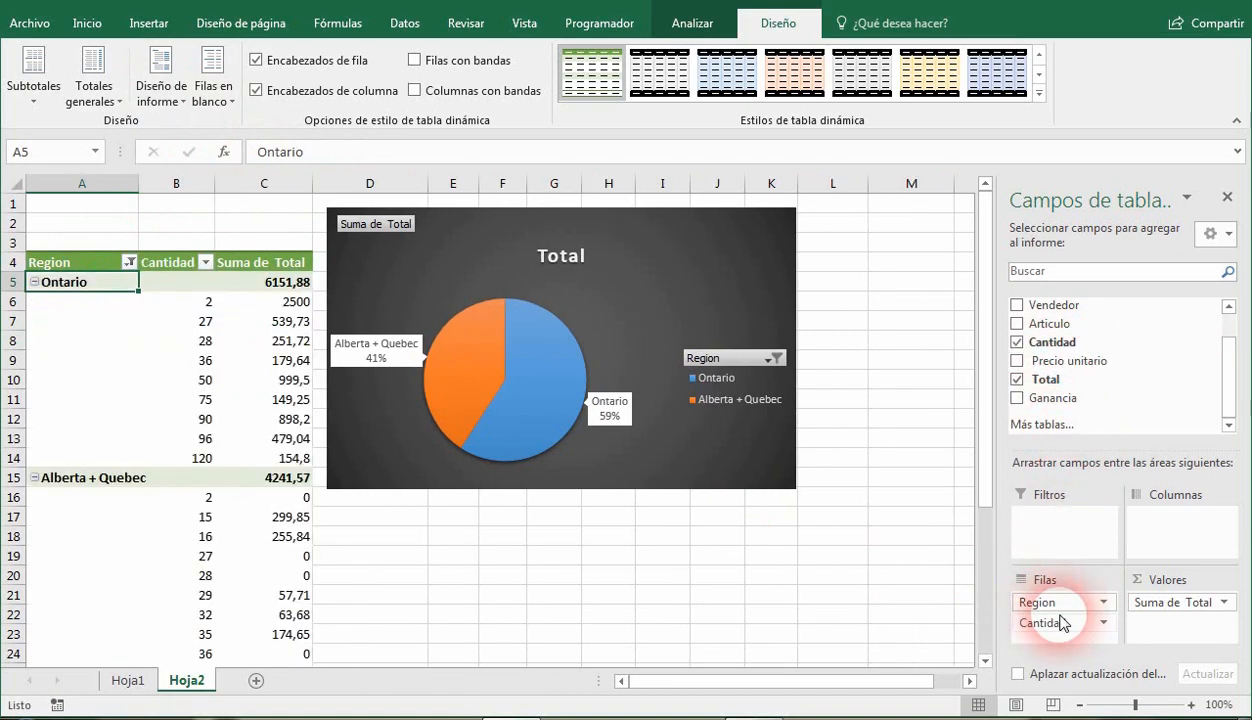
pyautogui.moveTo(517, 228); pyautogui.dragTo(651, 248)
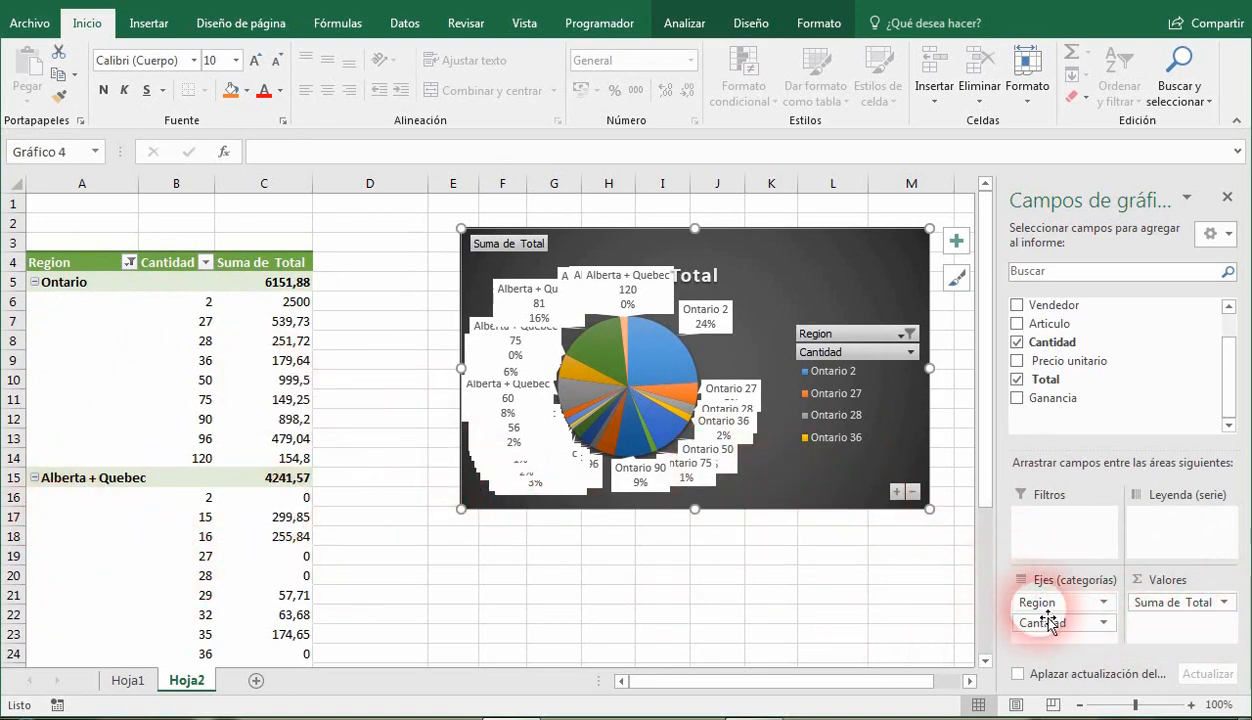
# Remove the Cantidad field from the chart's categories and move the chart back beside the pivot table.
pyautogui.moveTo(1075, 637); pyautogui.dragTo(934, 603)
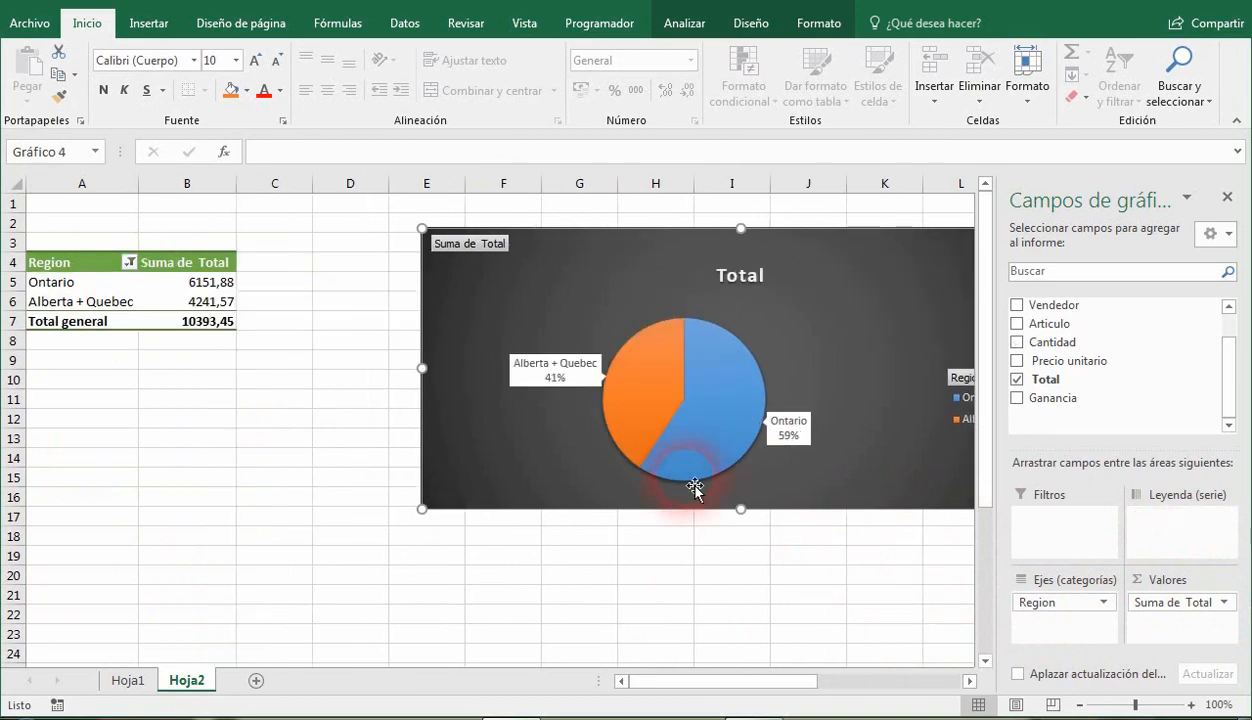
pyautogui.moveTo(591, 264); pyautogui.dragTo(466, 262)
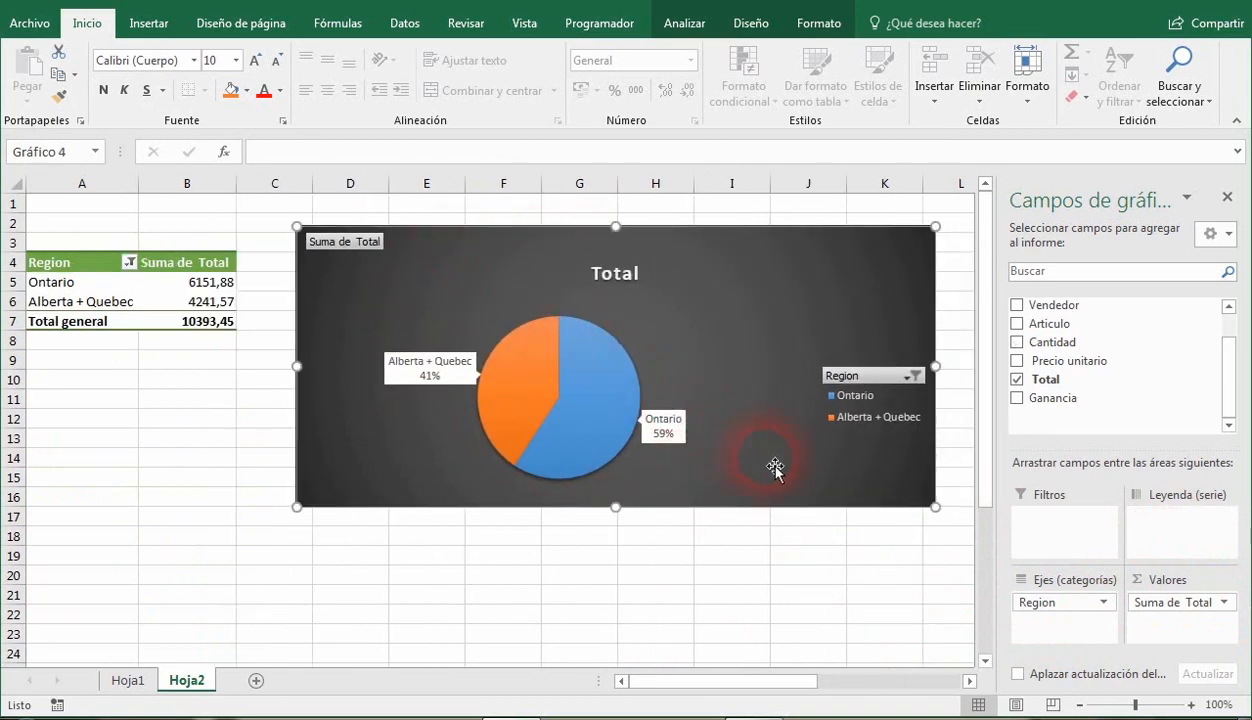